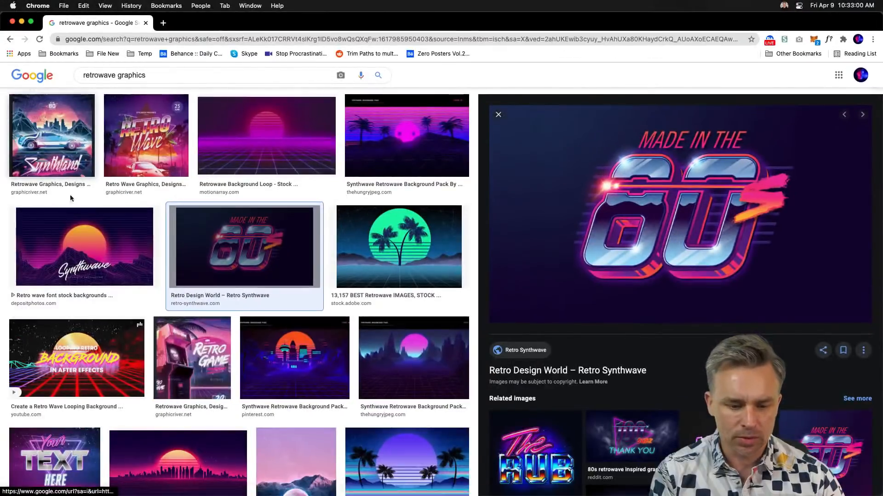
Preview the synthwave landscape with a pink sun from the retrowave graphics image results.
scroll(238, 295, down, 5)
click(381, 248)
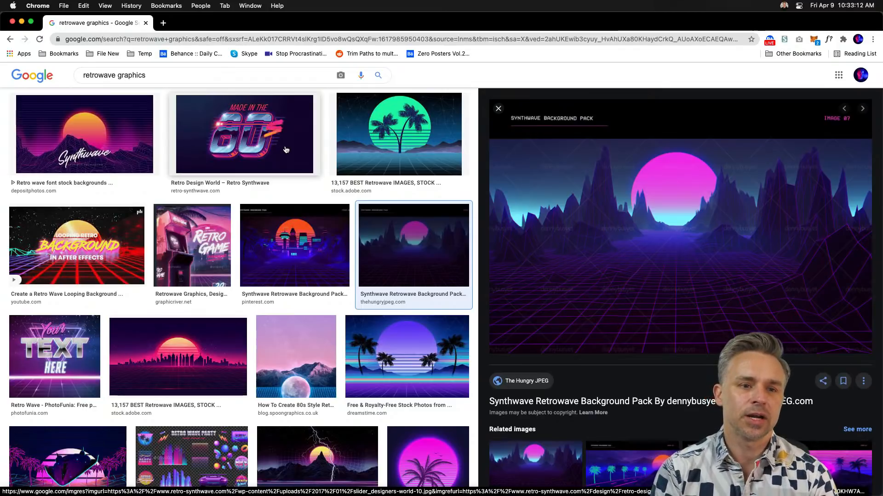
Search the web for "james white" in a new browser tab.
click(163, 23)
text(james)
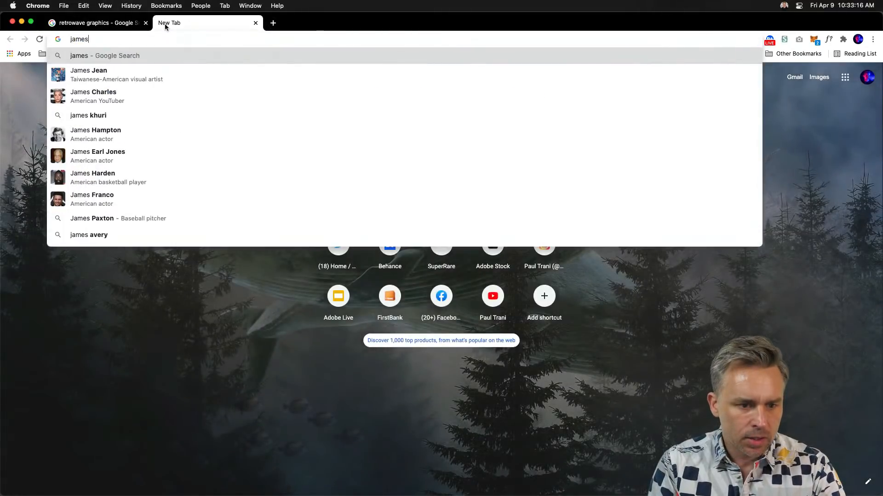
text( white)
key(Return)
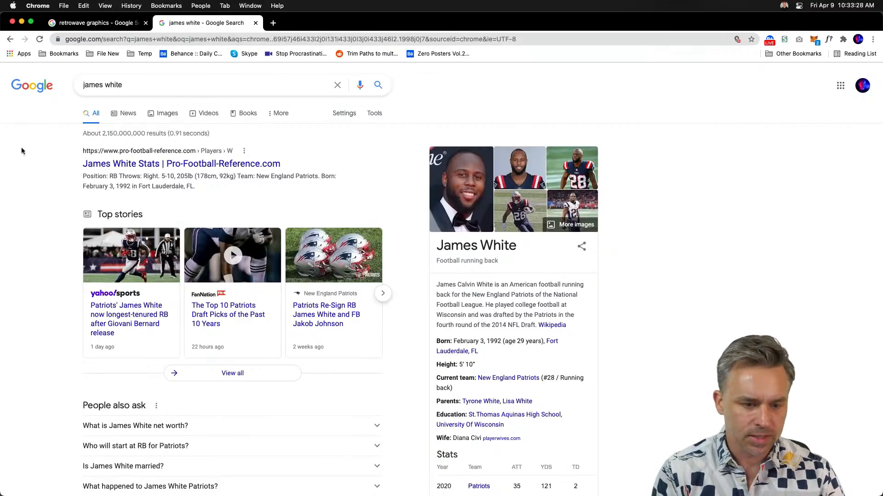
Refine the search to "james white artist" and open the Signalnoise portfolio site.
click(126, 84)
text(artwork)
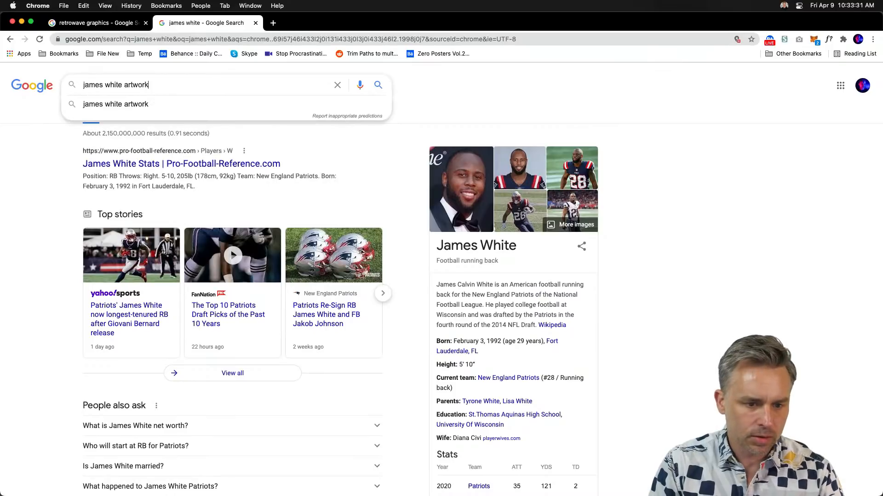
key(BackSpace)
key(BackSpace)
text(ist)
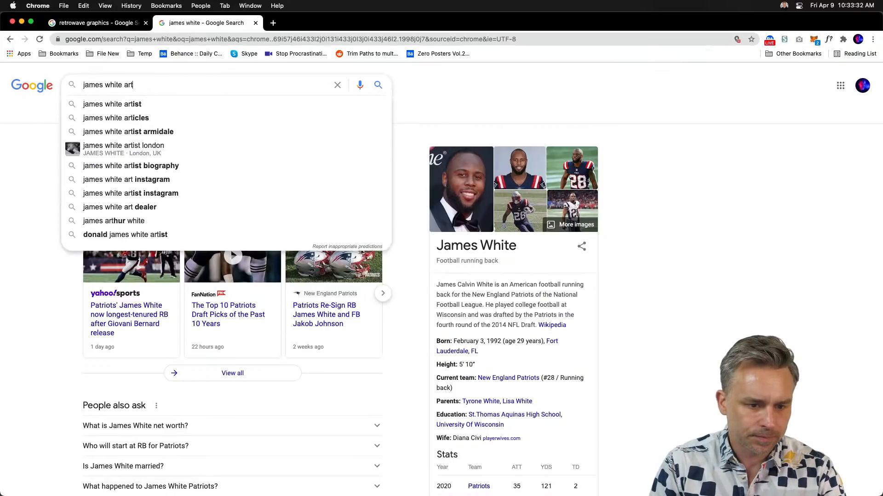
key(Return)
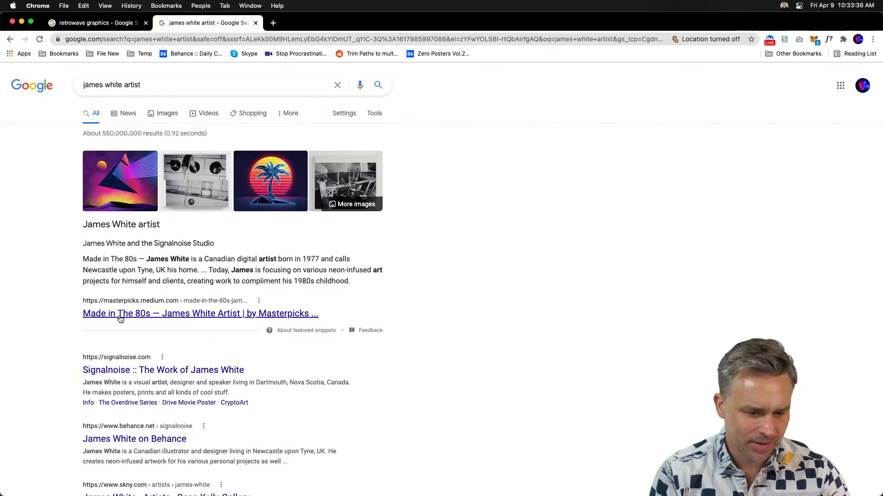
click(132, 373)
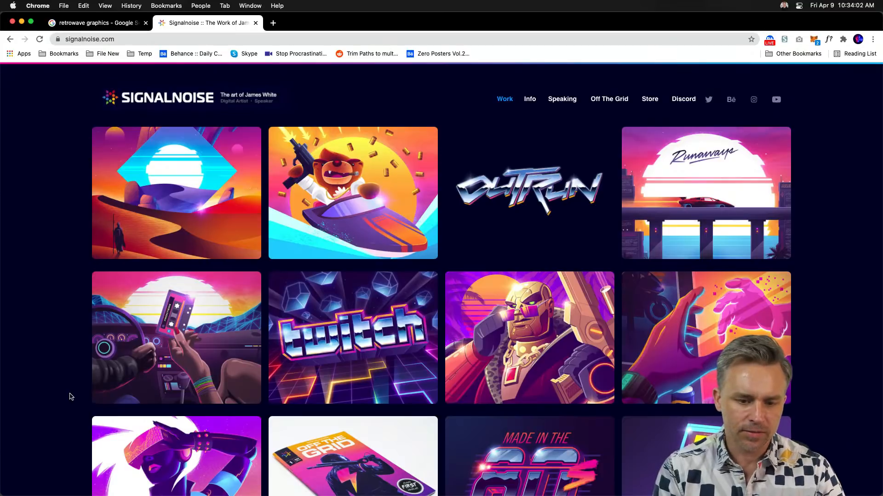
Switch to Finder, locate the photo of two reaching hands in the Downloads folder, and open it in Photoshop.
click(120, 480)
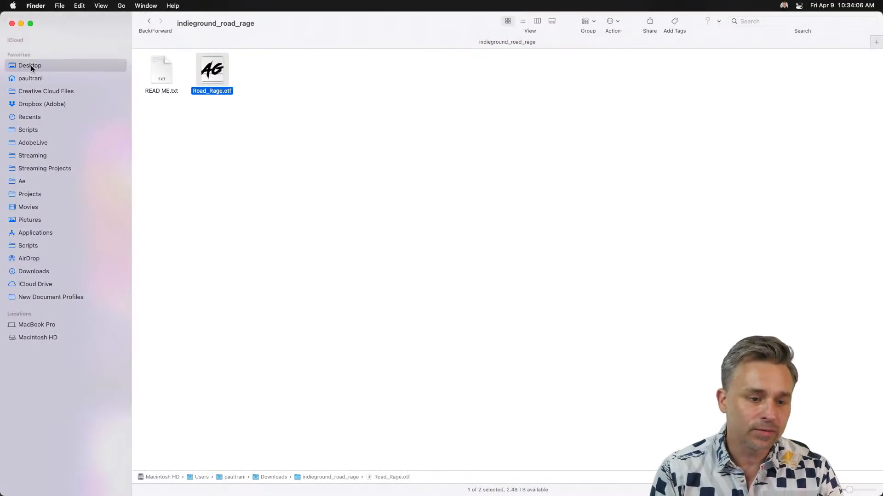
click(31, 65)
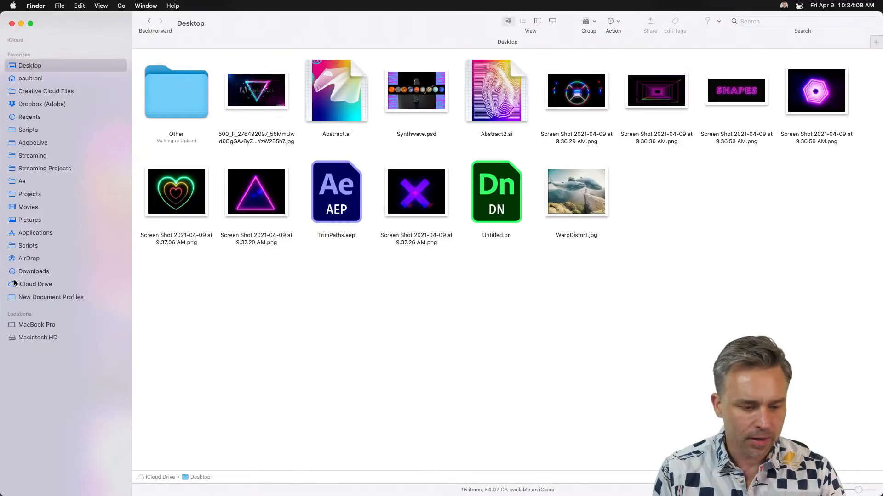
click(27, 271)
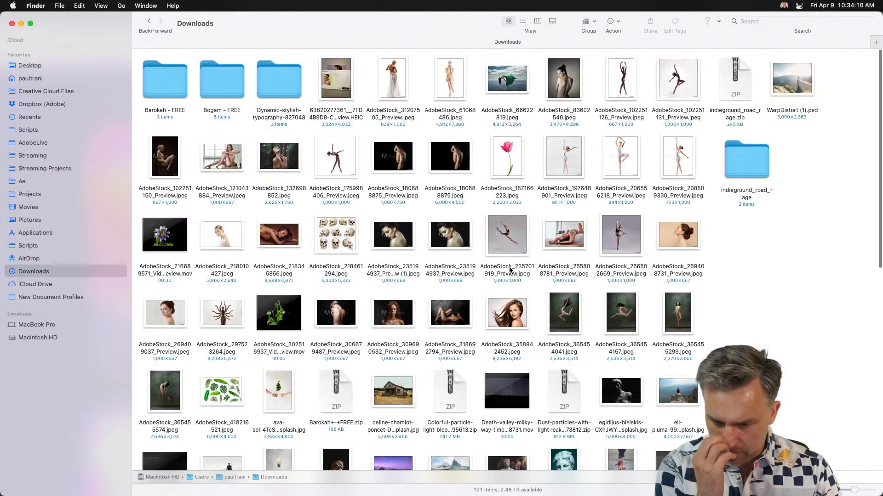
scroll(762, 304, down, 1)
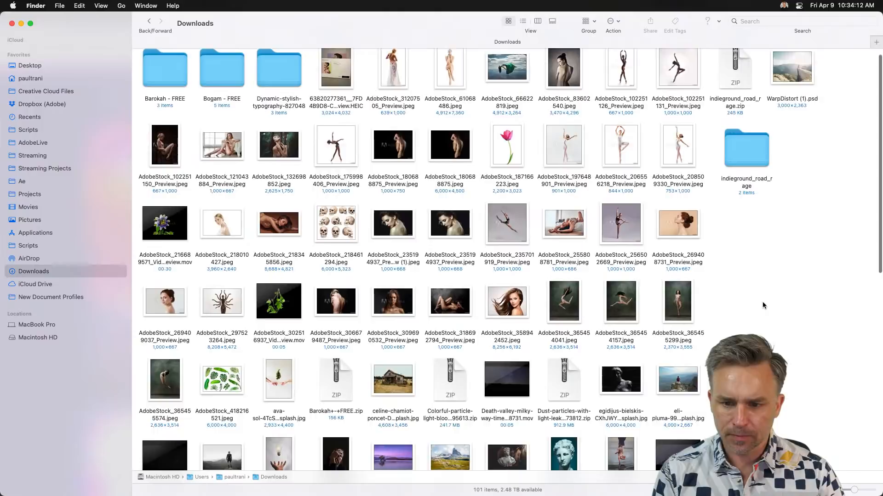
scroll(762, 305, down, 10)
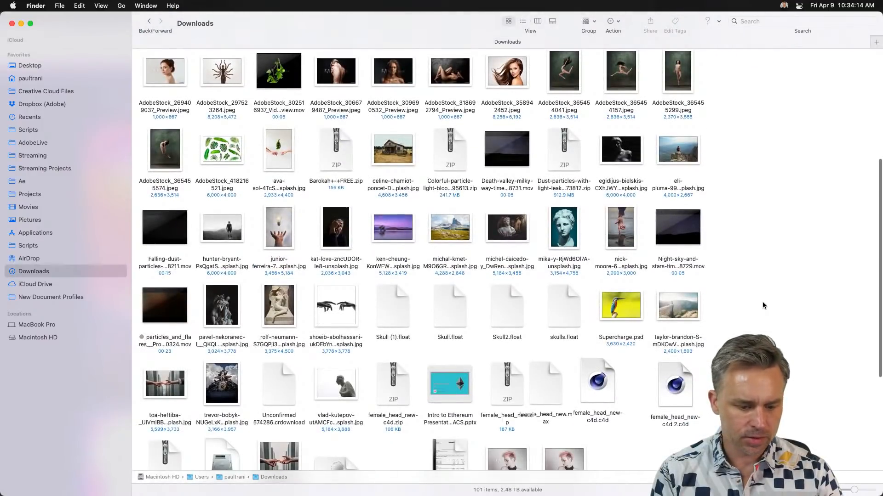
scroll(762, 306, down, 2)
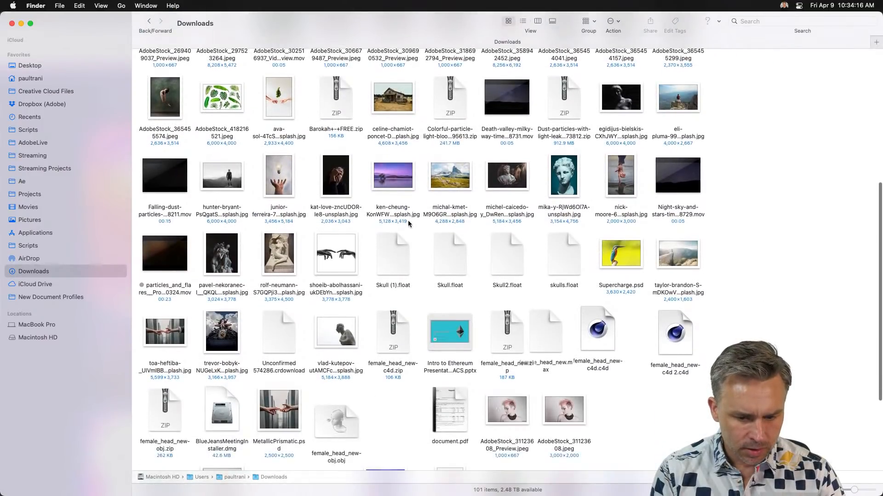
click(155, 317)
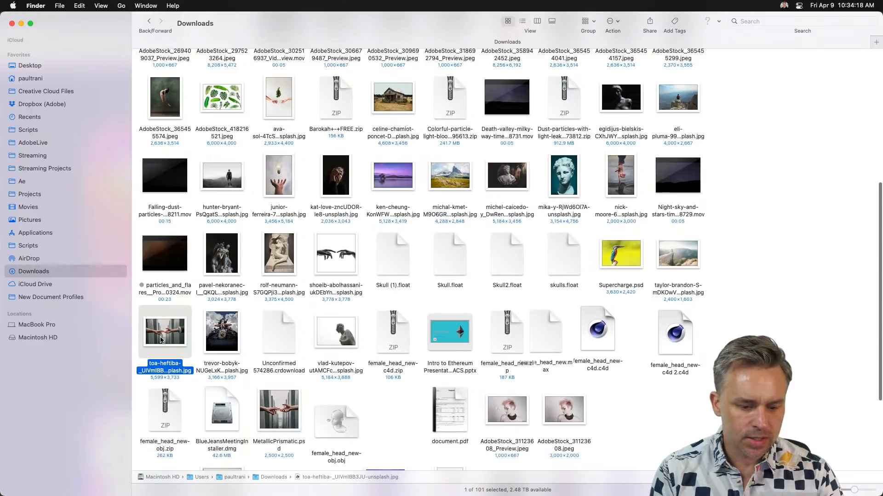
double_click(161, 340)
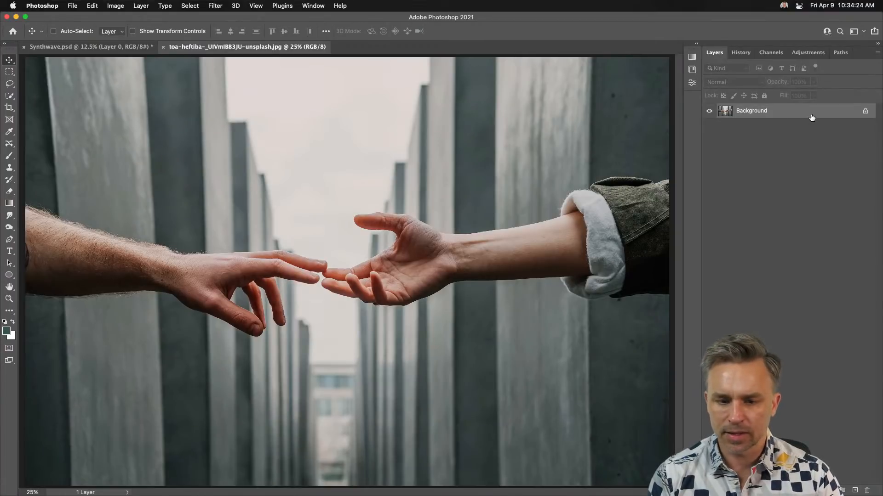
Show the two open documents side by side, unlock the hands photo's background layer and rename it "hands".
key(F2)
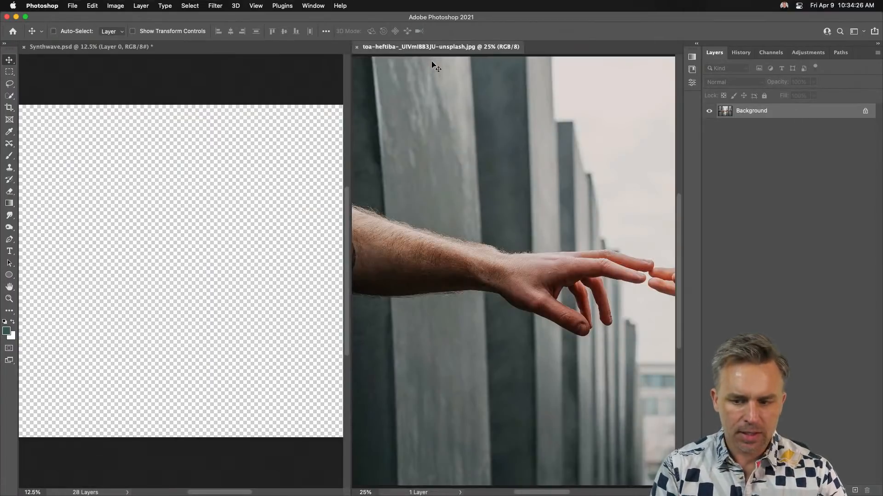
click(865, 111)
double_click(742, 112)
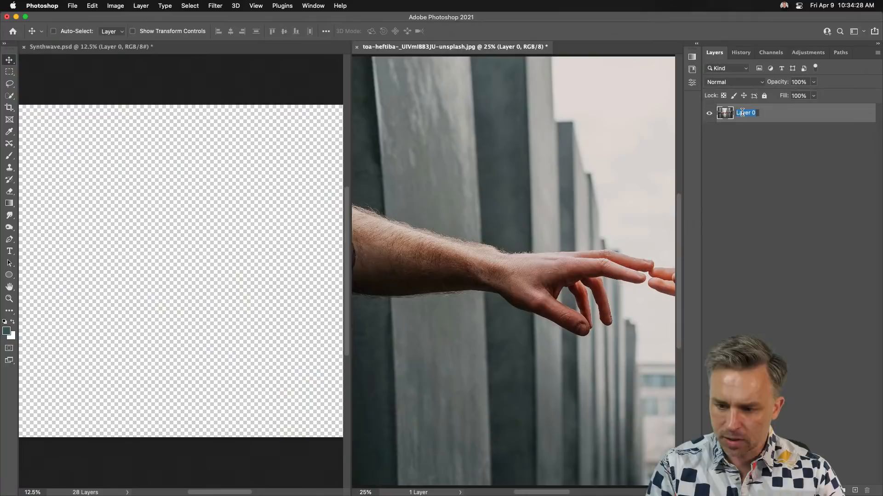
text(hands)
key(Return)
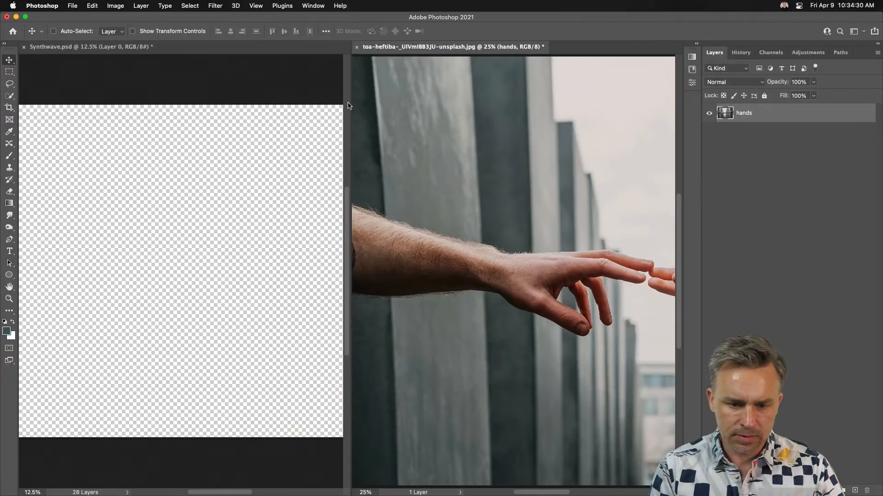
drag(220, 157, 223, 495)
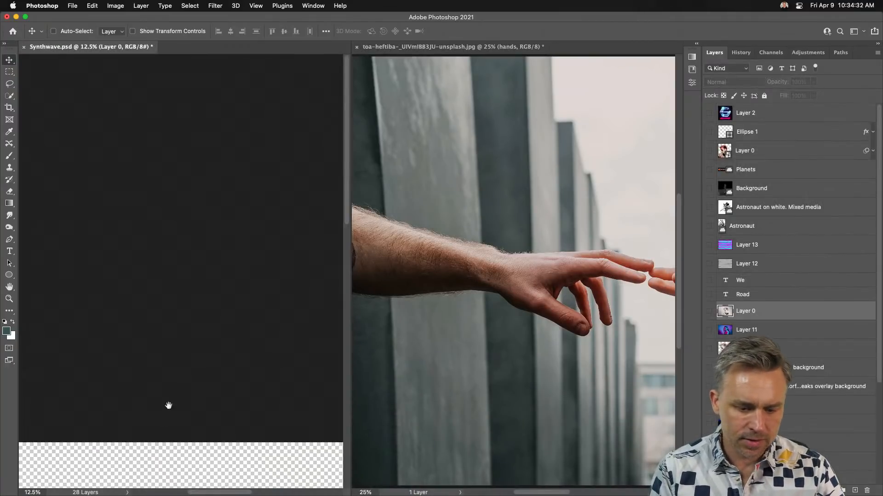
drag(159, 416, 149, 89)
drag(146, 382, 134, 472)
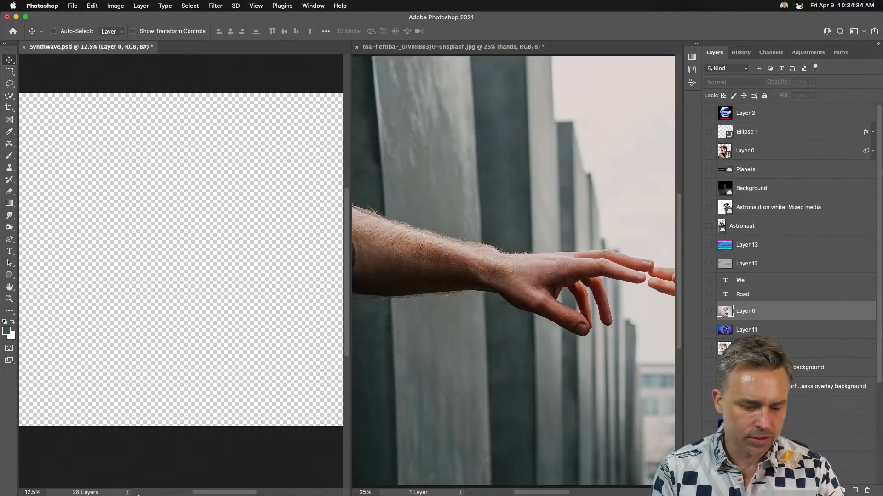
Switch to Finder, go to the PsDCC folder inside the Desktop's Other folder, and preview MetallicPrismatic.psd.
click(124, 486)
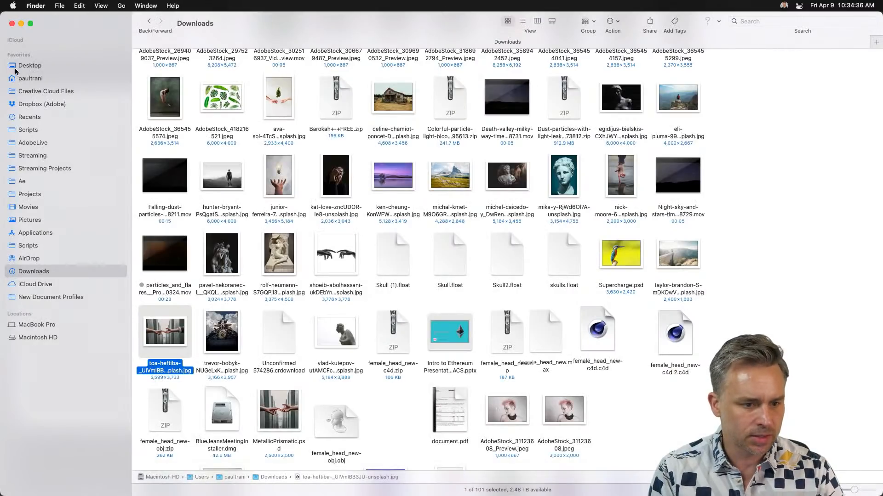
click(32, 66)
double_click(176, 87)
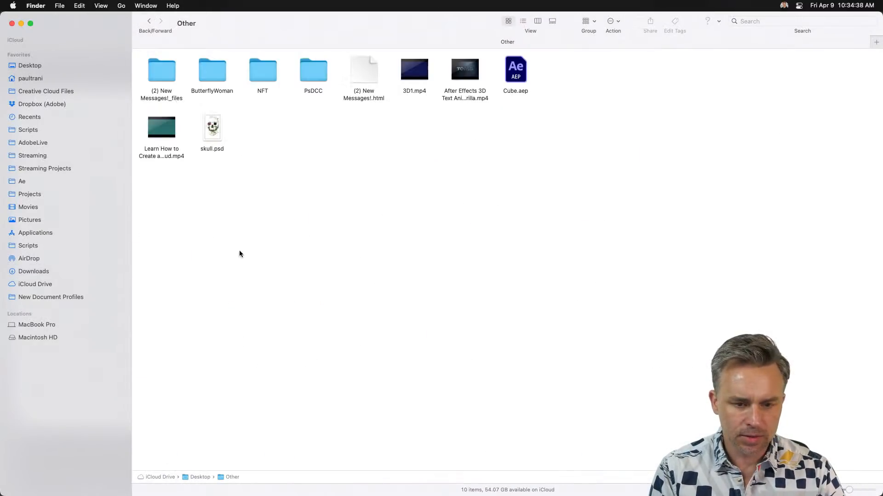
click(311, 72)
double_click(311, 72)
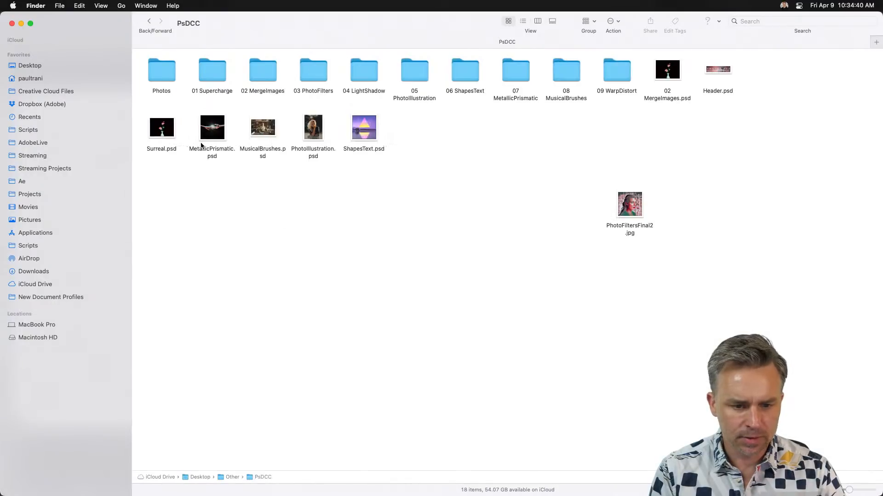
click(205, 130)
key(space)
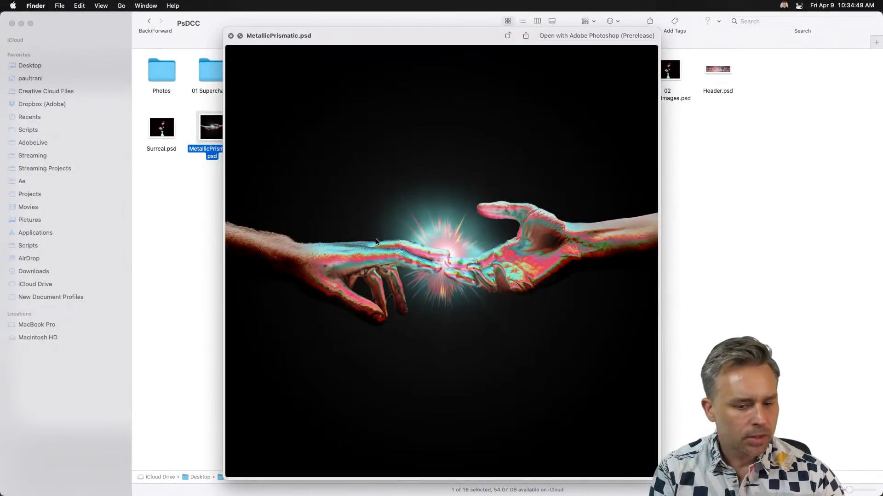
key(space)
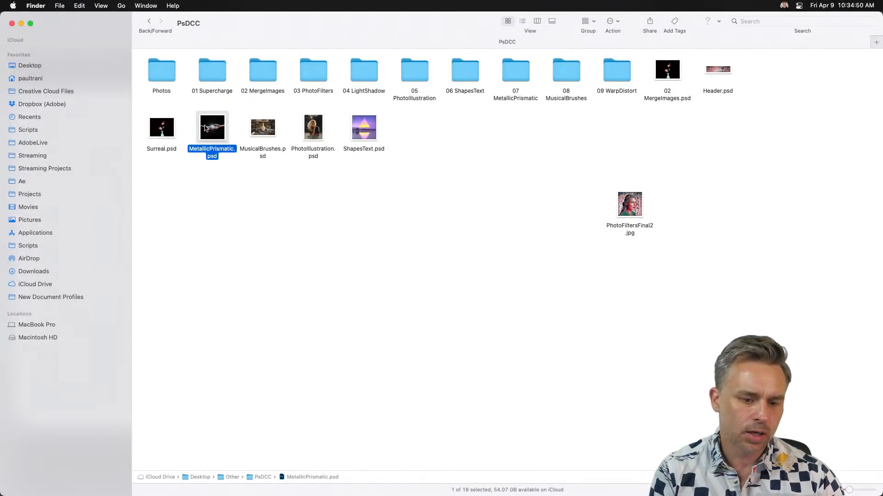
Open MetallicPrismatic.psd in Photoshop and close the original hands photo document.
double_click(205, 128)
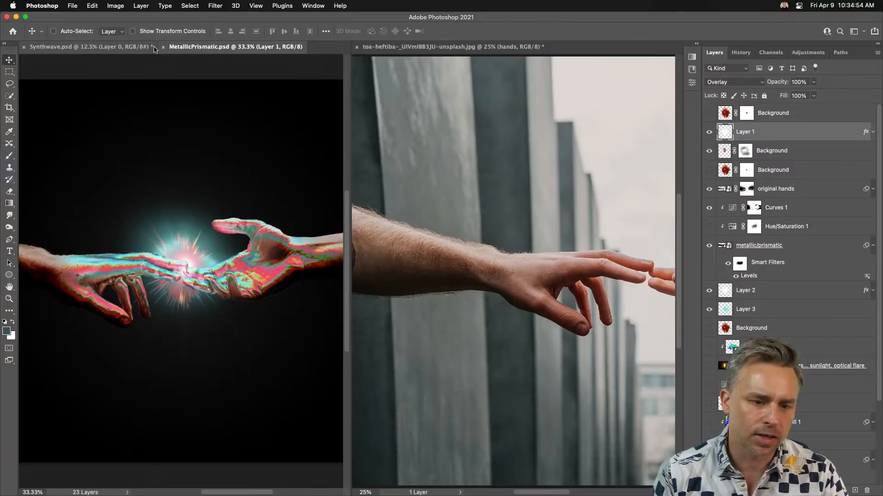
click(357, 49)
click(418, 199)
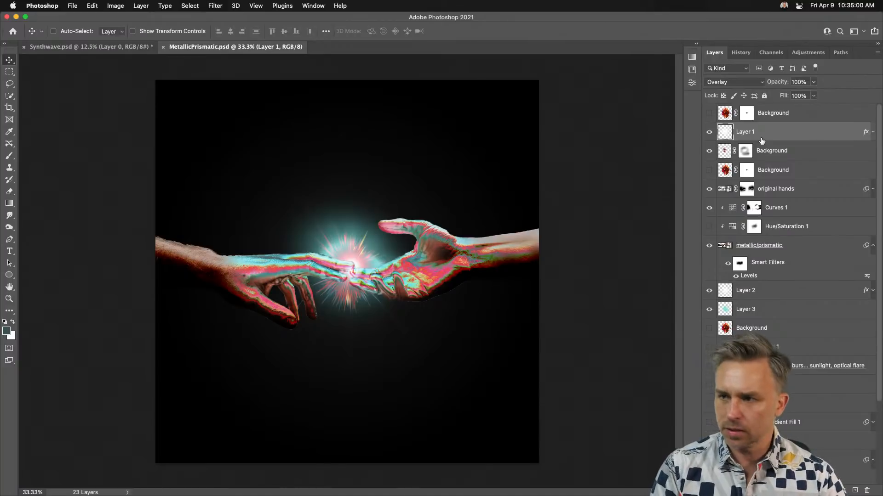
Examine the metallic hands and light burst in MetallicPrismatic.psd at 100% zoom.
key(super+1)
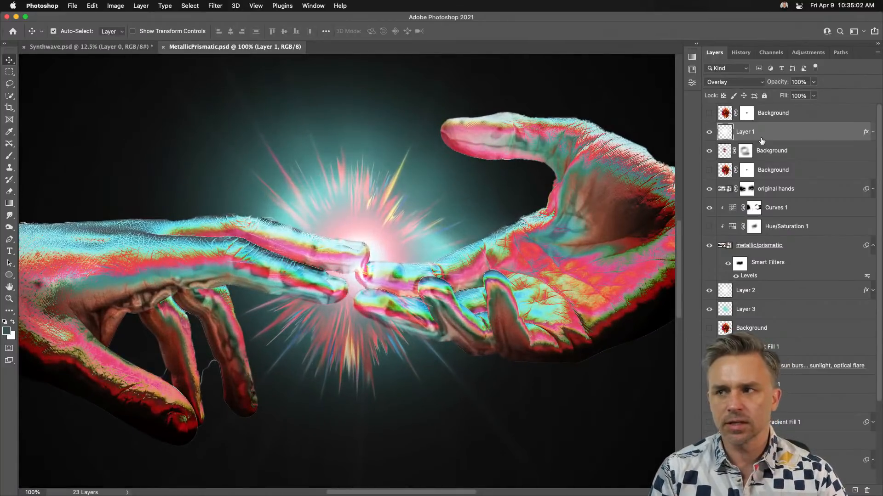
key(super+minus)
key(super+minus)
key(super+minus)
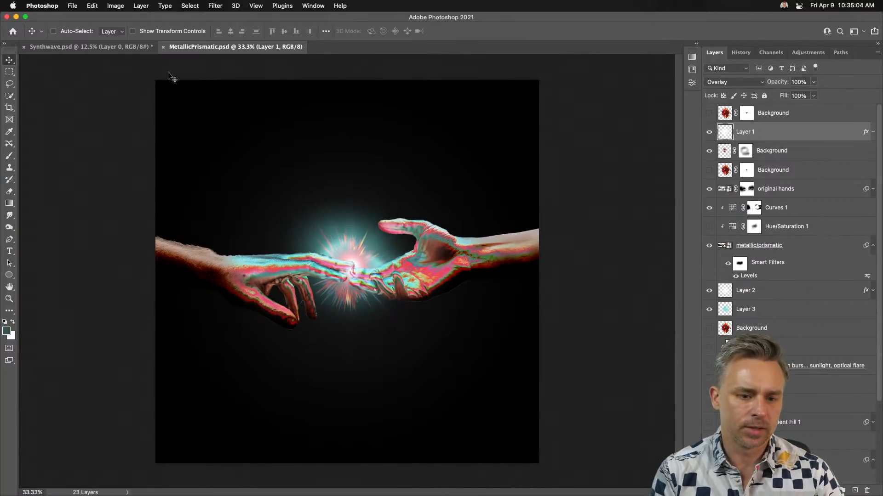
In Synthwave.psd, show the pink-haired woman's portrait on Layer 0 and move it near the canvas centre.
click(127, 49)
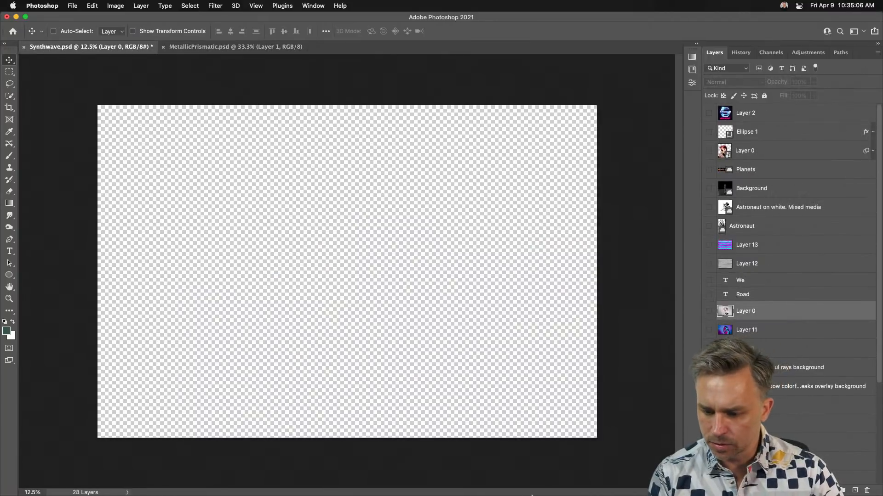
click(709, 311)
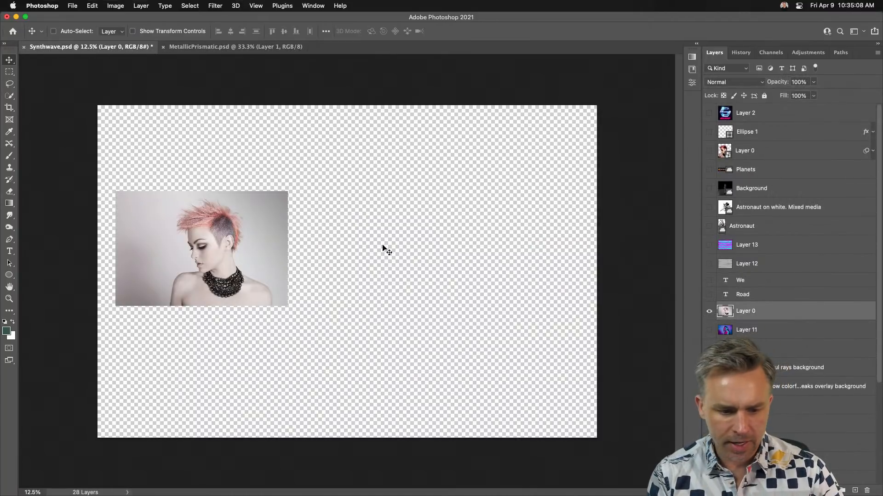
drag(160, 254, 339, 303)
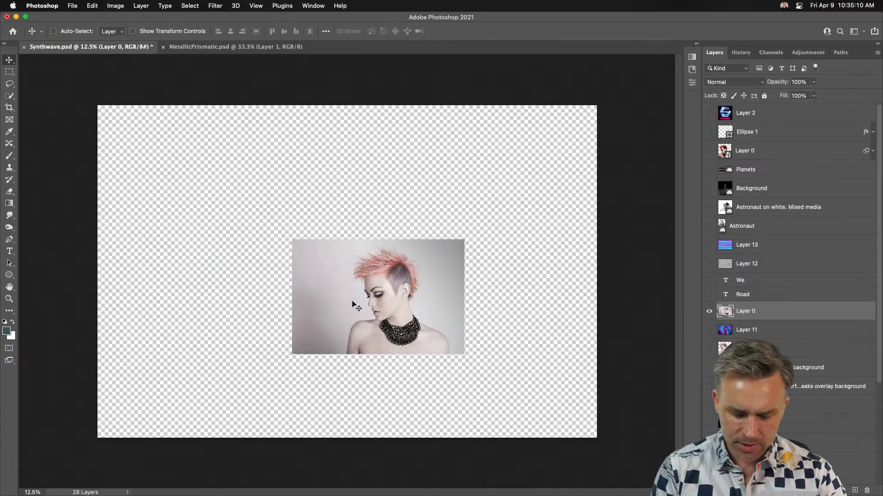
key(super+equal)
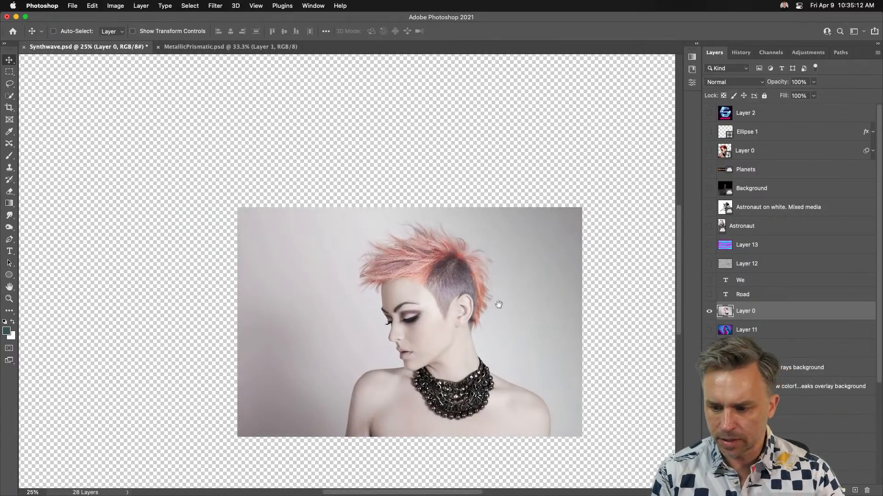
scroll(413, 289, down, 3)
Hide the pink-haired portrait layer, then show and select Layer 11 with the neon-lit woman.
click(709, 314)
click(709, 331)
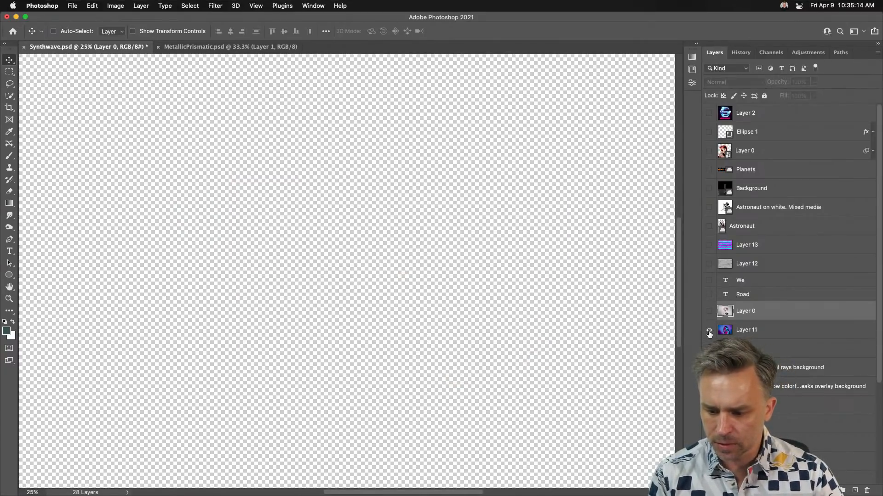
super+click(376, 292)
key(super+minus)
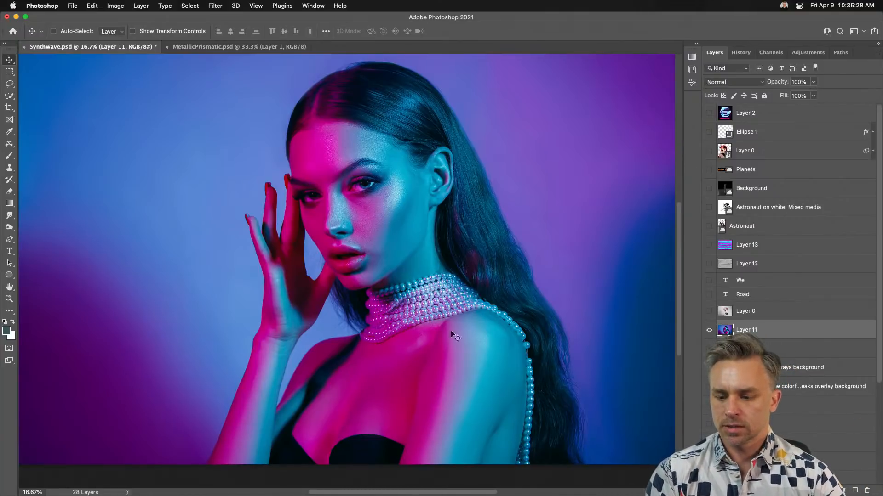
Show the pink-haired portrait on Layer 0 above Layer 11 and move it beside the neon-lit woman's face.
click(710, 314)
click(738, 311)
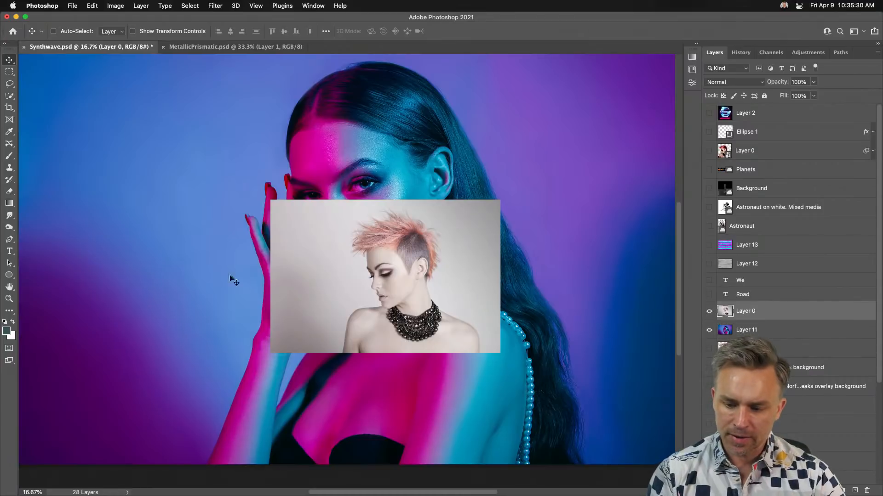
drag(324, 279, 103, 252)
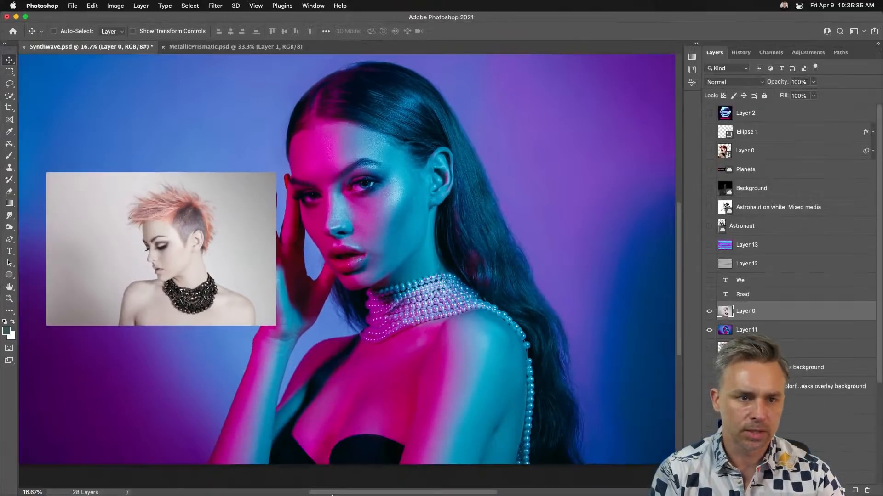
Switch to Adobe Dimension and create a new document.
mouse_move(238, 488)
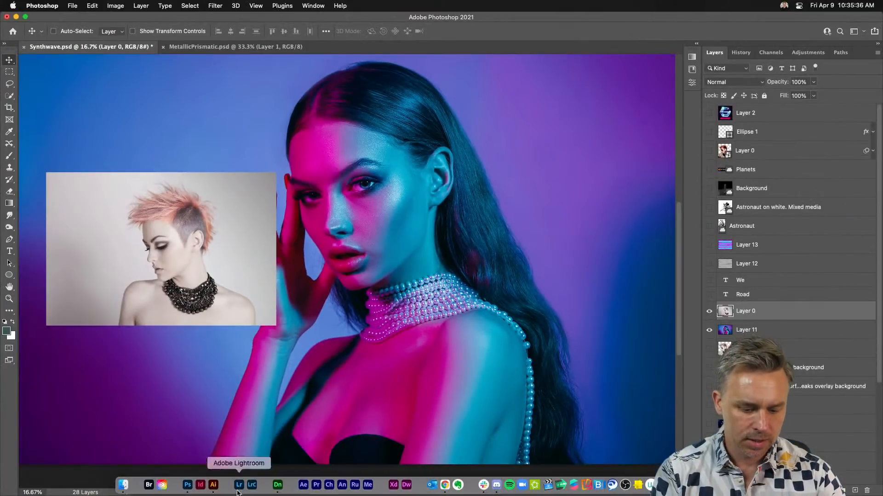
click(277, 485)
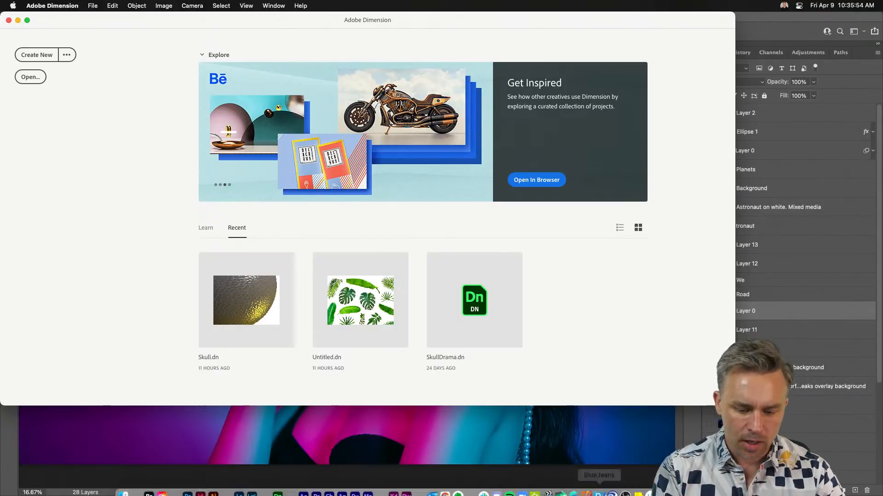
click(36, 56)
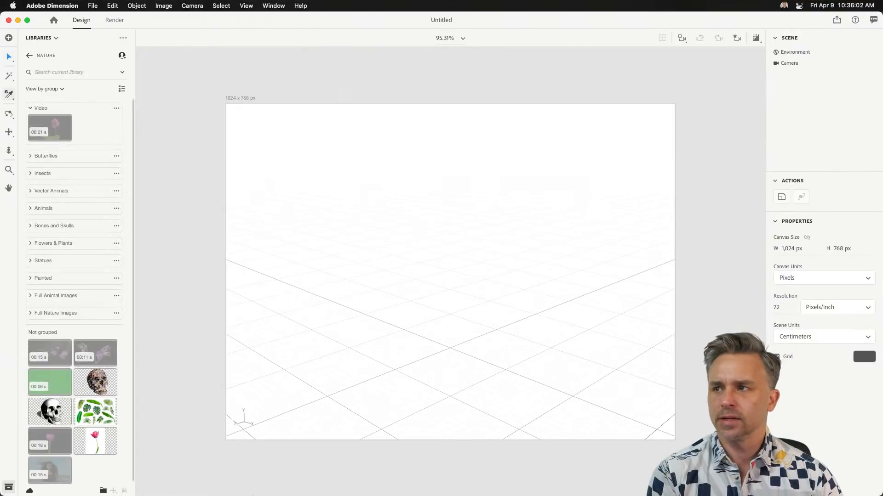
Switch back to Photoshop and activate the Type tool in Synthwave.psd.
mouse_move(251, 488)
click(187, 487)
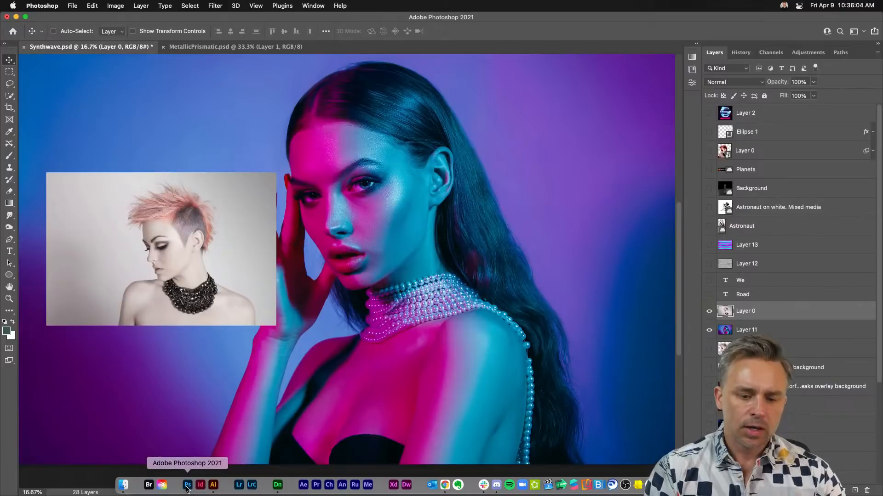
click(8, 255)
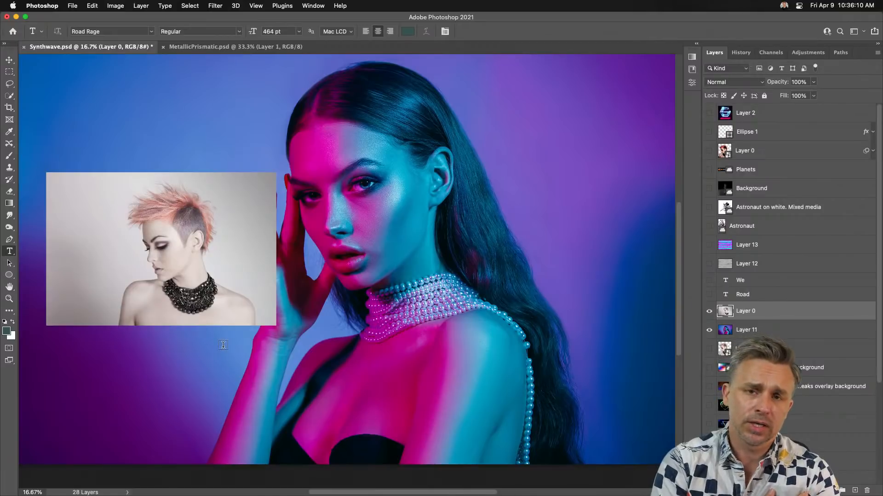
mouse_move(368, 494)
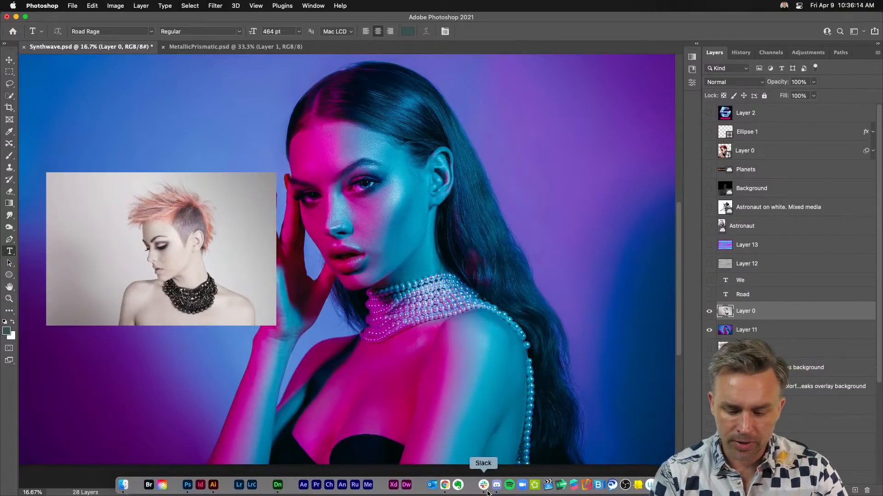
Switch to Adobe Dimension, add a 3D text object from the Starter Assets and move it to about -31.9 cm on X.
click(276, 486)
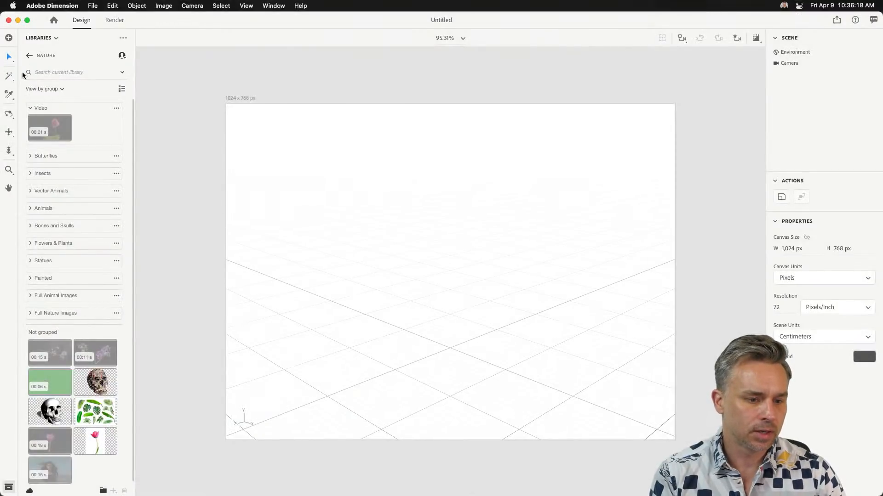
click(36, 41)
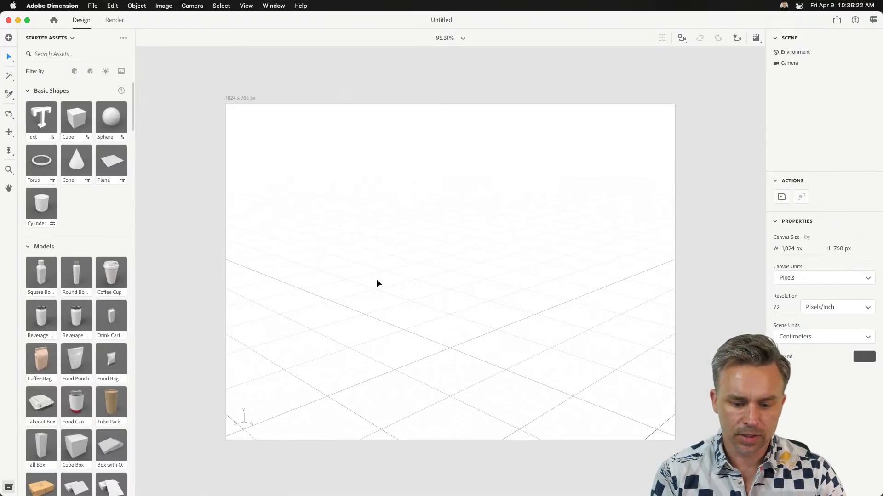
click(42, 117)
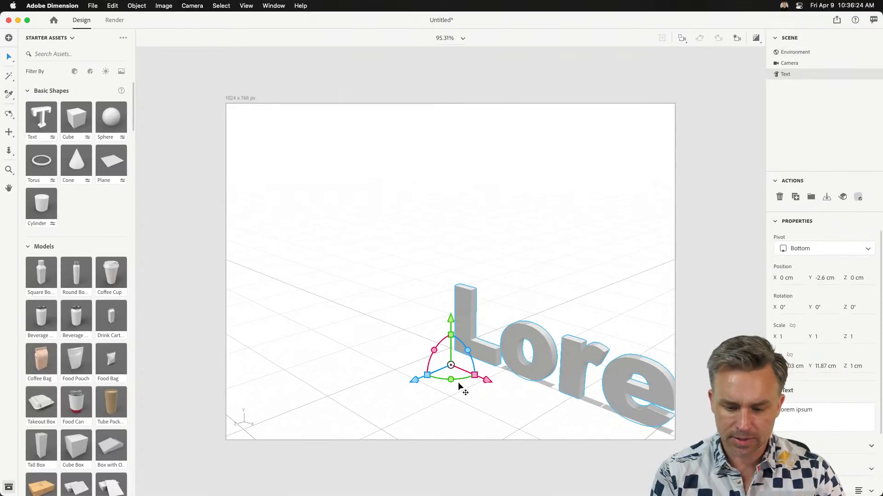
drag(486, 381, 348, 299)
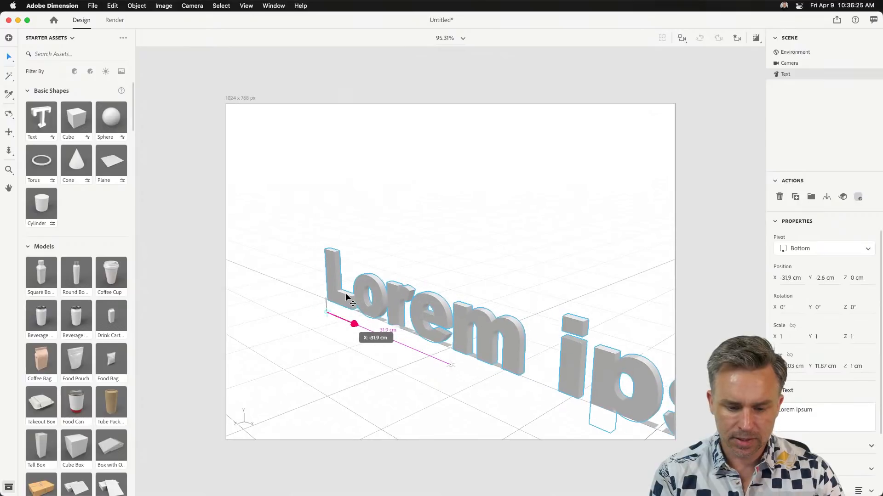
Replace the 3D object's placeholder text with "80's".
double_click(377, 305)
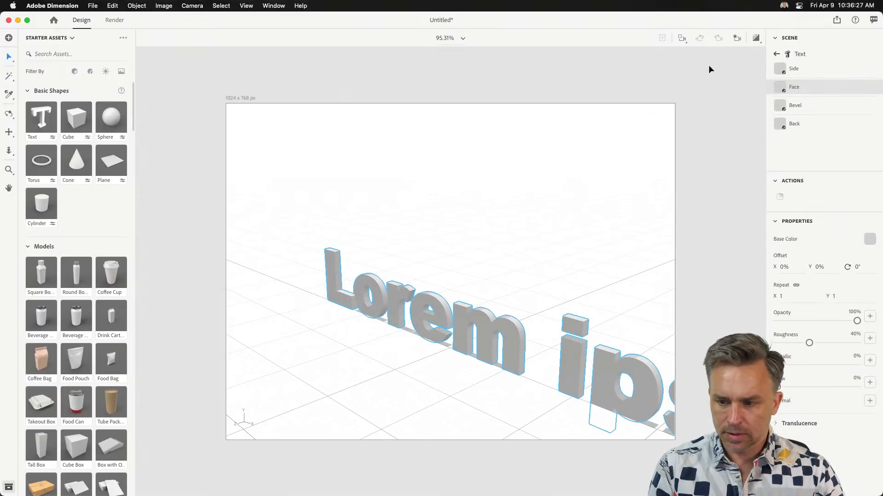
click(776, 54)
drag(820, 411, 642, 390)
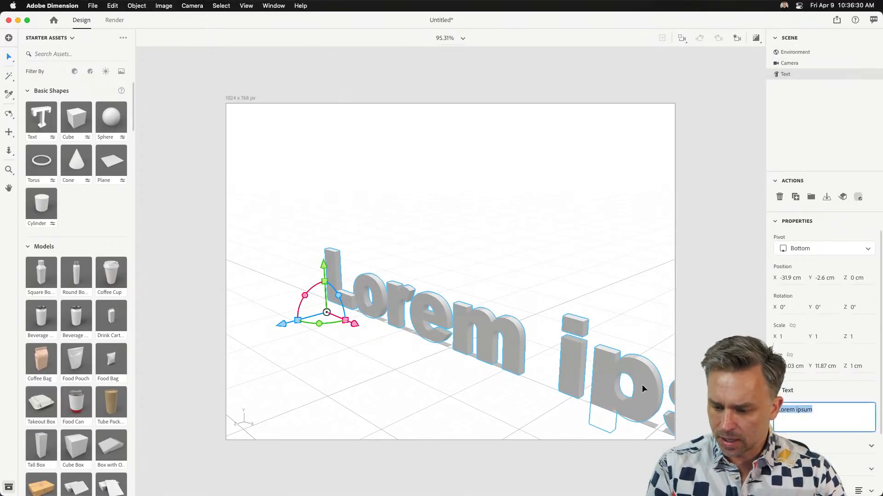
text(3D's)
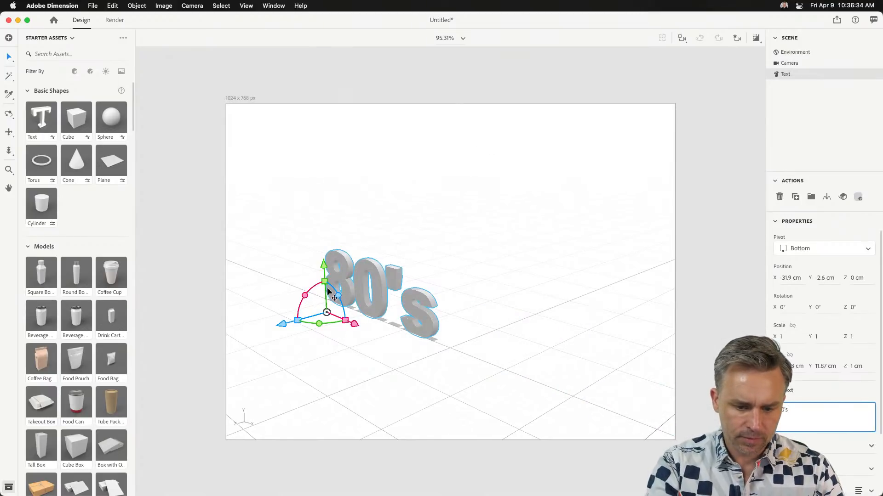
Scale the 80's text uniformly to about 1.8 and drop it onto the ground plane.
drag(325, 280, 330, 261)
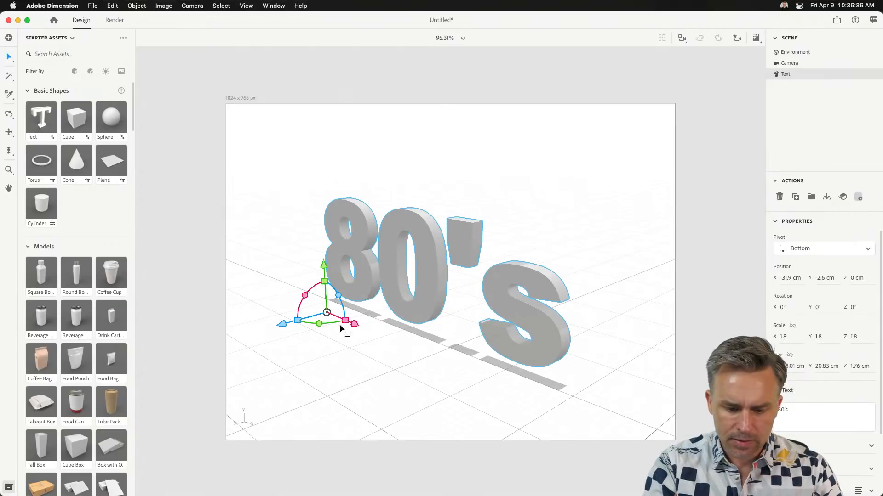
click(823, 198)
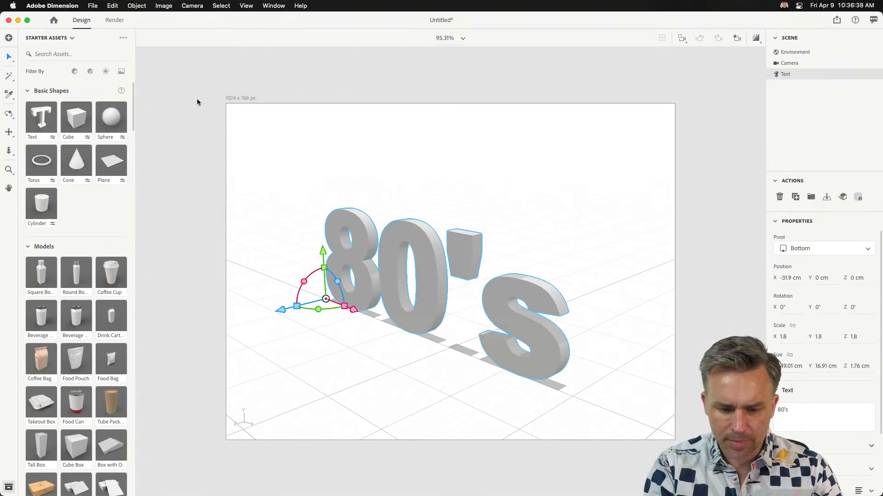
Try the standard Metal material on the 80's text and replace it with the purple Rainbow material.
click(91, 71)
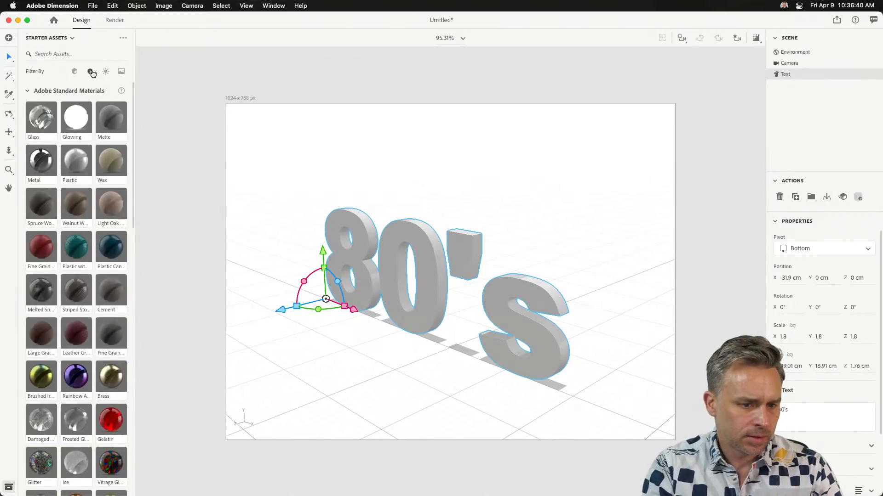
drag(40, 165, 826, 72)
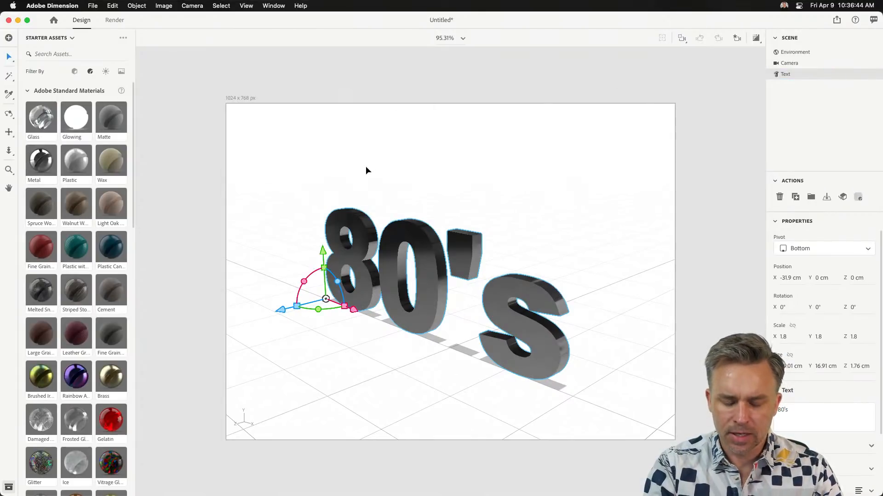
click(366, 167)
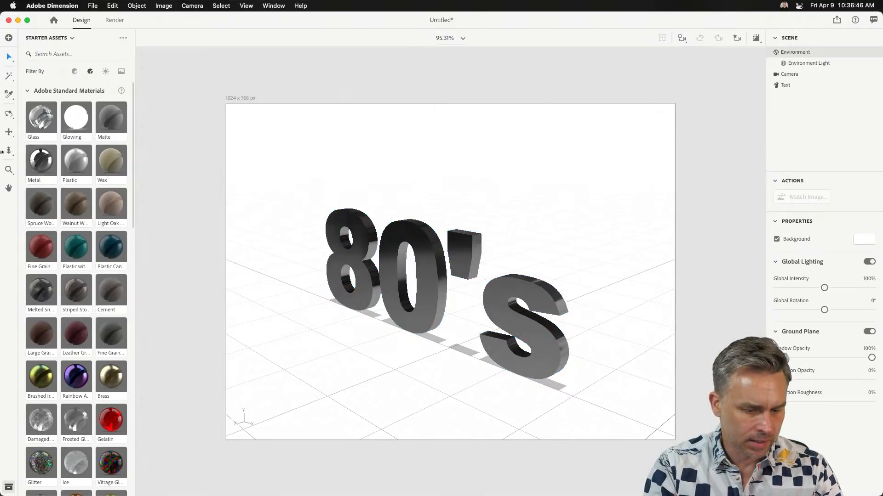
drag(68, 383, 788, 85)
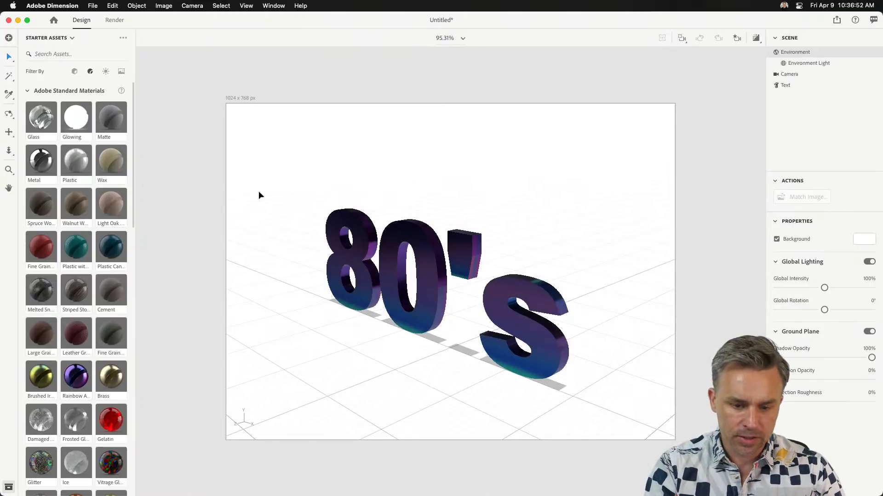
Light the scene with the pink-and-blue Studio Color Stage environment light.
click(107, 72)
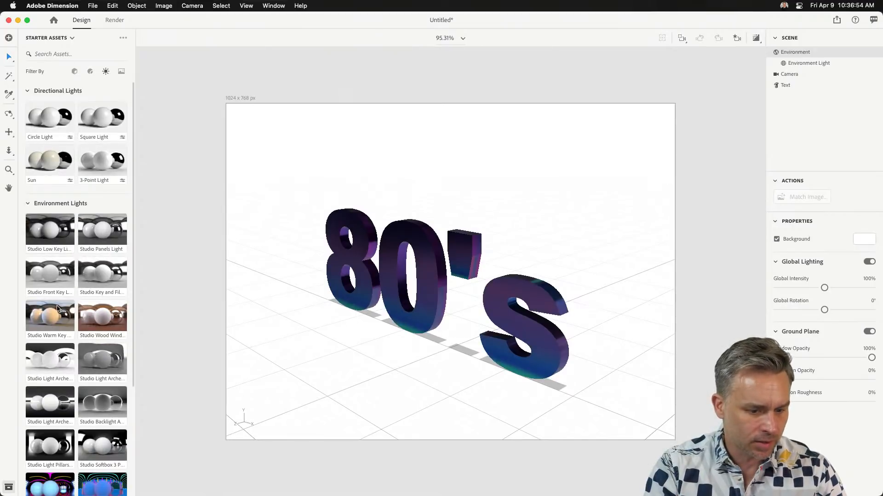
scroll(57, 308, down, 5)
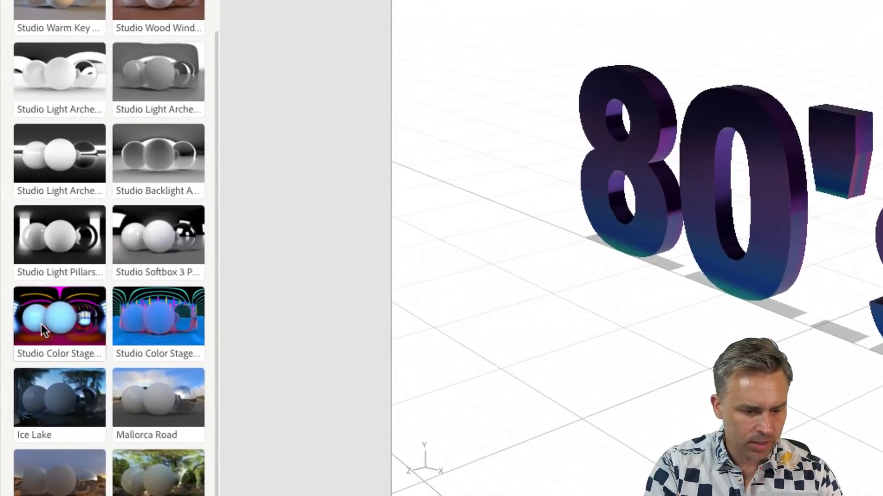
click(41, 346)
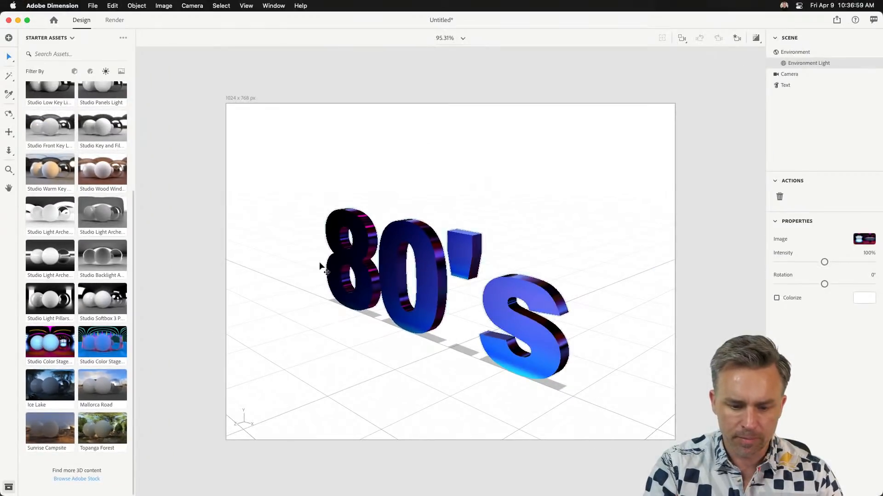
Turn on the bevel for the 80's text object.
click(627, 161)
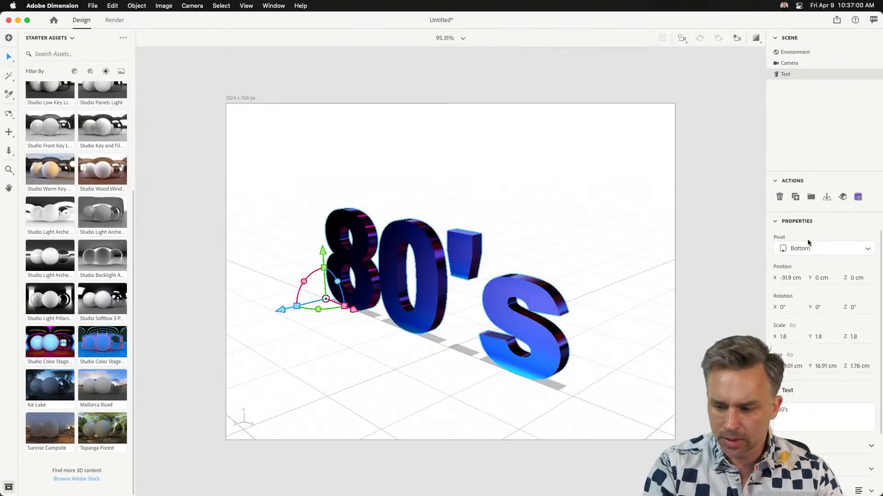
scroll(806, 418, down, 3)
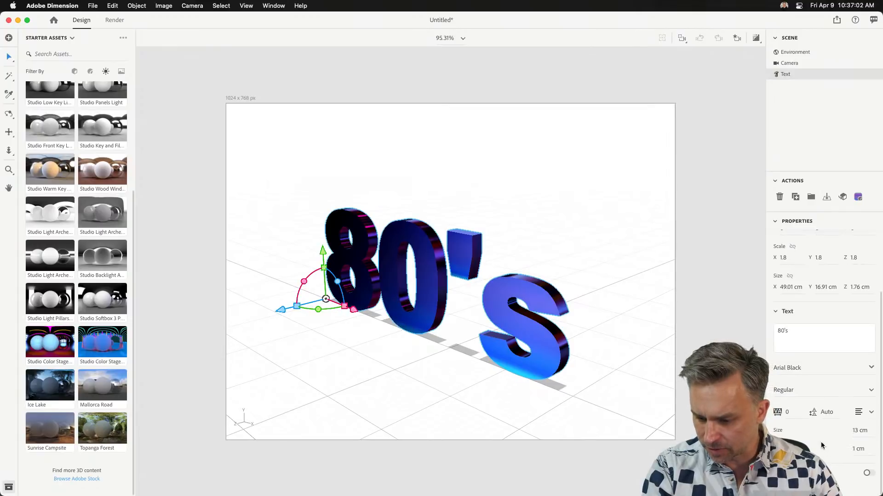
click(868, 474)
scroll(879, 474, down, 3)
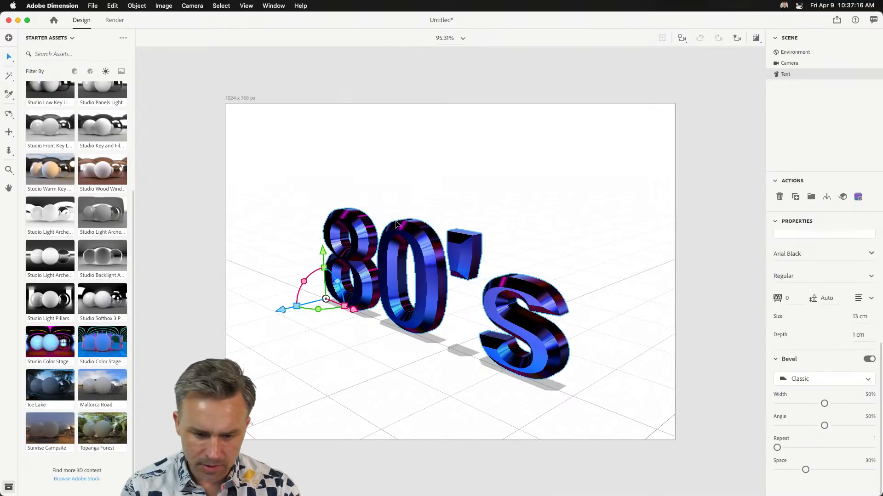
Deselect the text, fit the canvas to the window and orbit the camera to see the 80's letters more frontally.
click(446, 122)
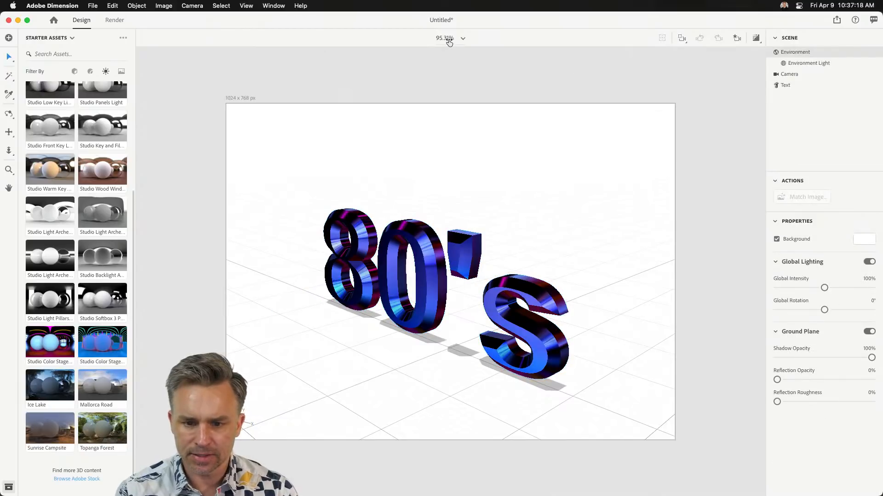
click(448, 39)
click(463, 42)
click(436, 58)
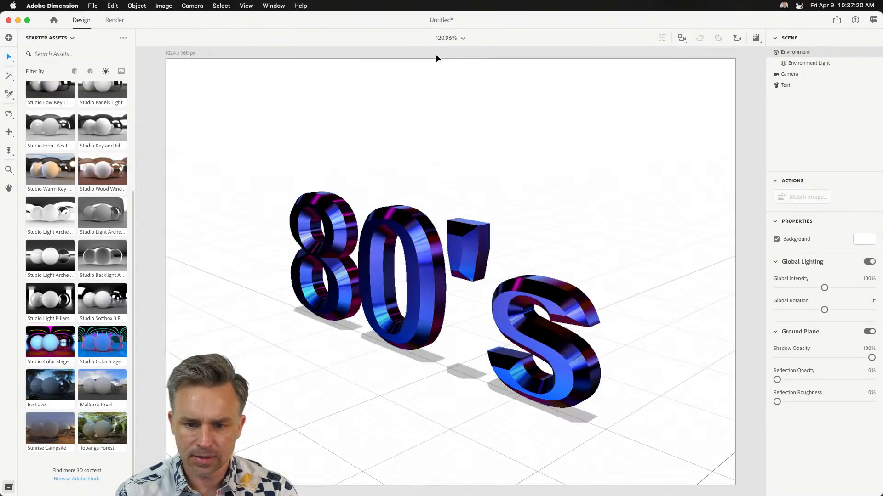
key(1)
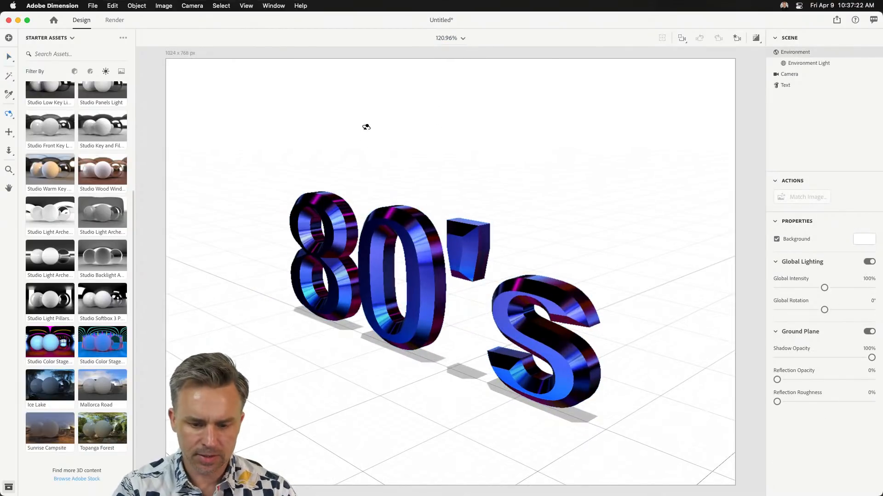
drag(365, 128, 423, 117)
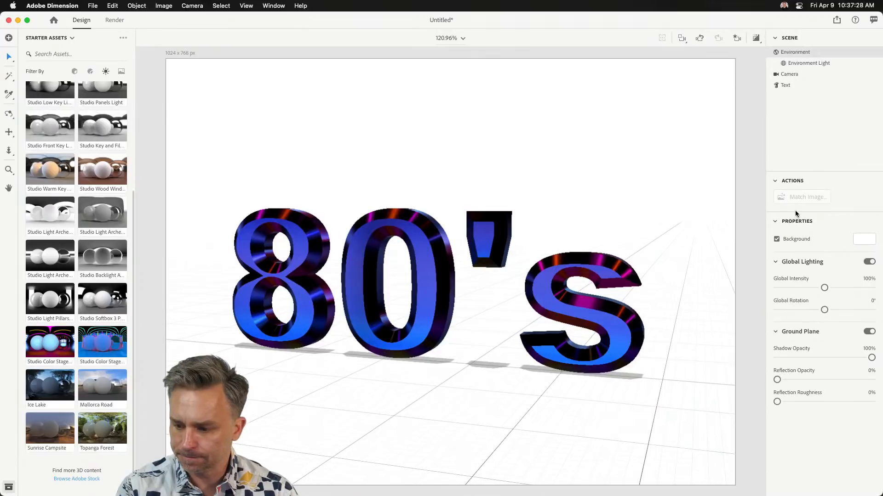
Select the 80's text content for editing, and switch to Chrome to view the Signalnoise artwork gallery.
click(787, 86)
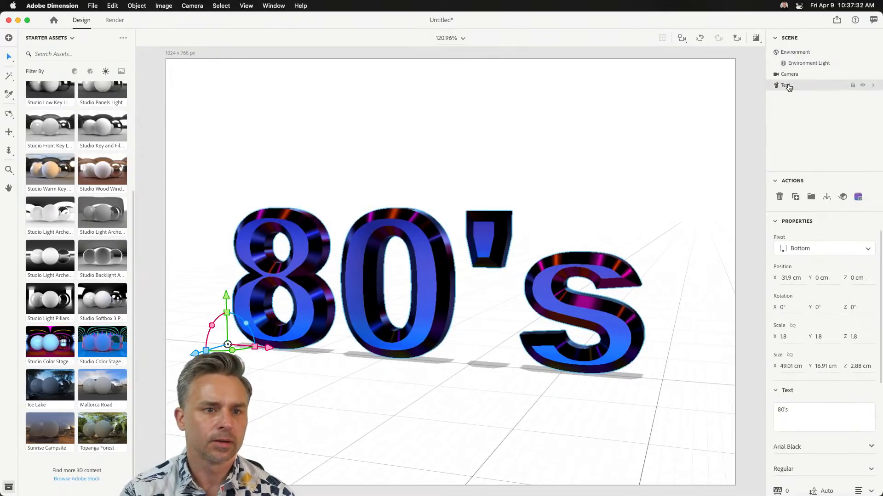
double_click(775, 409)
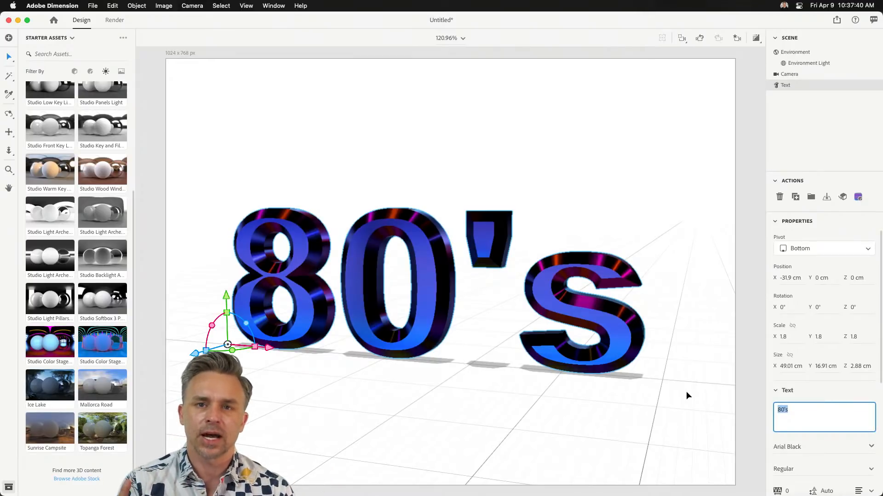
mouse_move(586, 488)
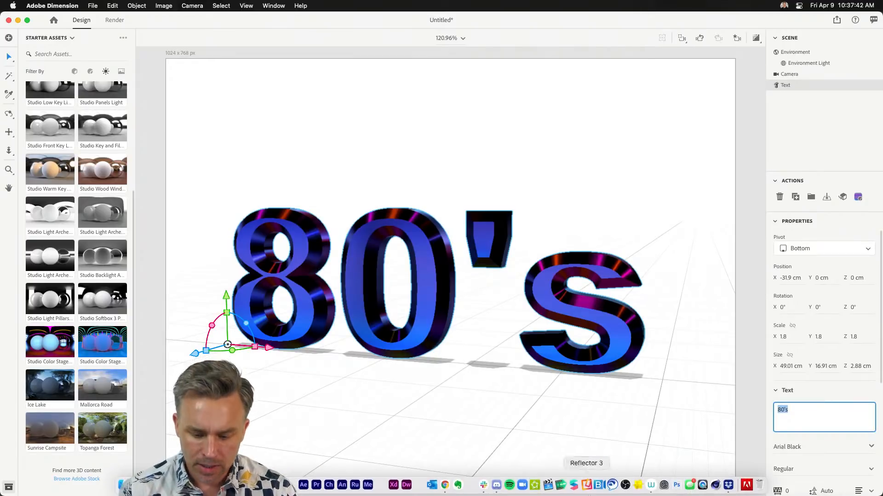
click(446, 487)
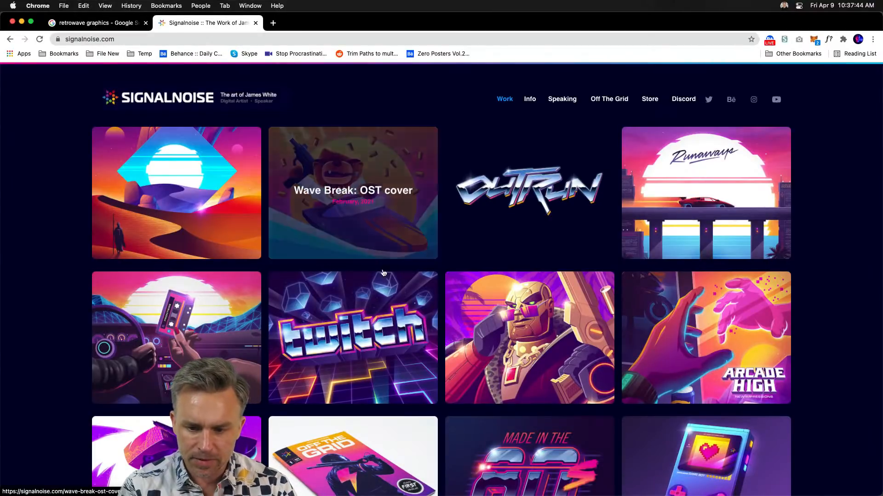
View the looping retro background and Retro Wave text images in the retrowave graphics search results.
click(84, 25)
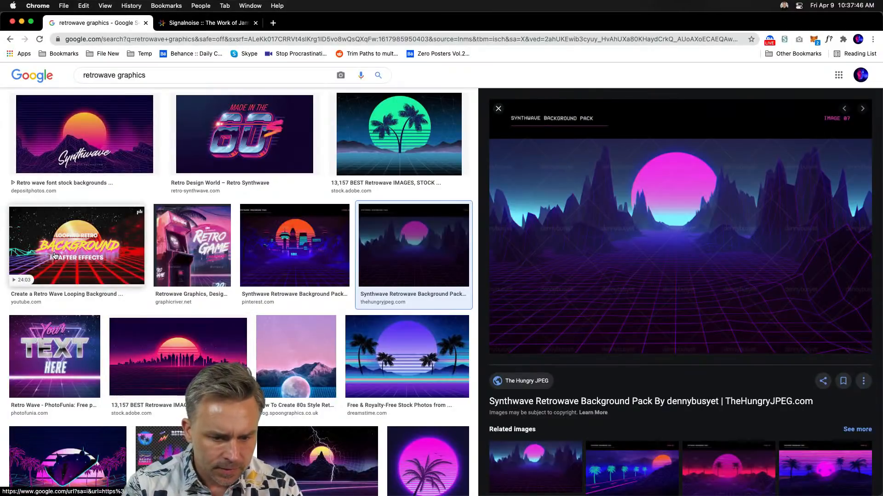
click(65, 256)
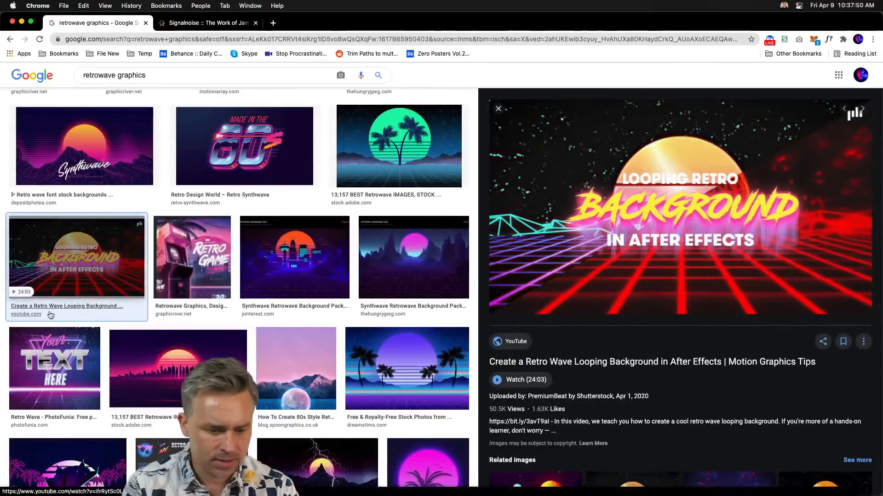
click(54, 381)
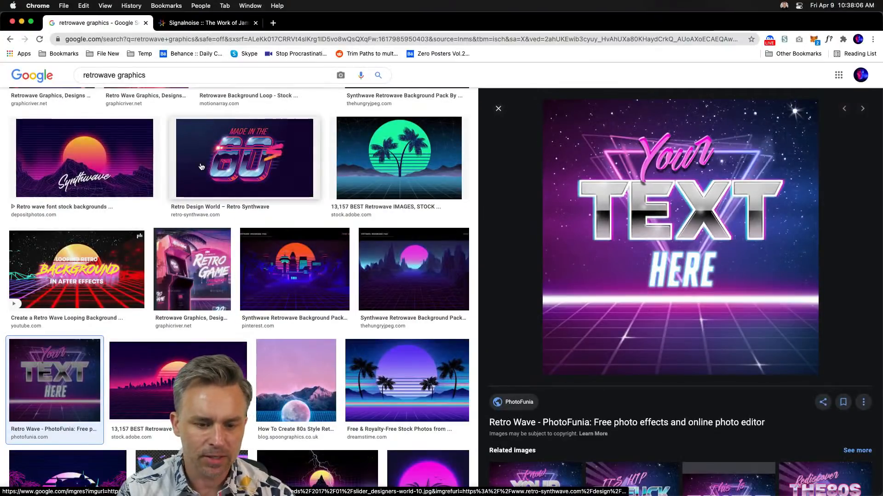
Copy the "Made in the 80s" chrome lettering image from the search results and paste it into Synthwave.psd in Photoshop.
click(201, 167)
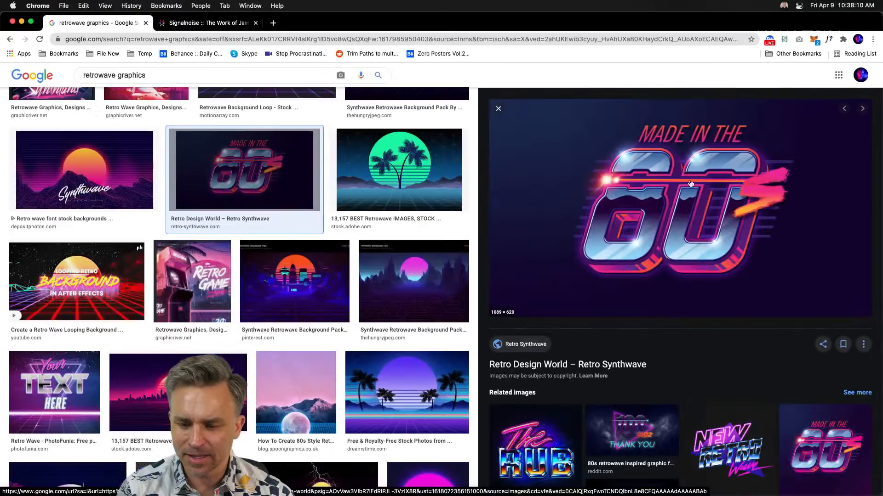
right_click(691, 179)
click(713, 291)
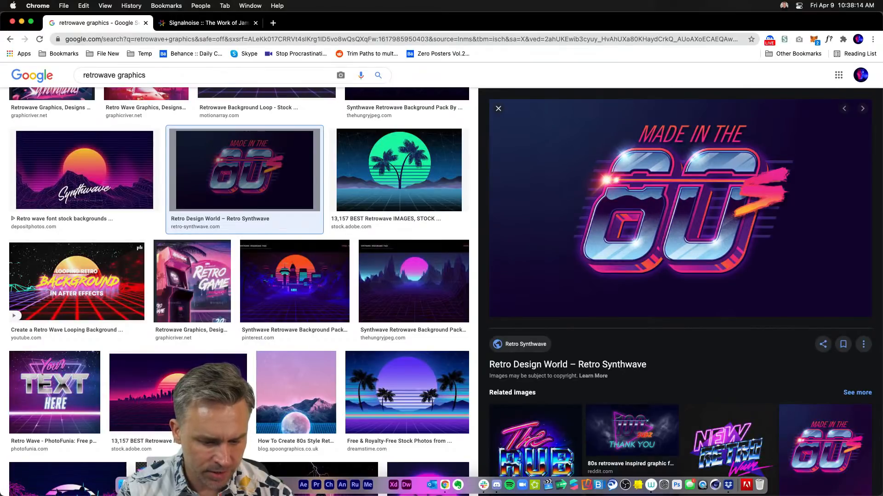
click(185, 485)
key(super+v)
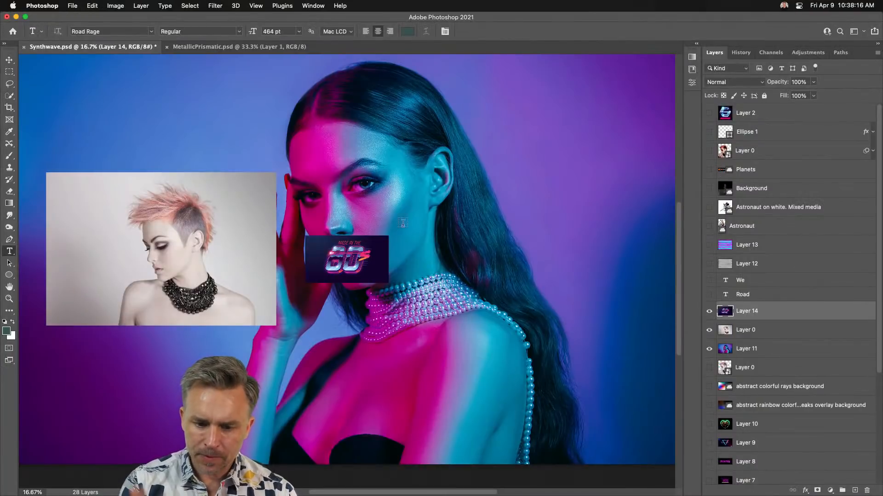
Scale up the pasted 80s artwork and place it in the upper-right area of the canvas beside the portrait.
click(10, 60)
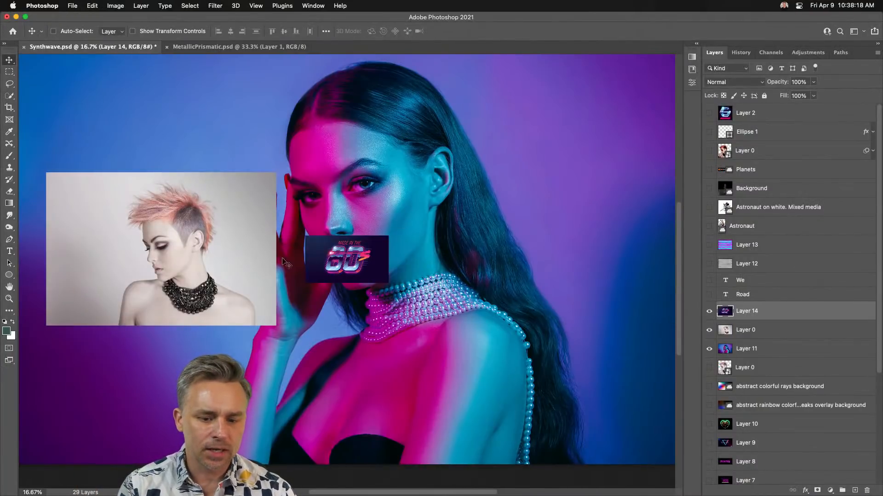
drag(345, 258, 602, 204)
key(super+t)
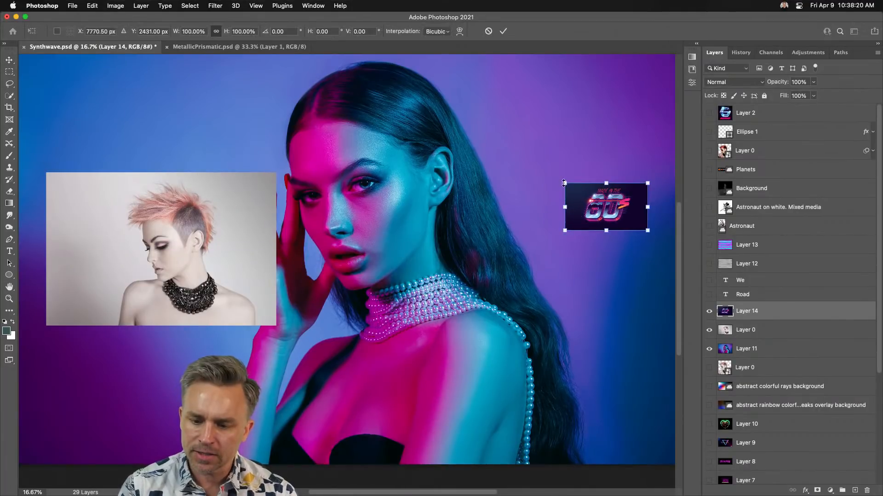
drag(564, 183, 414, 98)
key(Return)
drag(492, 188, 547, 161)
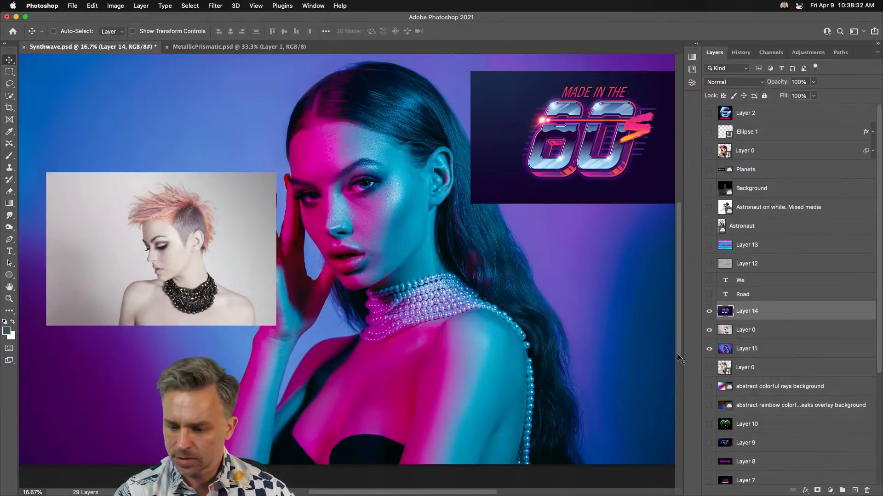
Isolate the pink-haired portrait by hiding the 80s artwork and the neon-lit portrait layers, and move it to the middle of the canvas.
click(710, 312)
click(734, 334)
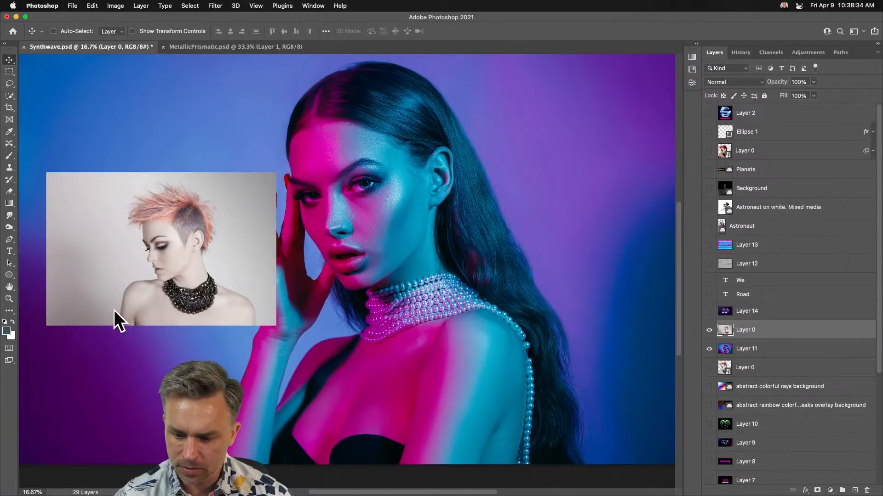
drag(114, 310, 332, 303)
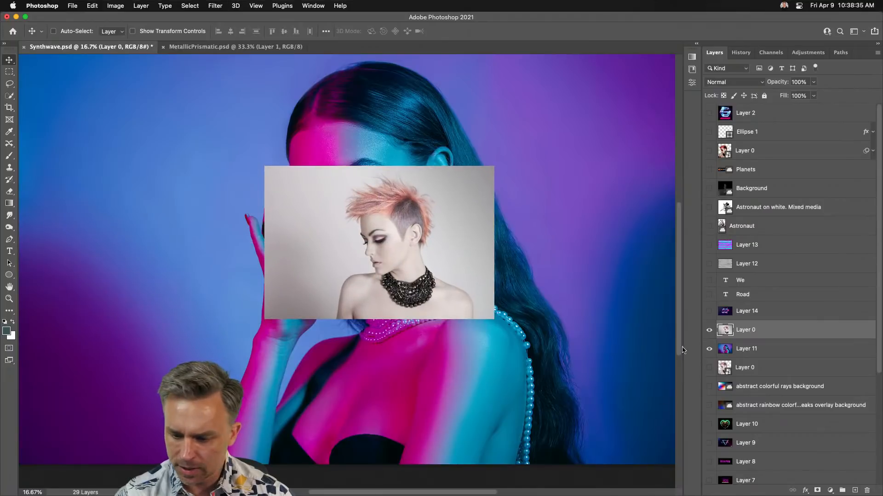
click(708, 349)
Remove the background from the pink-haired portrait with the Remove Background quick action.
key(super+equal)
key(super+equal)
key(super+equal)
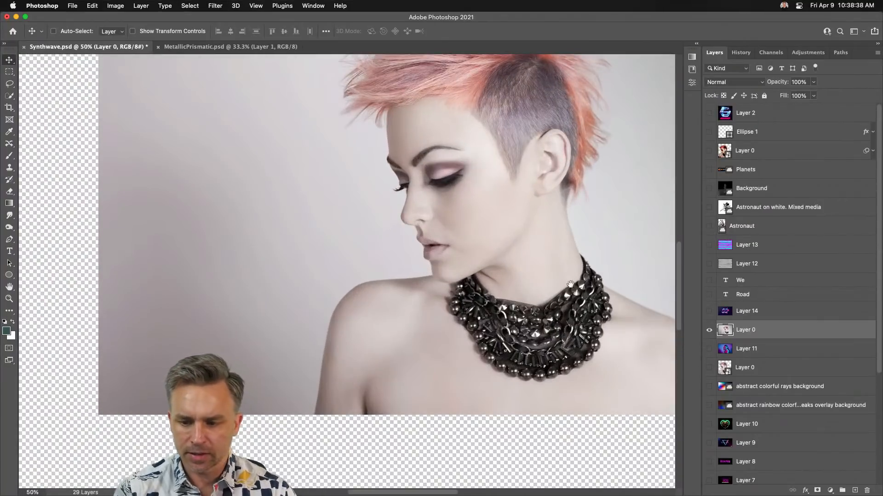
drag(570, 284, 512, 363)
click(698, 46)
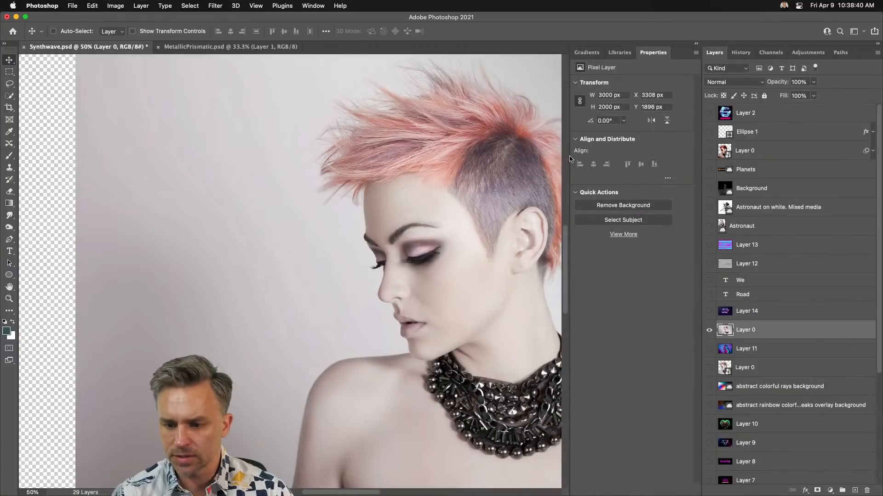
click(607, 208)
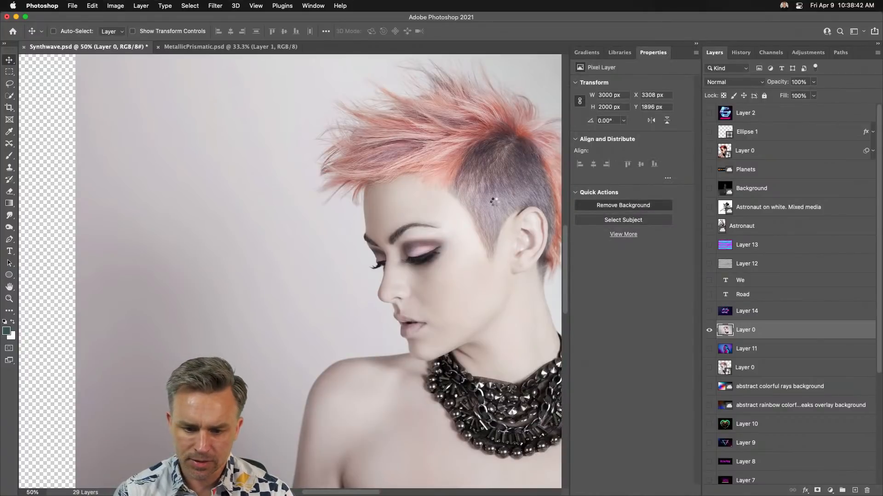
Add a new layer beneath the portrait cutout and fill it with a near-black gradient preset.
click(764, 350)
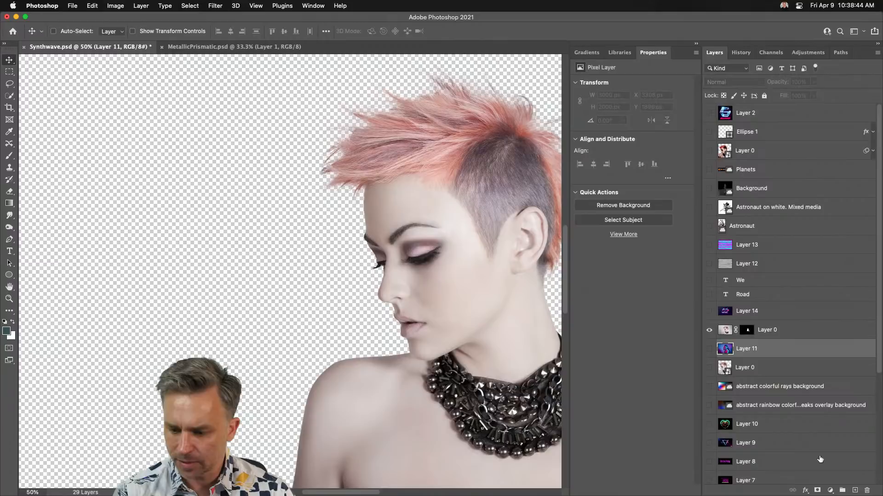
click(855, 488)
click(587, 52)
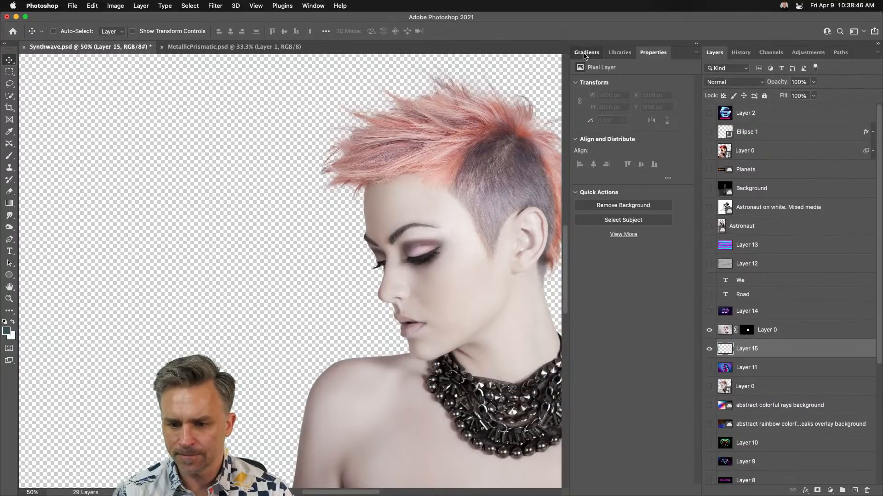
click(637, 183)
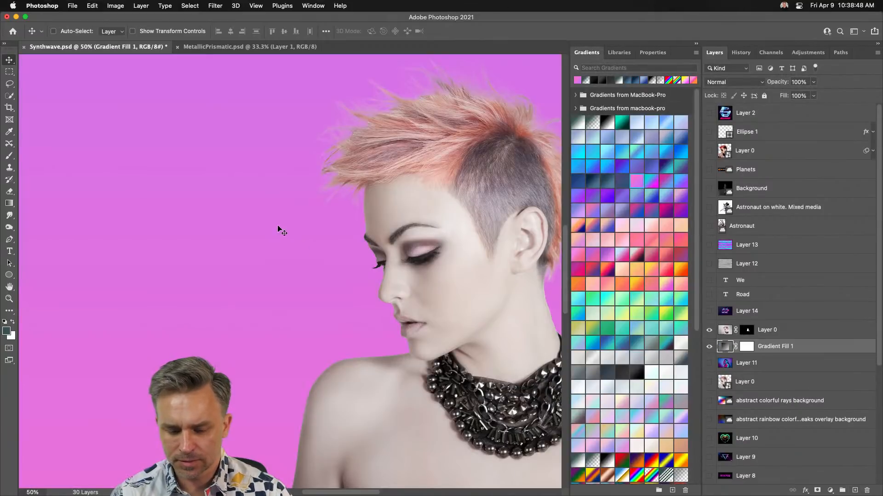
drag(329, 253, 210, 262)
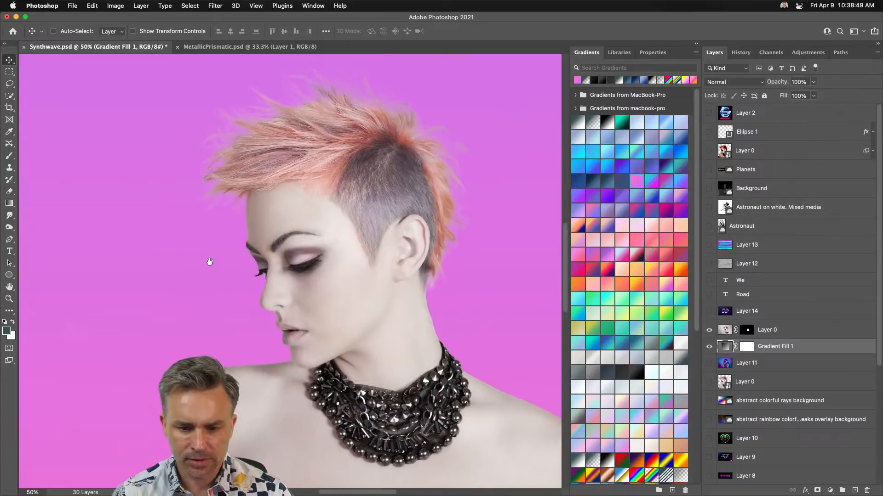
click(609, 376)
click(622, 372)
click(637, 372)
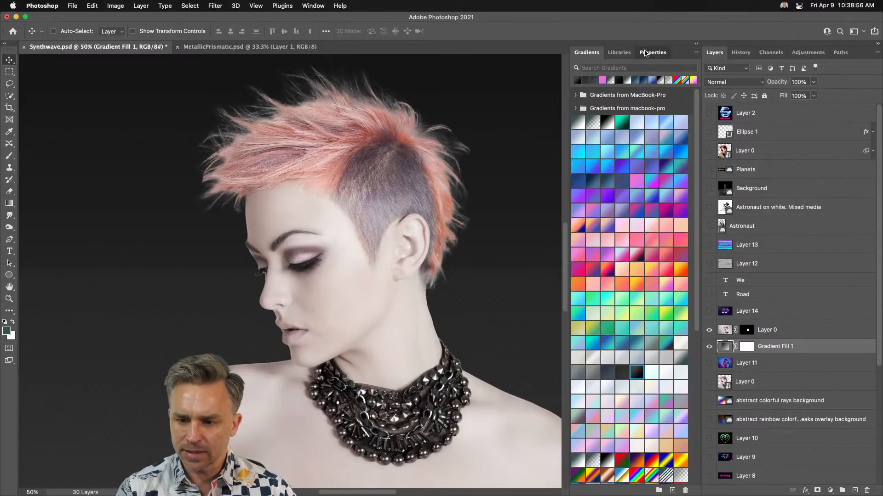
Refine the portrait's mask in Select and Mask by brushing the flyaway hair edges, and apply the result.
click(645, 54)
click(725, 332)
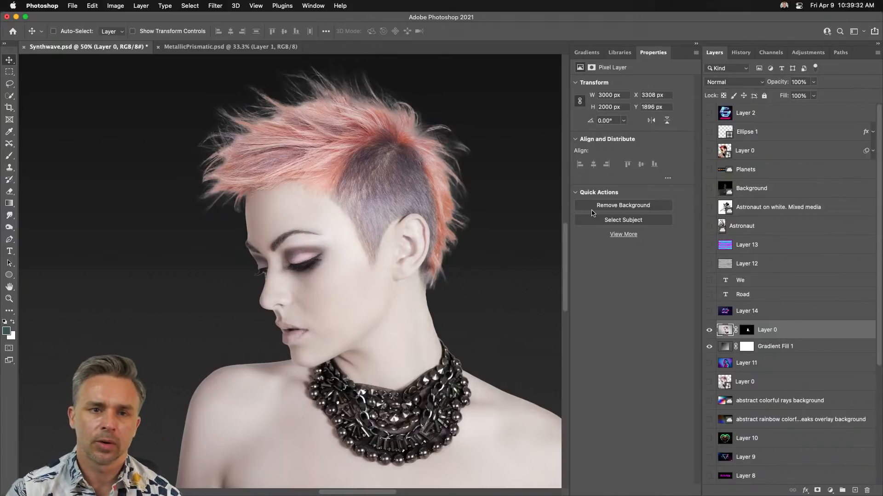
click(747, 331)
click(629, 165)
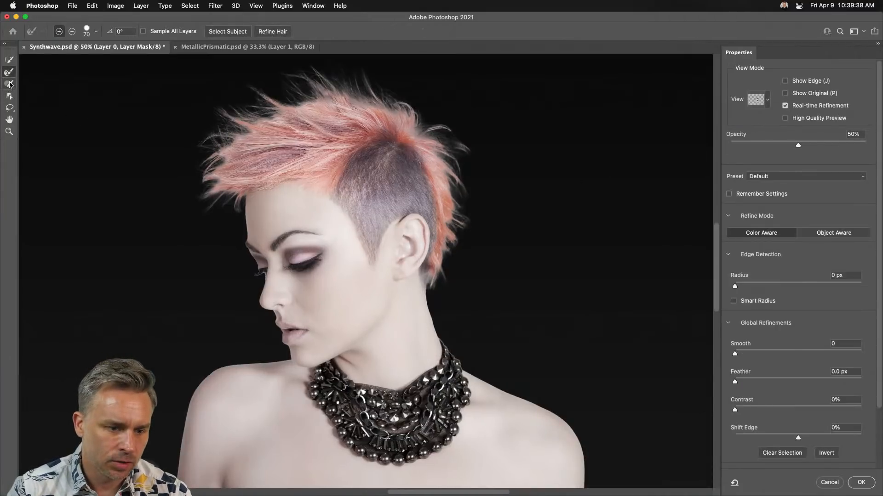
drag(205, 143, 257, 116)
mouse_move(356, 81)
mouse_down()
mouse_move(348, 90)
mouse_move(357, 87)
mouse_up()
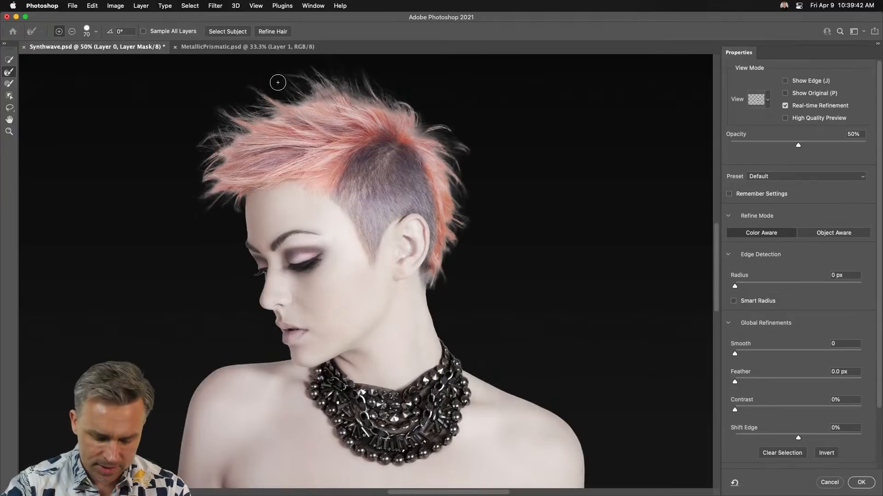
mouse_move(321, 104)
mouse_down()
mouse_move(383, 105)
mouse_move(428, 127)
mouse_up()
key(super+z)
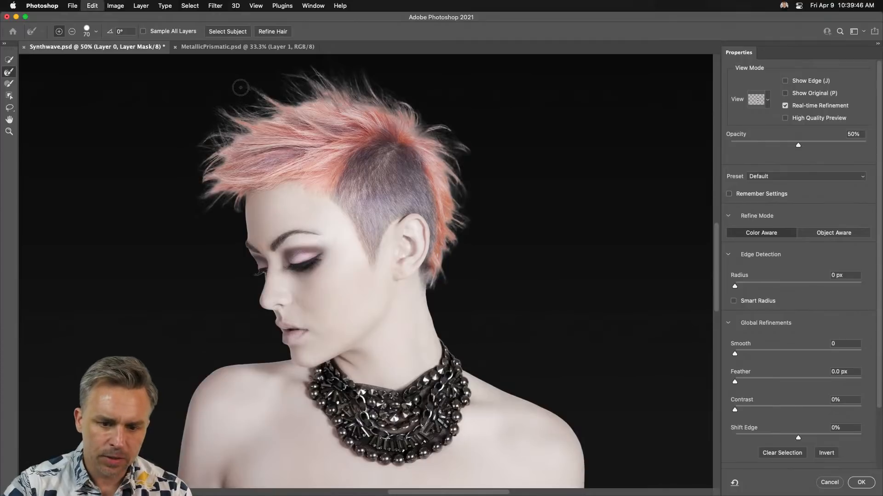
mouse_move(183, 189)
mouse_down()
mouse_move(229, 198)
mouse_move(224, 213)
mouse_move(193, 207)
mouse_move(221, 221)
mouse_move(215, 226)
mouse_move(238, 189)
mouse_up()
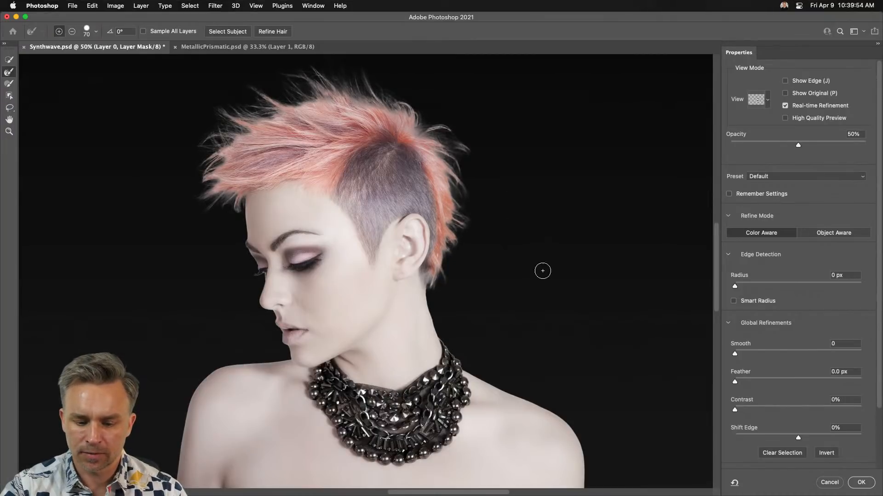
click(861, 482)
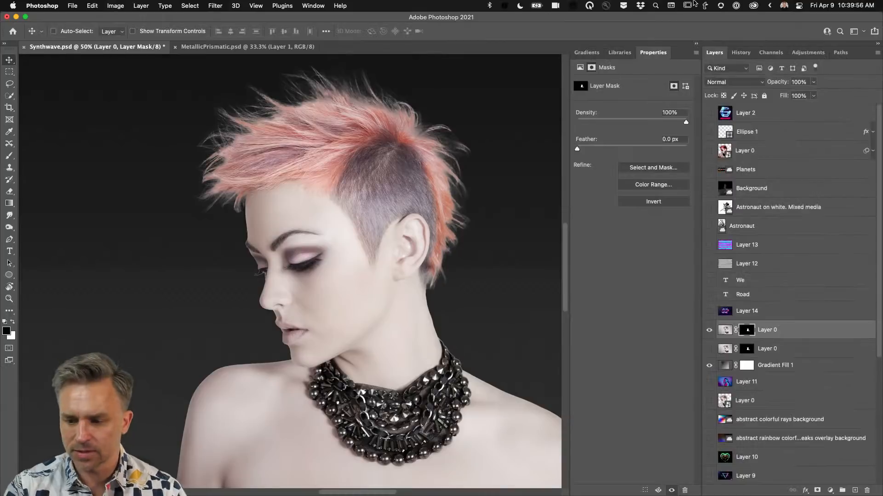
Delete the hidden original portrait cutout layer and convert the refined portrait to a smart object.
drag(775, 351, 867, 491)
key(super+shift+s)
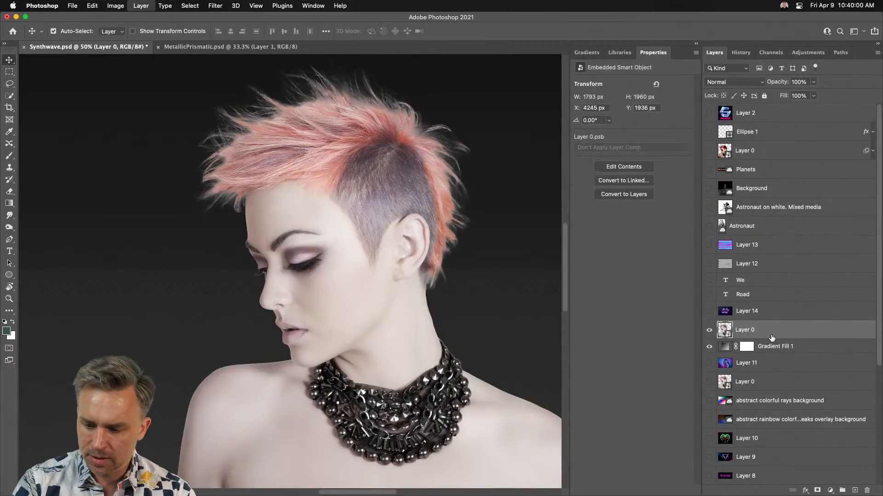
Apply Levels to the portrait with the black input at 114 and the white input at 246.
key(super+l)
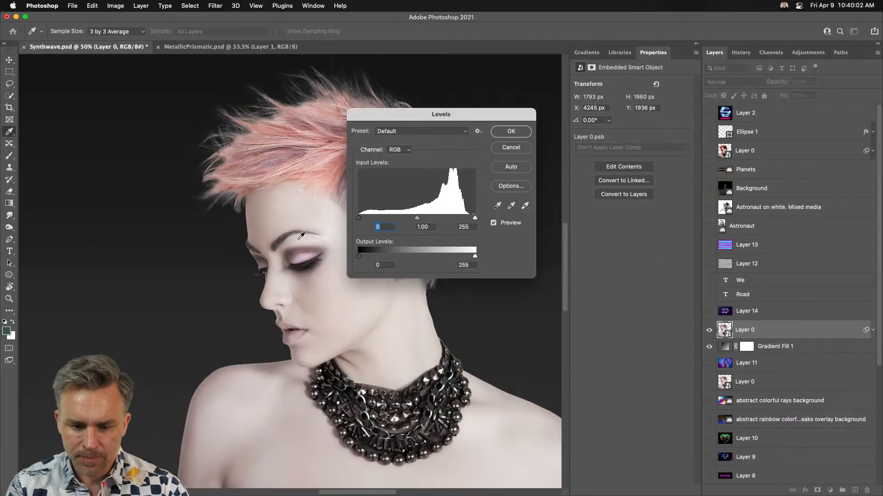
drag(358, 218, 394, 218)
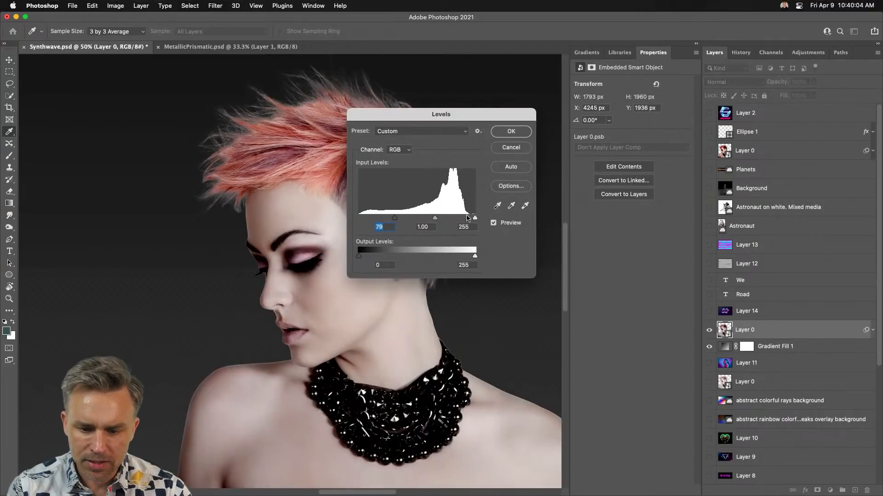
mouse_move(475, 218)
mouse_down()
mouse_move(416, 221)
mouse_move(471, 220)
mouse_up()
mouse_move(416, 221)
mouse_down()
mouse_move(402, 221)
mouse_move(411, 221)
mouse_up()
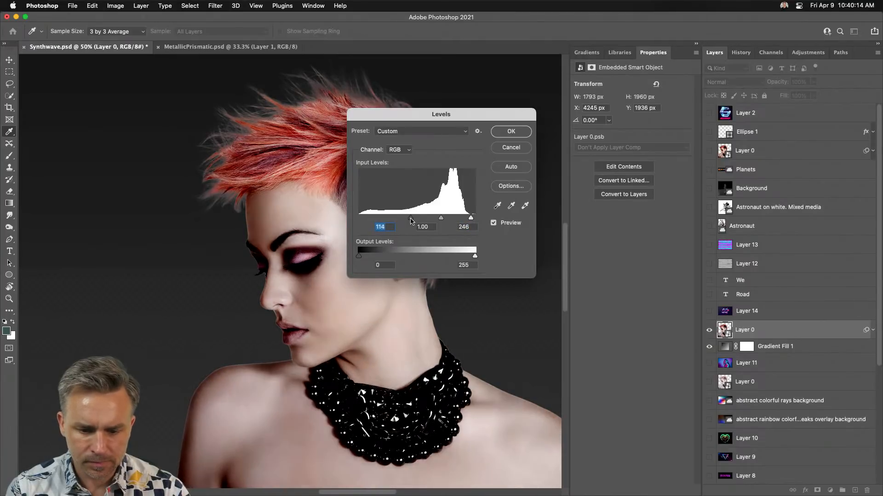
key(Return)
Draw an unfilled circle about 3338 px in diameter with a 4 px white stroke, centred on the portrait's head.
key(v)
key(super+minus)
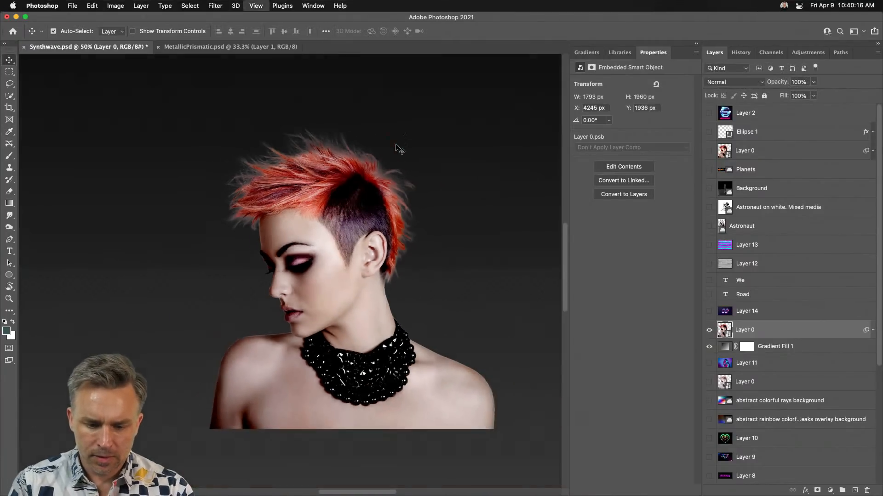
key(super+minus)
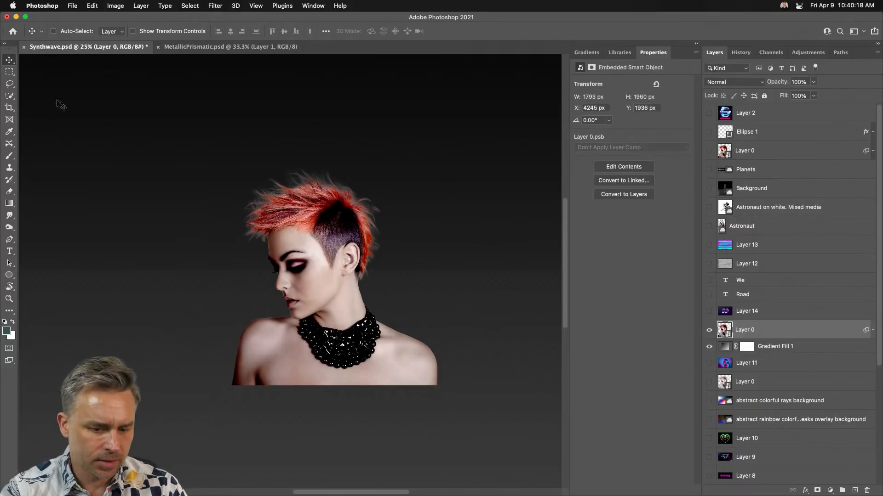
click(8, 275)
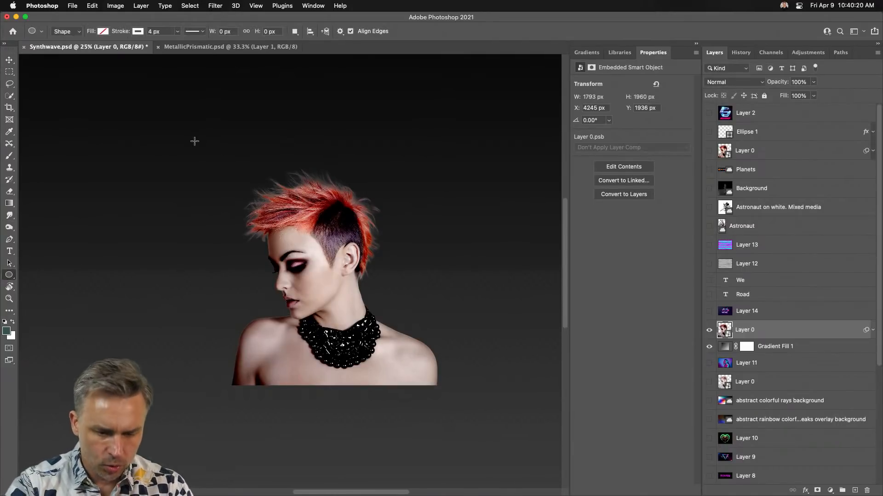
drag(177, 120, 401, 374)
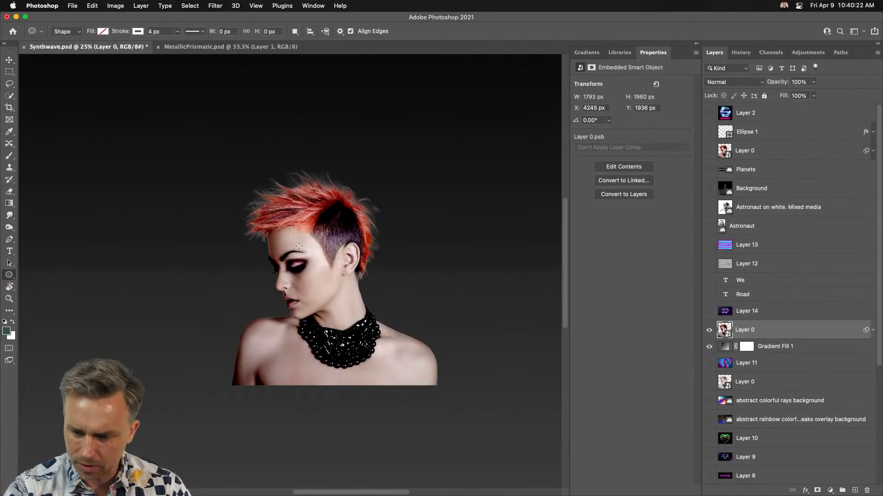
drag(299, 246, 490, 453)
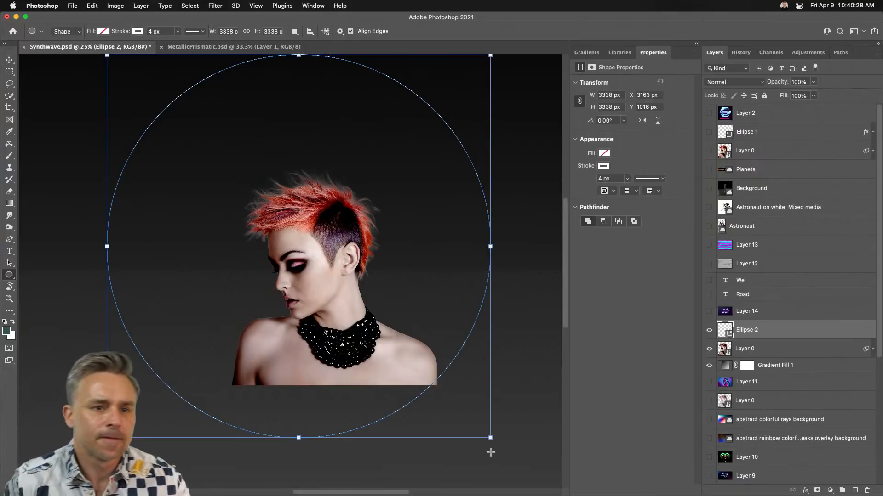
scroll(491, 452, left, 12)
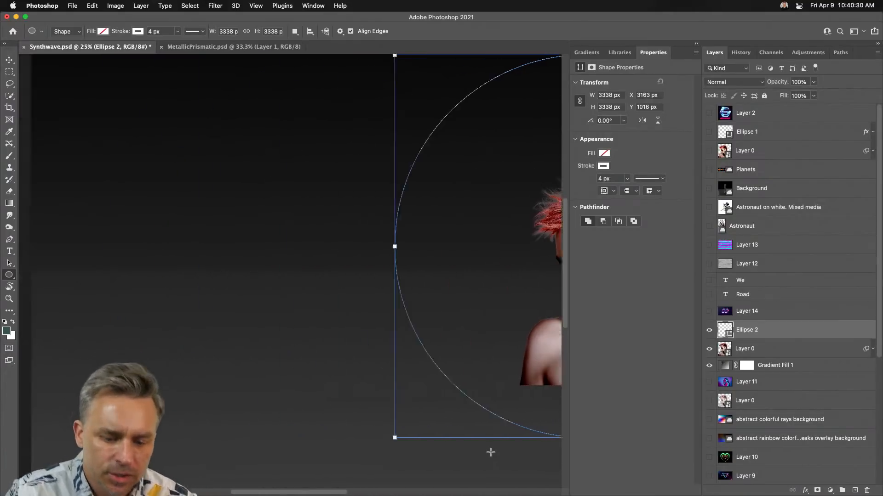
Fill the circle with the light-blue-to-pink linear gradient and move its layer beneath the portrait.
drag(412, 205, 158, 266)
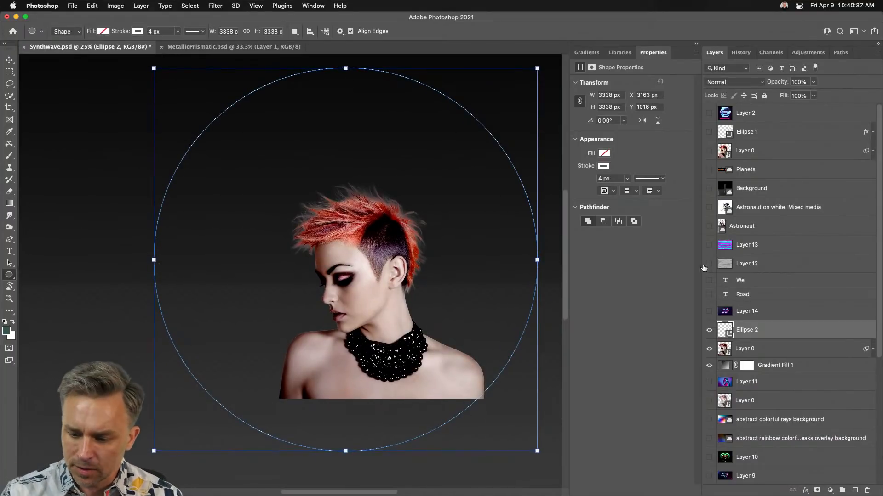
click(603, 153)
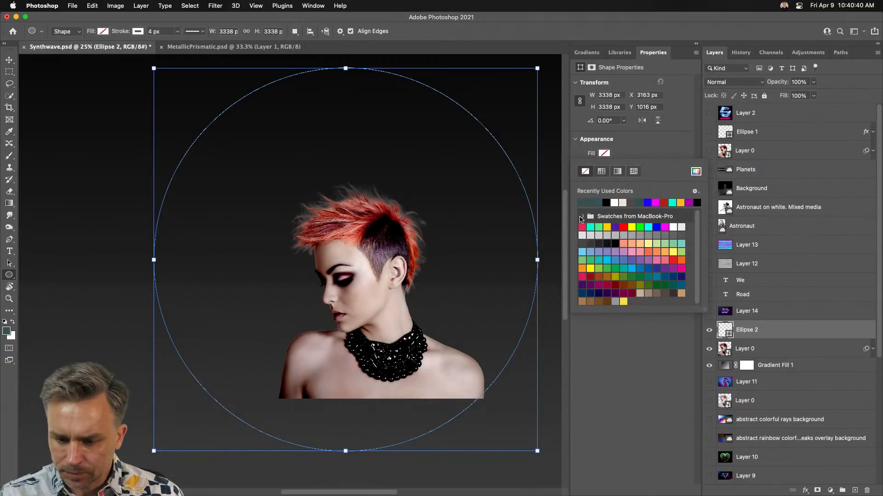
click(617, 171)
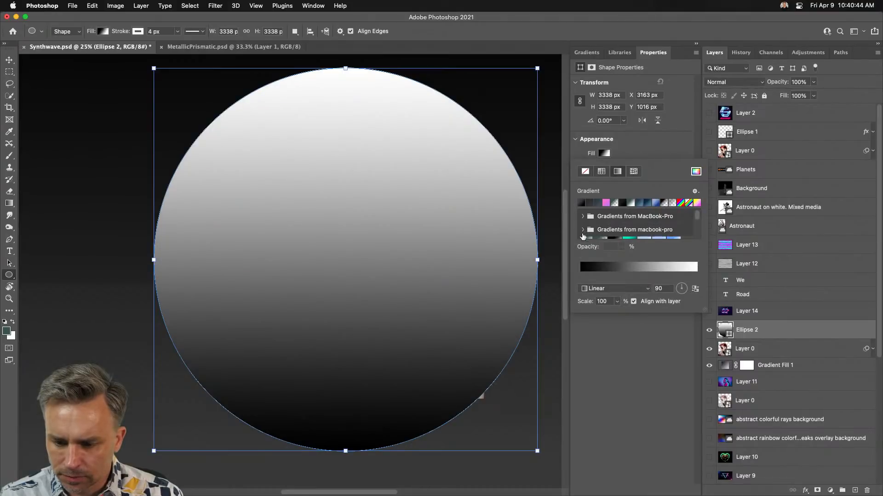
click(583, 217)
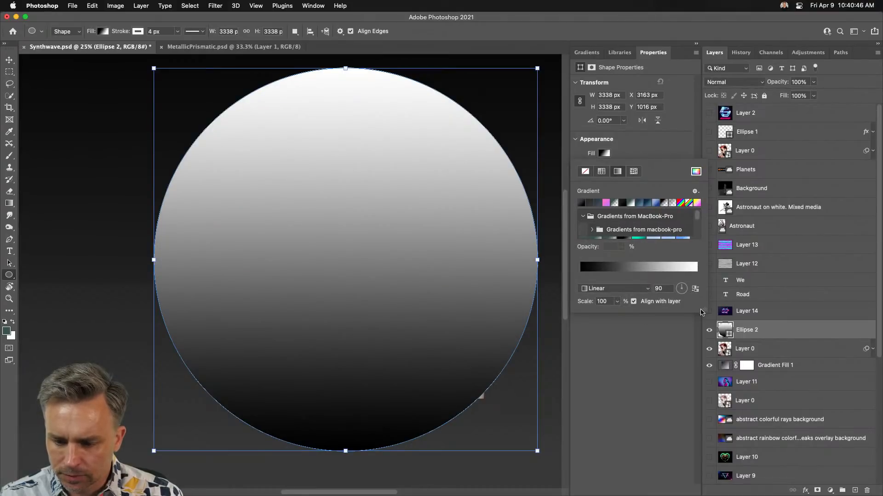
drag(700, 312, 789, 478)
click(637, 337)
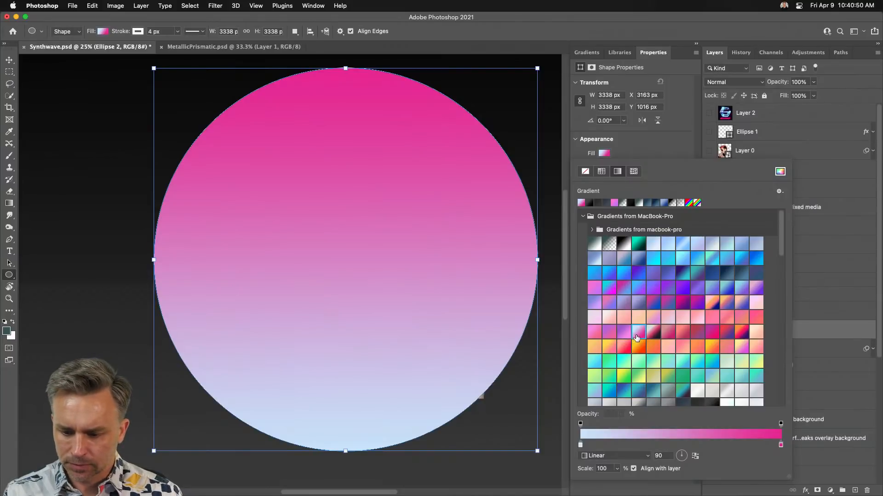
click(843, 322)
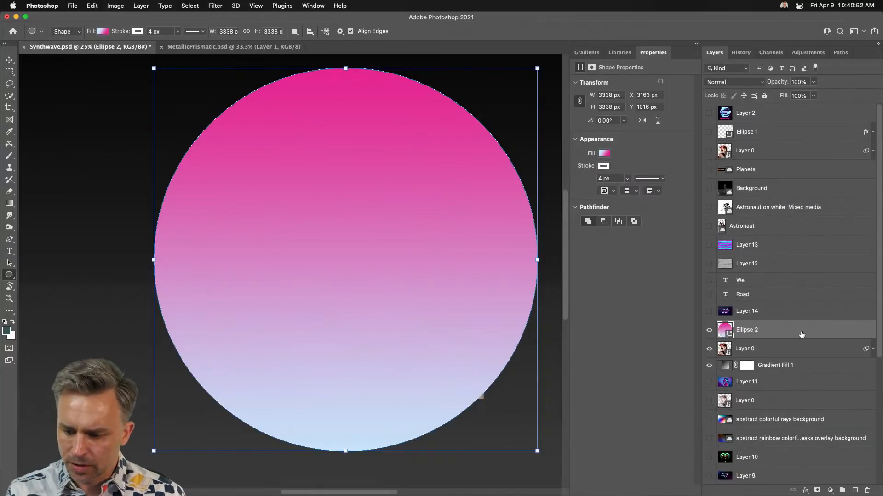
drag(801, 335, 807, 358)
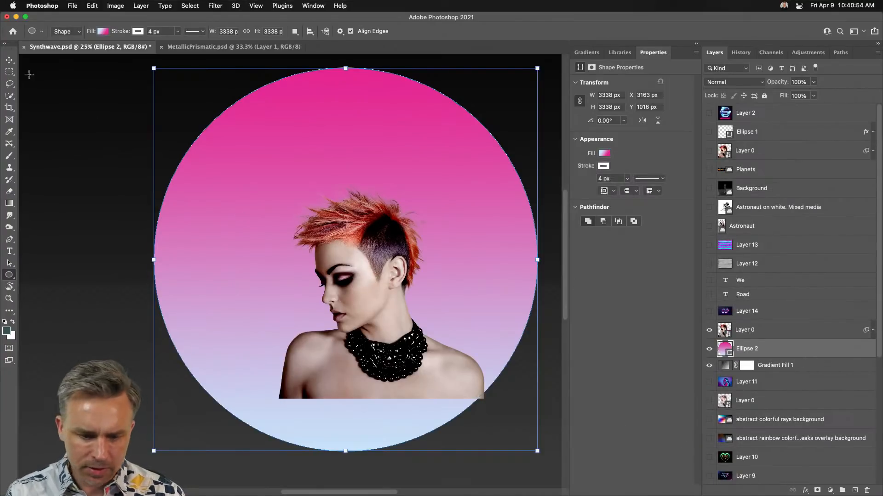
Enlarge the portrait to about 3136 by 3428 px and position it over the circle with the shoulders crossing its lower edge.
click(9, 60)
click(734, 336)
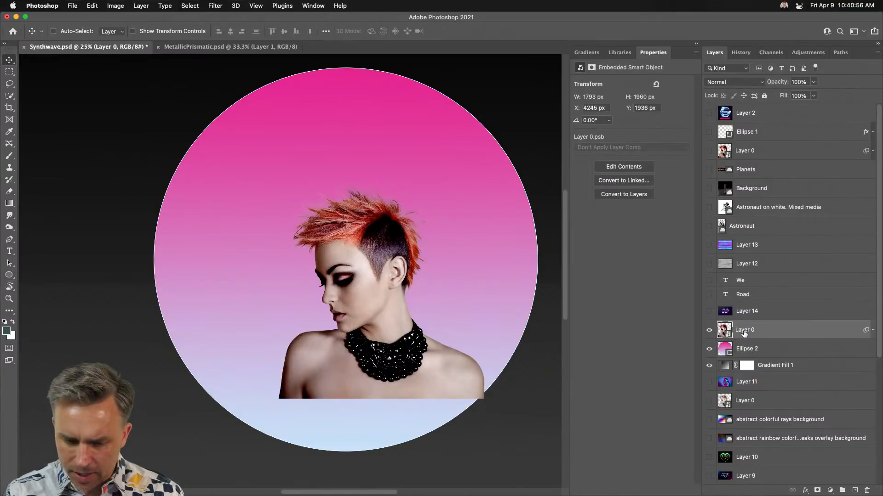
key(ctrl+t)
drag(283, 179, 166, 100)
drag(364, 316, 542, 463)
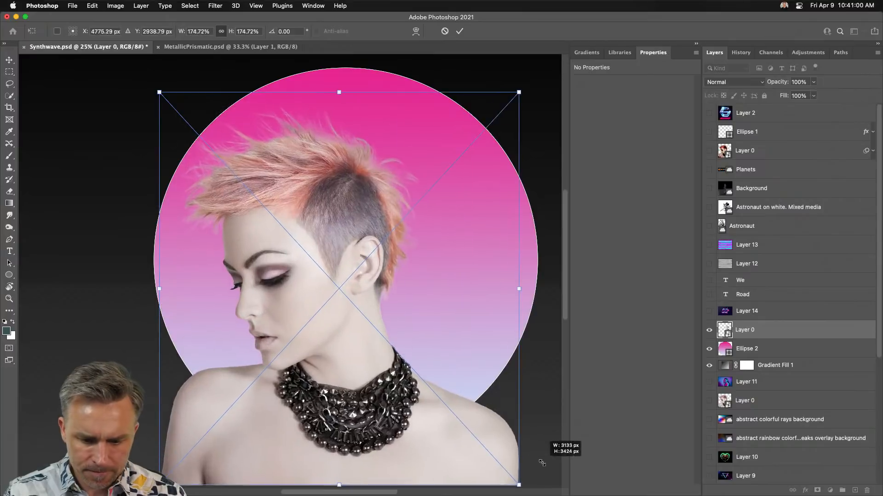
key(Return)
drag(292, 337, 333, 313)
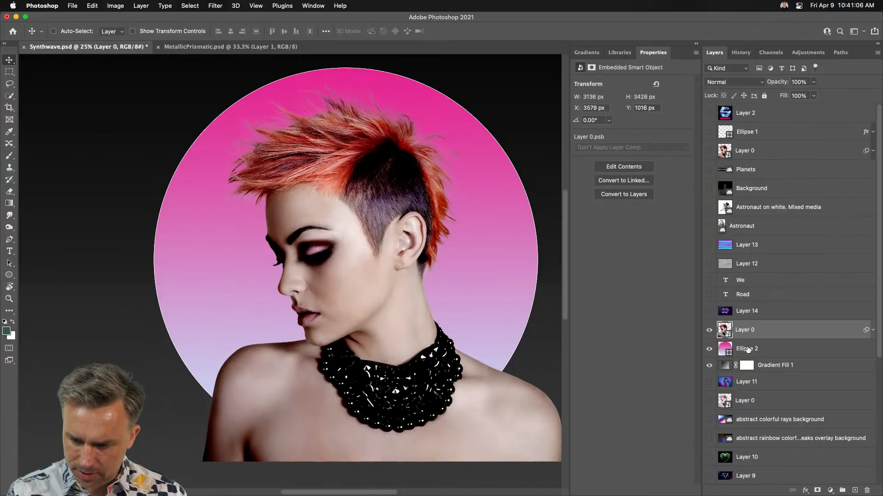
Mask the portrait to the circle's outline, unlink the mask, and nudge the portrait slightly right inside it.
super+click(724, 351)
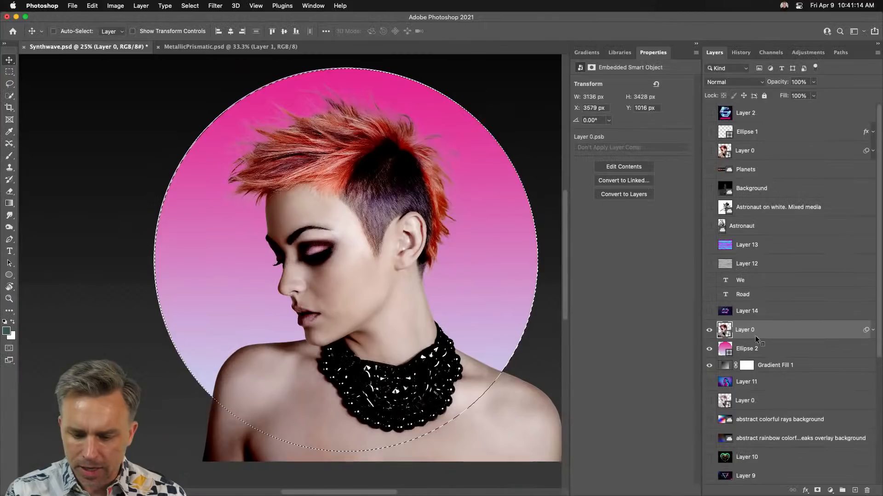
click(818, 490)
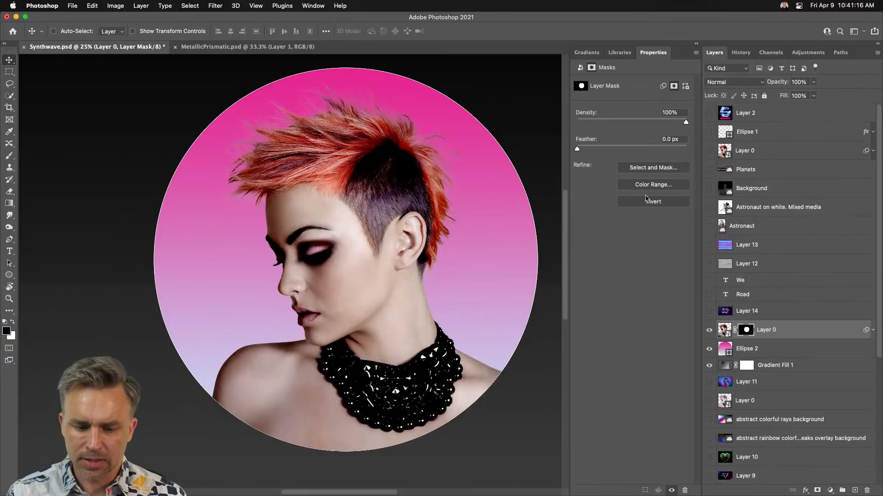
click(725, 329)
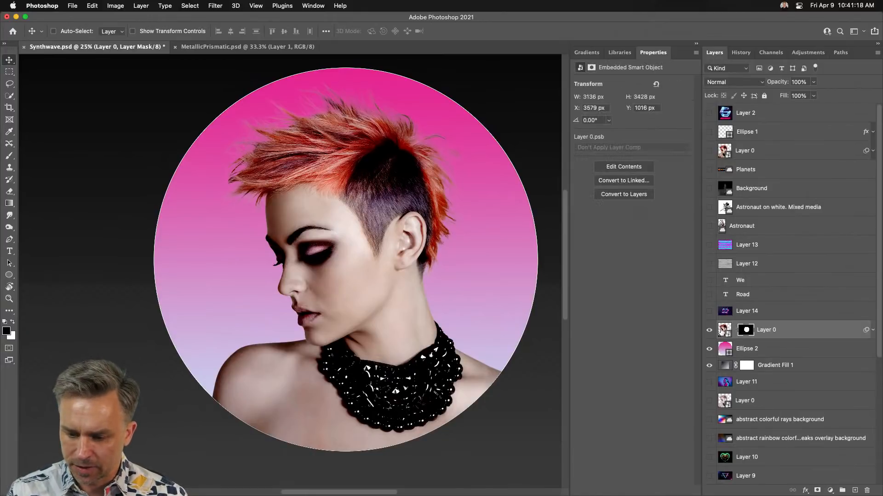
drag(294, 249, 295, 247)
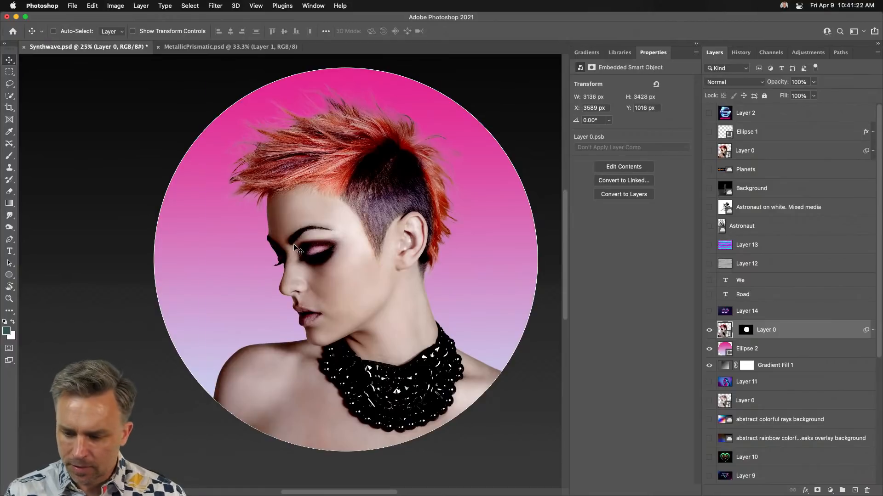
Compare the portrait with and without its Levels filter, and set the filter's black input to 73.
click(873, 330)
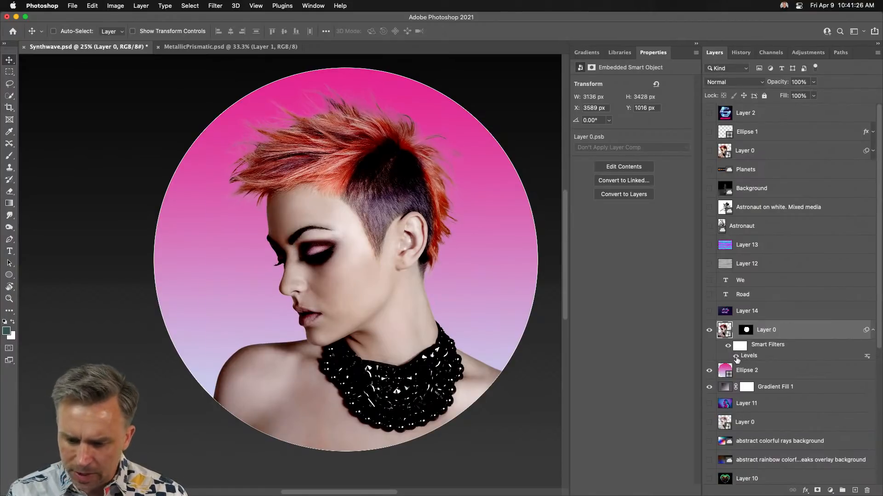
click(736, 357)
click(735, 357)
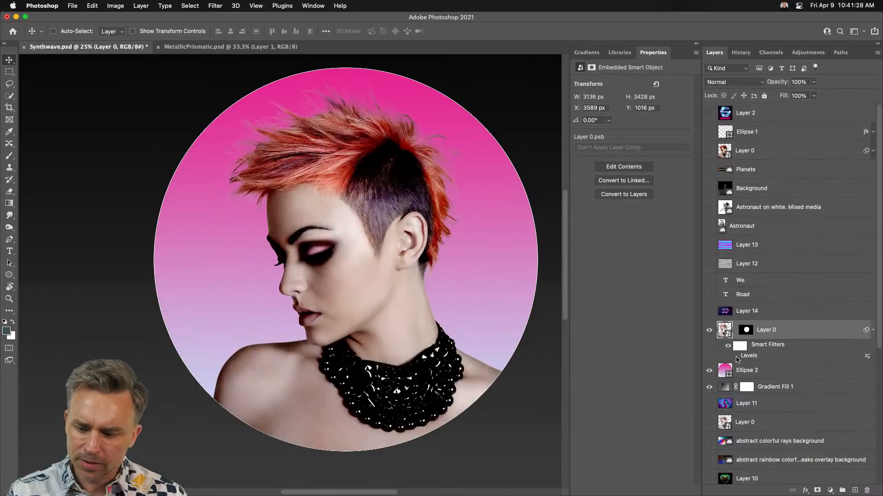
click(736, 357)
click(735, 357)
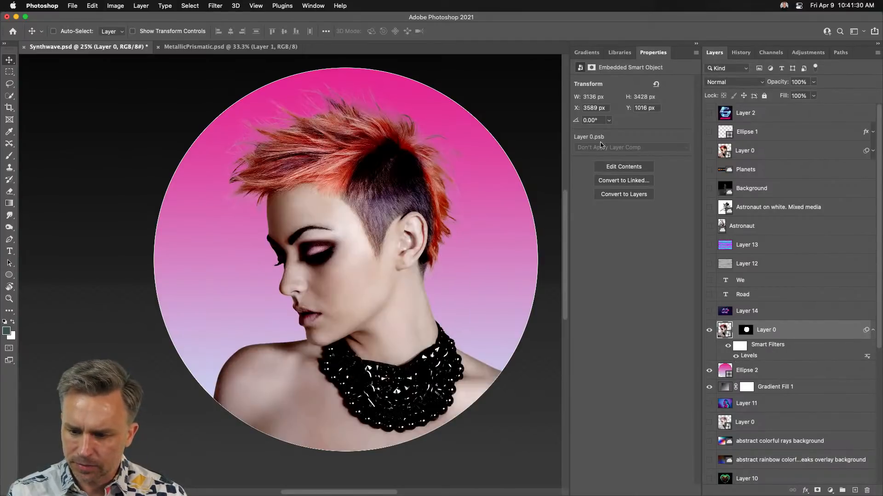
double_click(757, 357)
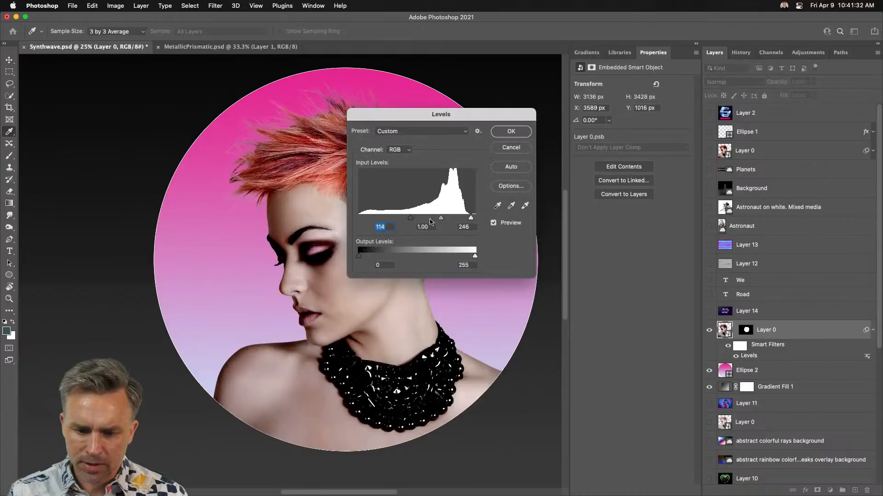
drag(410, 218, 392, 219)
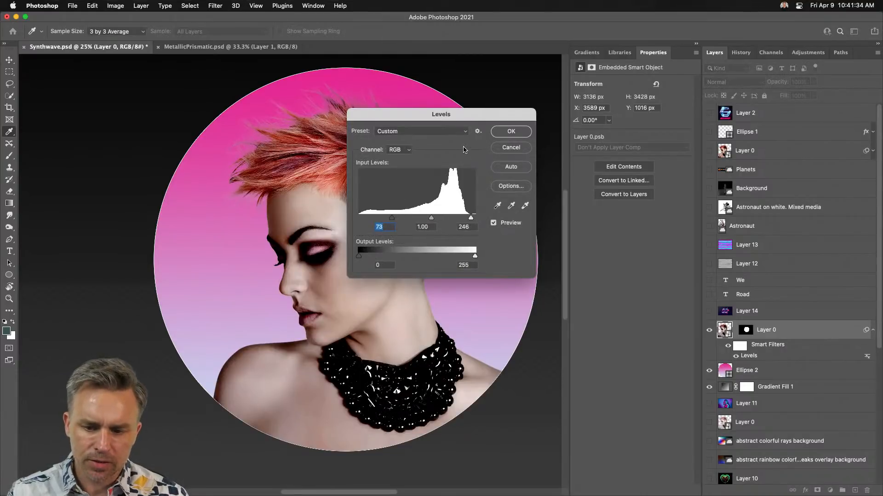
key(Return)
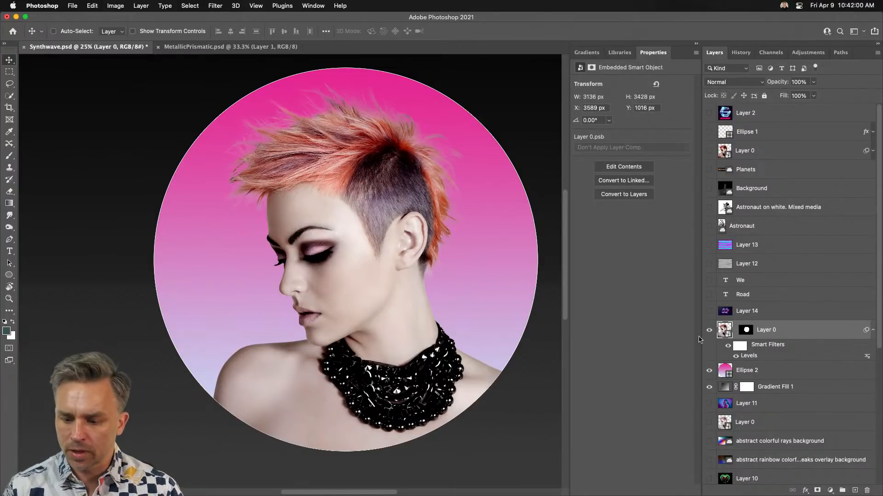
Remove the white stroke from the gradient circle behind the portrait.
click(783, 376)
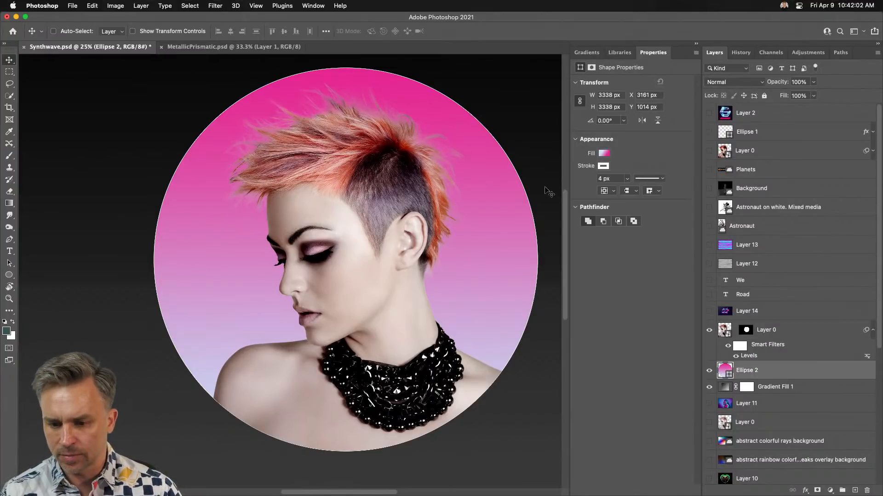
click(602, 166)
click(585, 184)
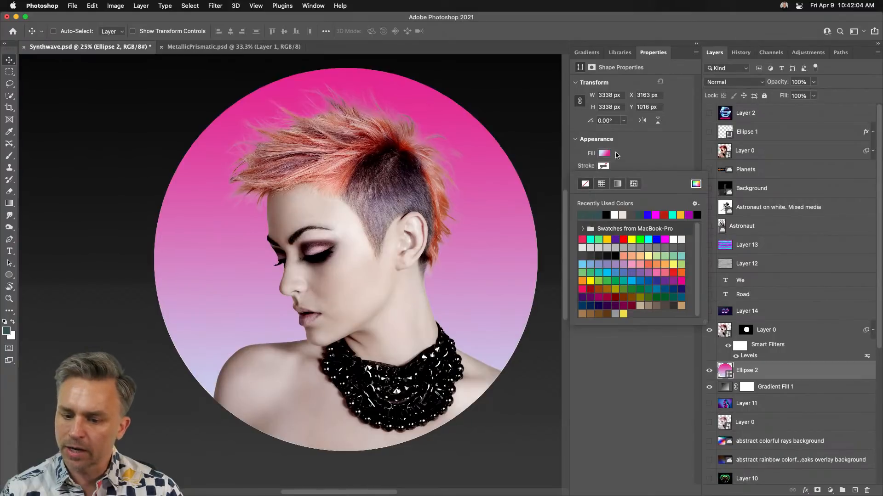
click(619, 158)
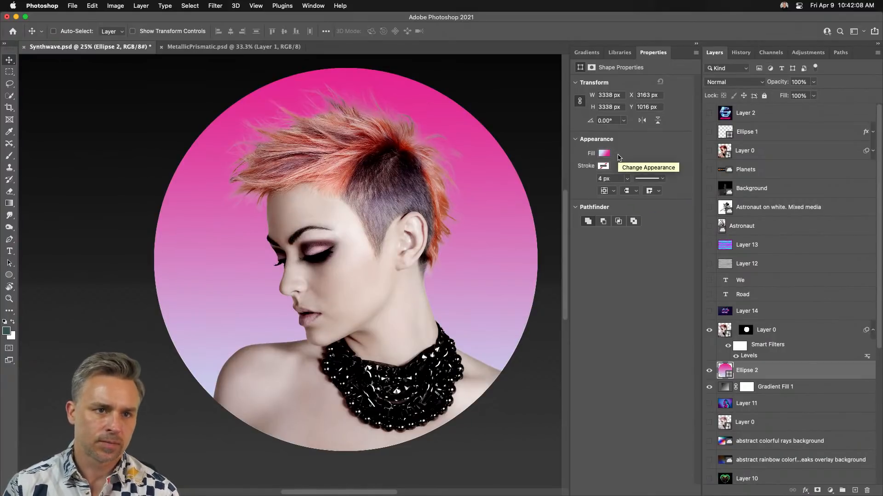
Move the portrait and circle together to the left, placing the circle at about X 2640 px, Y 1080 px.
key(super+minus)
key(super+minus)
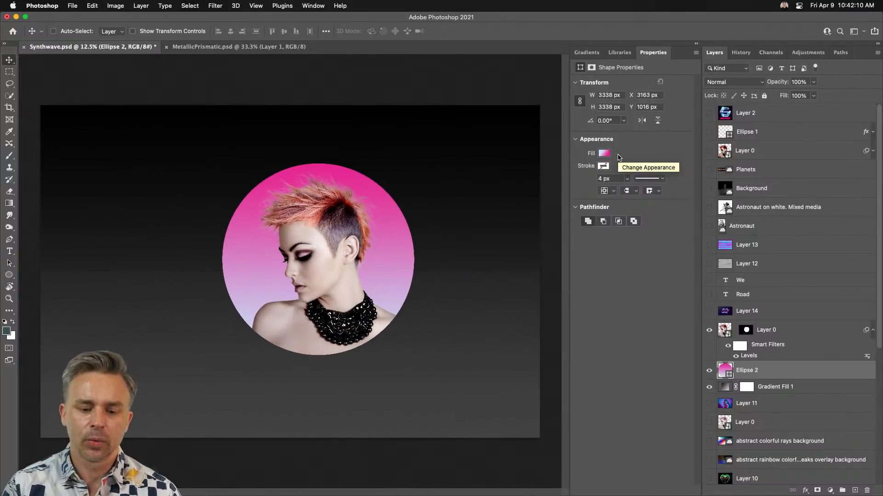
shift+click(737, 331)
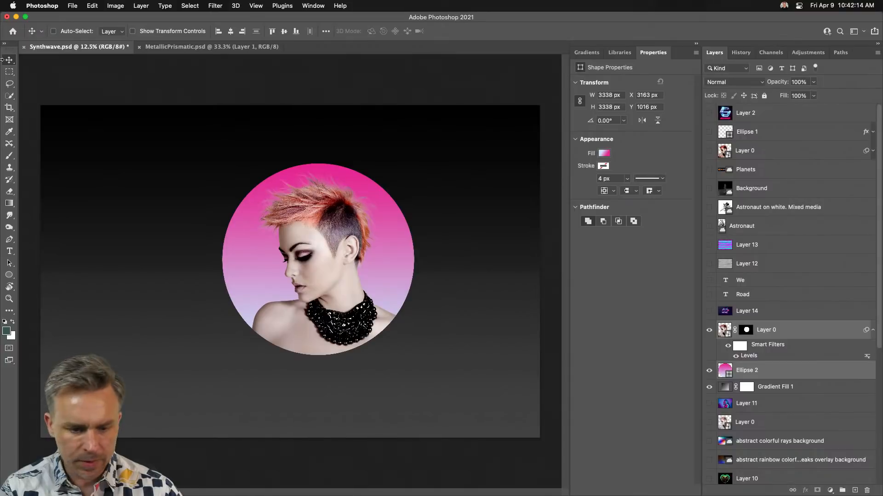
drag(322, 289, 293, 292)
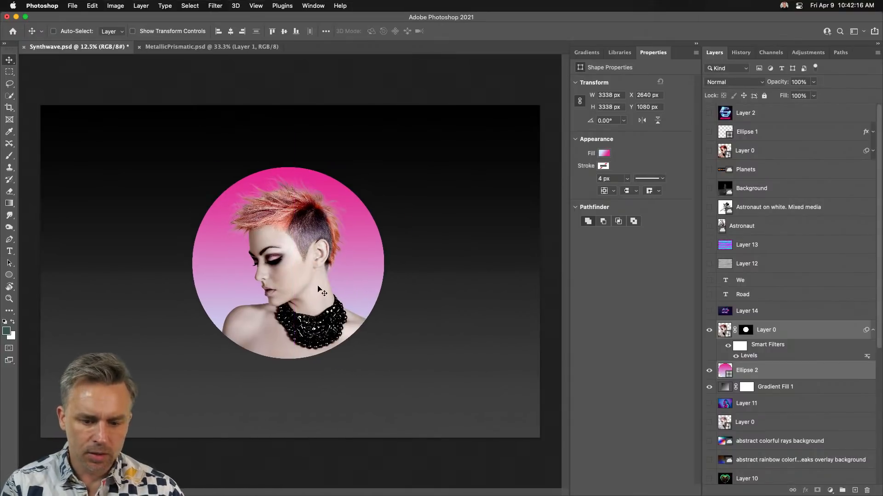
Set the black input of the portrait's Levels filter to 124.
key(super+plus)
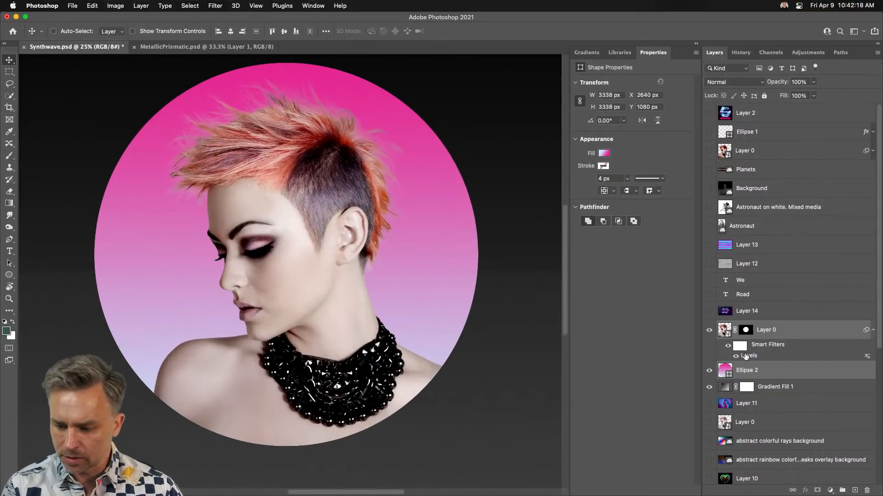
click(728, 358)
double_click(729, 358)
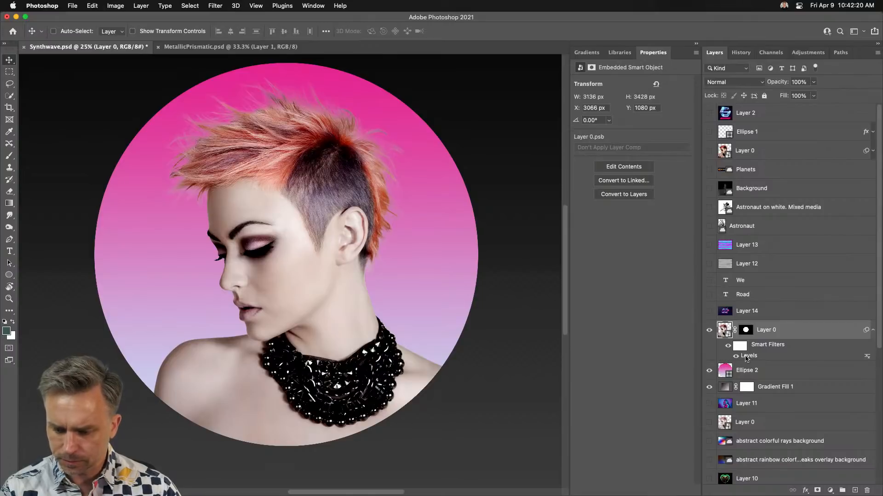
drag(392, 219, 415, 219)
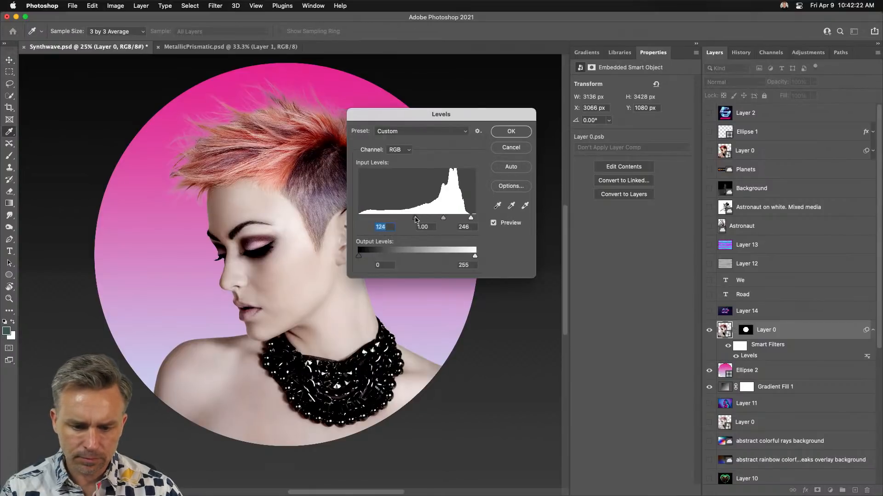
key(Return)
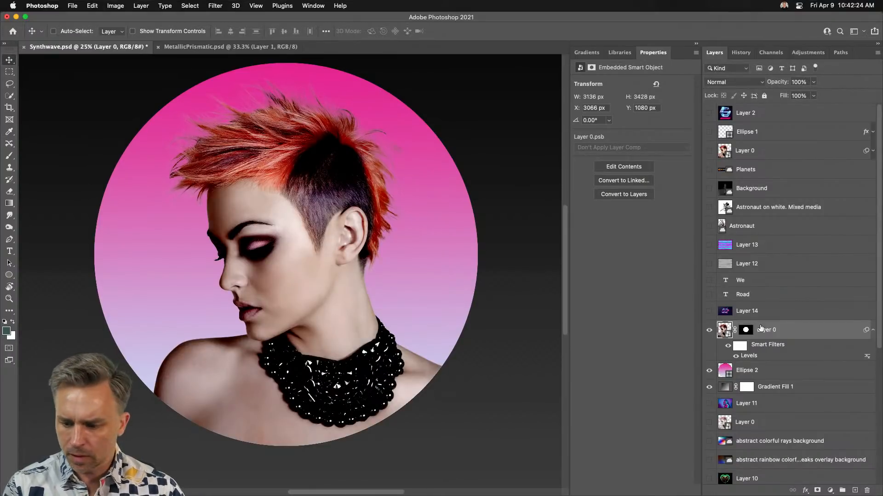
Add an empty layer above the portrait and change the circle's fill to the magenta-to-blue gradient.
click(855, 490)
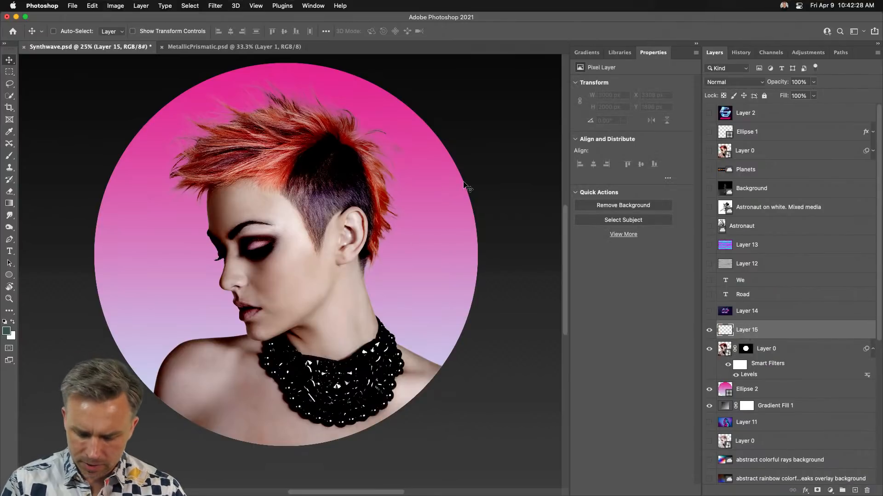
key(i)
click(727, 390)
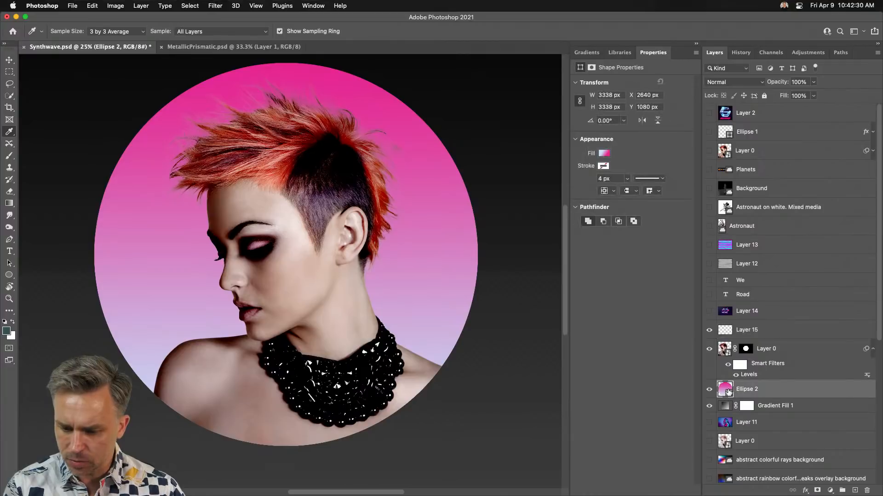
click(602, 155)
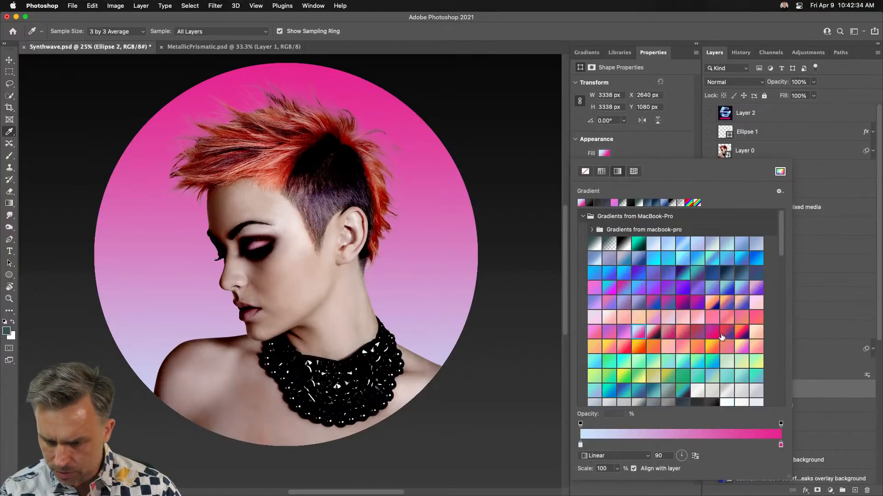
click(742, 332)
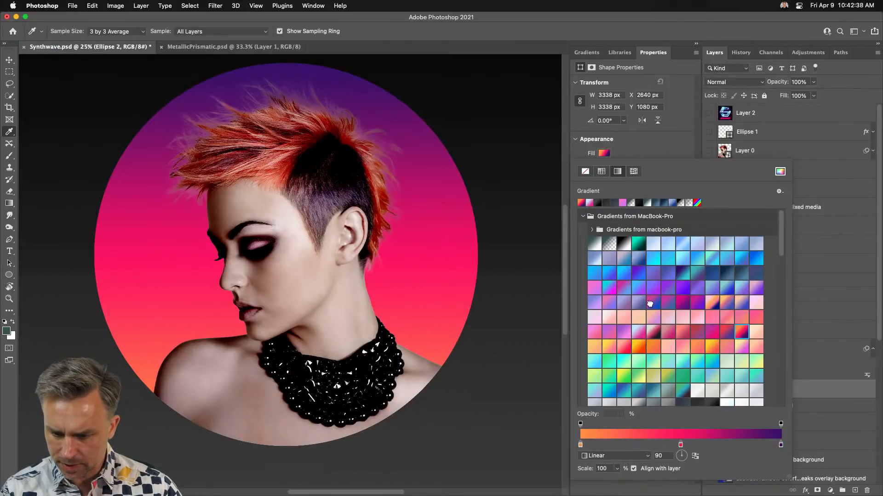
click(651, 304)
key(Return)
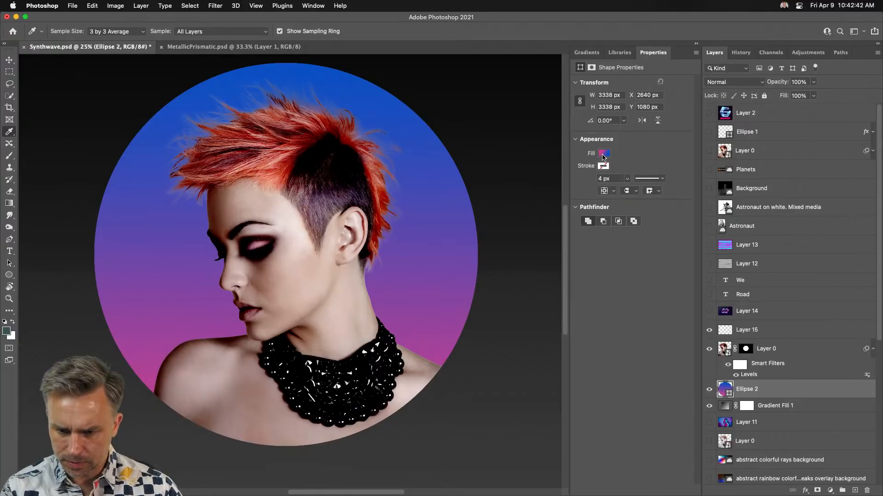
Rotate the circle's gradient fill to an angle of -180° so blue lies behind the face and magenta behind the head.
double_click(724, 391)
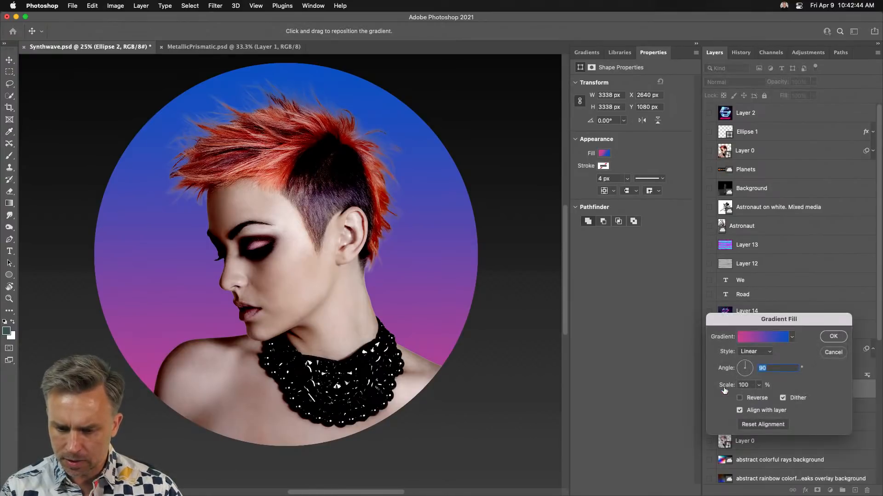
drag(744, 370, 760, 369)
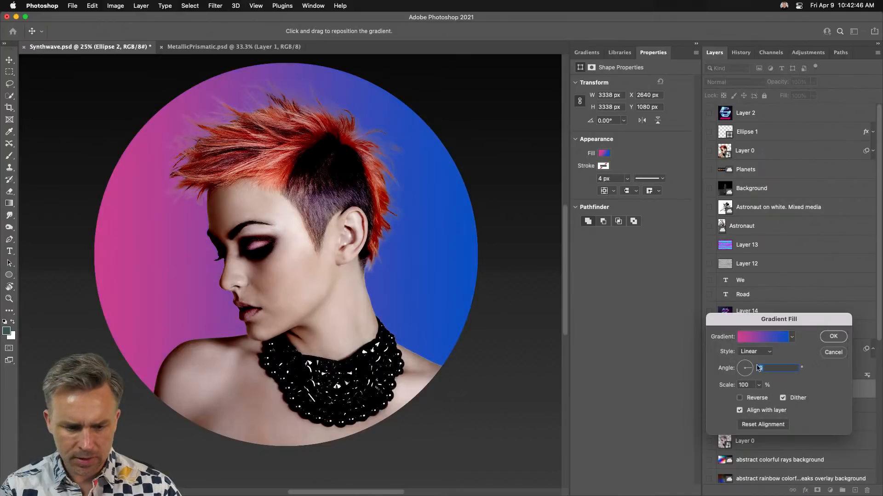
click(738, 371)
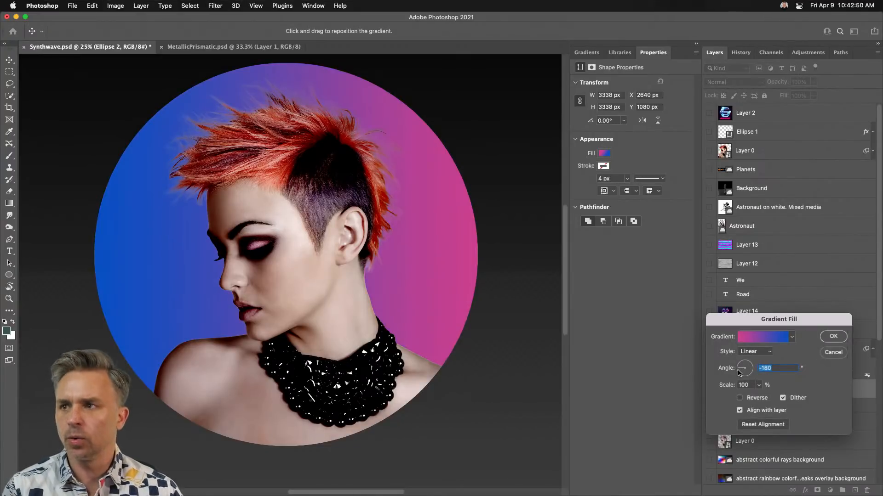
click(843, 339)
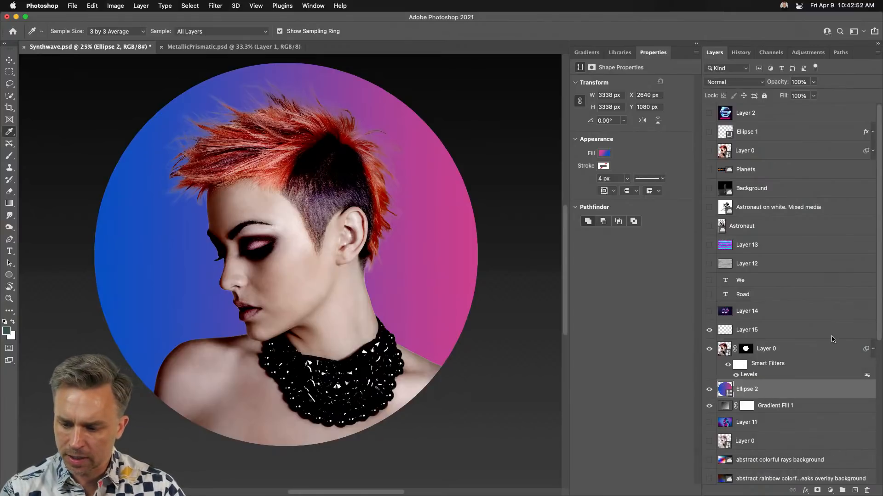
Paint the circle's magenta-pink over the ear and jaw on the empty layer above the portrait, with a large soft brush.
click(774, 335)
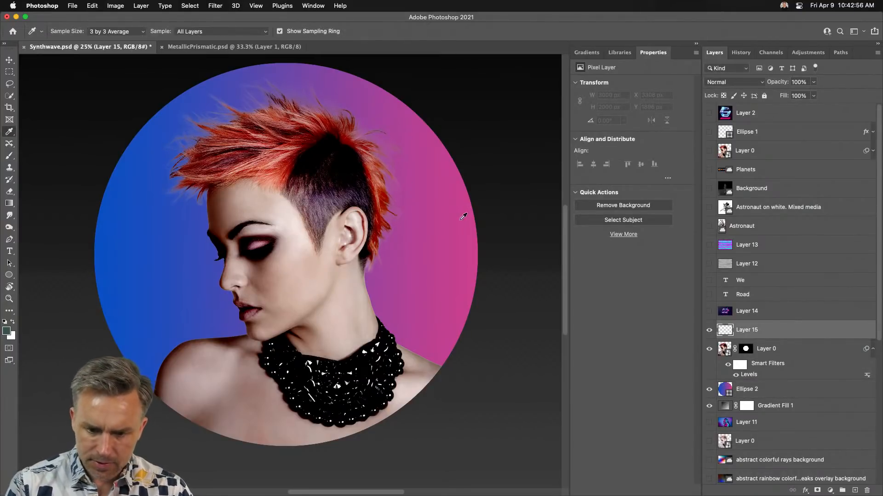
key(b)
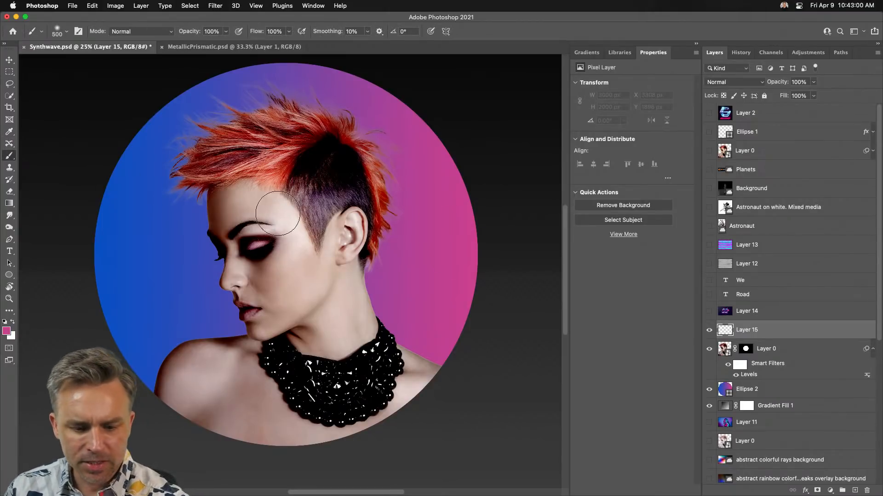
key(bracketright)
key(bracketright)
key(bracketright)
key(bracketright)
key(bracketright)
key(bracketright)
key(bracketright)
key(bracketright)
key(bracketright)
key(bracketleft)
key(bracketleft)
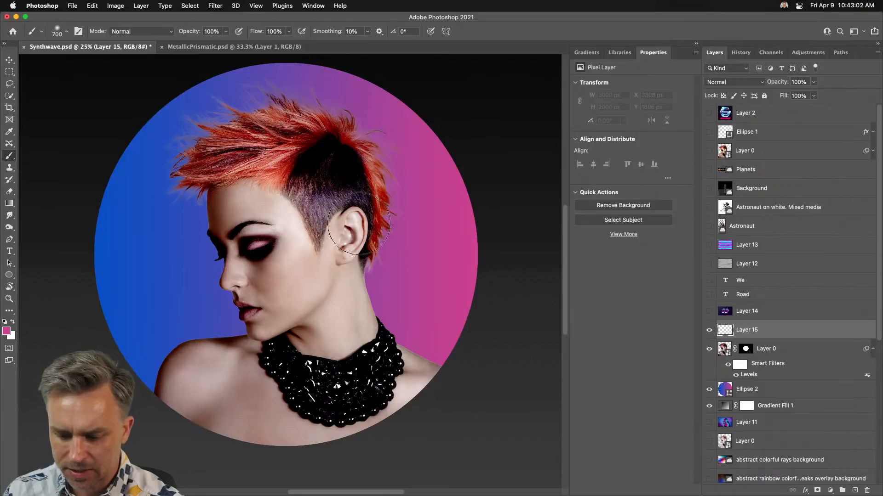
mouse_move(363, 207)
mouse_down()
mouse_move(360, 296)
mouse_move(352, 206)
mouse_move(348, 253)
mouse_move(331, 227)
mouse_move(331, 240)
mouse_move(332, 194)
mouse_move(318, 282)
mouse_up()
key(bracketleft)
key(bracketright)
key(bracketright)
key(bracketright)
key(bracketright)
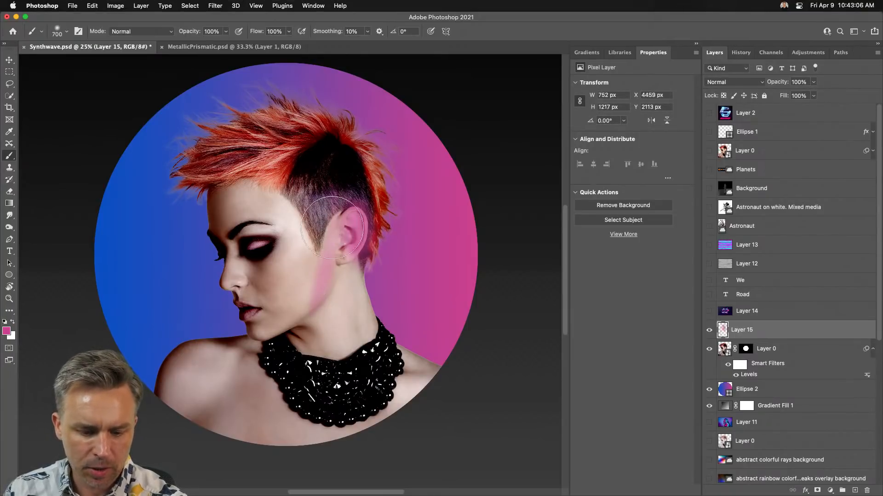
Set the brush flow to 15% and paint pink over the cheek, neck, rear shoulder and the crown and back of the hair.
drag(265, 36, 218, 29)
key(bracketleft)
drag(317, 227, 301, 281)
key(bracketleft)
key(bracketleft)
key(bracketleft)
mouse_move(367, 254)
mouse_down()
mouse_move(390, 350)
mouse_move(372, 261)
mouse_move(375, 293)
mouse_move(361, 258)
mouse_move(387, 328)
mouse_up()
mouse_move(376, 282)
mouse_down()
mouse_move(376, 319)
mouse_move(444, 375)
mouse_up()
mouse_move(348, 139)
mouse_down()
mouse_move(344, 149)
mouse_move(374, 209)
mouse_up()
mouse_move(284, 101)
mouse_down()
mouse_move(311, 125)
mouse_move(256, 96)
mouse_move(426, 178)
mouse_move(385, 147)
mouse_up()
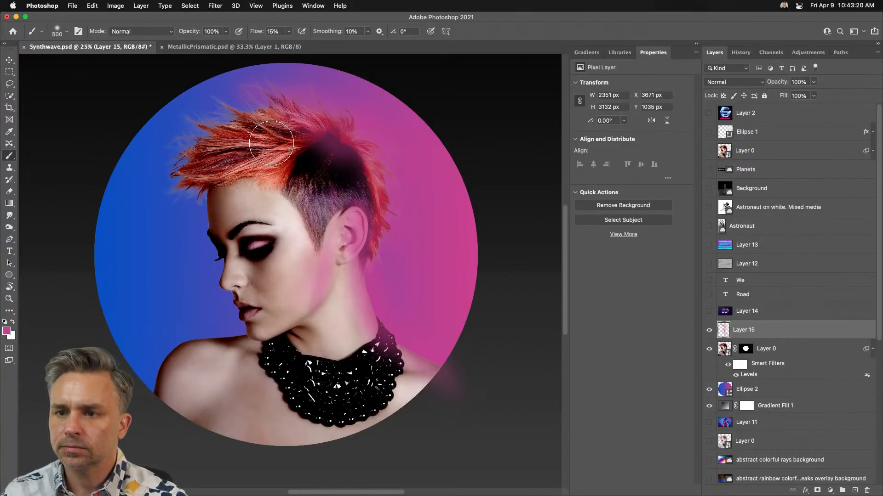
Build up soft pink over the upper hair, cheek and jaw with varying brush sizes.
mouse_move(271, 143)
mouse_down()
mouse_move(314, 143)
mouse_move(235, 113)
mouse_move(359, 193)
mouse_move(336, 274)
mouse_move(338, 236)
mouse_move(295, 316)
mouse_move(302, 291)
mouse_move(318, 280)
mouse_move(308, 275)
mouse_move(315, 251)
mouse_move(300, 307)
mouse_up()
key(bracketleft)
key(bracketleft)
key(bracketleft)
key(bracketleft)
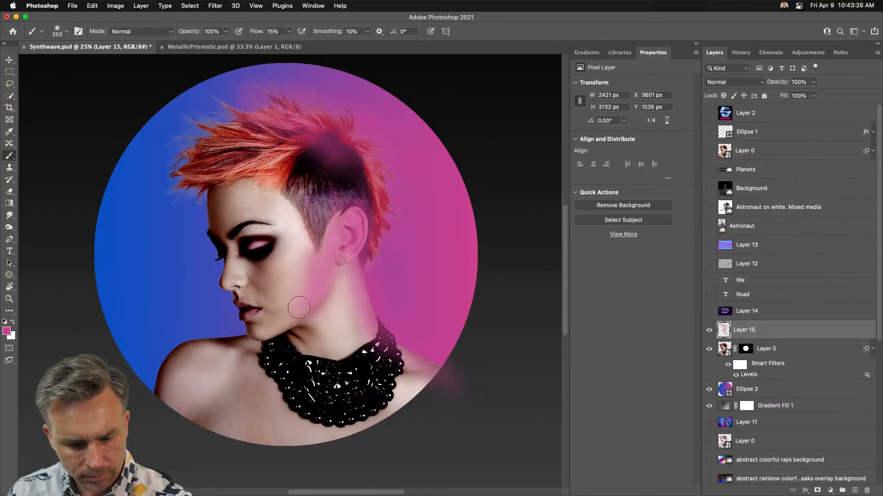
key(bracketright)
key(bracketright)
key(bracketright)
mouse_move(302, 225)
mouse_down()
mouse_move(295, 300)
mouse_move(288, 208)
mouse_move(283, 308)
mouse_up()
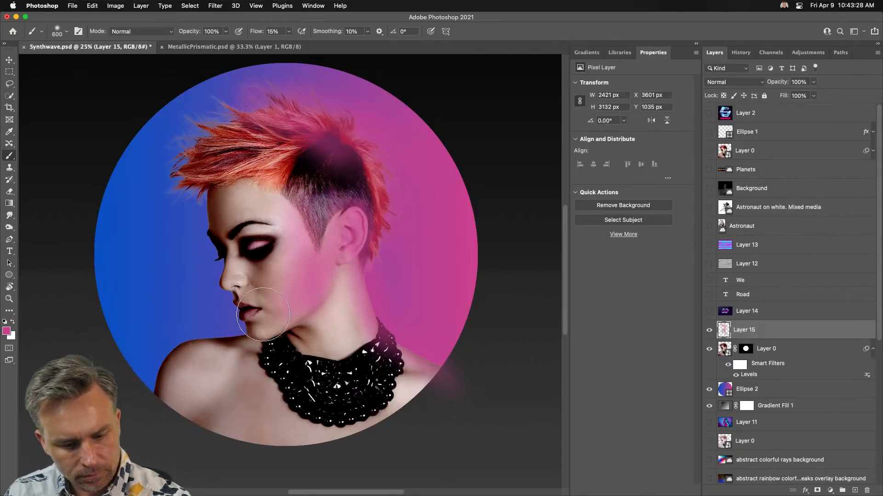
key(bracketleft)
key(bracketleft)
key(bracketleft)
key(bracketleft)
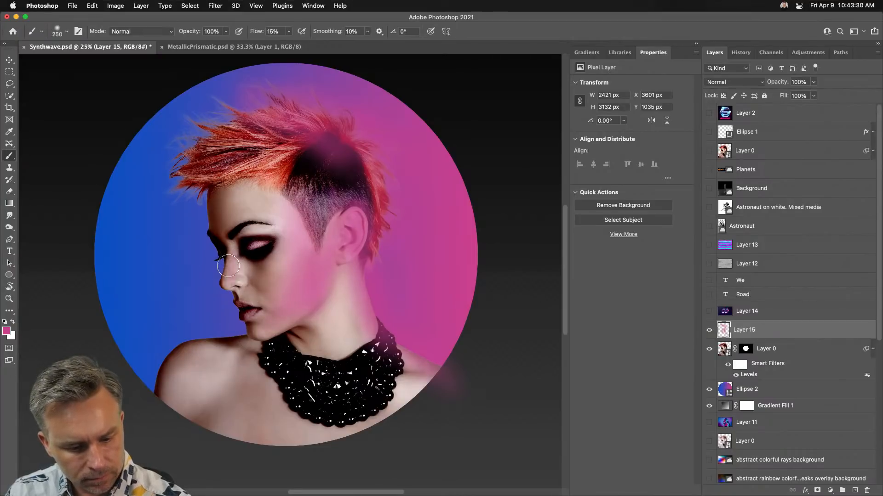
Tint the nose, forehead and front of the hair with soft pink.
key(bracketright)
key(bracketright)
mouse_move(257, 191)
mouse_down()
mouse_move(269, 192)
mouse_move(286, 140)
mouse_up()
key(bracketright)
key(bracketright)
key(bracketright)
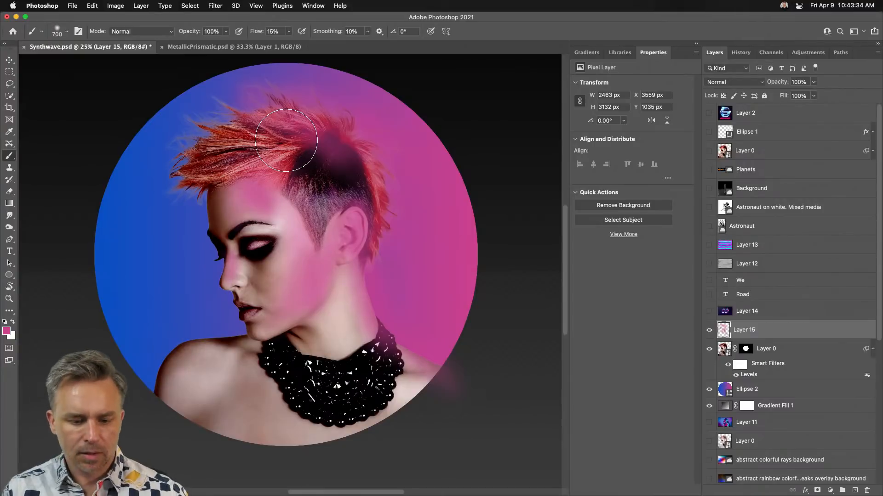
Paint repeated soft pink strokes down the neck to the necklace with a smaller brush of about 400 px.
key(bracketleft)
key(bracketleft)
key(bracketleft)
key(bracketleft)
key(bracketleft)
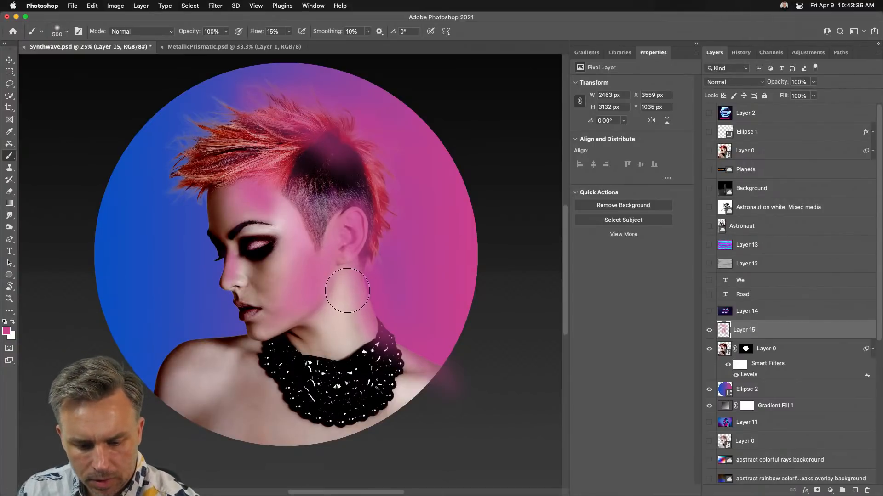
drag(348, 290, 338, 356)
key(bracketright)
key(bracketright)
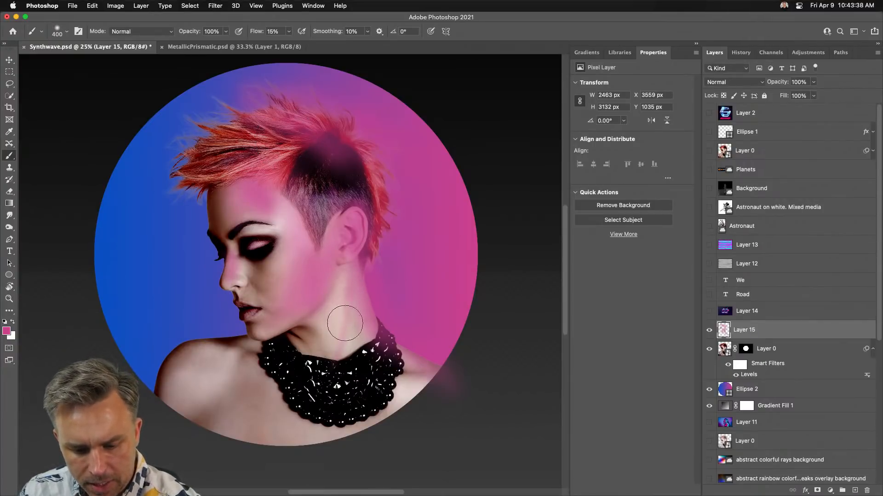
drag(345, 319, 338, 367)
drag(348, 289, 332, 381)
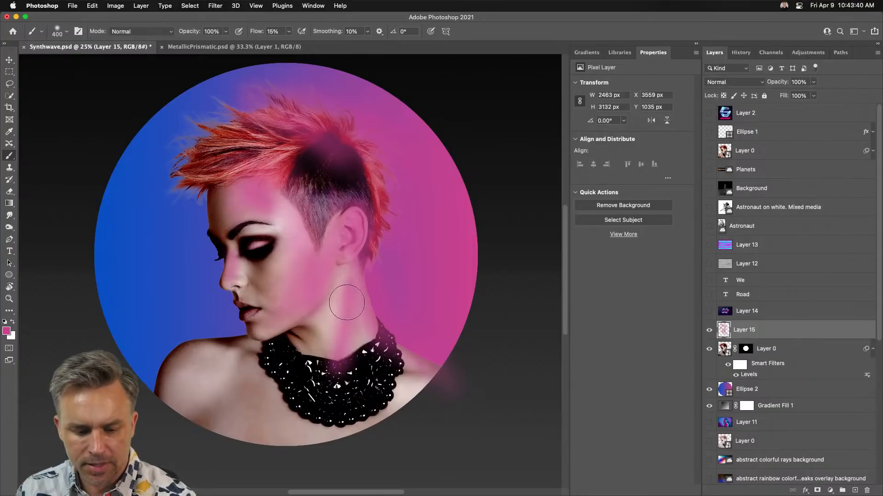
drag(347, 301, 332, 358)
drag(347, 262, 345, 330)
drag(345, 282, 311, 393)
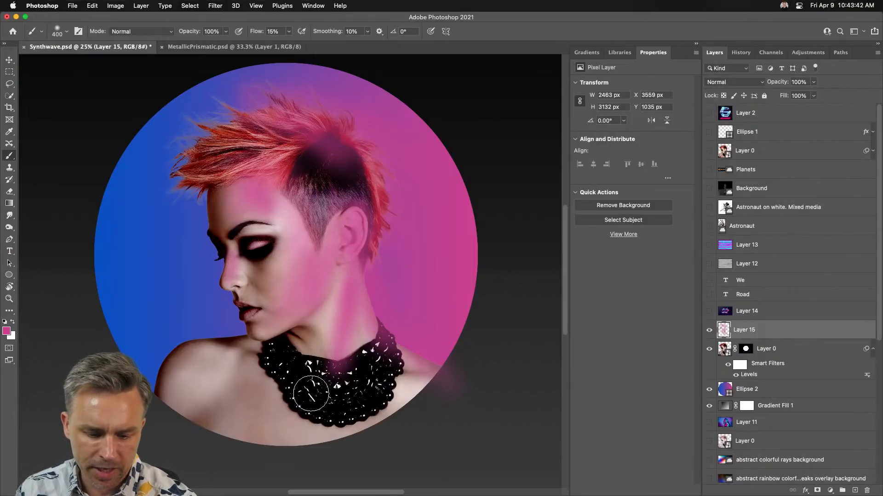
drag(355, 317, 357, 352)
Paint pink along the necklace's lower edge and the chest, enlarging the brush to 700 px.
drag(271, 422, 348, 411)
key(bracketright)
key(bracketright)
key(bracketright)
drag(404, 378, 327, 425)
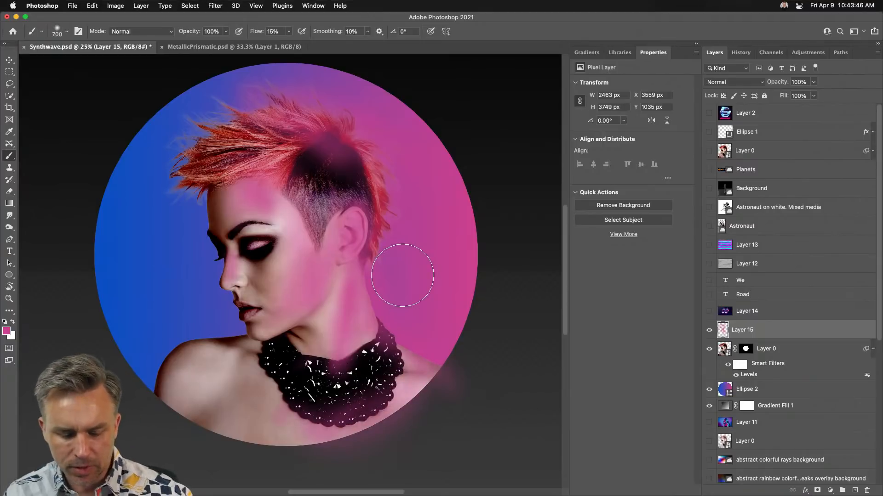
Clip the pink paint layer to the portrait layer and rename it pinks.
click(708, 83)
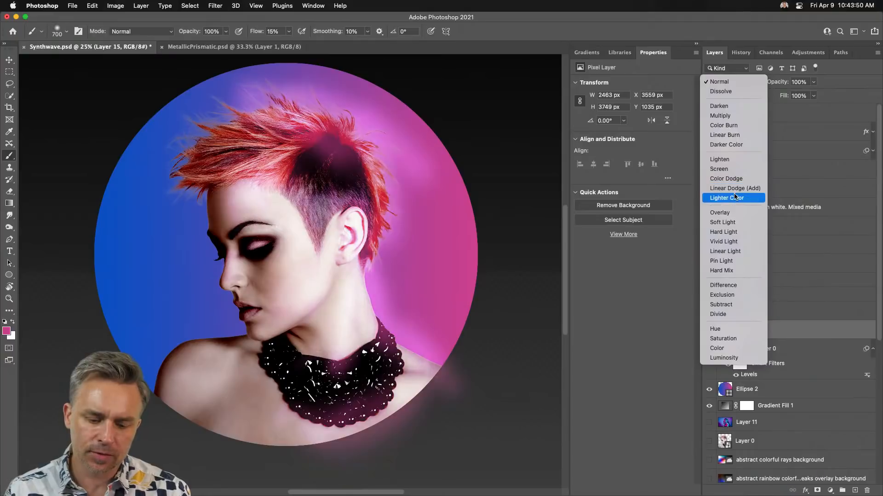
click(817, 332)
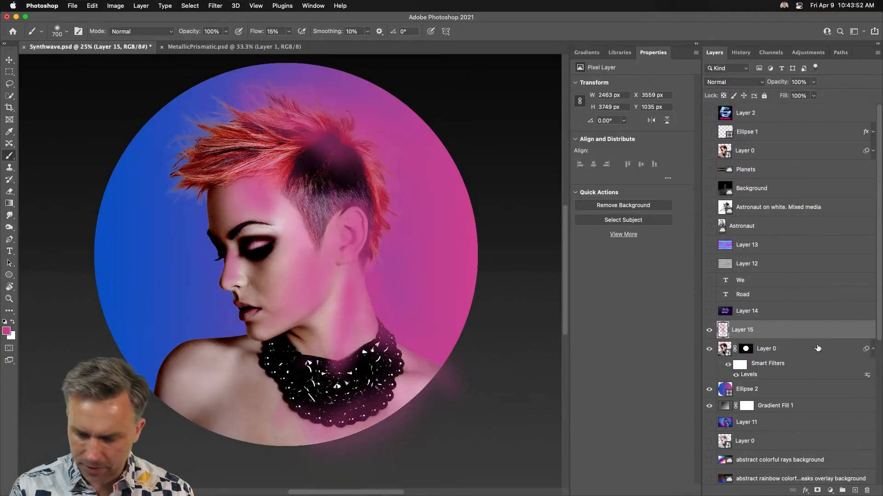
alt+click(748, 333)
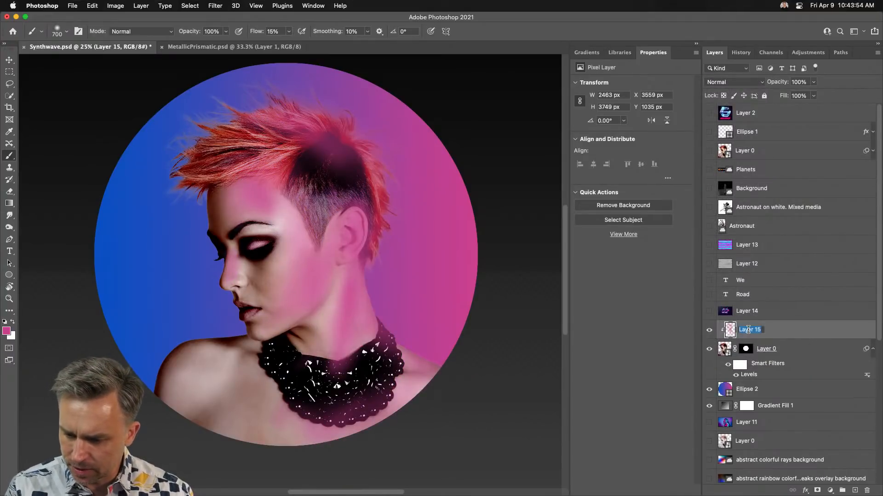
text(pinks)
key(Return)
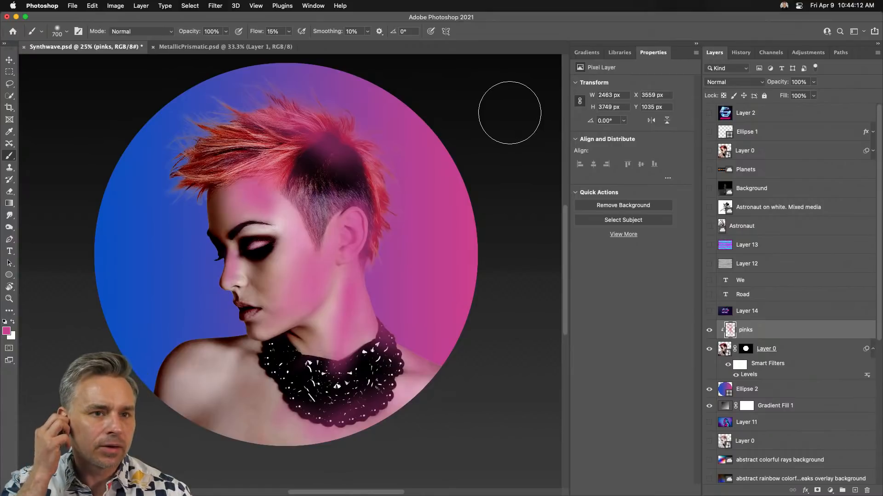
Set the blending mode of the pinks layer to Vivid Light.
click(751, 81)
click(694, 331)
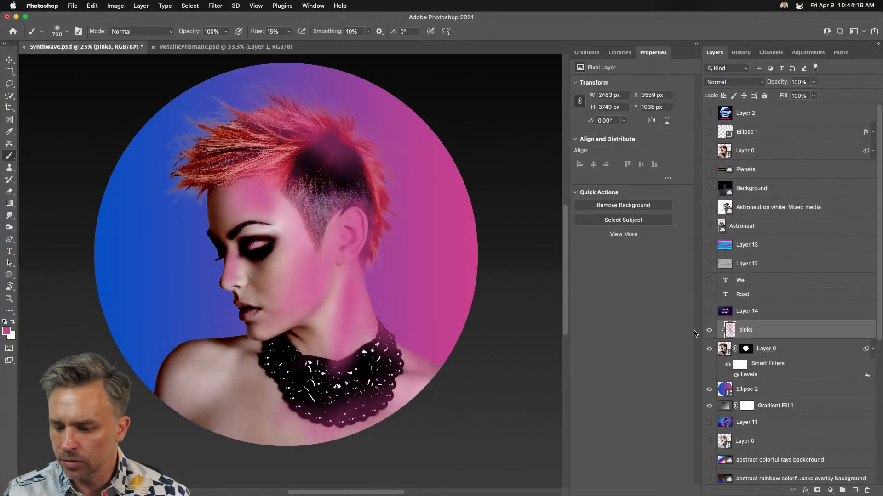
click(761, 314)
click(755, 333)
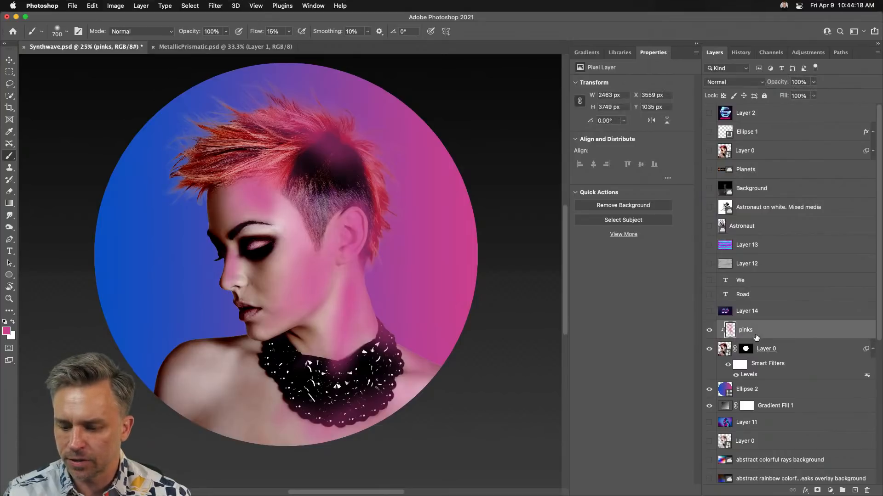
click(730, 82)
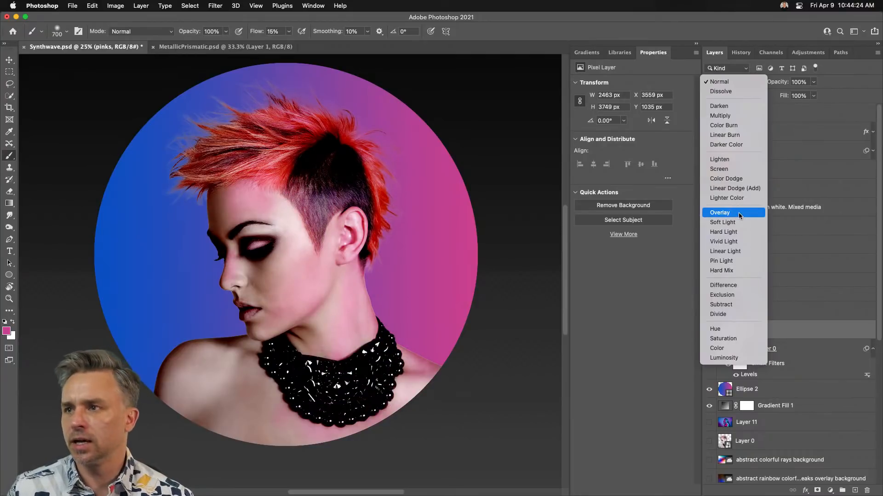
click(747, 241)
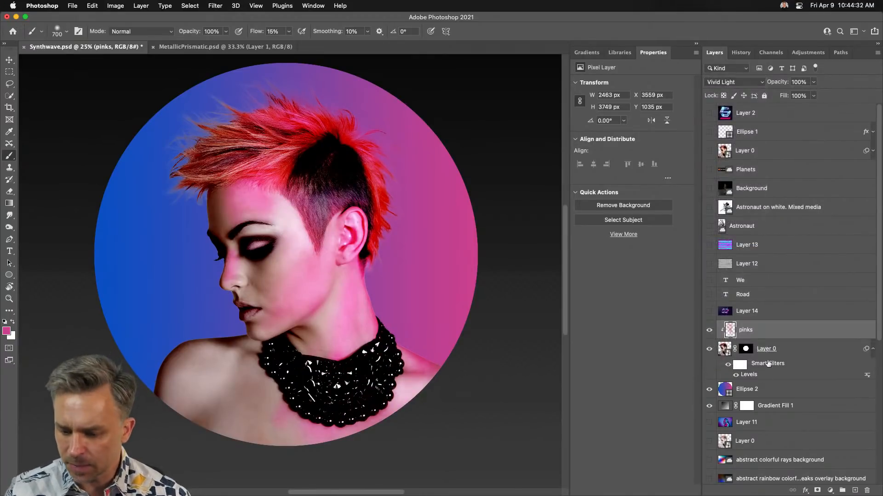
Add a new layer clipped above pinks and sample the circle's blue as the brush colour.
click(853, 490)
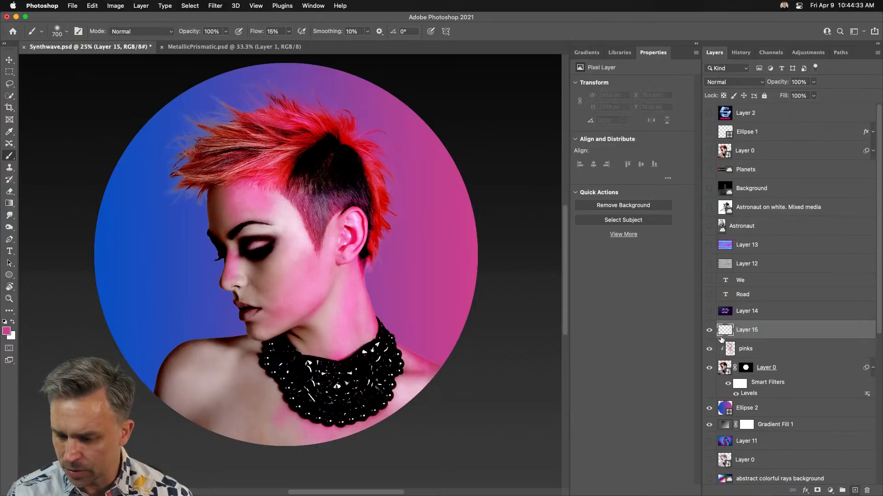
alt+click(758, 337)
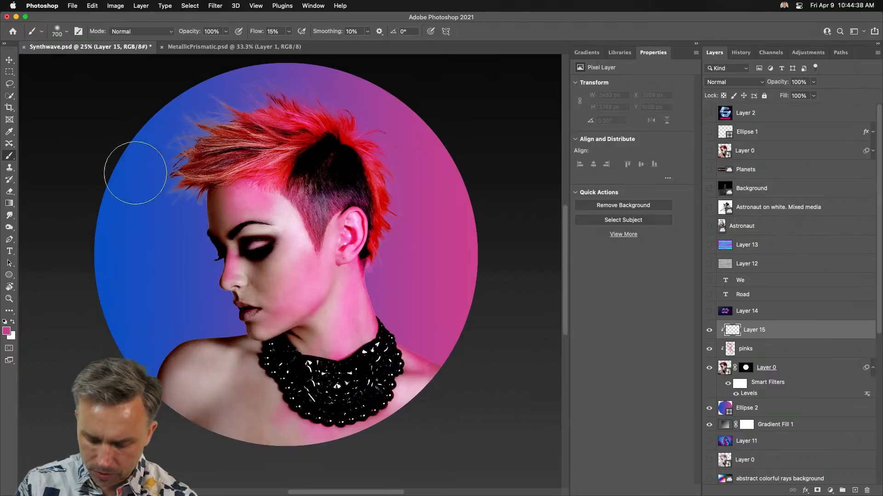
key(i)
click(110, 240)
key(b)
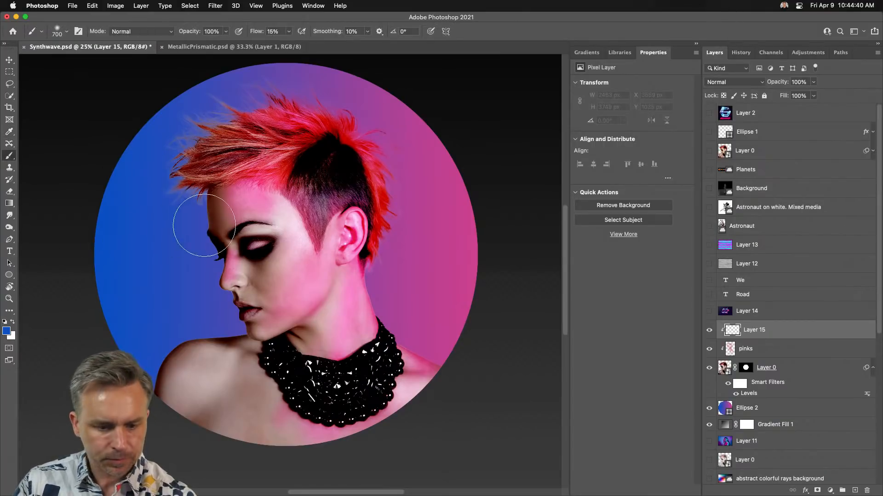
Paint soft blue over the front of the hair, face profile and near shoulder, and set that layer's blending mode to Darken.
mouse_move(205, 196)
mouse_down()
mouse_move(211, 238)
mouse_move(203, 120)
mouse_move(167, 158)
mouse_move(200, 198)
mouse_move(220, 311)
mouse_move(240, 316)
mouse_move(235, 309)
mouse_move(248, 331)
mouse_move(172, 345)
mouse_move(244, 372)
mouse_move(250, 402)
mouse_move(190, 363)
mouse_up()
key(bracketleft)
key(bracketleft)
key(bracketleft)
key(bracketleft)
key(bracketleft)
key(bracketleft)
key(bracketright)
key(bracketright)
key(bracketright)
key(bracketright)
key(bracketright)
key(bracketright)
key(bracketright)
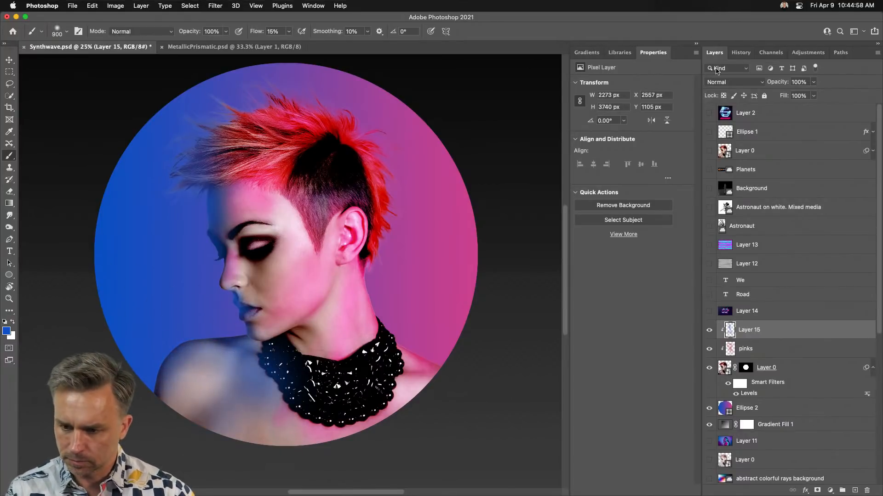
click(729, 82)
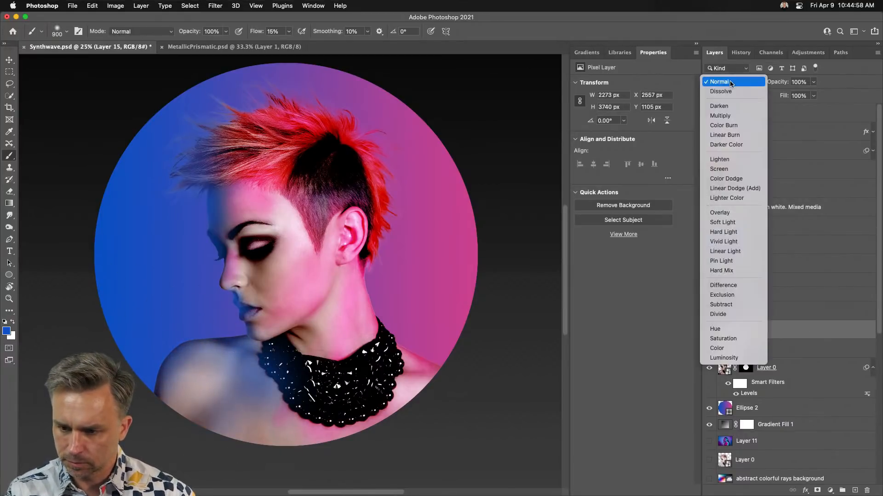
click(735, 106)
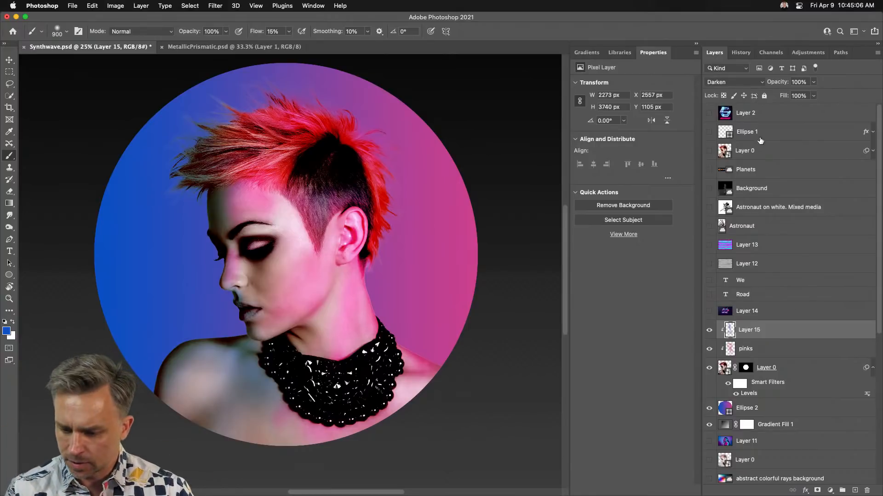
Add a Black & White adjustment layer clipped directly above the portrait layer.
click(812, 371)
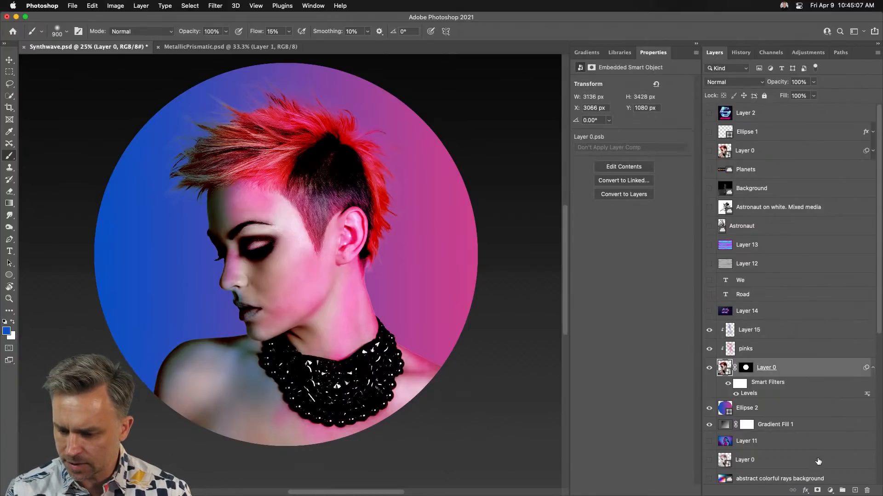
click(829, 490)
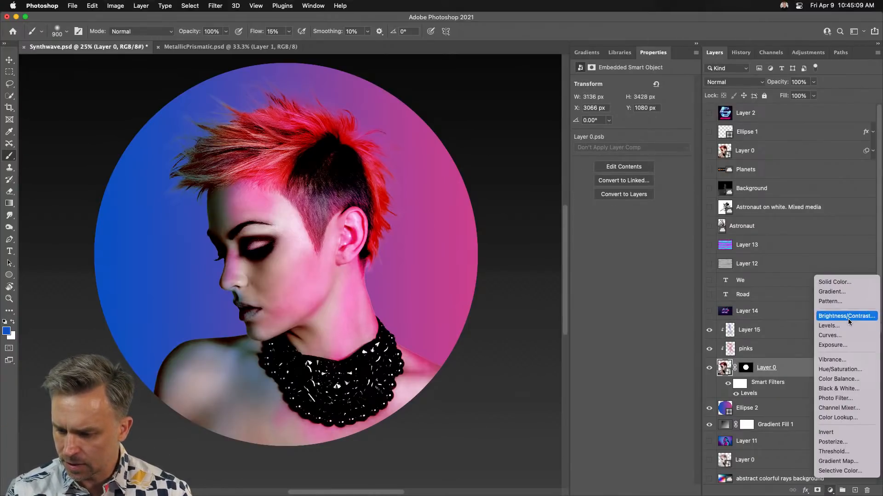
click(867, 391)
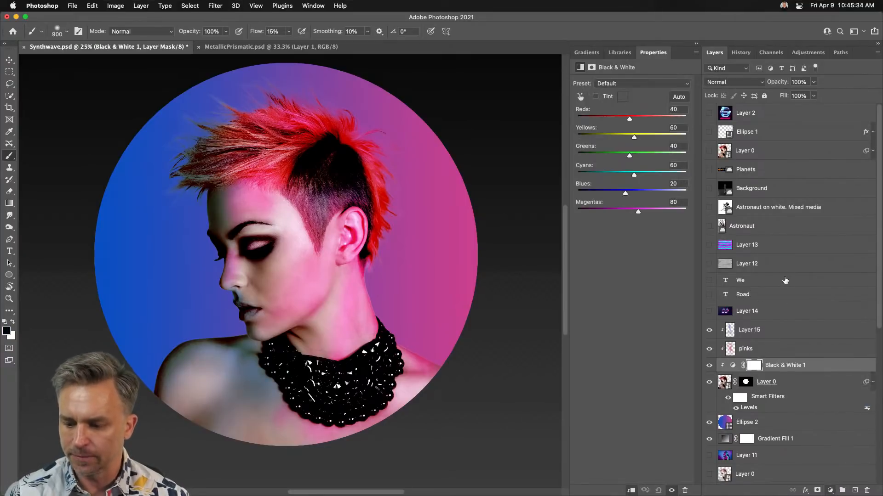
Compare the portrait without the Black & White adjustment, add blue to the shoulder on Layer 15, and set that layer's blending mode to Vivid Light.
click(709, 366)
click(710, 366)
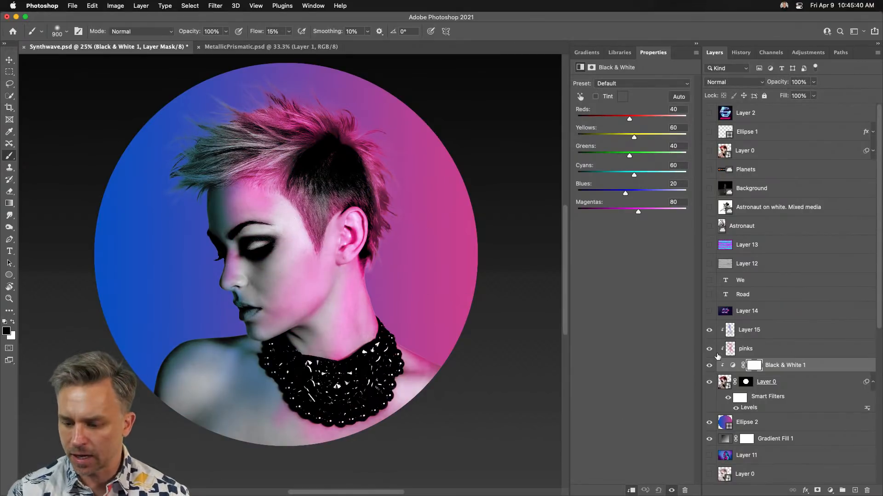
click(731, 332)
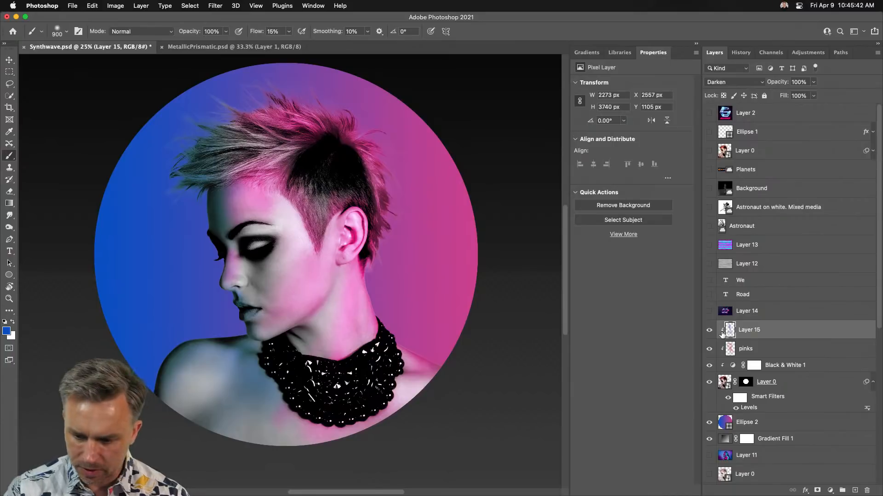
key(bracketright)
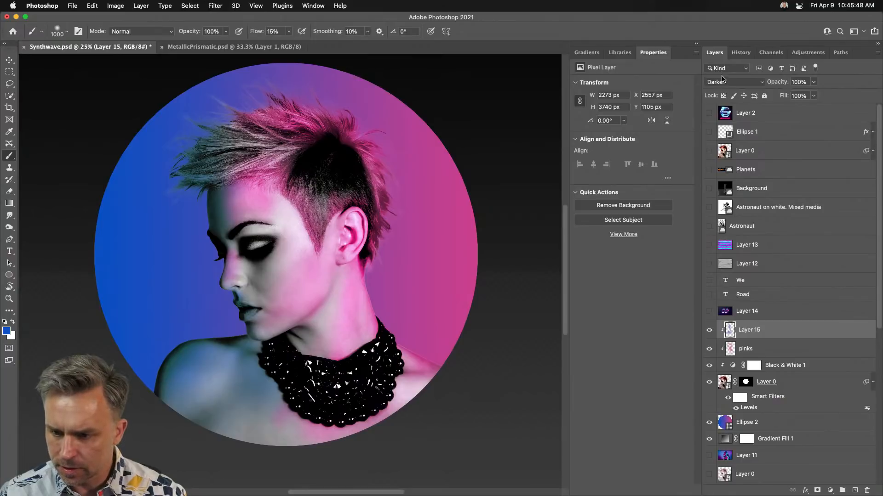
click(732, 82)
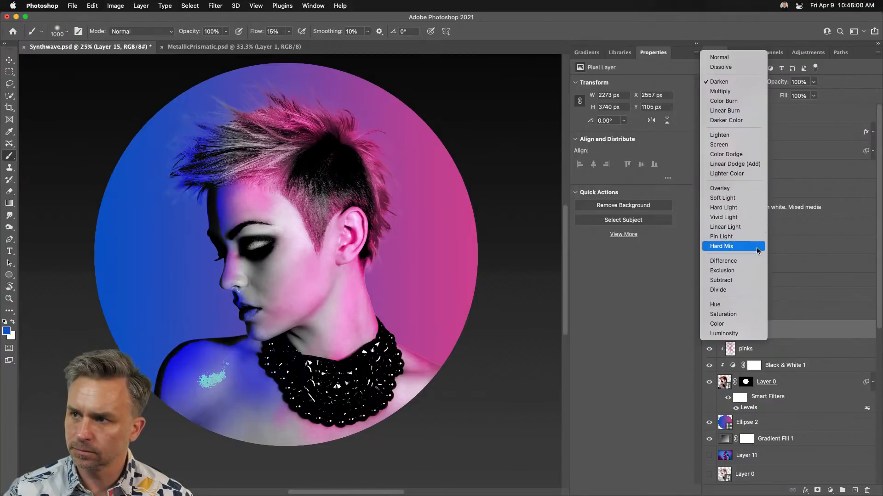
click(756, 222)
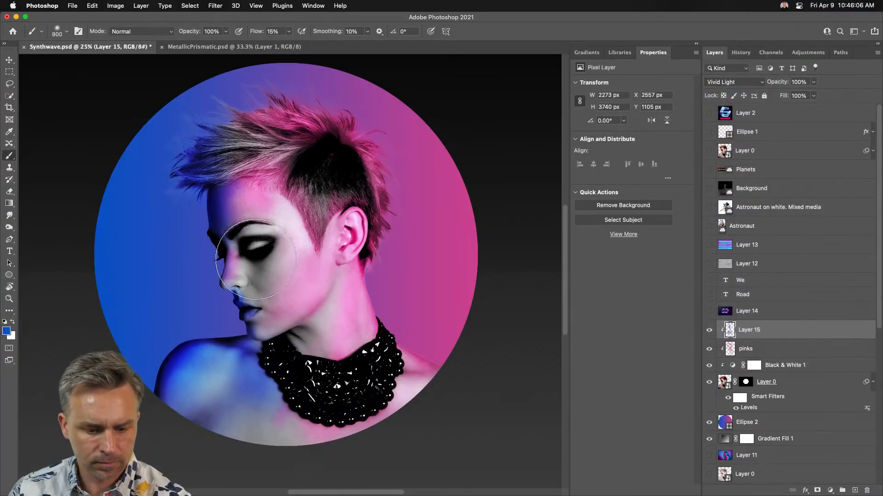
Paint blue on Layer 15 over the eye, front of the face and front hair strands, reducing the brush to 600, 400 and 300 px.
key(bracketleft)
key(bracketleft)
key(bracketleft)
key(bracketleft)
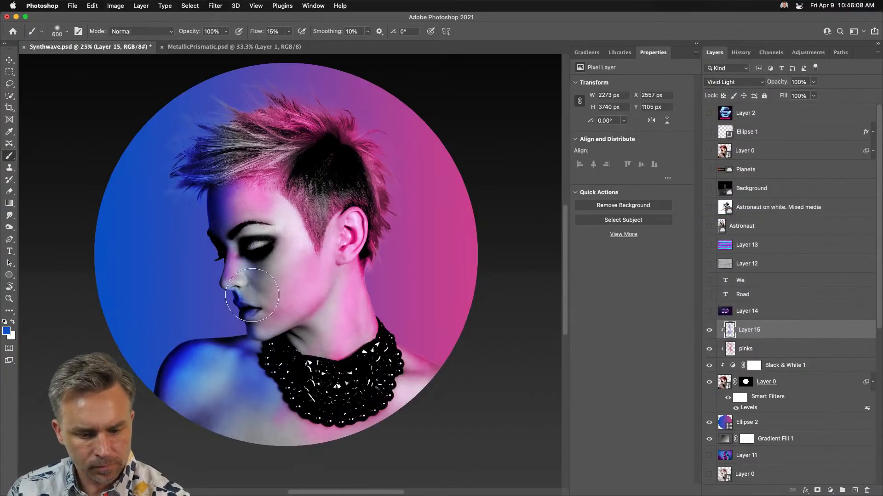
key(bracketleft)
key(bracketleft)
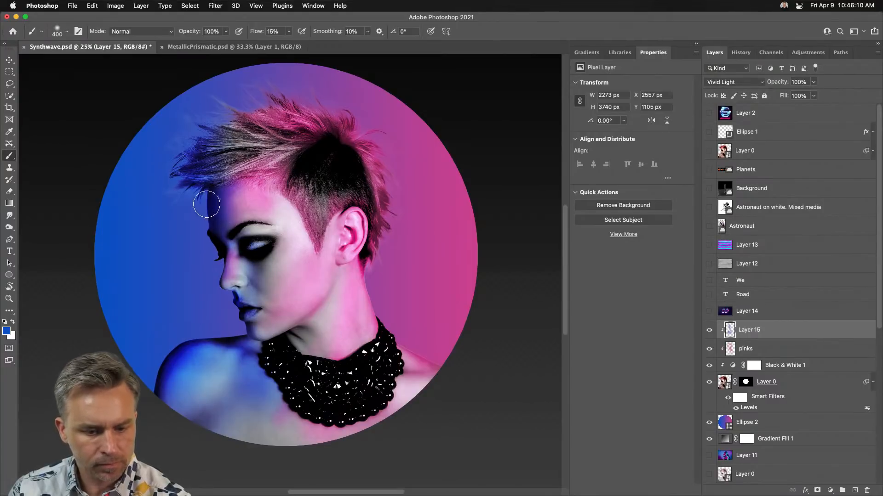
key(bracketleft)
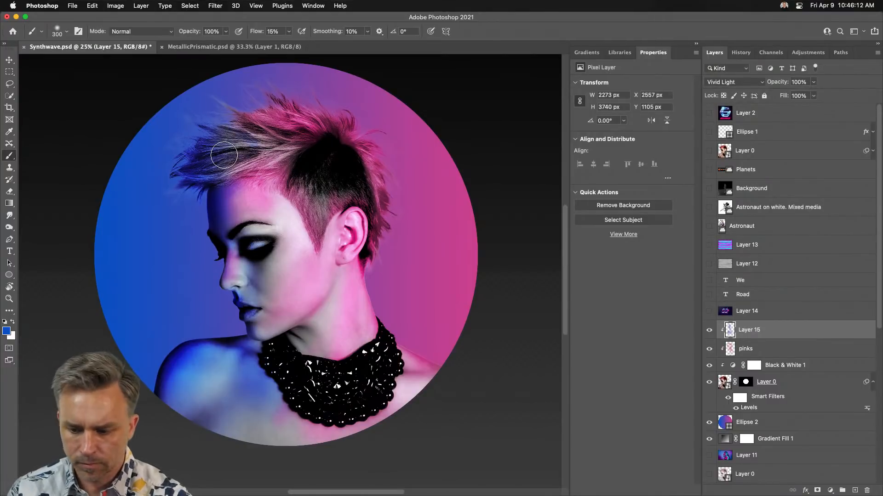
Select the pinks layer and set the foreground colour to a vivid magenta-pink.
click(744, 351)
click(14, 323)
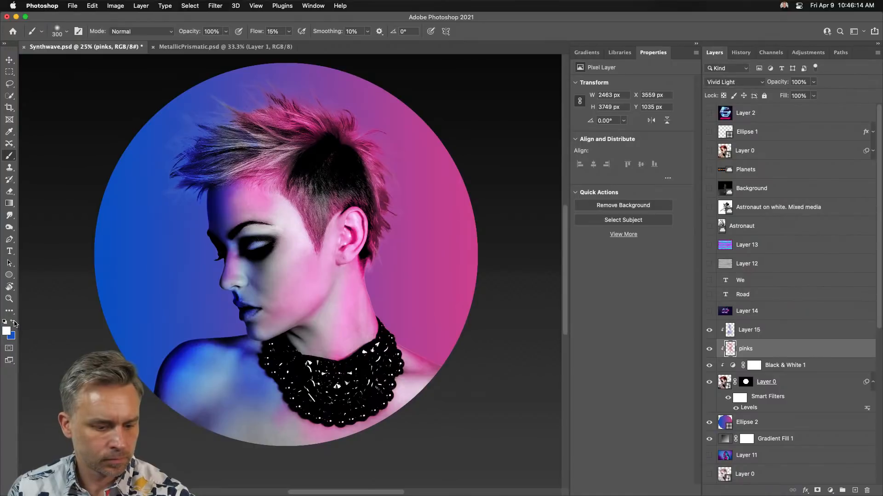
click(6, 331)
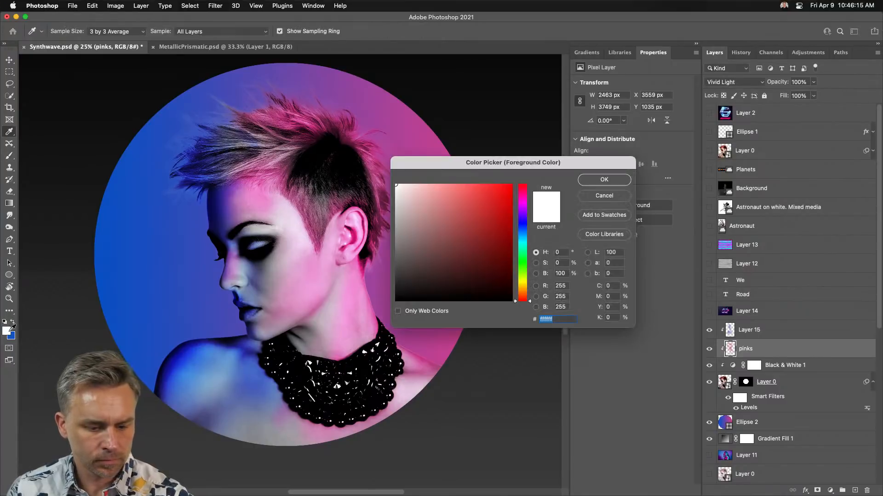
click(409, 131)
drag(468, 214, 494, 185)
key(Return)
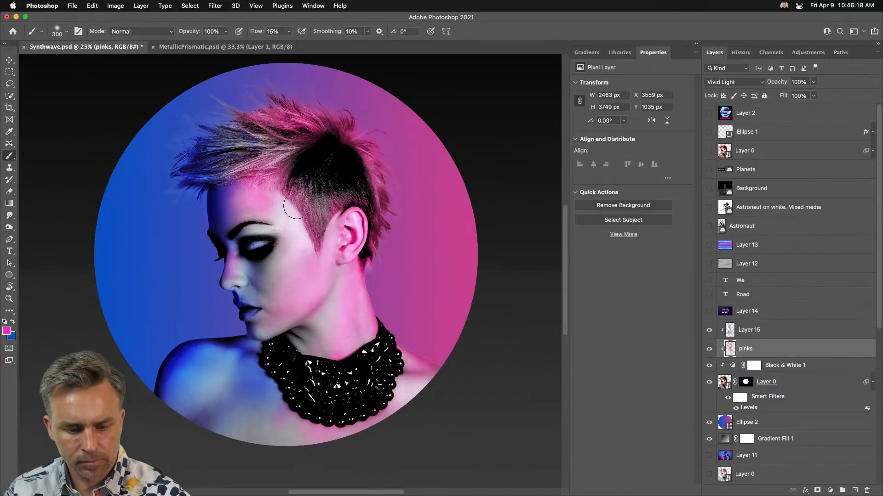
Paint pink on the pinks layer over the cheek, jaw and neck, enlarging the brush to 500 and 800 px, and check the whole composition.
key(bracketright)
key(bracketright)
key(bracketright)
key(bracketright)
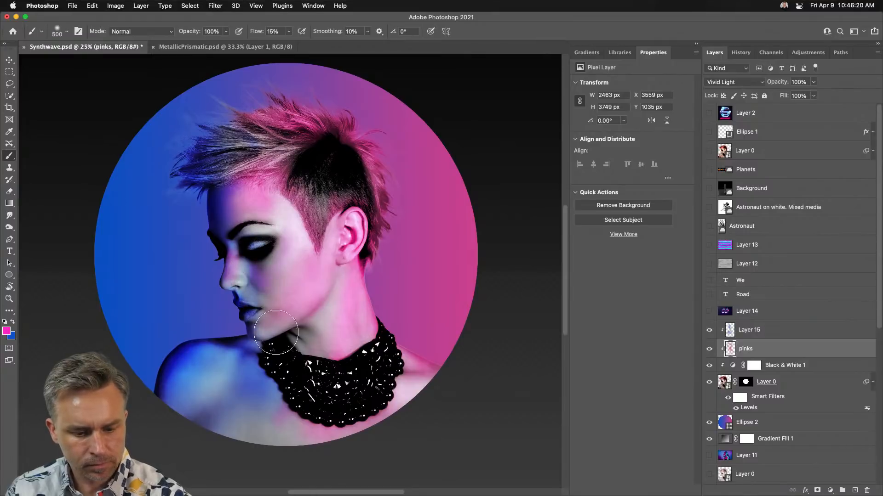
key(bracketright)
key(bracketright)
key(bracketright)
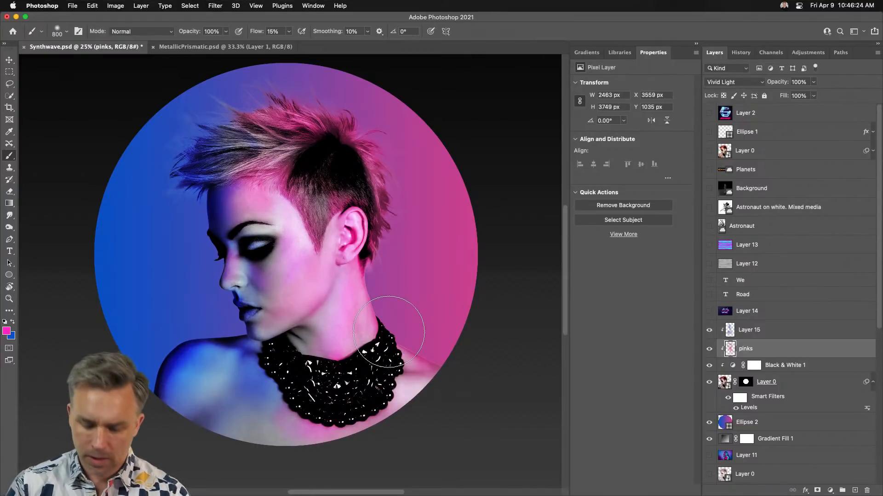
key(super+minus)
key(super+minus)
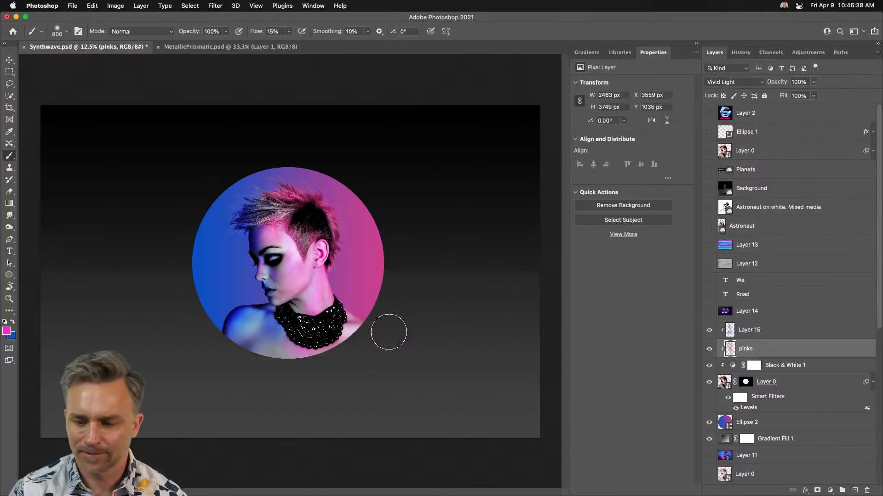
click(9, 61)
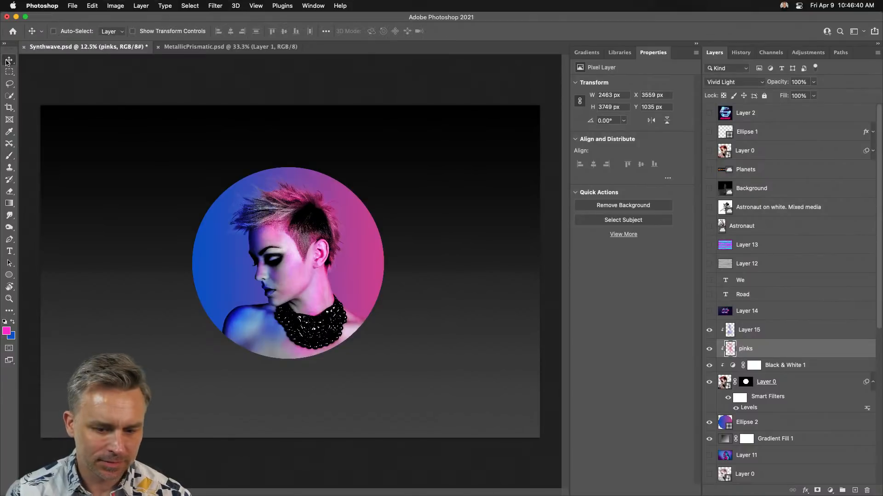
key(super+equal)
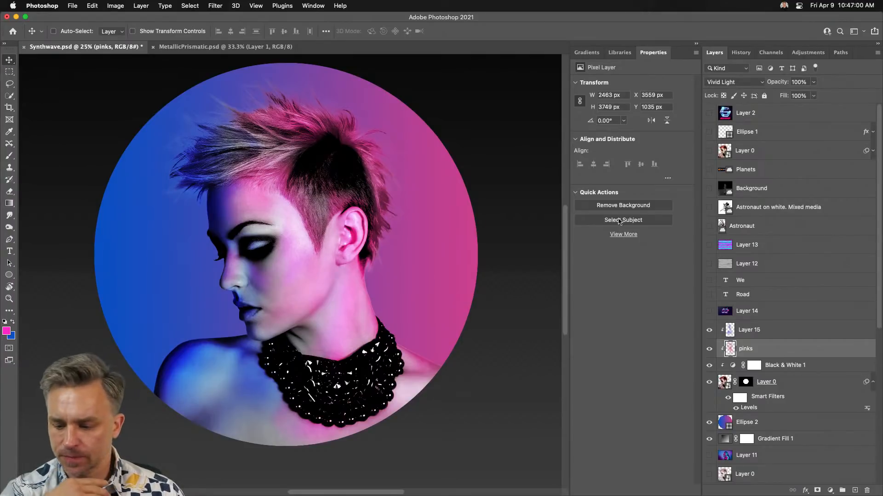
Collapse the portrait layer's smart filters and add a new empty layer above Layer 14.
click(872, 382)
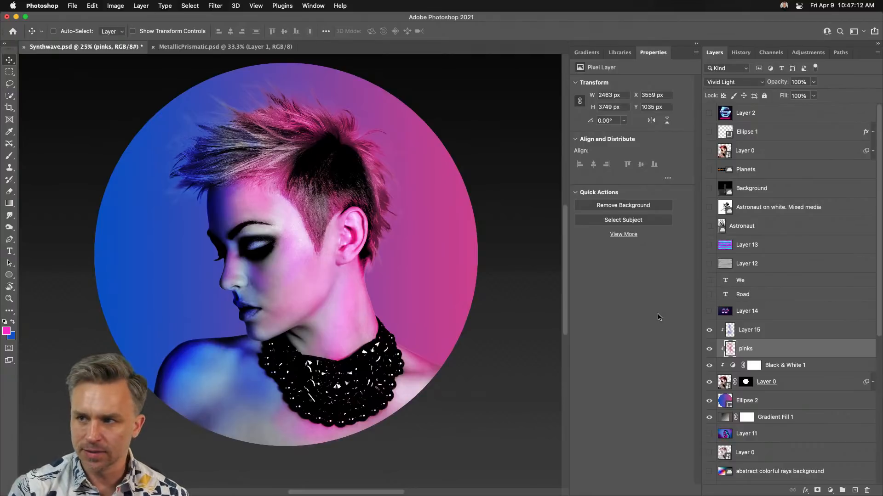
click(756, 314)
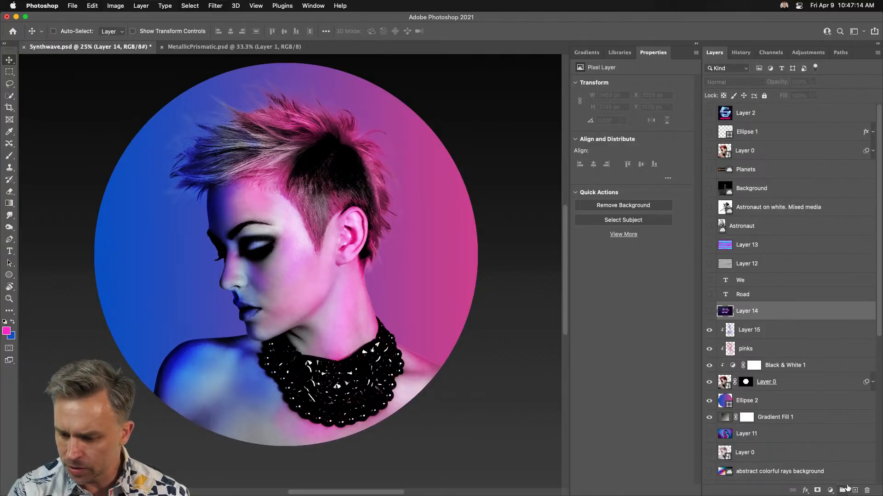
click(854, 490)
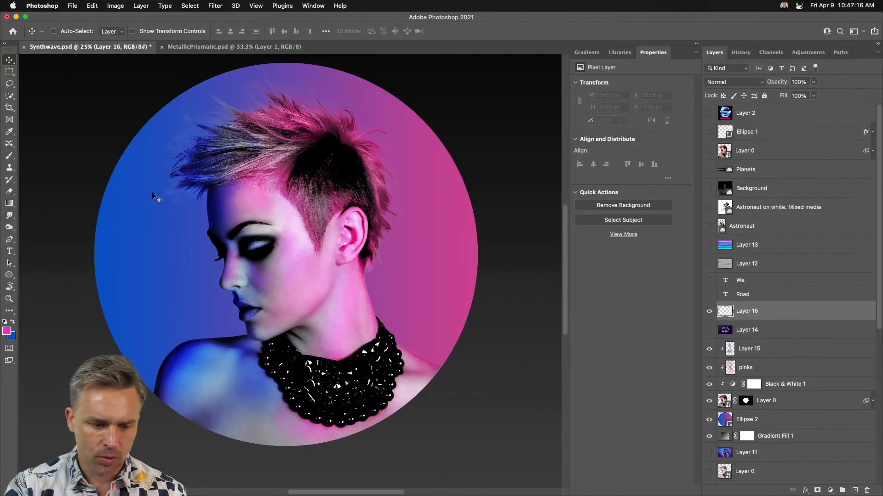
Fill the new layer with pink and blue using the Clouds render filter and compare it hidden and shown.
click(208, 5)
mouse_move(263, 166)
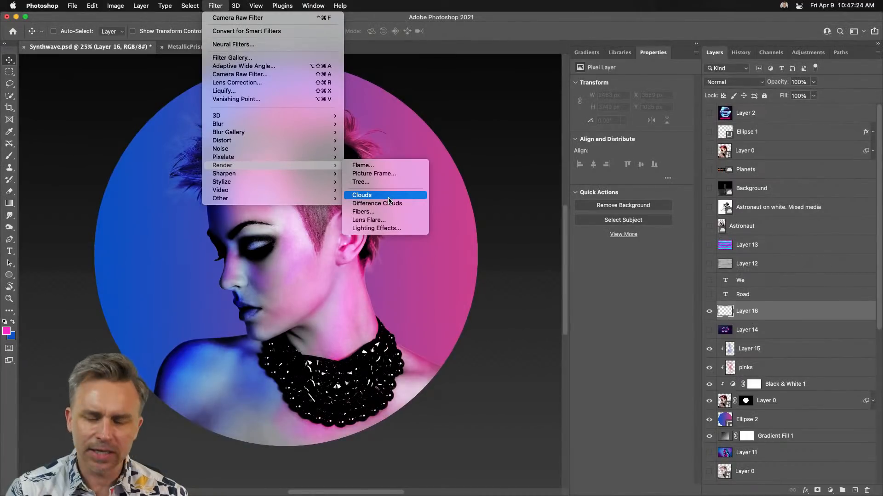
click(388, 197)
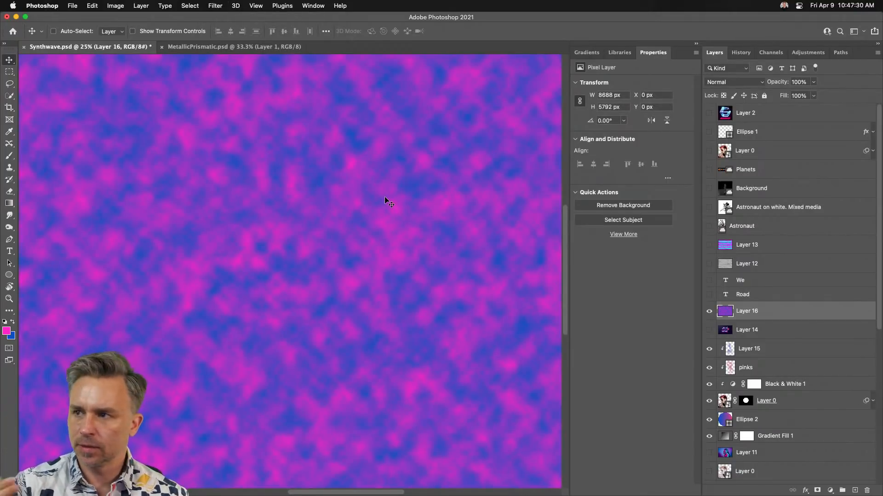
click(709, 311)
click(709, 311)
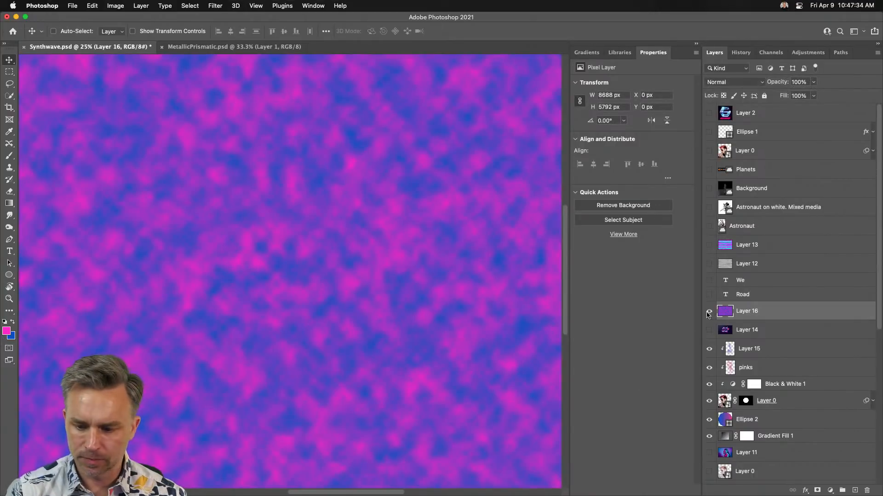
Apply a Motion Blur to the clouds layer with a 0° angle and a distance of 938 pixels.
click(216, 5)
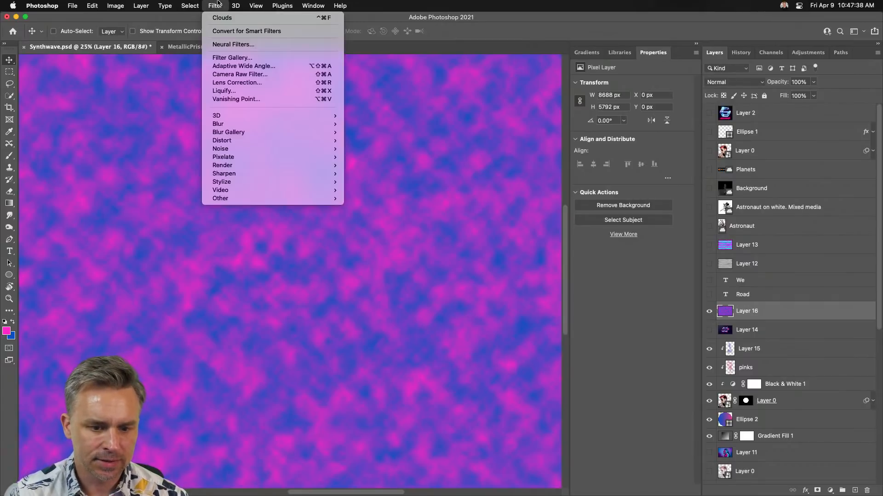
mouse_move(327, 124)
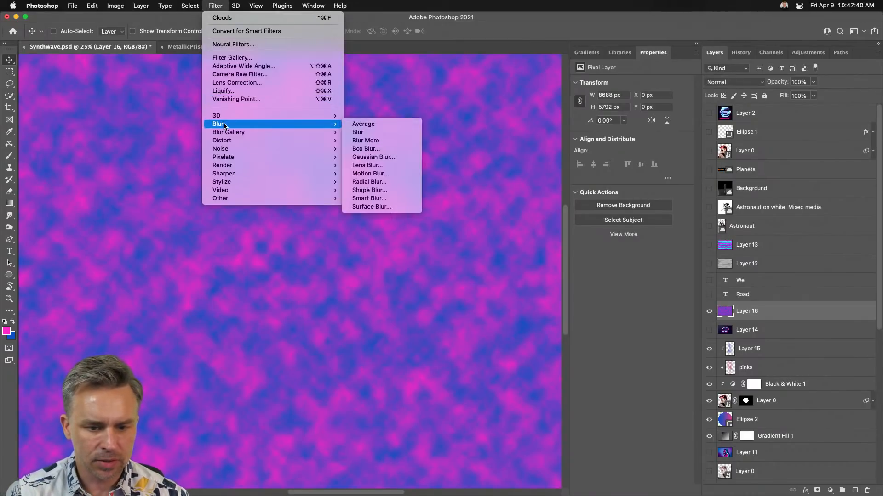
click(374, 174)
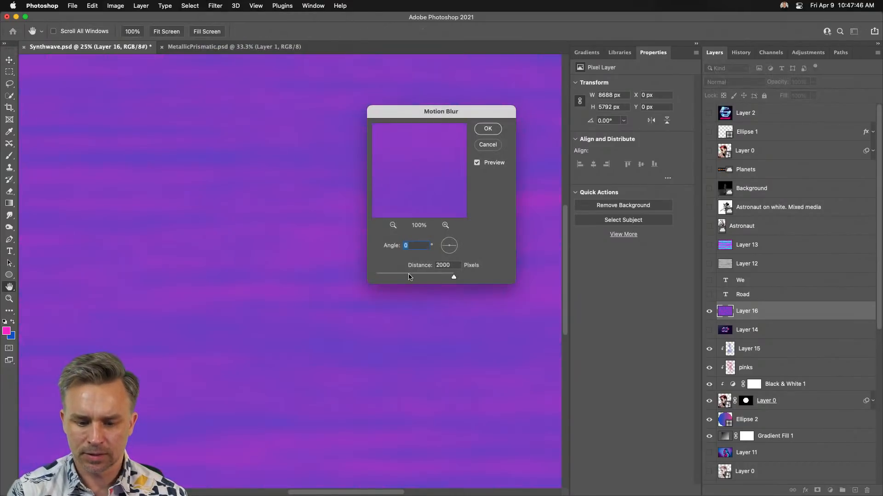
drag(453, 277, 475, 280)
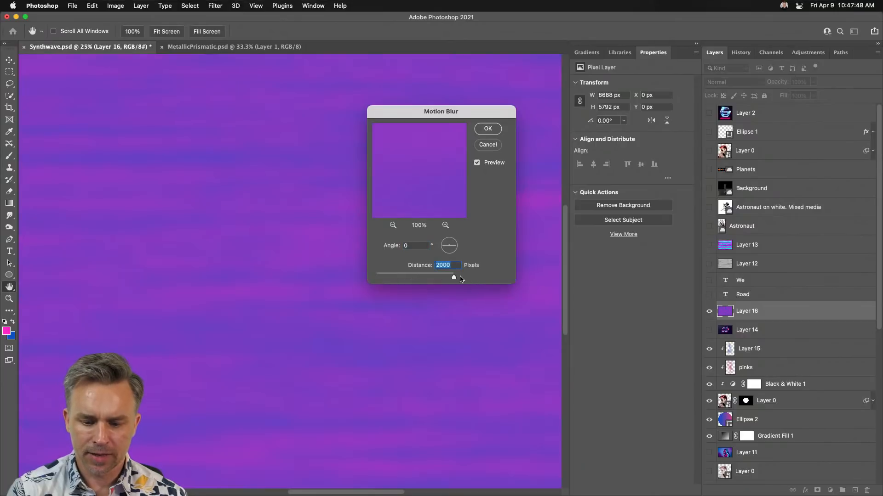
mouse_move(400, 278)
mouse_down()
mouse_move(386, 278)
mouse_move(422, 277)
mouse_up()
click(435, 278)
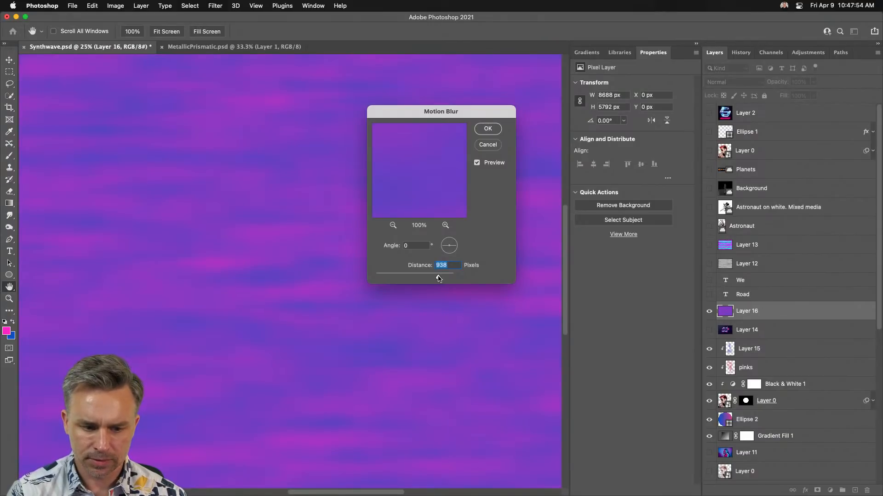
click(490, 131)
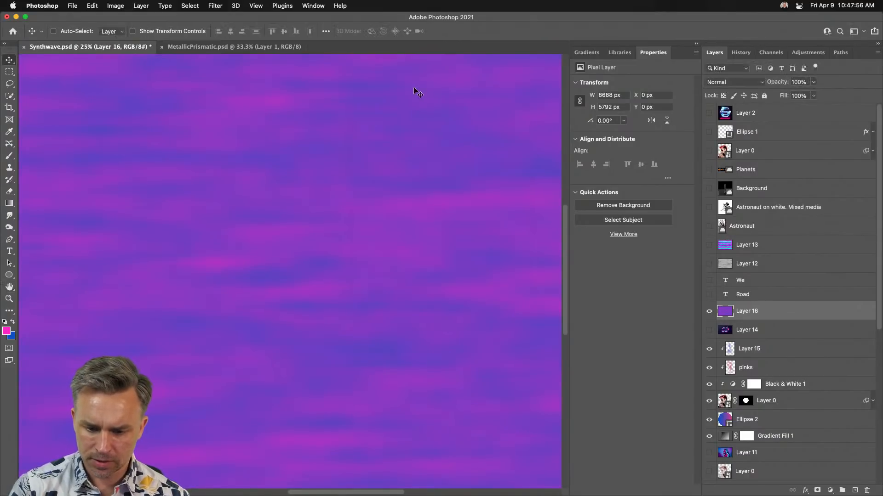
key(i)
key(super+k)
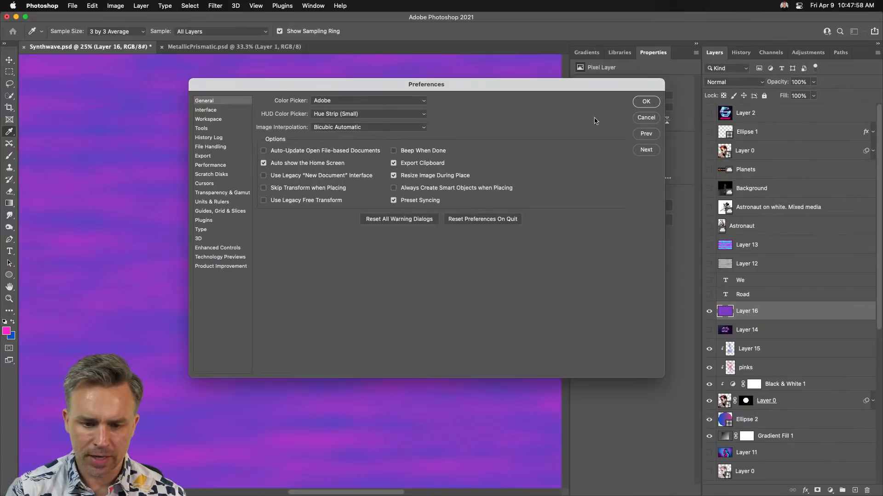
click(646, 118)
key(v)
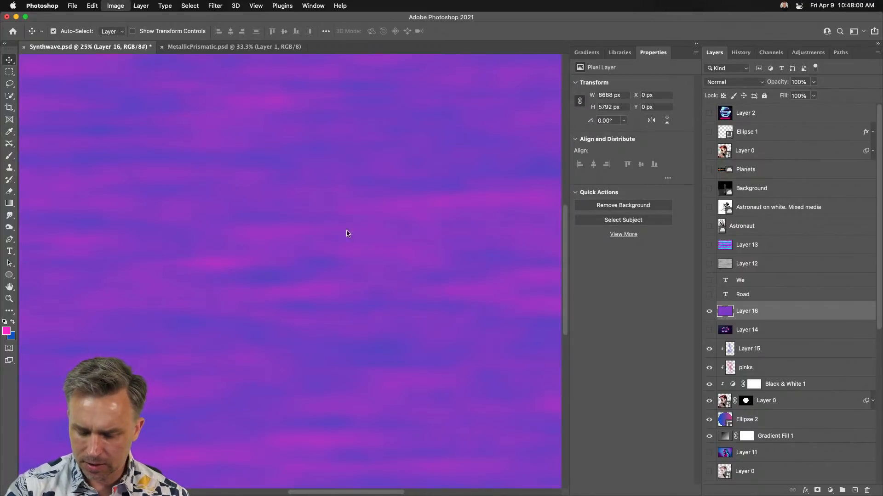
Increase the streaked clouds' contrast with Levels, setting the black input to 92 and the white input to 176.
key(super+l)
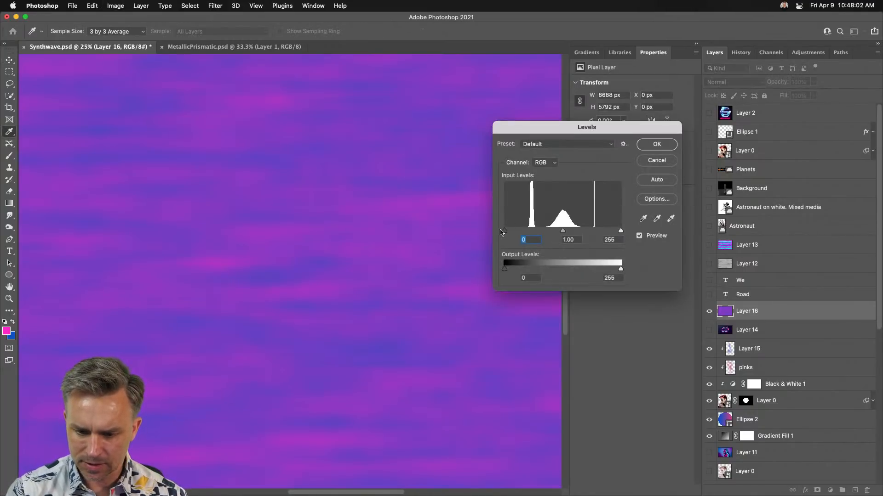
drag(504, 231, 543, 233)
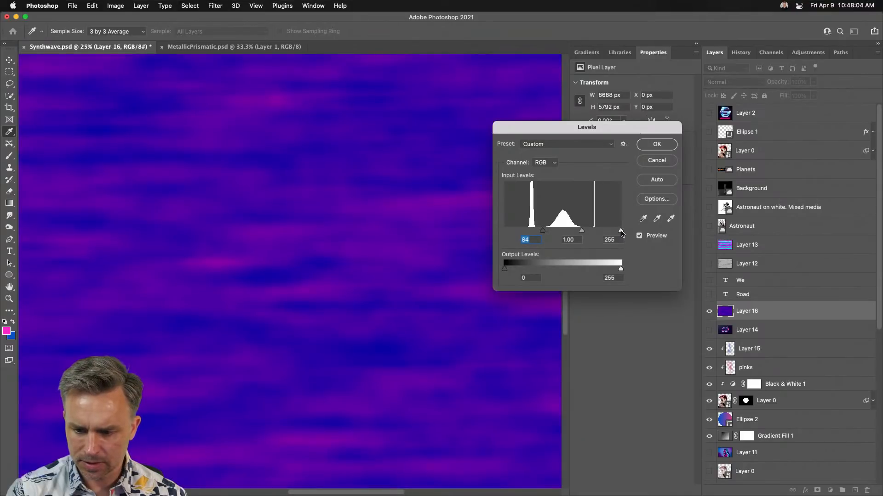
drag(620, 231, 547, 233)
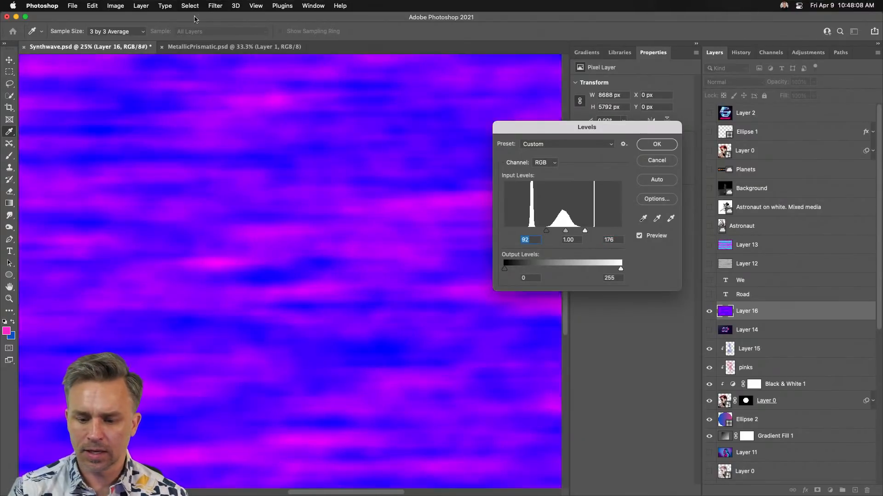
key(Return)
Apply the same Motion Blur once more to smooth the pink and blue streaks.
key(v)
click(215, 6)
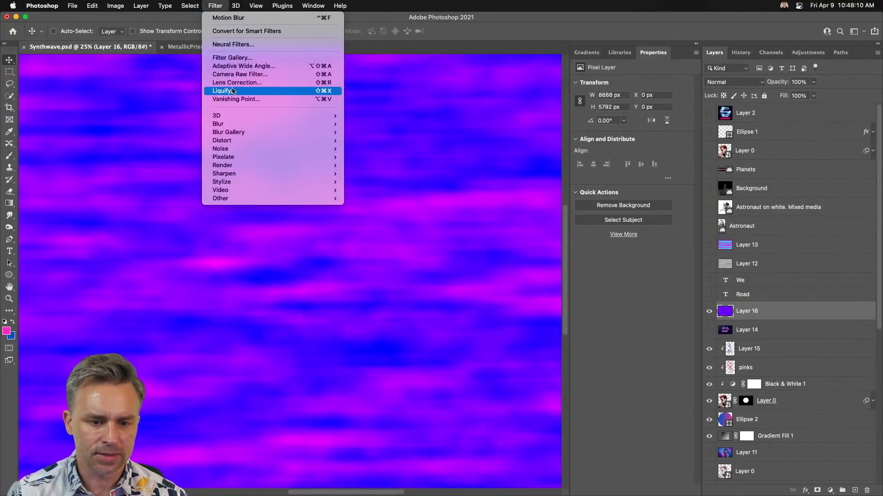
click(221, 17)
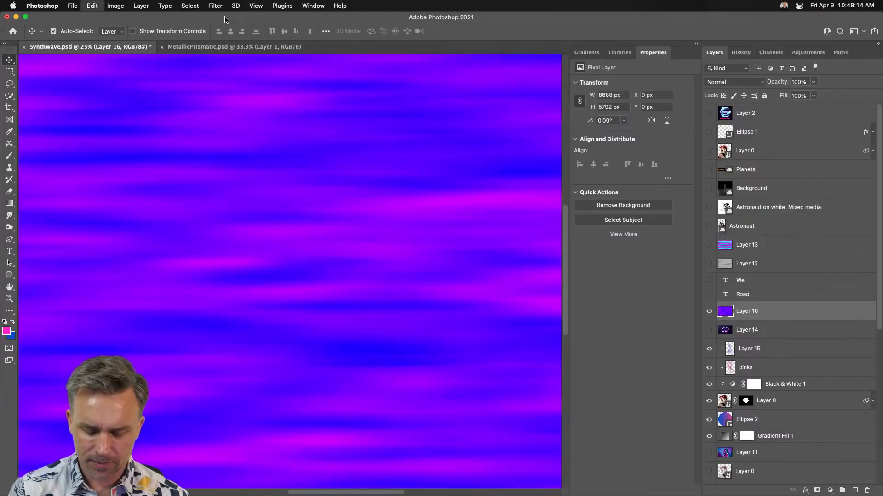
key(super+f)
click(365, 98)
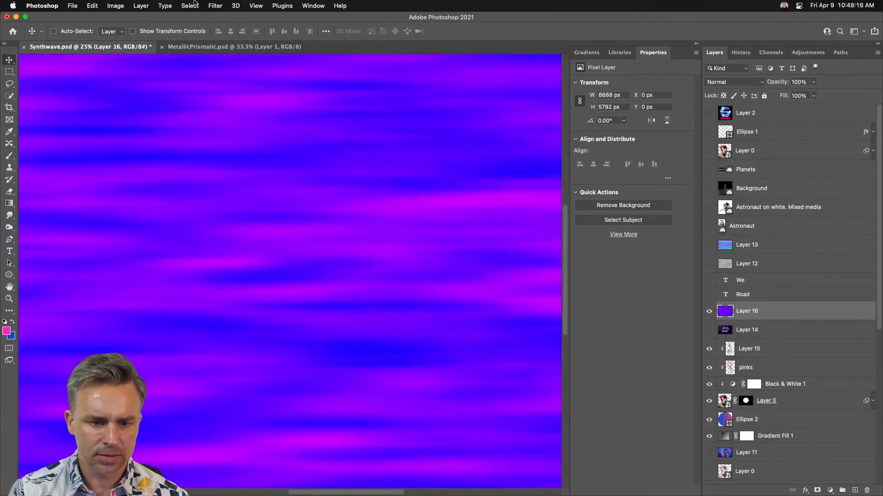
click(215, 6)
click(217, 18)
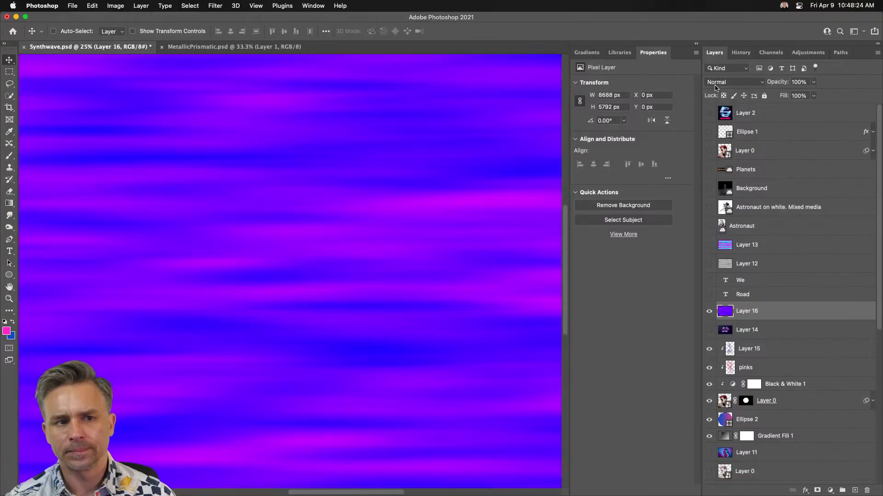
click(736, 82)
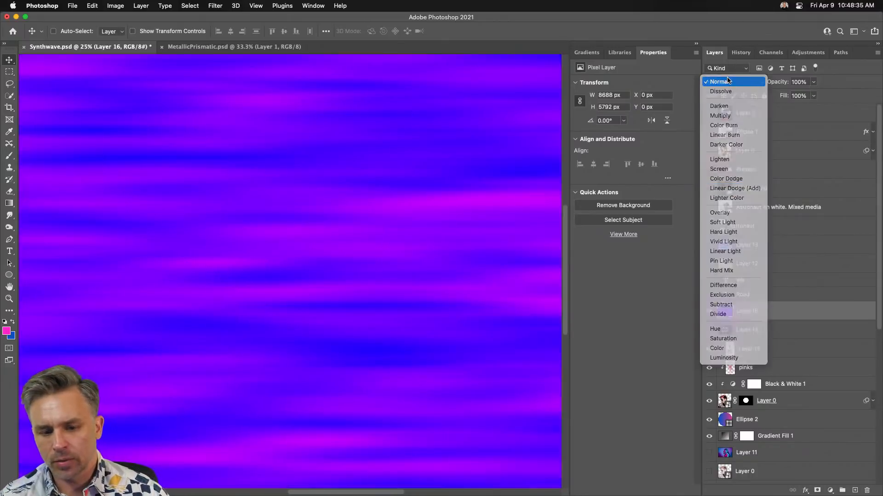
click(720, 81)
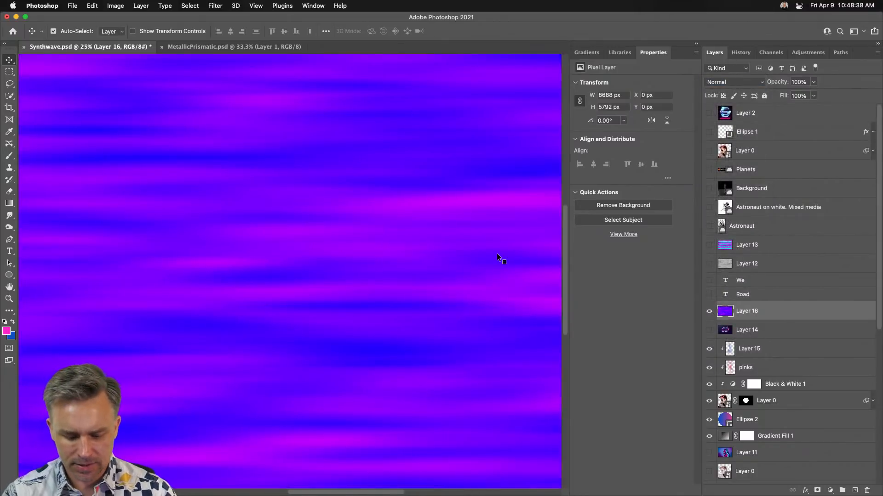
Convert the streaked clouds layer to a smart object and open the Filter Gallery for it.
key(ctrl+super+s)
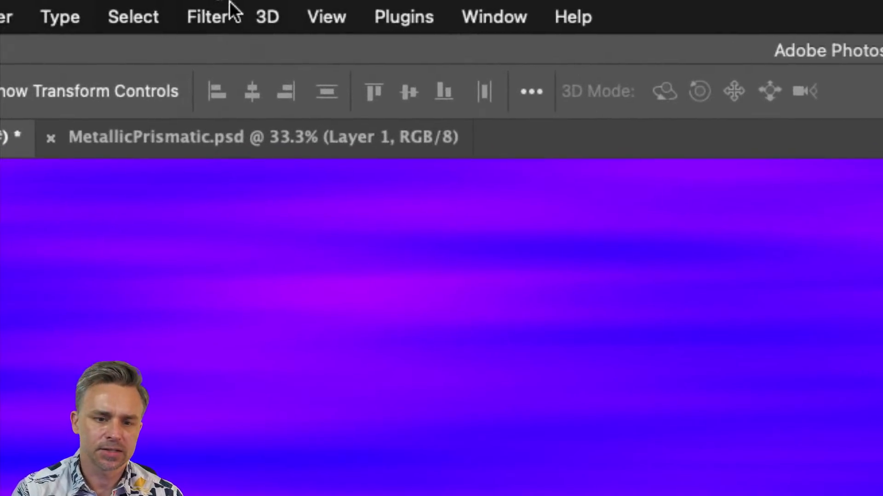
click(335, 14)
click(336, 15)
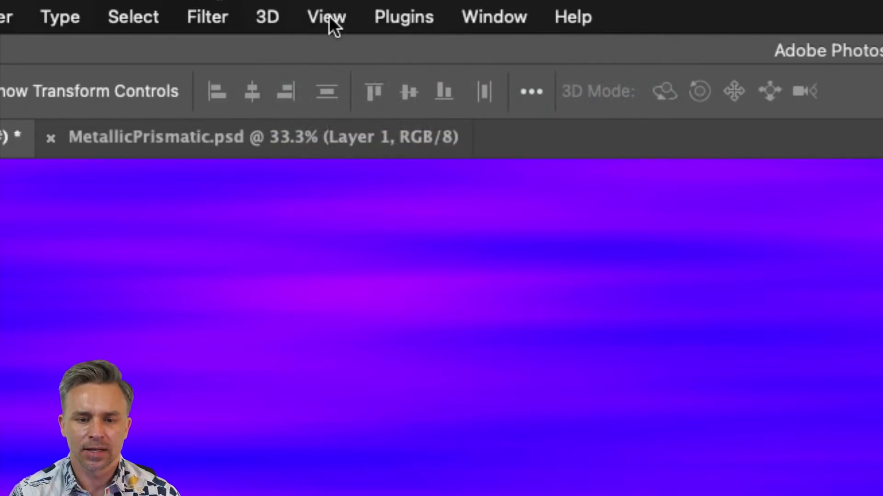
click(198, 23)
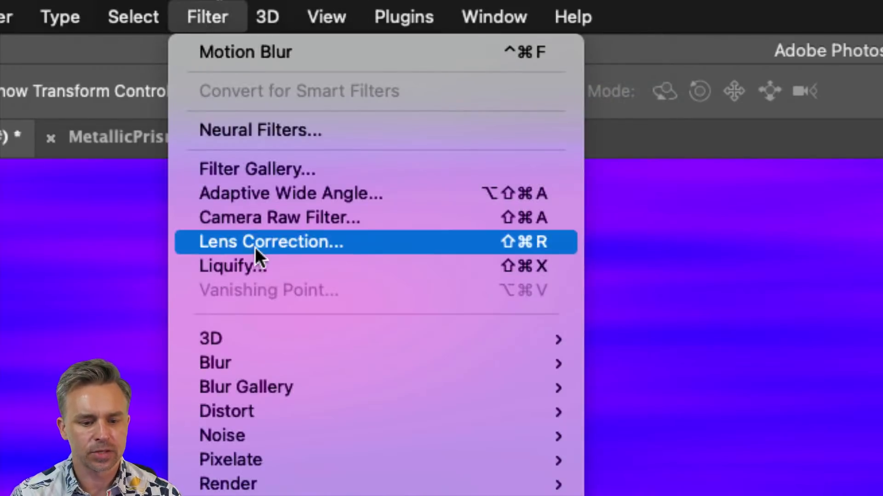
click(279, 169)
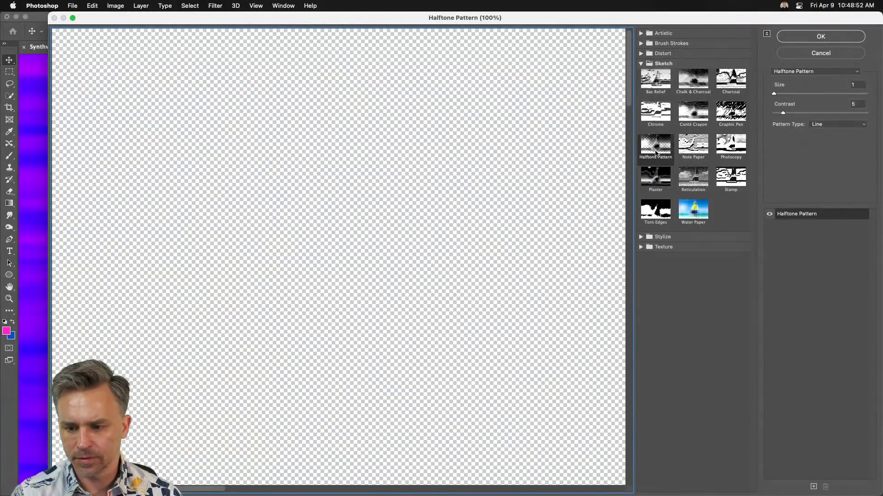
Preview the Chrome and Bas Relief sketch filters on the streaks, and return to Halftone Pattern.
click(658, 120)
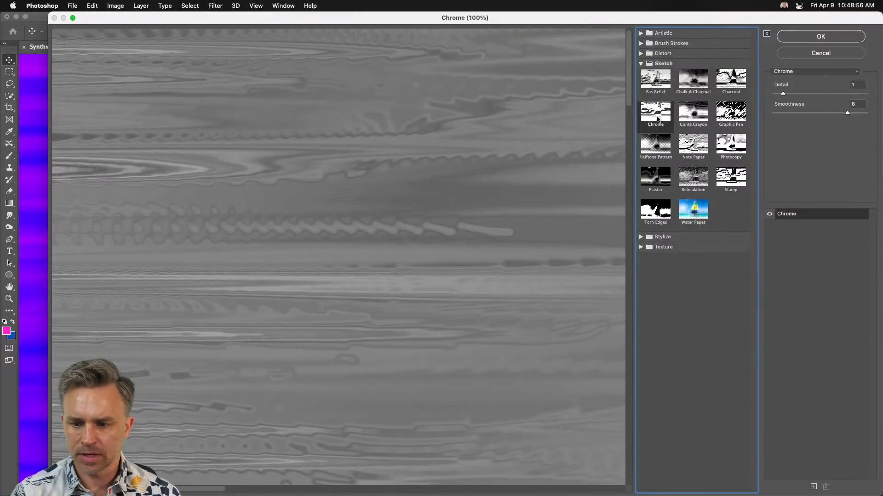
click(649, 92)
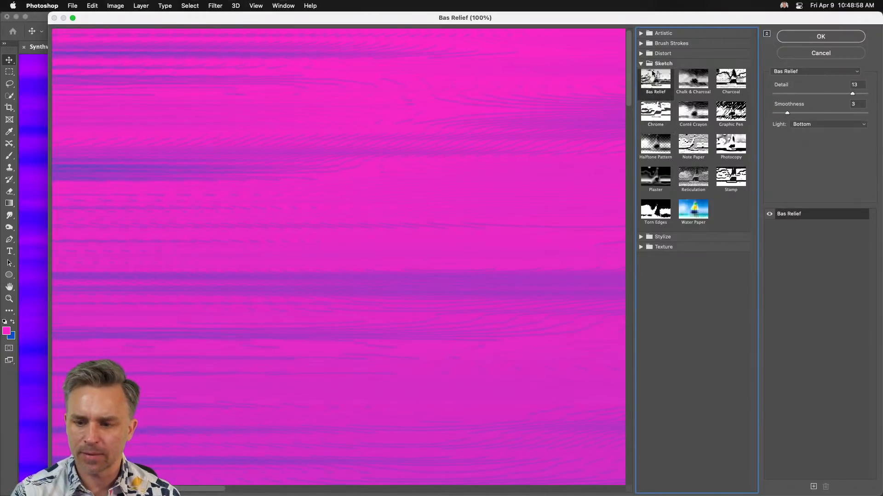
drag(343, 231, 112, 181)
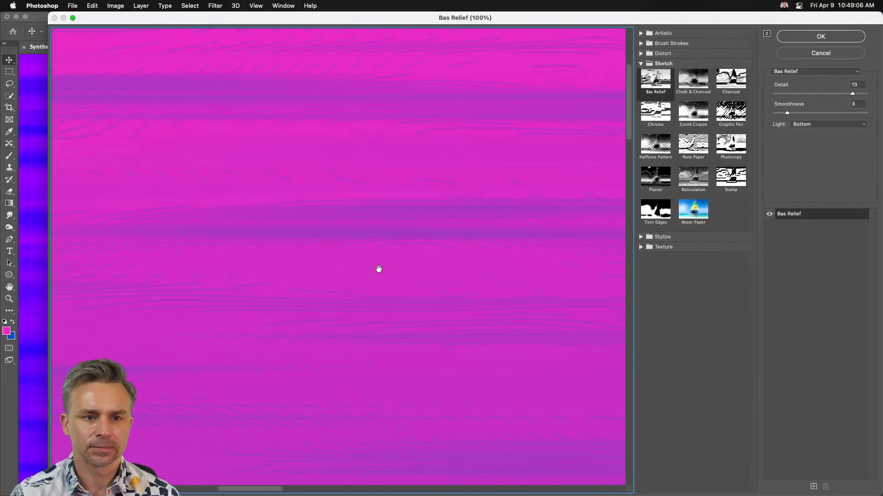
click(652, 152)
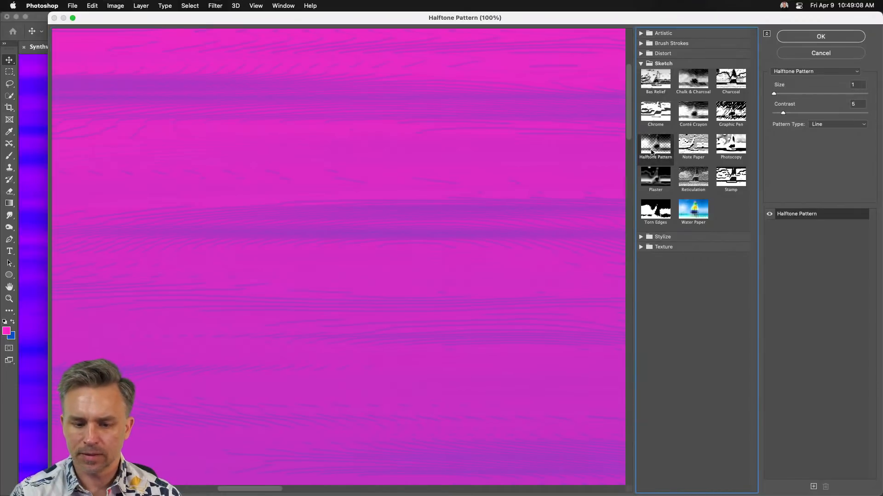
Try the Circle pattern type on the halftone, inspect it at 400%, and switch the type to Dot.
click(815, 124)
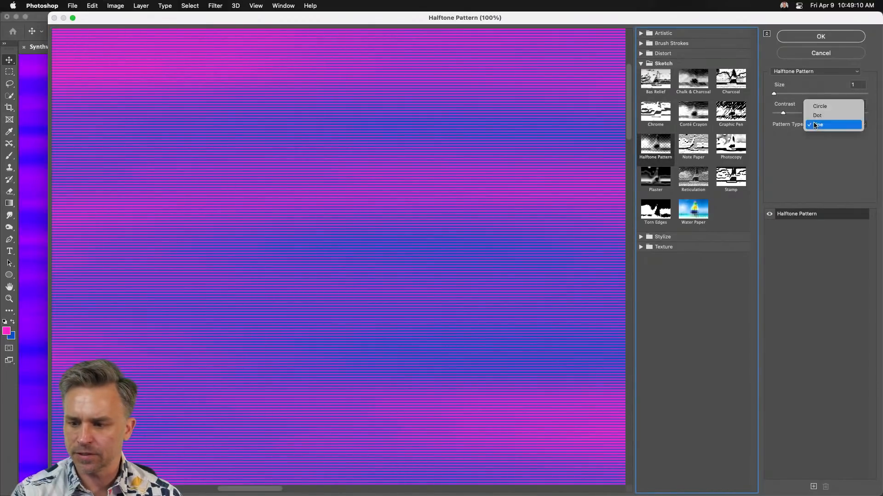
click(819, 106)
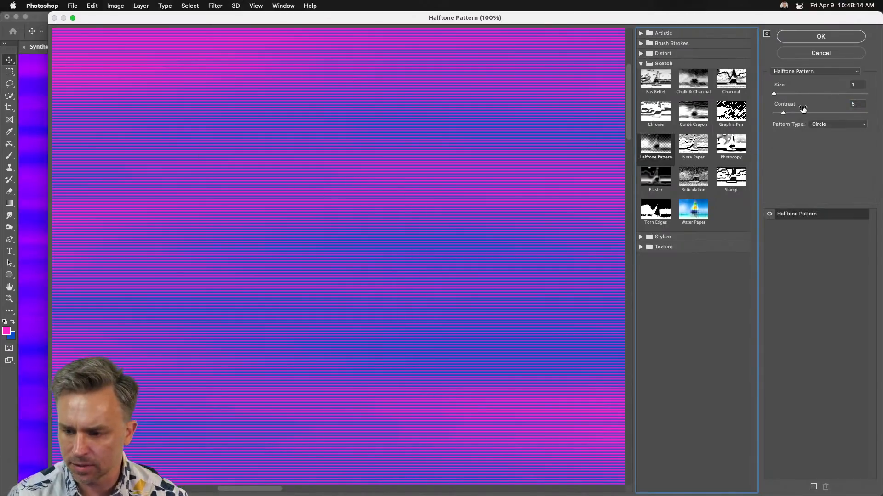
super+click(402, 226)
super+click(402, 226)
super+click(402, 226)
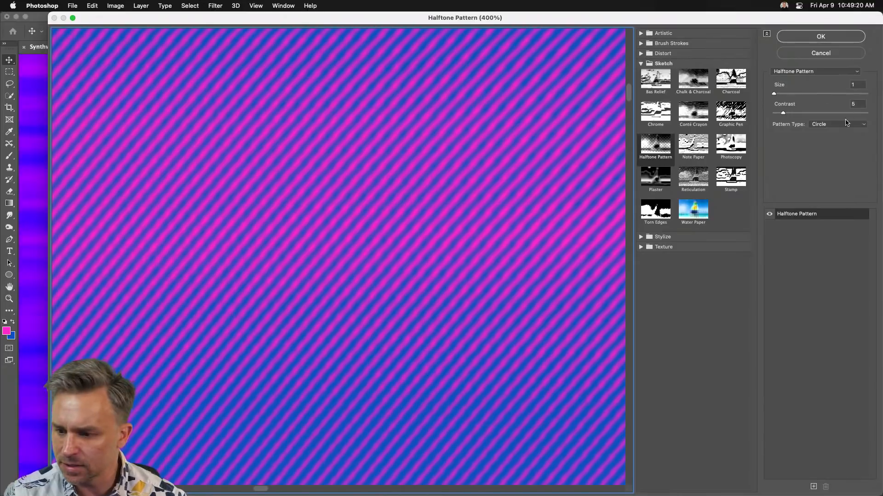
click(846, 122)
click(833, 135)
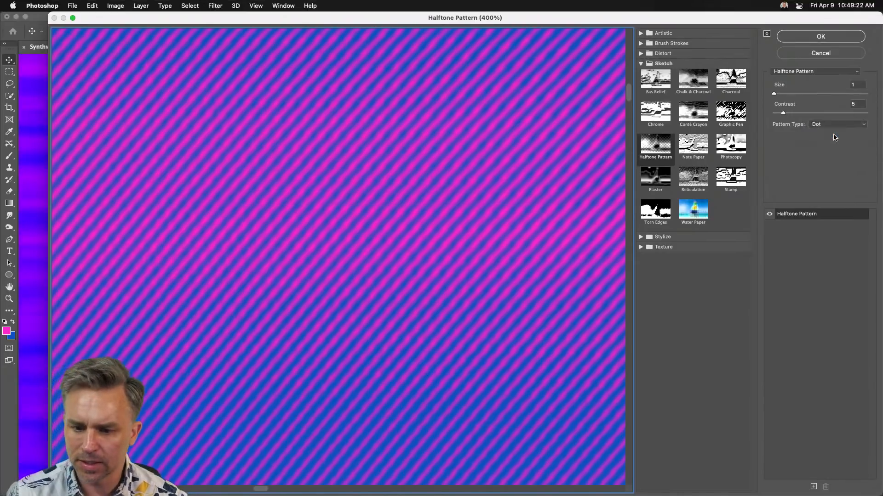
Switch the halftone back to the Circle pattern type and examine its effect across the whole image.
key(super+minus)
key(super+minus)
key(super+minus)
key(super+minus)
key(super+minus)
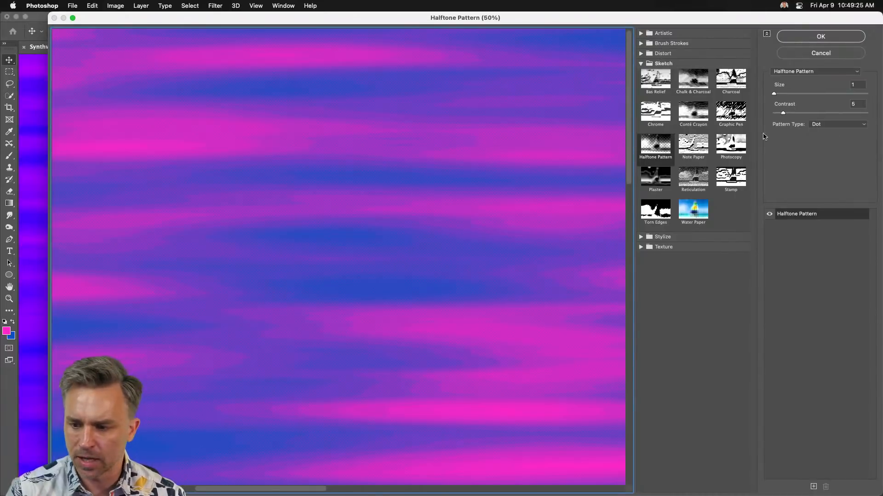
click(836, 124)
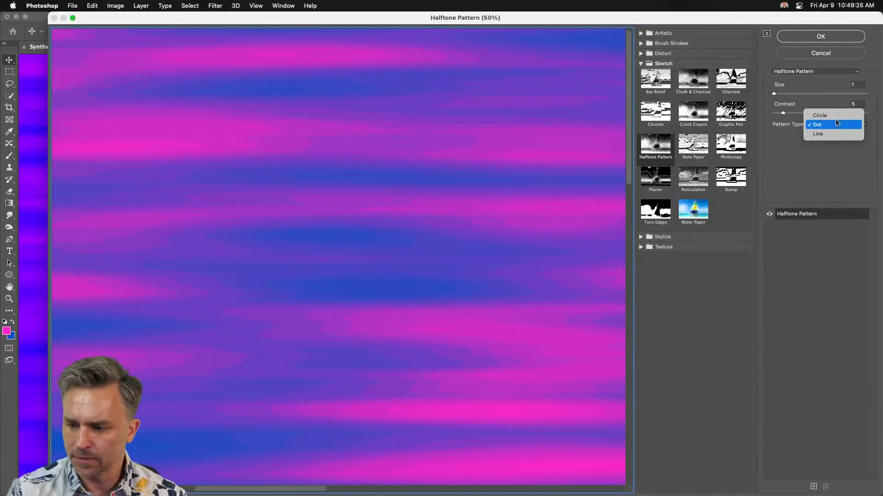
click(823, 114)
key(super+minus)
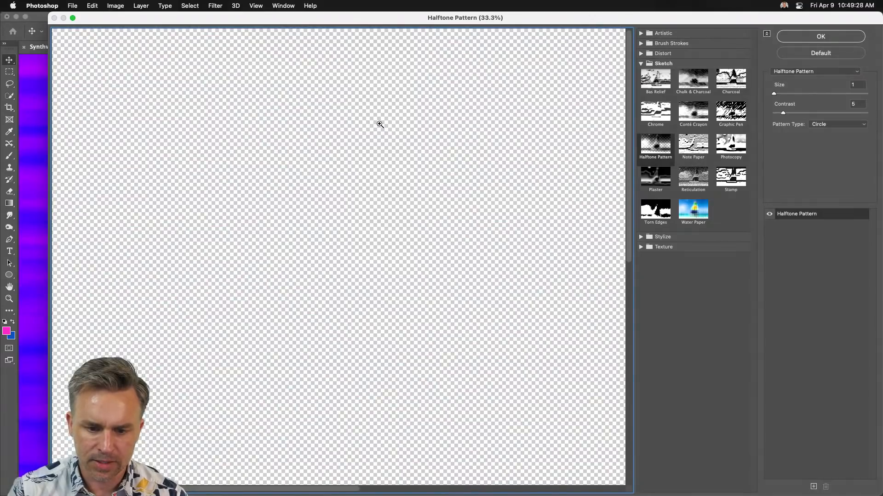
drag(365, 262, 278, 191)
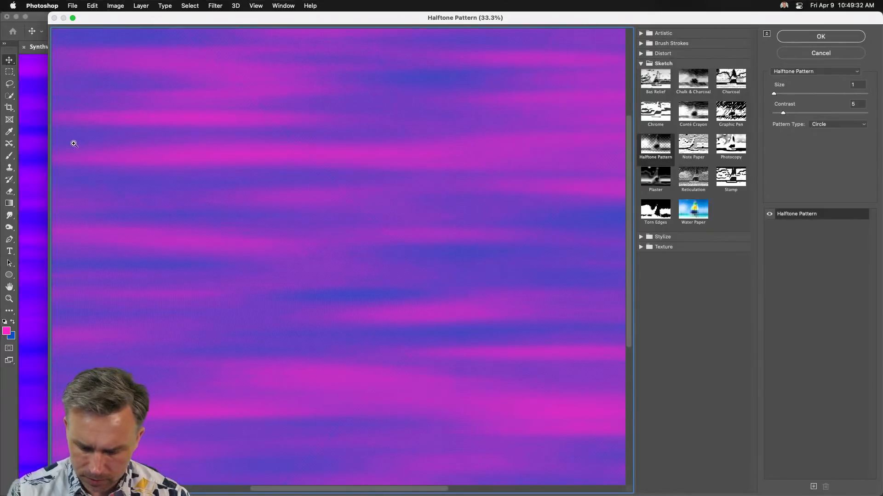
key(super+minus)
key(super+minus)
key(super+minus)
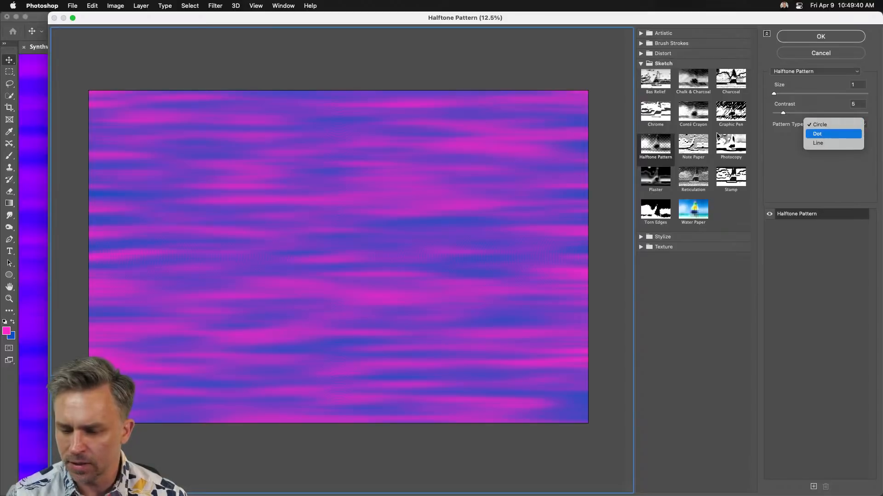
Try the Dot pattern type again and inspect the halftone dots at 200%.
click(817, 133)
key(super+alt+0)
super+click(203, 176)
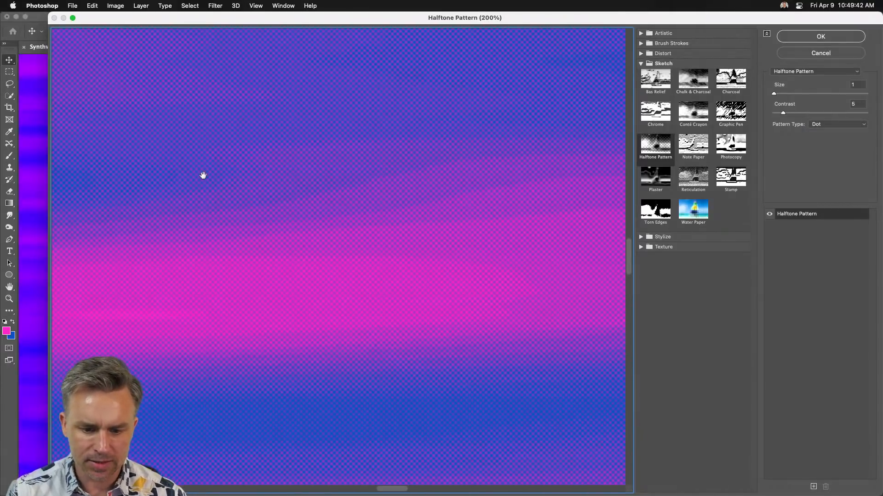
Set the Halftone Pattern to the Line type with a size of 5 and a contrast of 28.
click(841, 123)
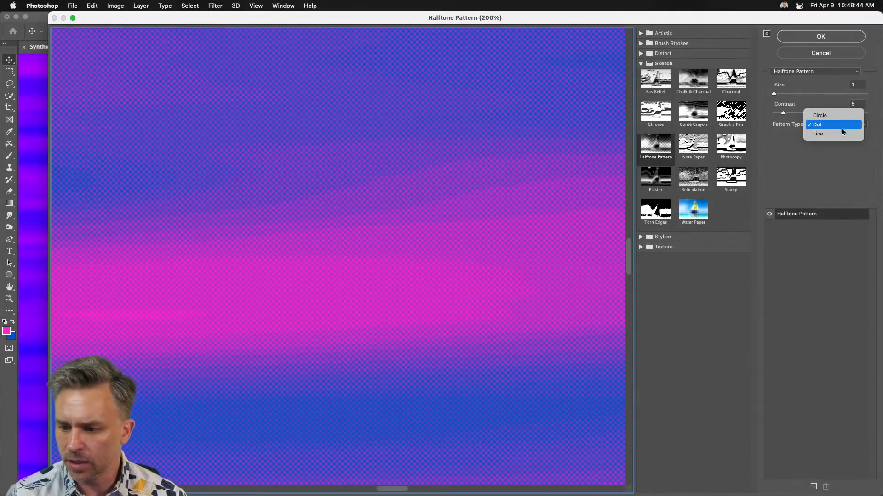
click(844, 136)
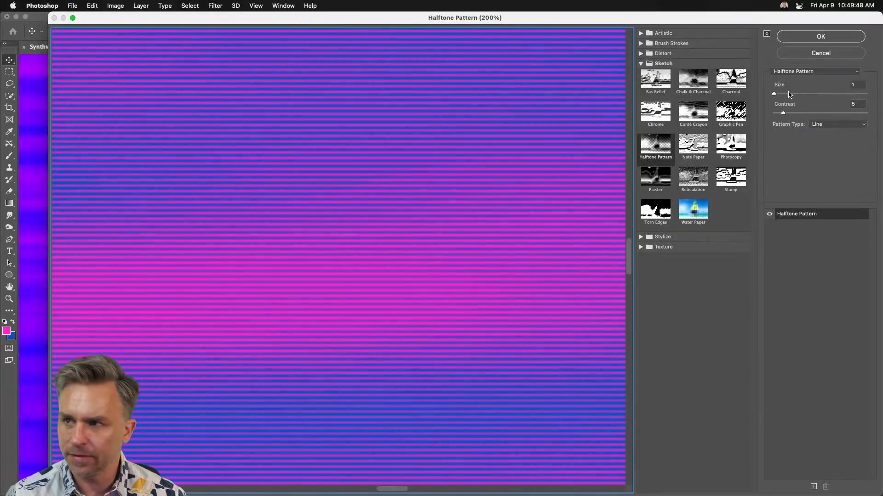
click(809, 94)
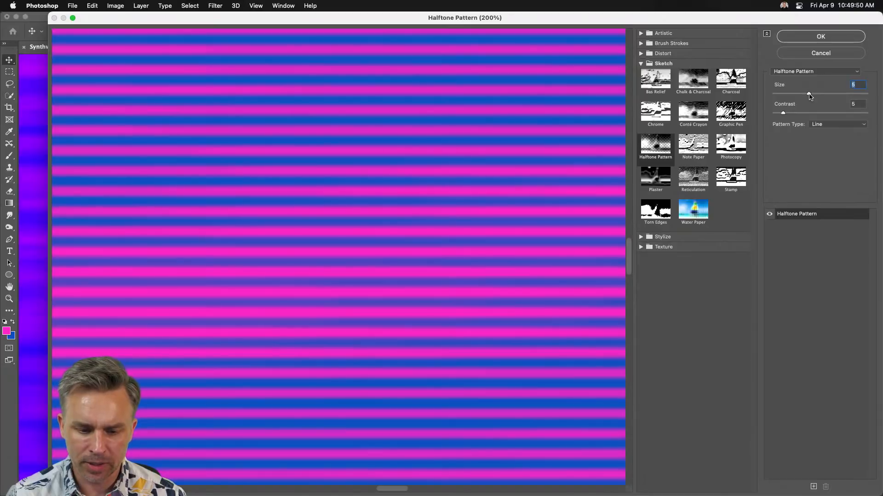
click(825, 113)
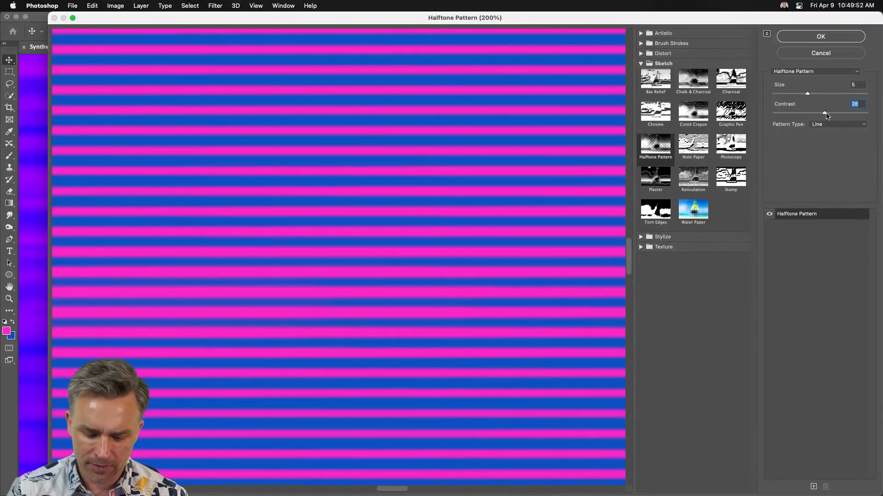
Increase the line halftone's size to 11 and apply the filter to the clouds layer.
key(super+minus)
key(super+minus)
key(super+minus)
key(super+minus)
key(super+minus)
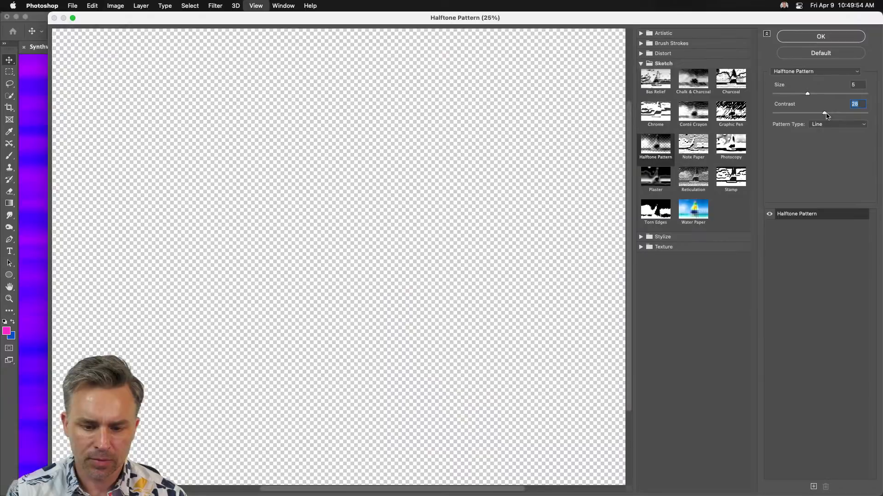
click(835, 93)
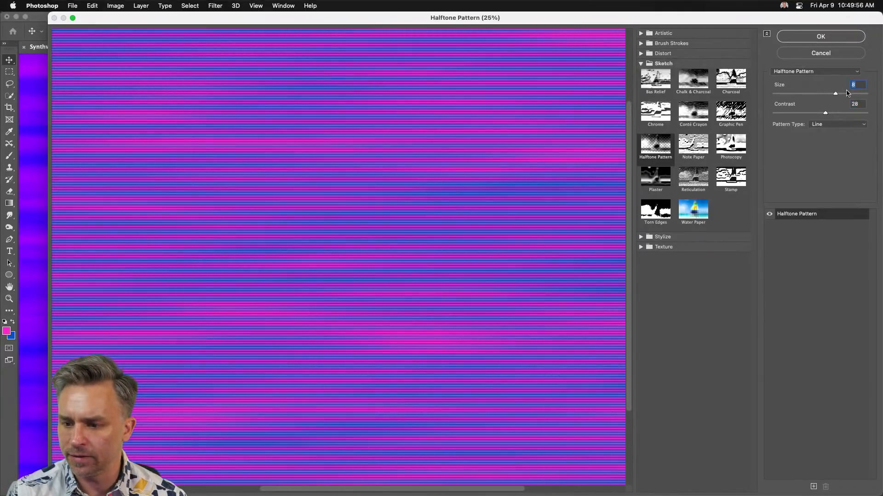
click(855, 93)
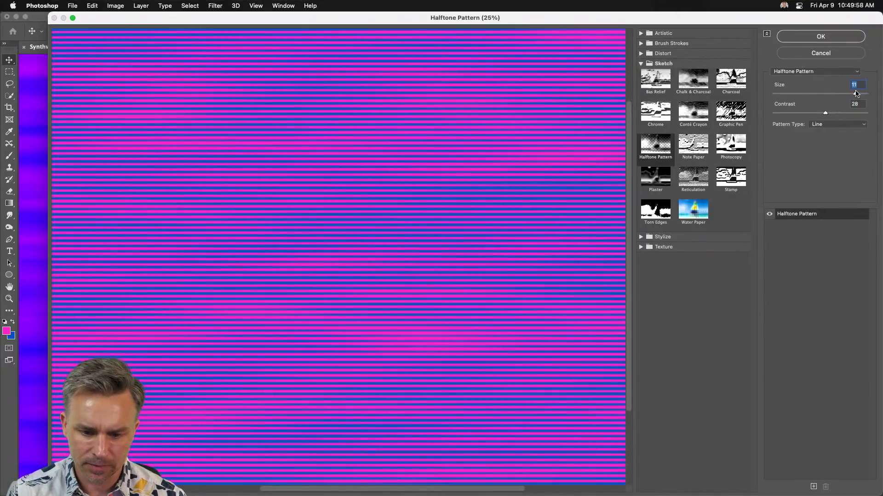
key(super+minus)
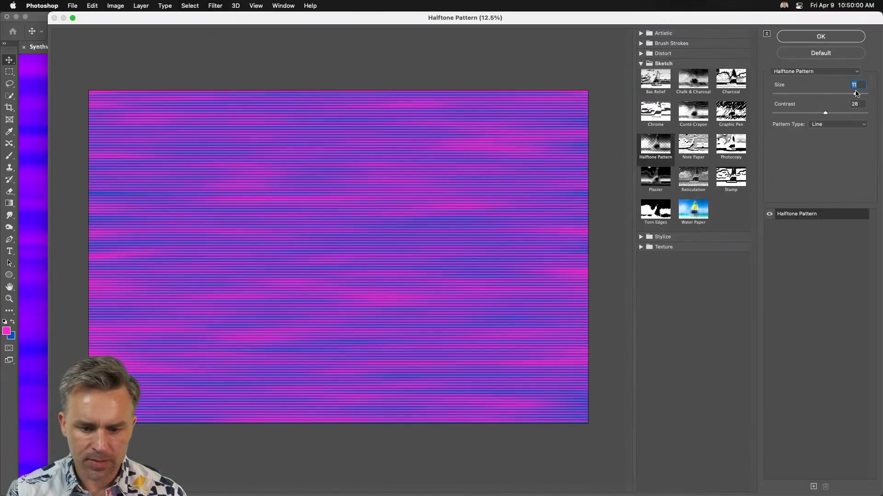
key(super+plus)
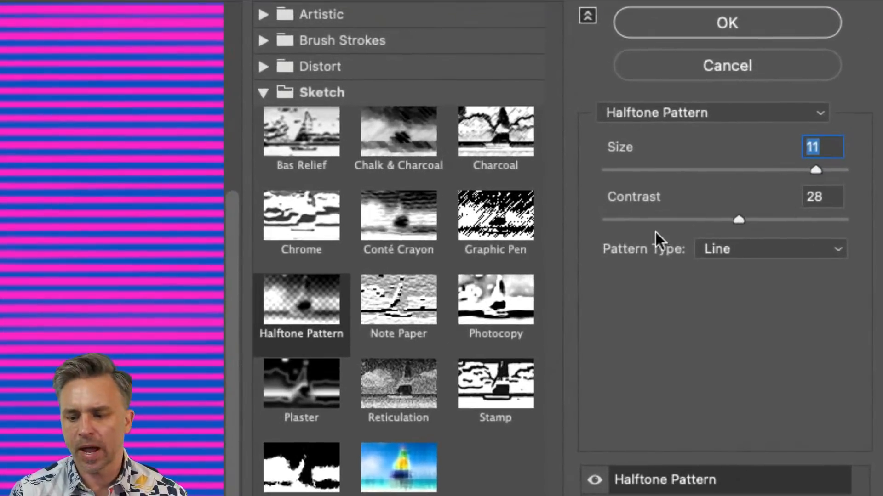
click(826, 124)
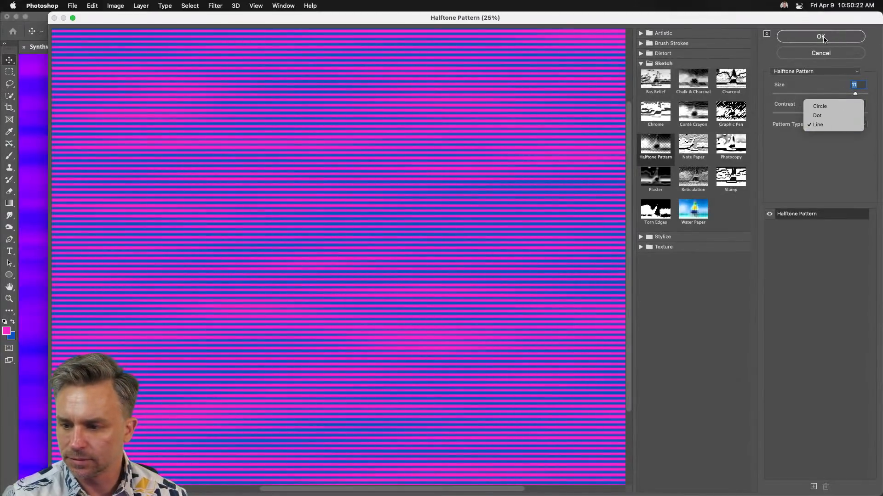
click(738, 21)
click(821, 36)
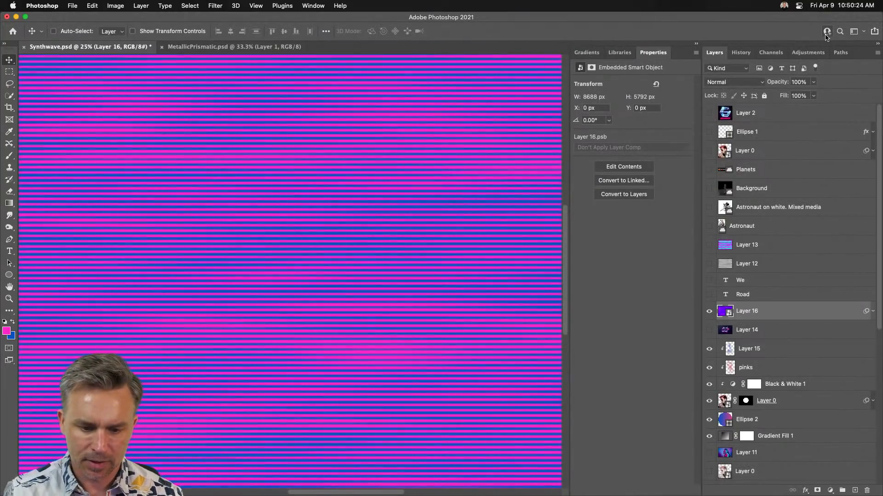
Duplicate the line-patterned clouds smart object layer.
key(super+minus)
key(super+minus)
key(super+minus)
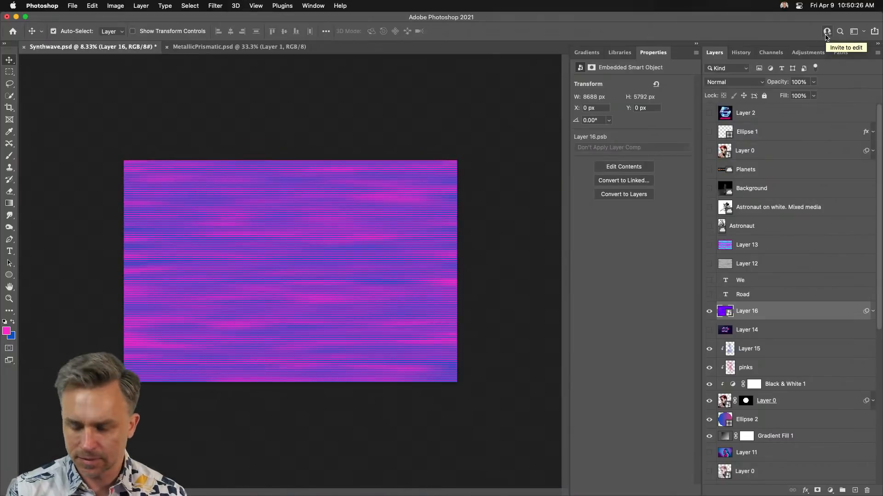
key(super+plus)
key(super+j)
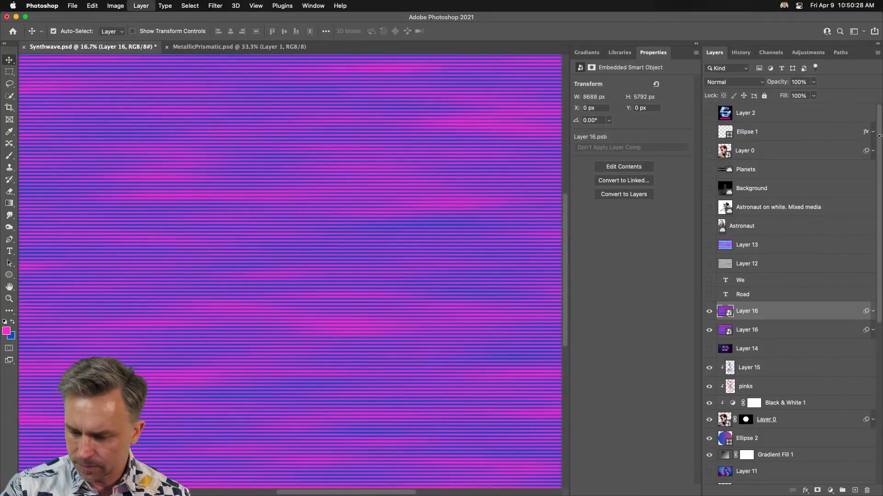
Hide the lower lined clouds layer and desaturate its duplicate with Hue/Saturation at a saturation of -100.
click(709, 330)
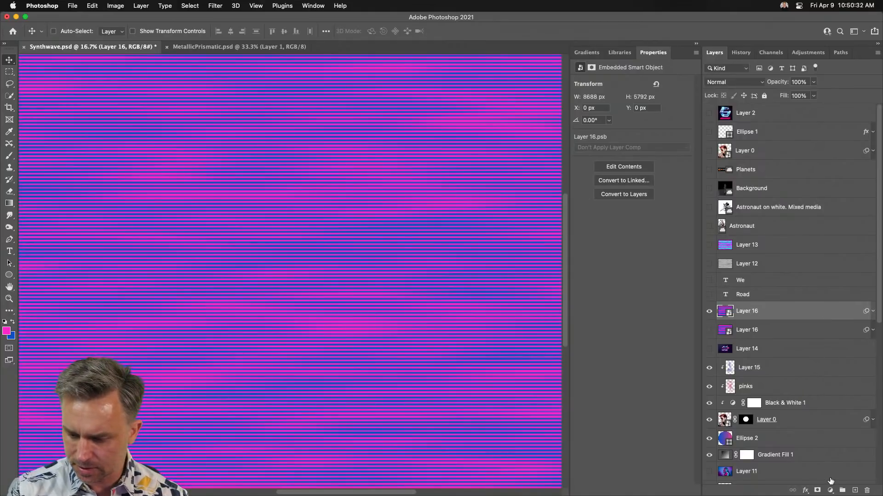
key(super+u)
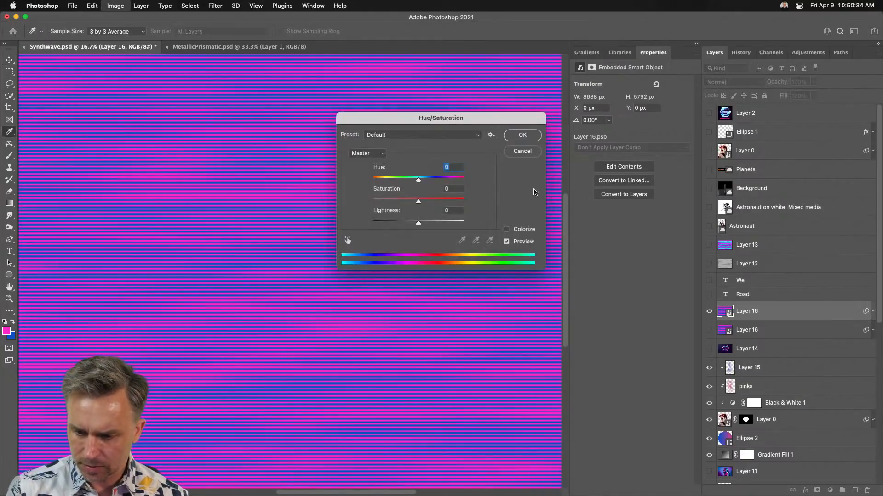
key(Tab)
text(-100)
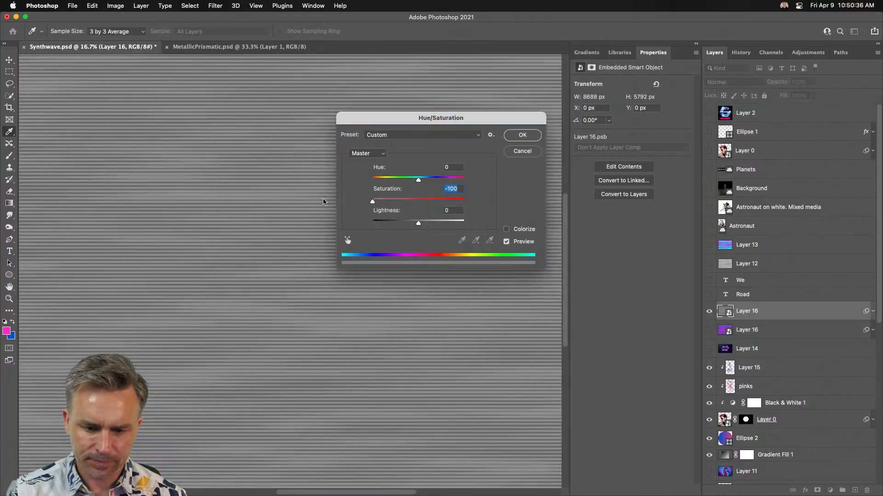
key(Return)
key(v)
Raise the duplicate's contrast with Levels, setting black input to 101 and white input to the histogram's bright end, and rasterize the layer.
key(super+l)
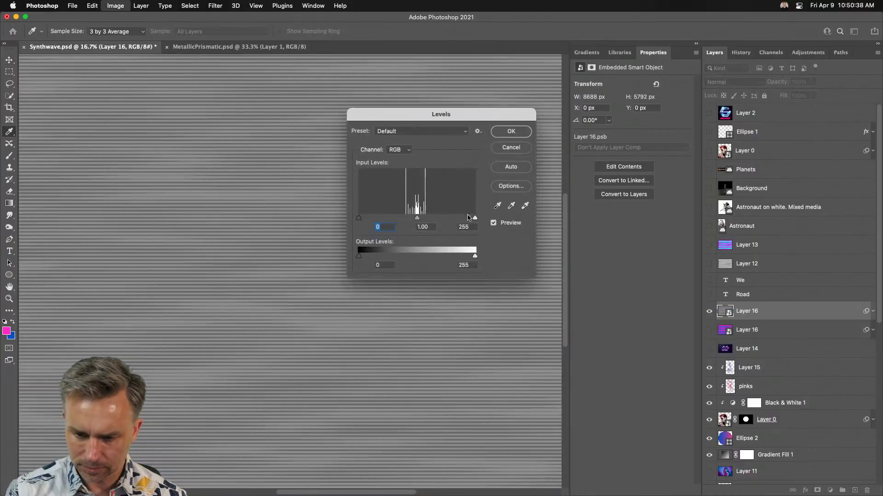
drag(359, 218, 405, 220)
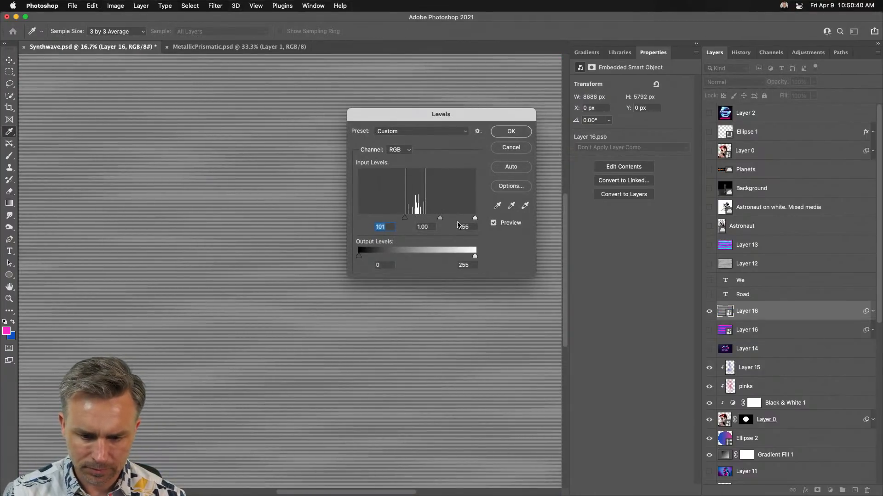
drag(475, 218, 426, 221)
key(Return)
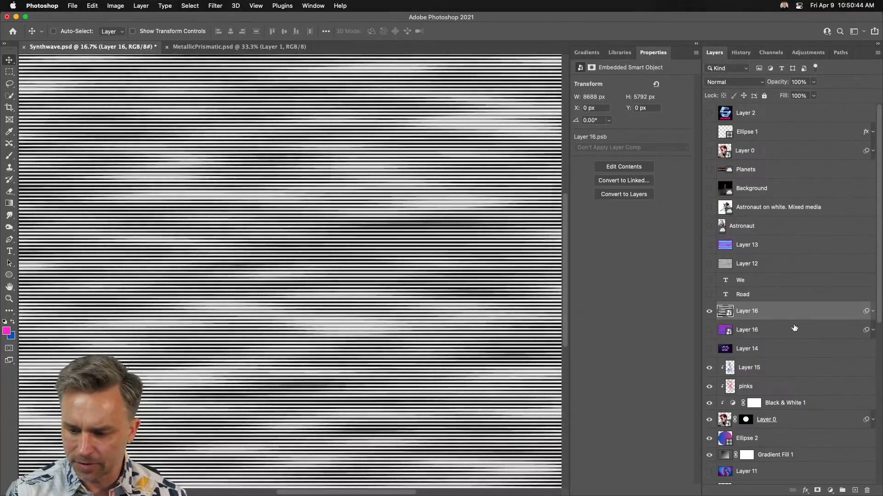
right_click(822, 310)
click(740, 219)
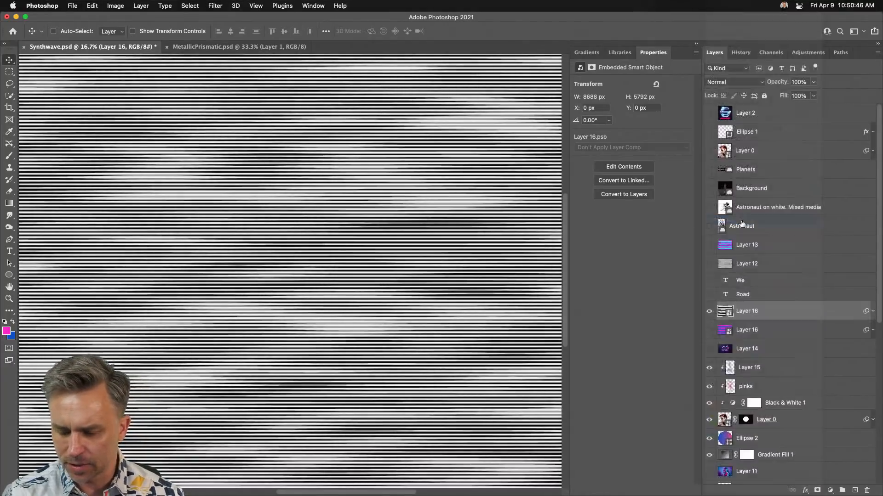
super+click(725, 313)
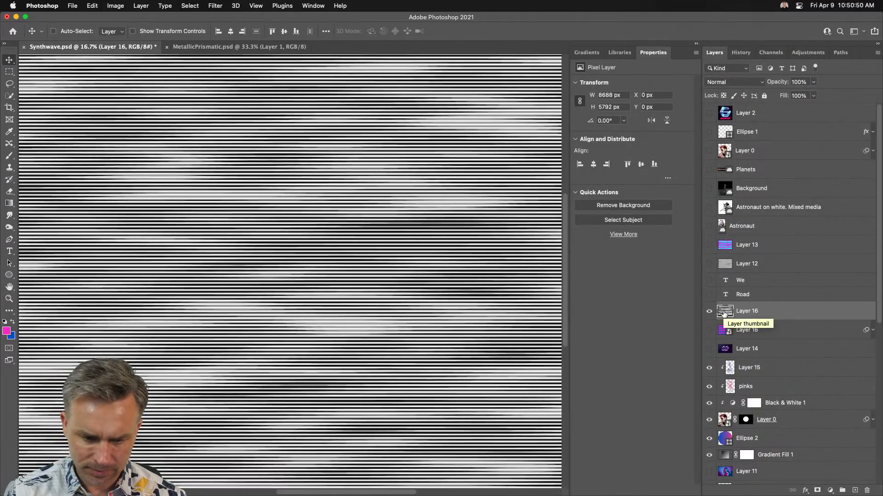
key(super+d)
click(771, 52)
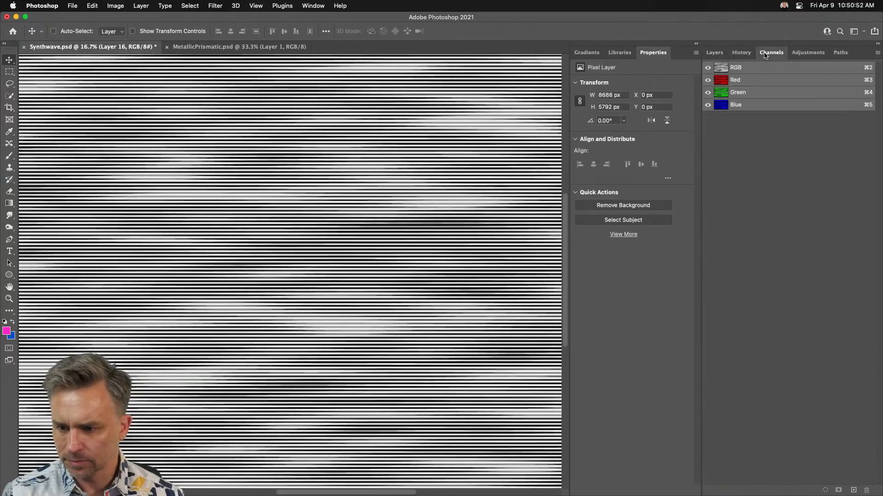
super+click(718, 71)
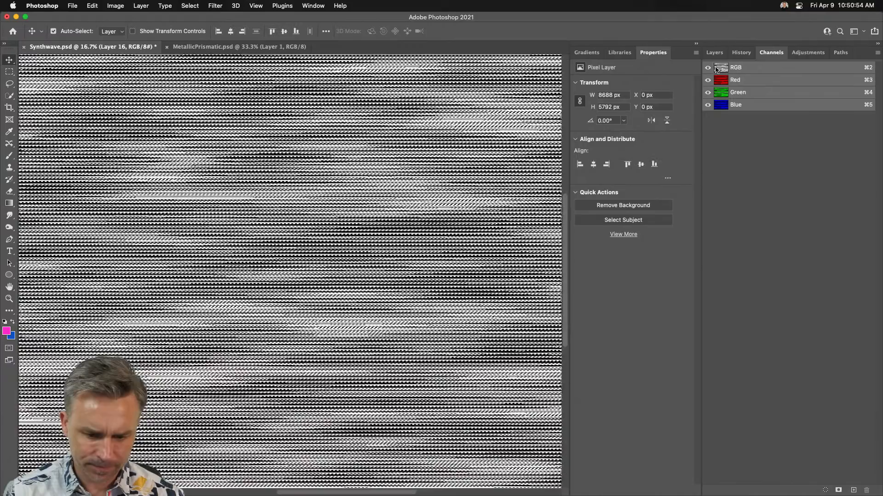
key(super+f)
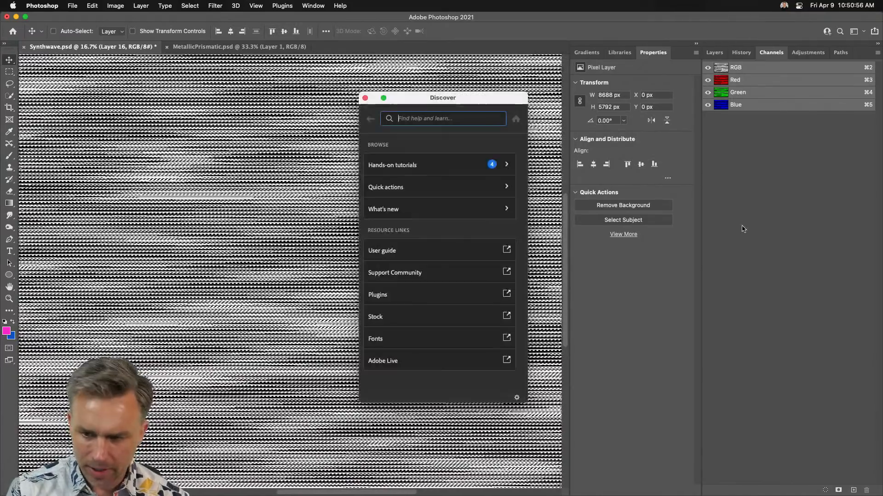
click(366, 99)
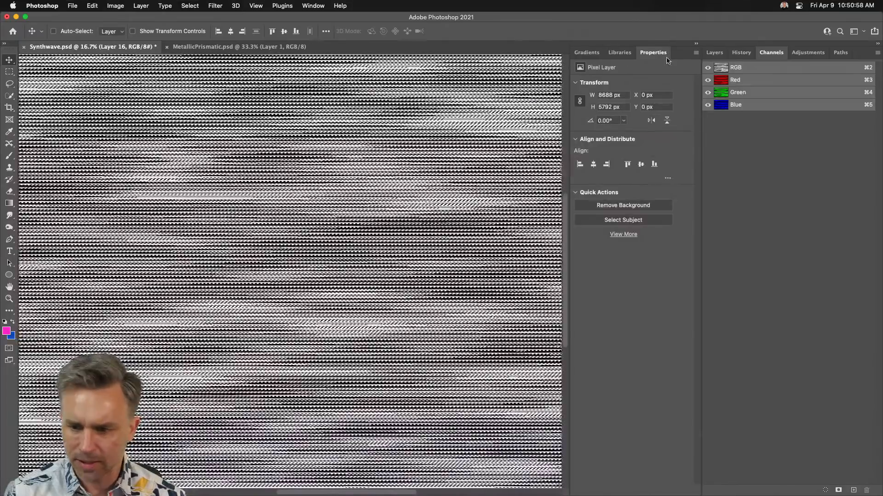
click(714, 52)
key(super+d)
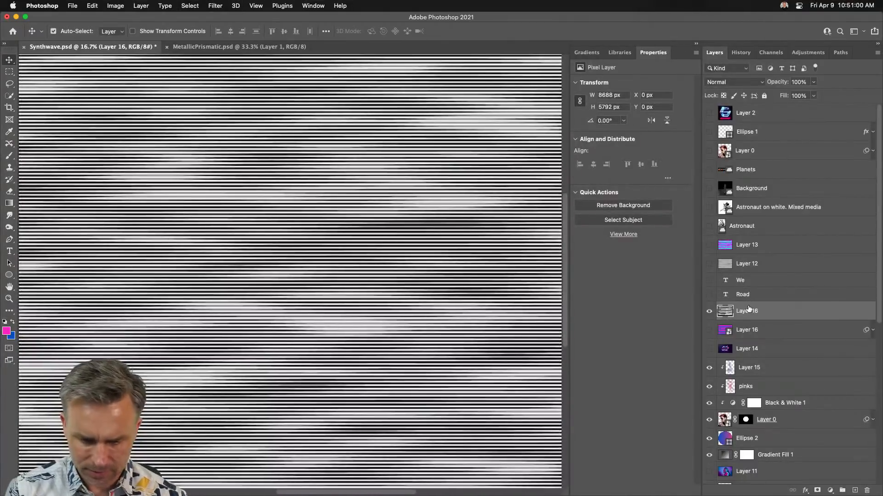
Preview blend modes for the black-and-white line layer over the portrait and try Overlay.
click(723, 82)
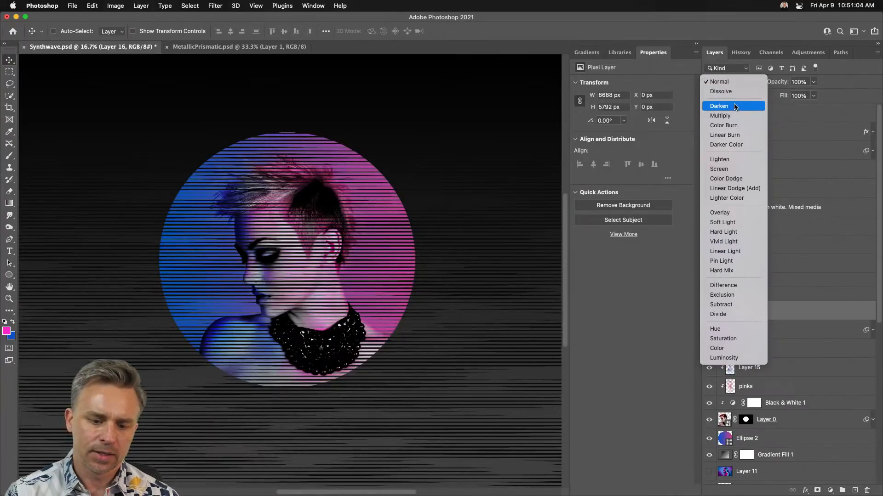
key(Escape)
key(super+plus)
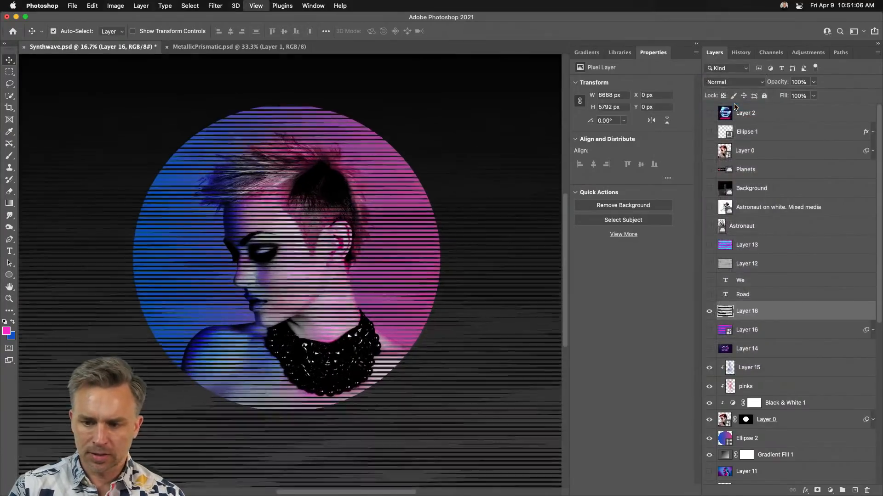
click(736, 82)
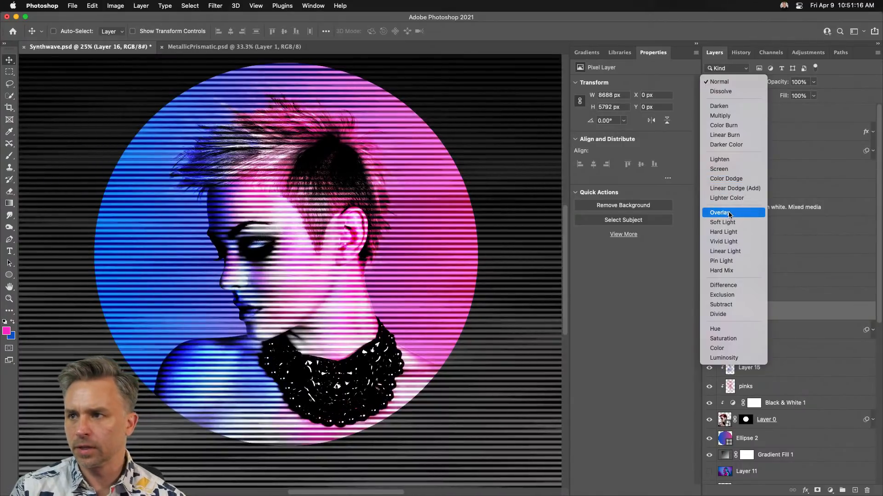
click(728, 212)
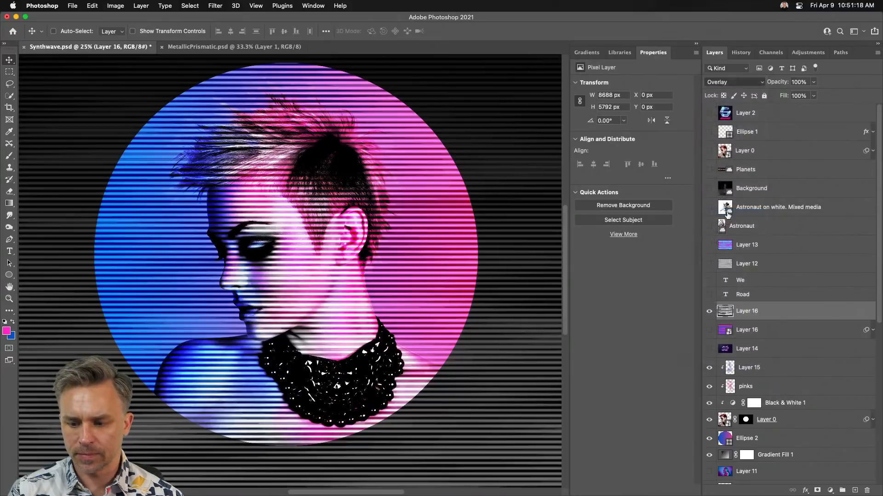
Try the Soft Light blend mode on the line layer, inspect the portrait at 50%, and restore Normal blending.
click(718, 86)
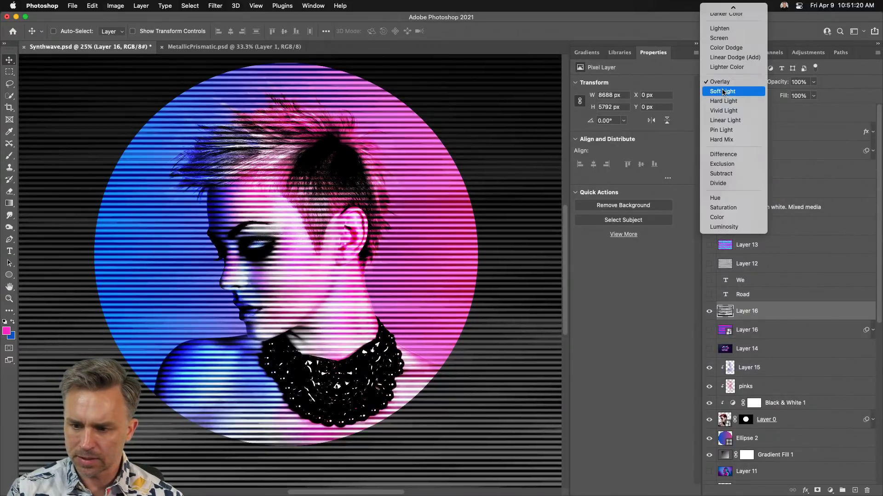
click(724, 92)
key(super+minus)
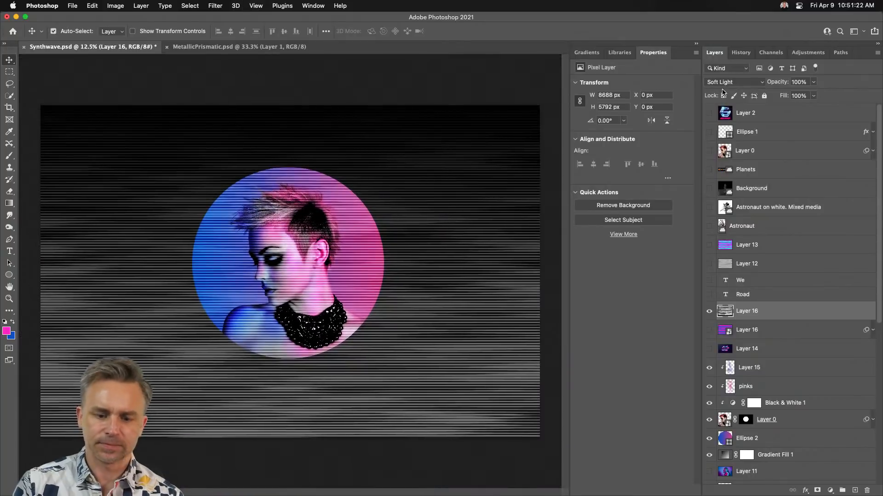
key(super+plus)
key(super+plus)
key(super+plus)
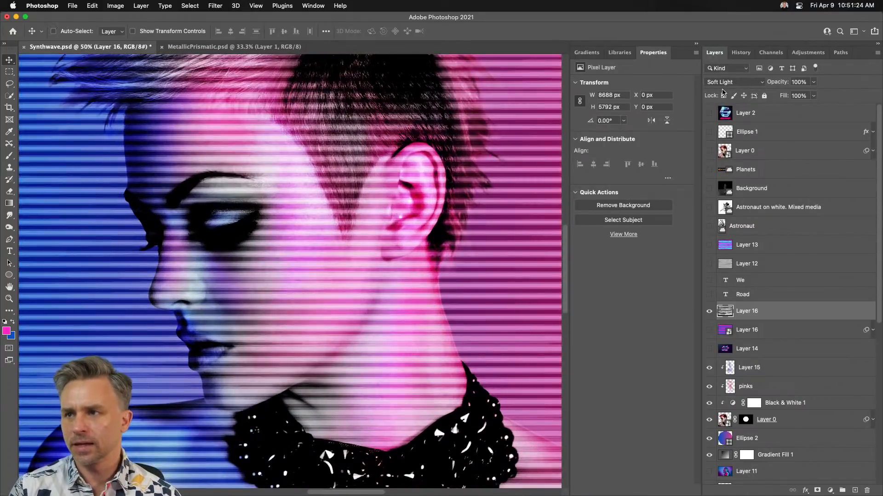
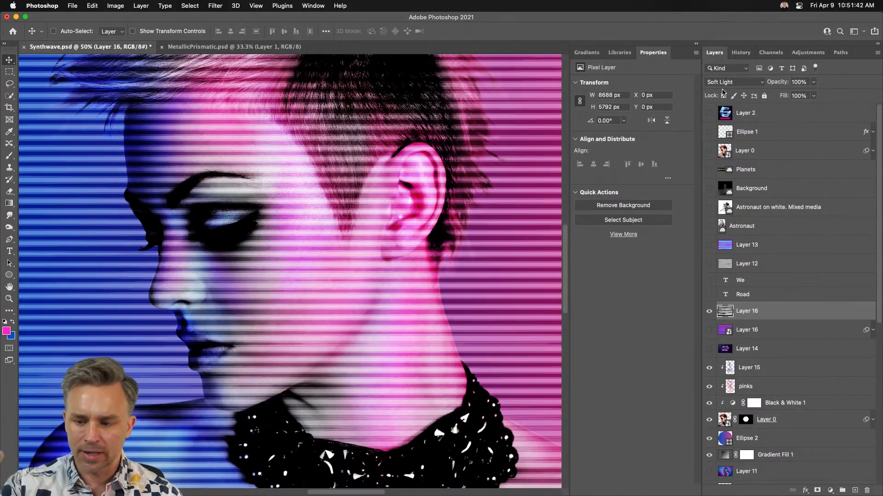
click(733, 83)
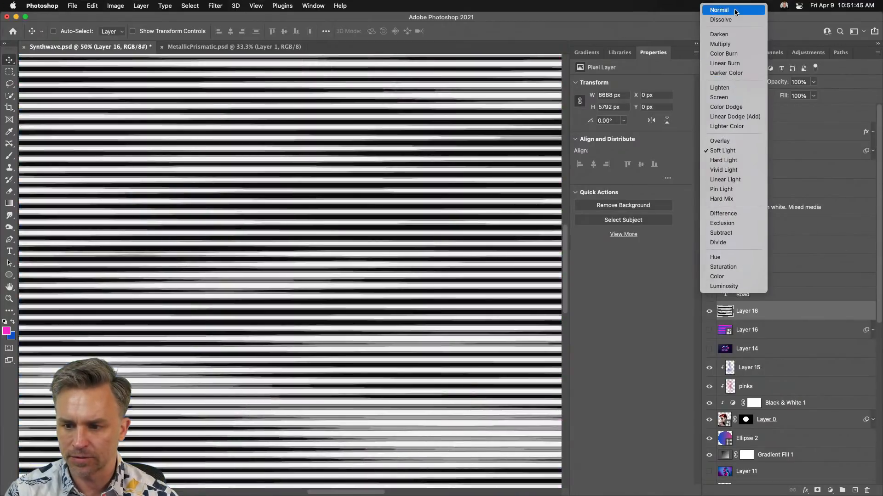
click(735, 11)
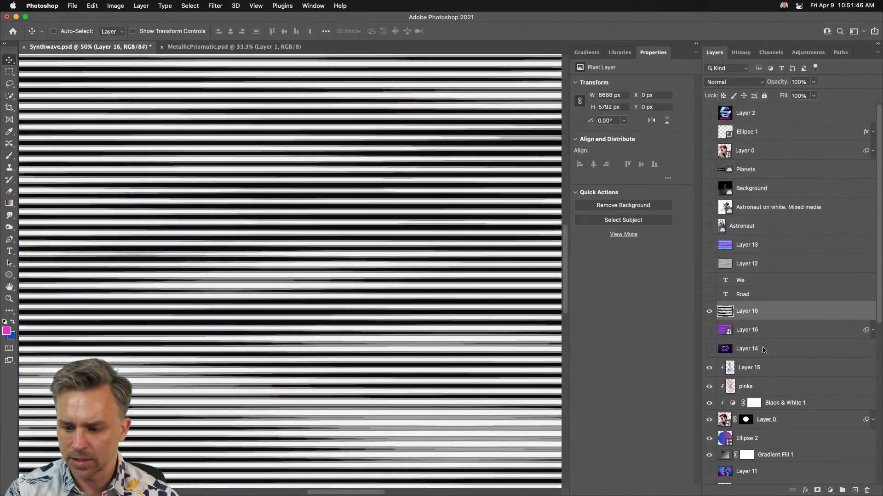
Duplicate the black-and-white line layer and hide the lower copy.
key(super+j)
click(709, 330)
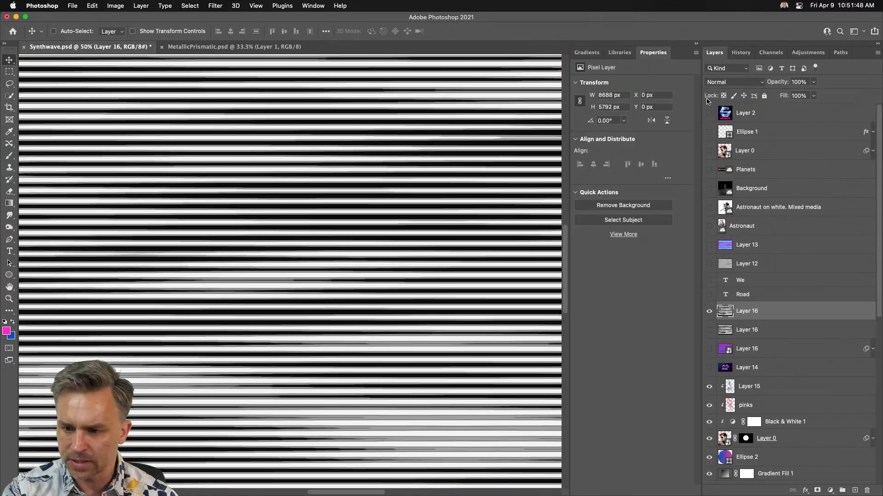
Load the RGB composite channel's brightness as a selection and add it as a layer mask to the visible striped Layer 16.
click(771, 53)
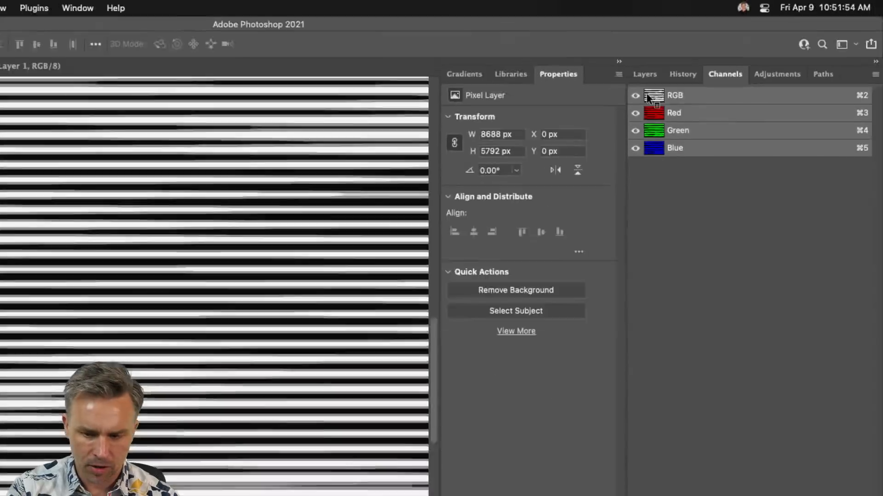
super+click(652, 97)
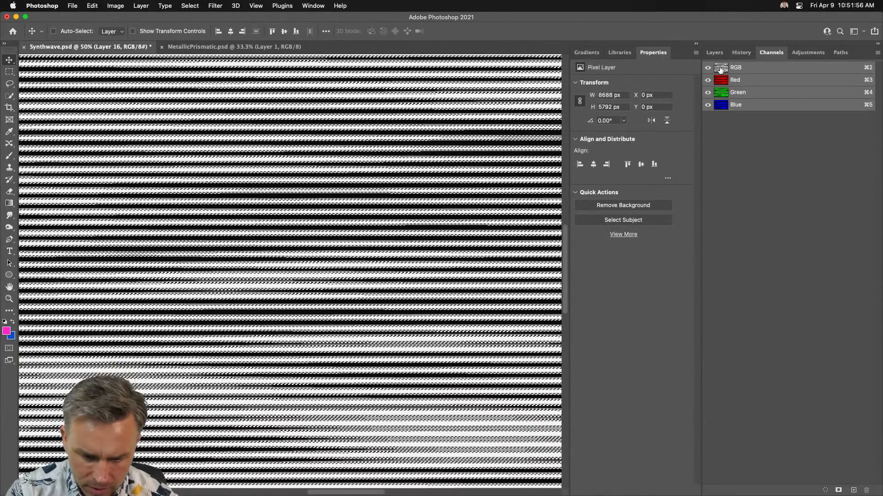
key(super+h)
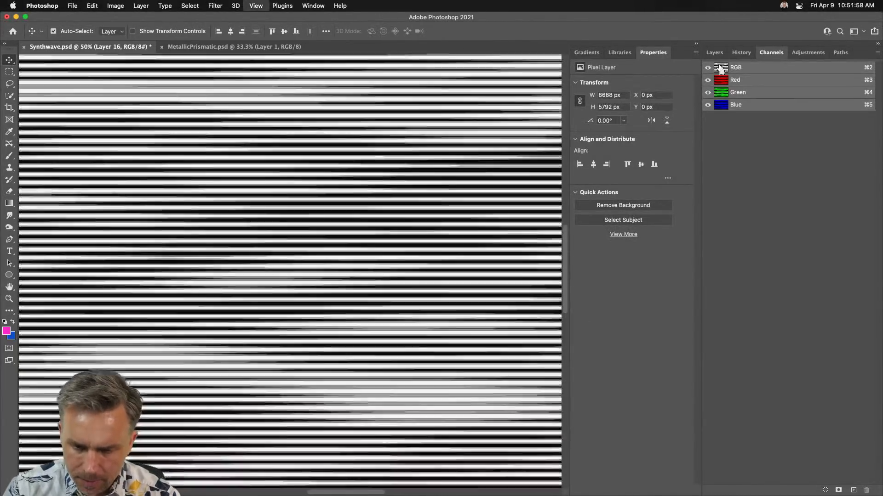
key(super+minus)
key(super+minus)
key(super+minus)
key(super+minus)
key(super+minus)
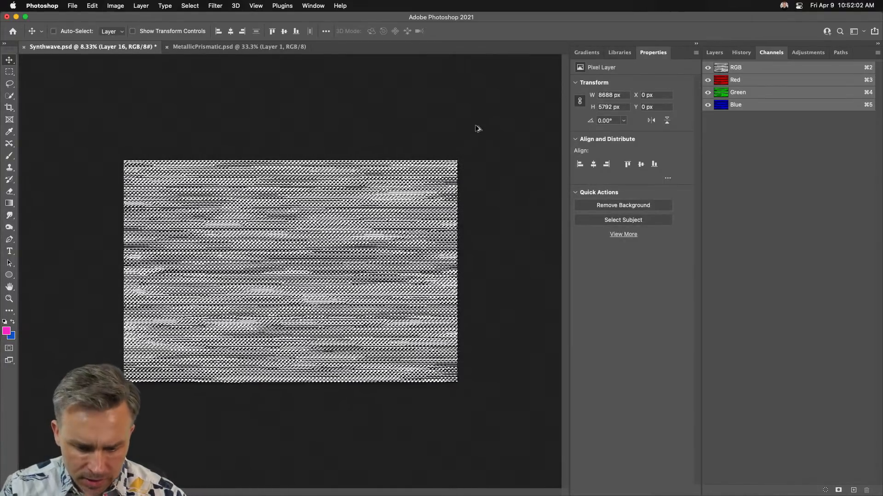
key(super+equal)
key(super+equal)
key(super+equal)
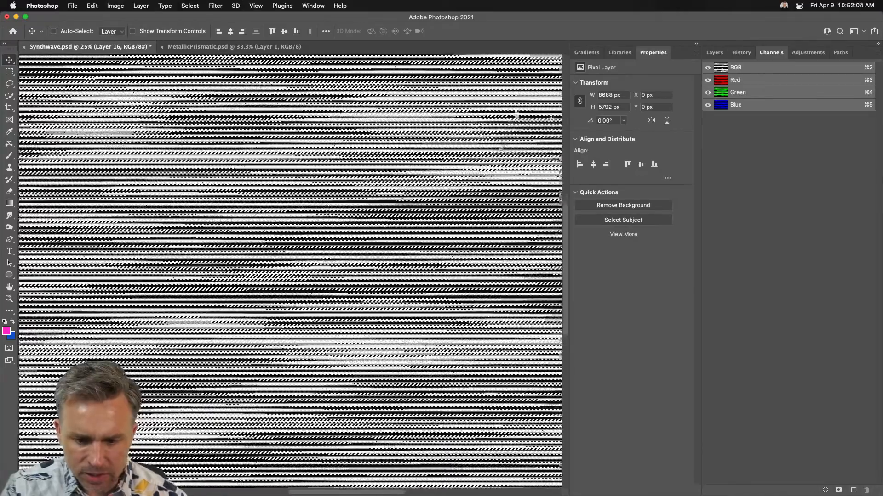
drag(516, 115, 418, 238)
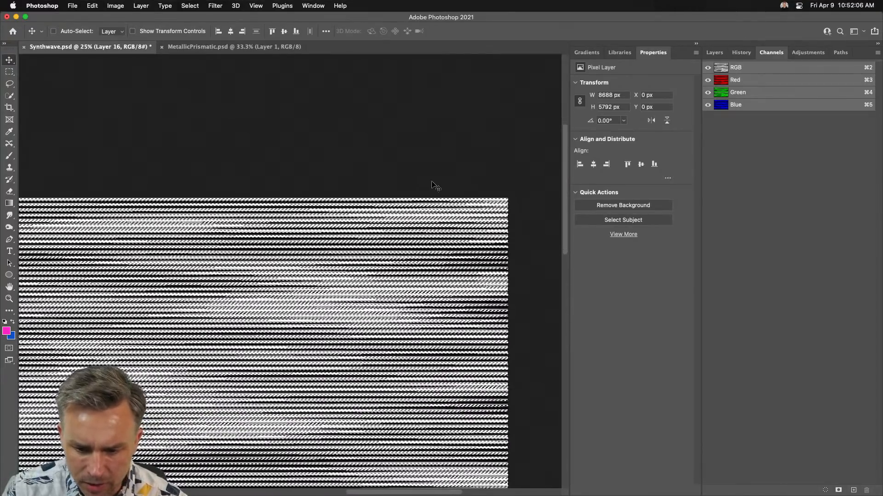
click(714, 52)
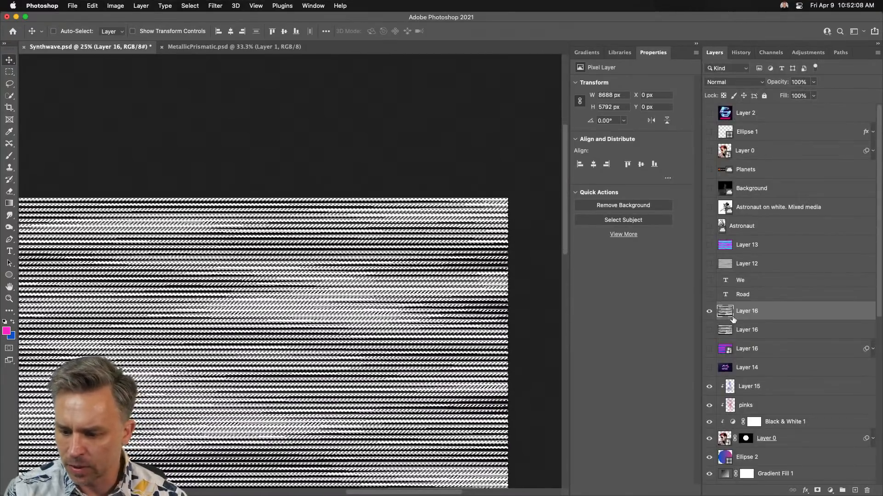
click(817, 490)
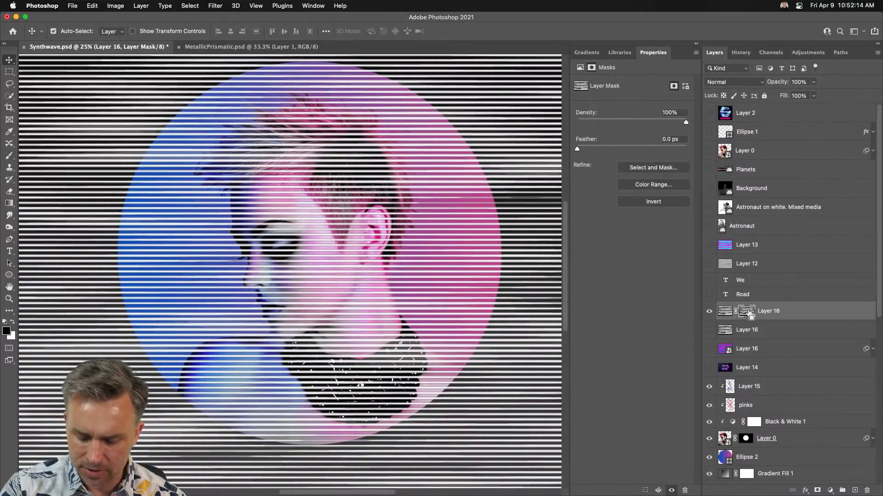
Invert the striped layer's mask to compare the dark lines, and invert it back.
key(super+i)
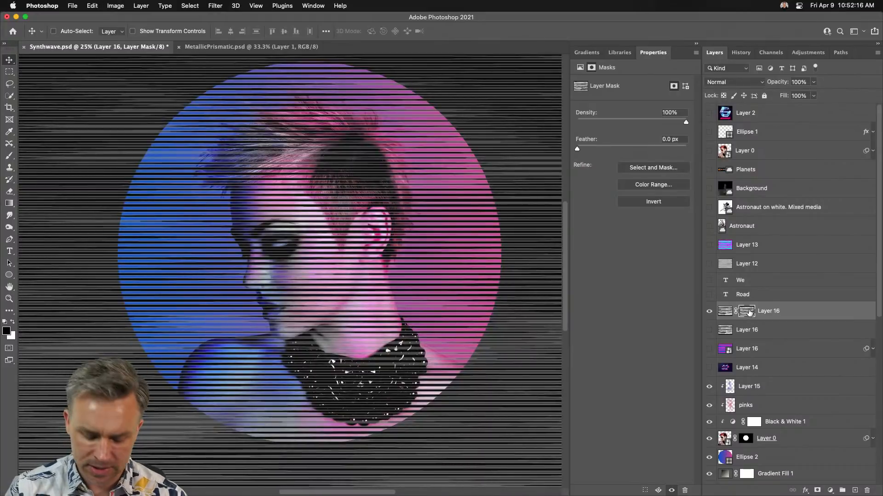
key(super+equal)
key(super+equal)
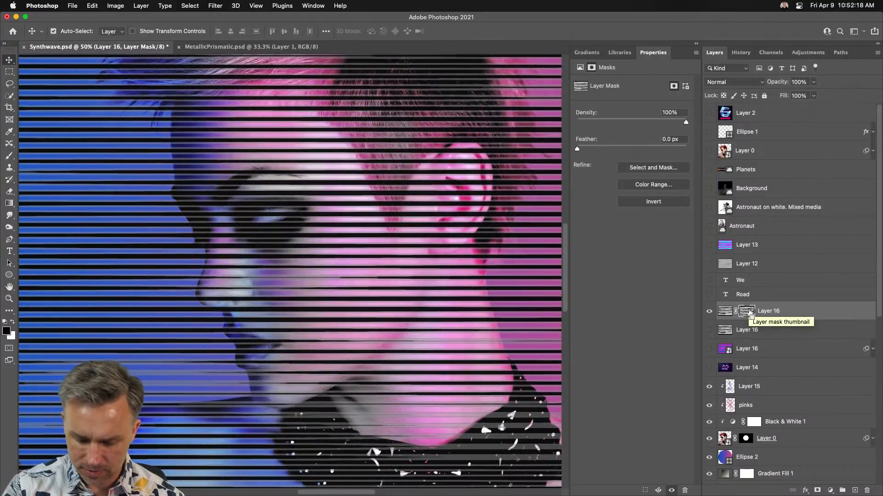
key(super+i)
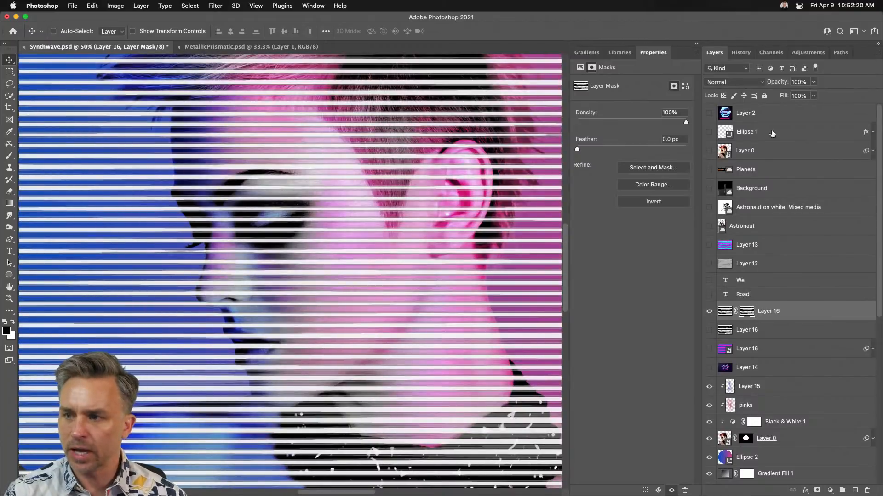
Set the blend mode of the masked stripe layer to Soft Light.
click(735, 82)
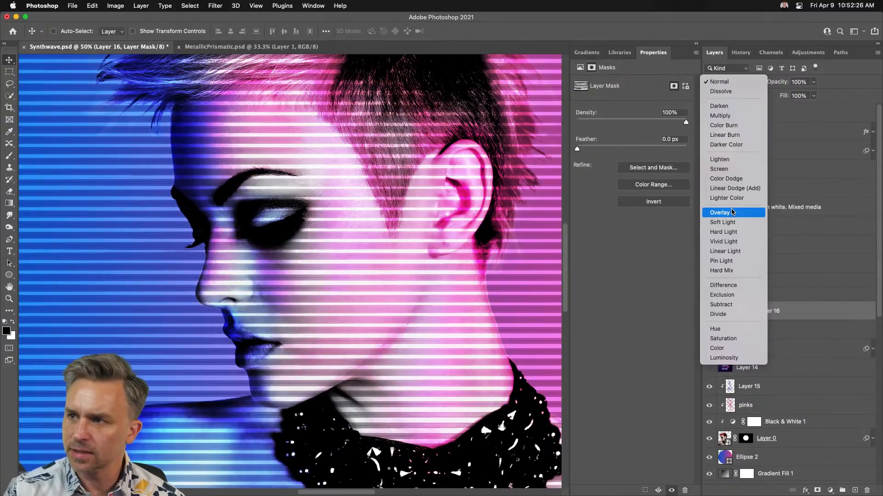
click(734, 222)
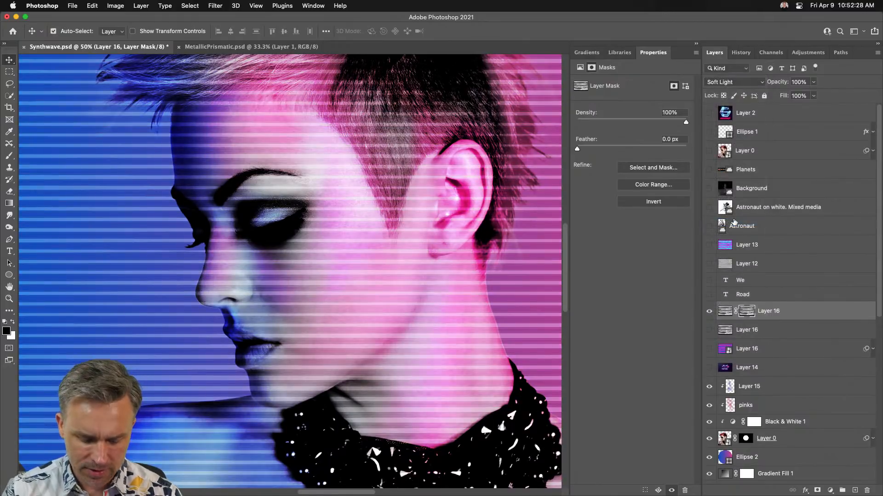
key(super+minus)
key(super+minus)
key(super+equal)
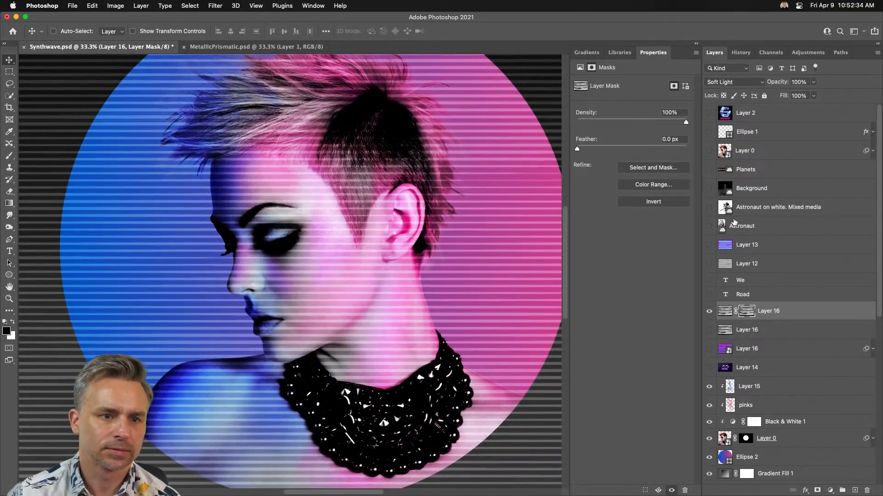
Move the masked Layer 16 directly above Layer 15 and group the layers from Layer 15 down to Ellipse 2.
drag(778, 318, 782, 373)
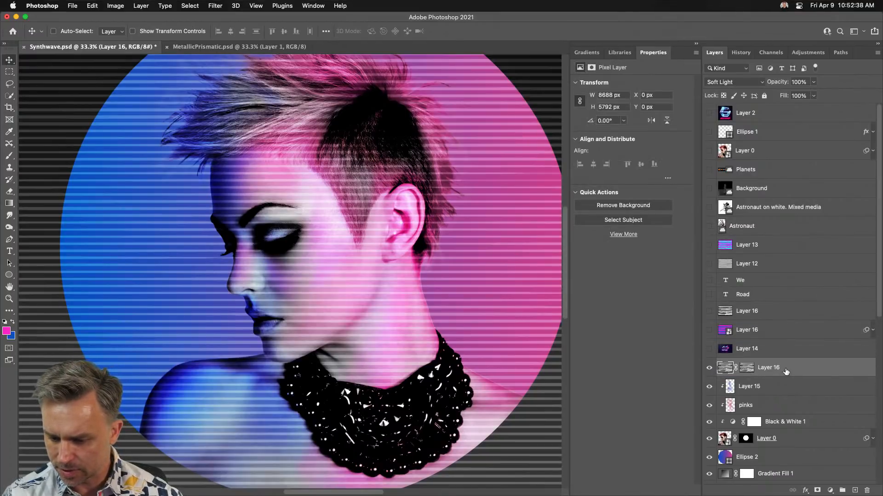
scroll(785, 371, down, 2)
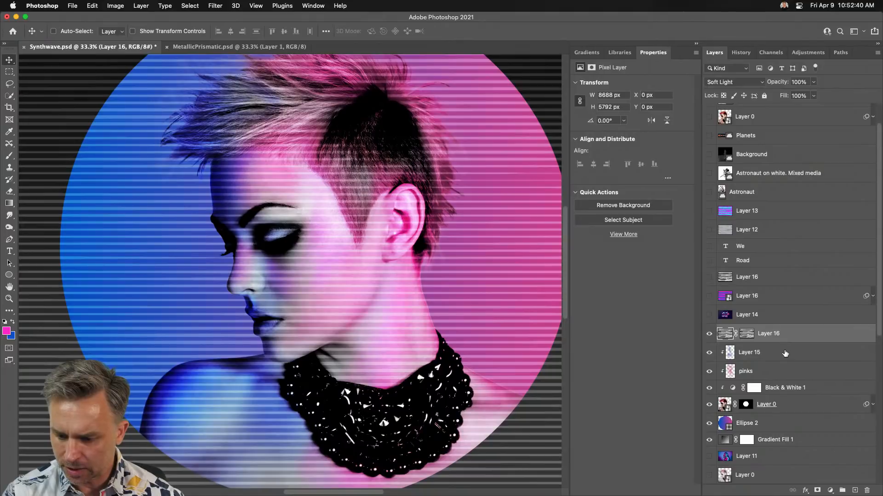
click(785, 353)
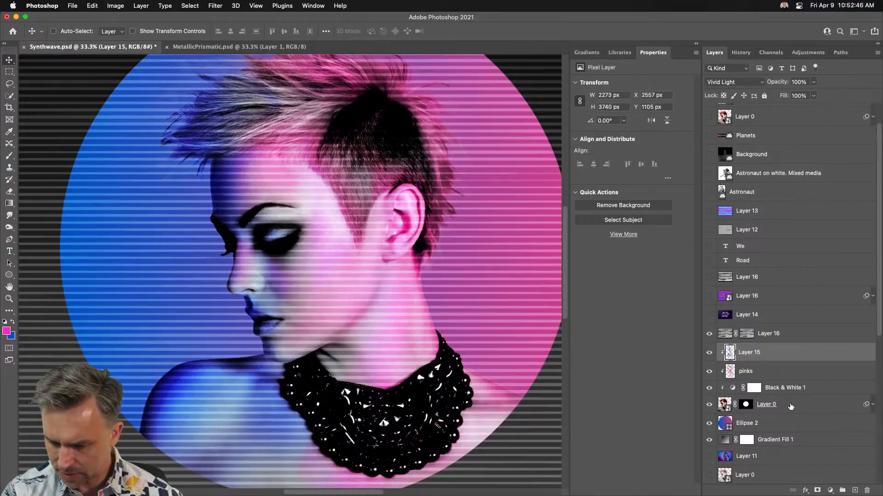
shift+click(785, 422)
key(super+g)
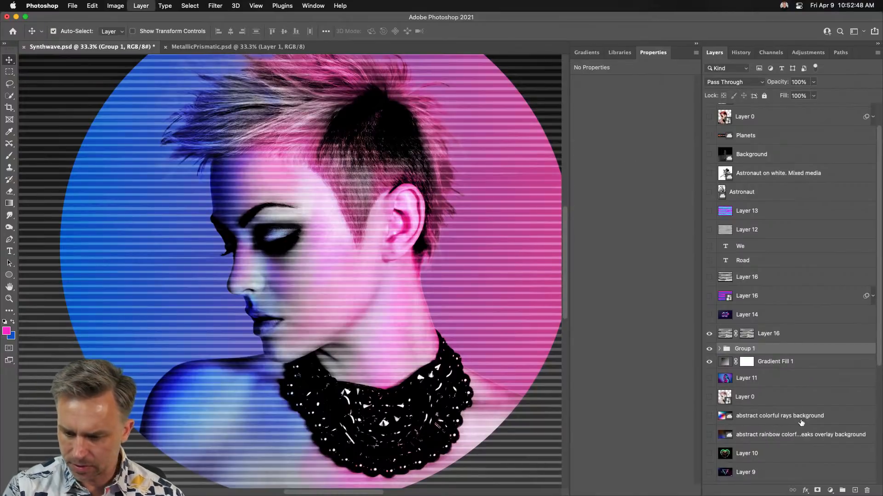
Try clipping the masked stripe Layer 16 to Group 1, and release the clipping mask again.
alt+click(762, 346)
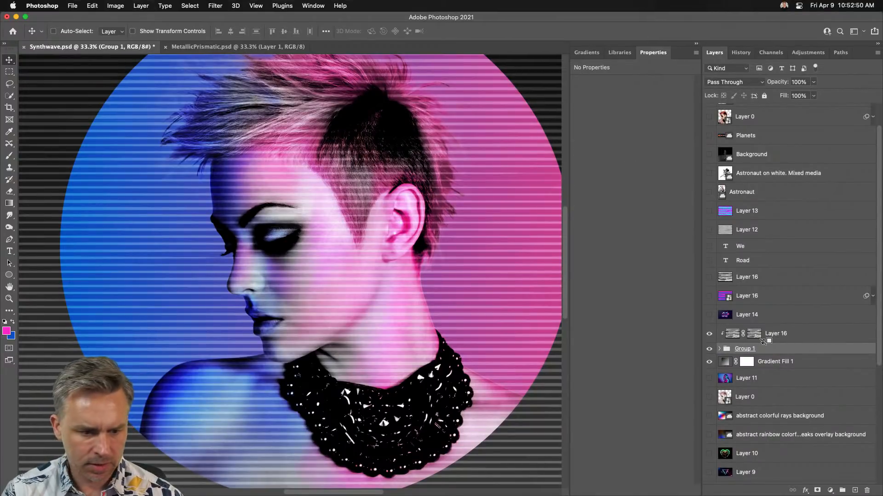
key(super+minus)
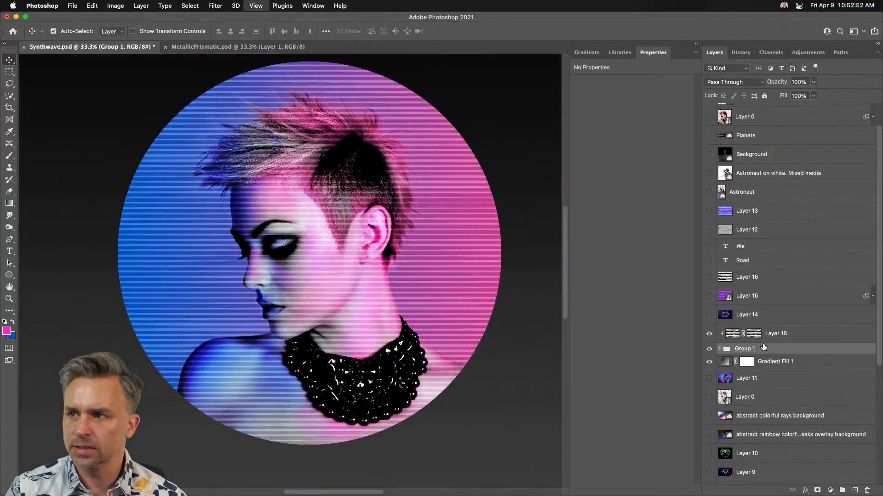
key(super+equal)
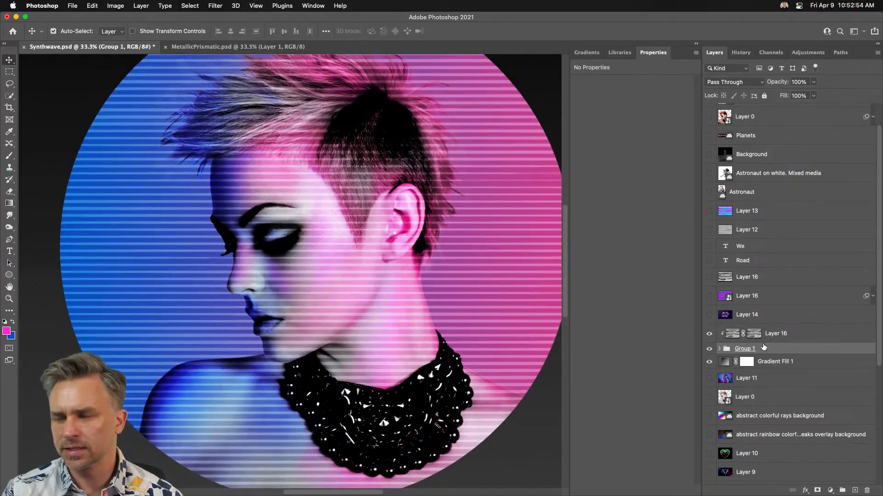
key(super+minus)
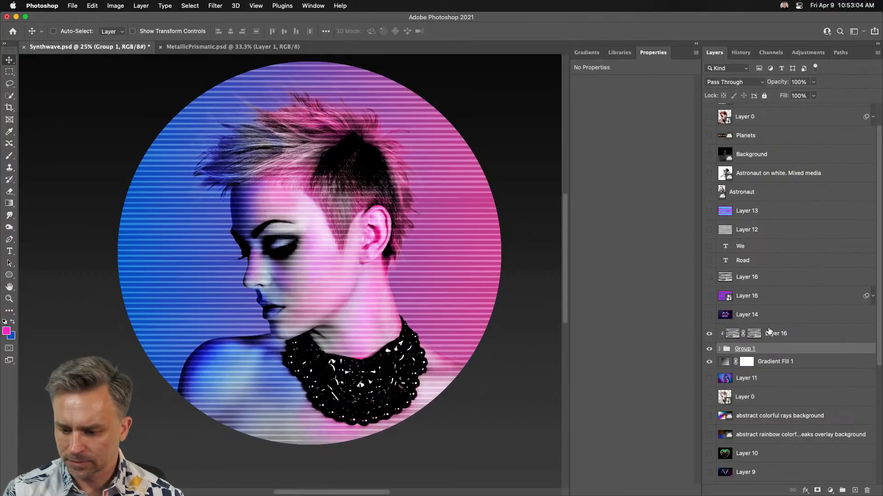
click(745, 334)
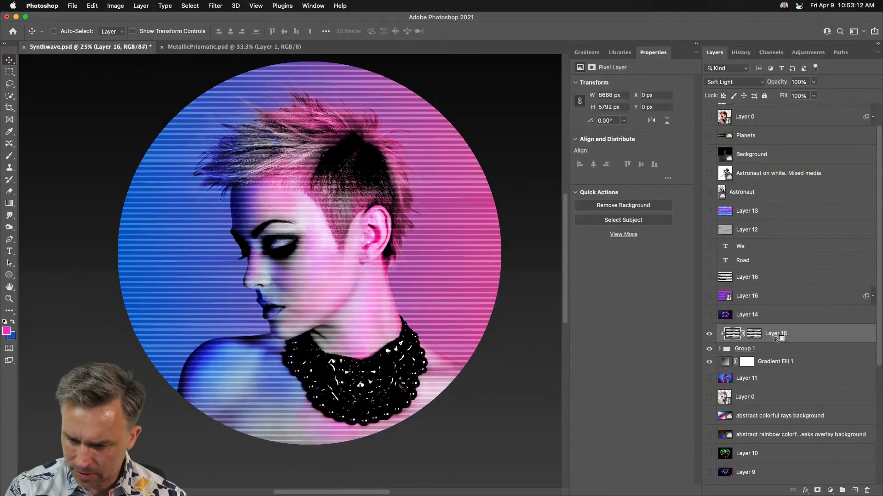
alt+click(777, 343)
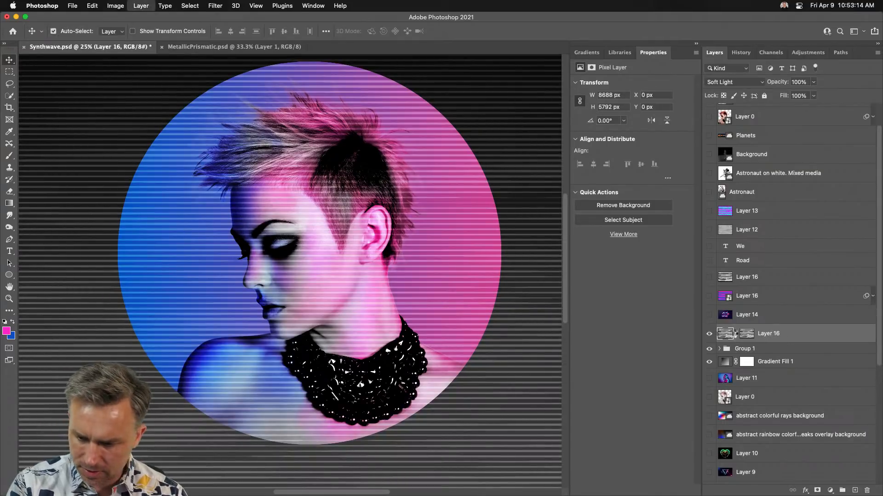
Convert the masked stripe Layer 16 into a smart object and compare the image with the layer hidden and shown.
key(super+shift+o)
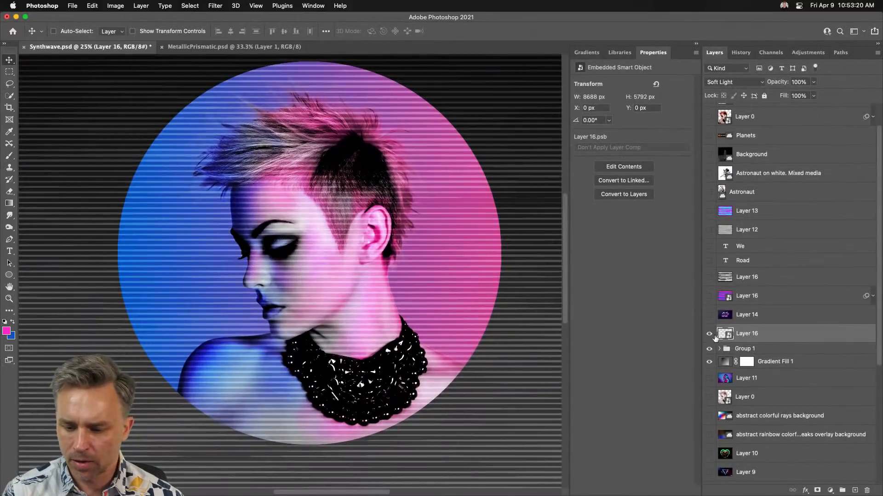
click(709, 335)
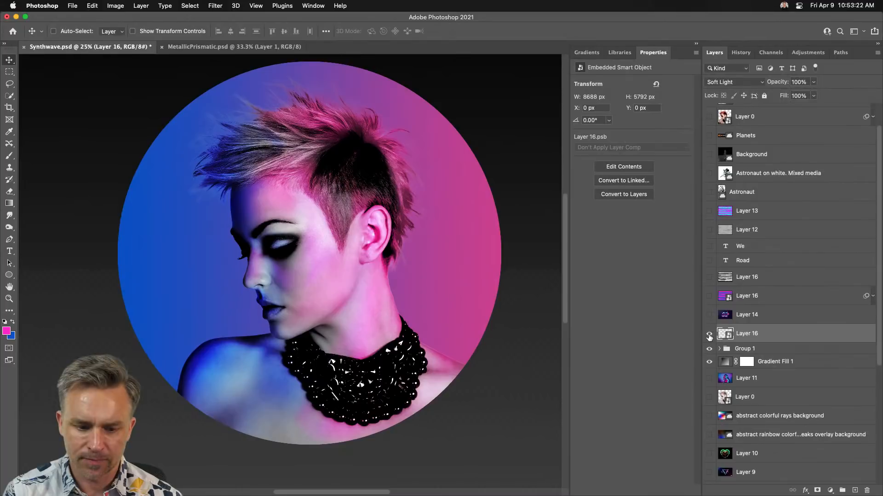
click(709, 335)
click(9, 72)
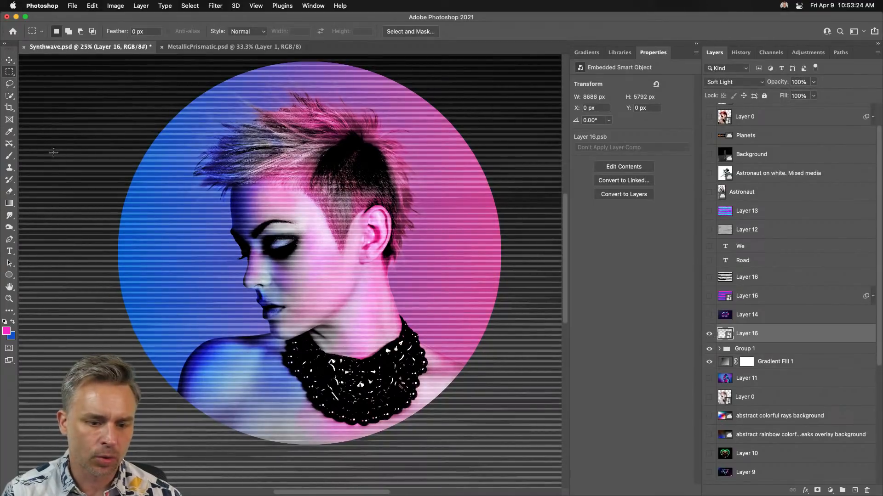
drag(65, 176, 447, 230)
drag(65, 274, 459, 323)
drag(270, 322, 487, 315)
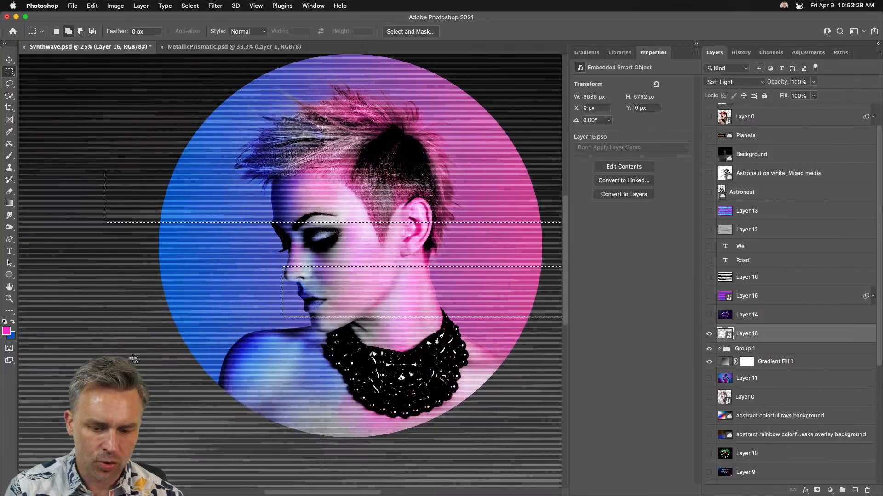
drag(65, 355, 547, 384)
key(super+minus)
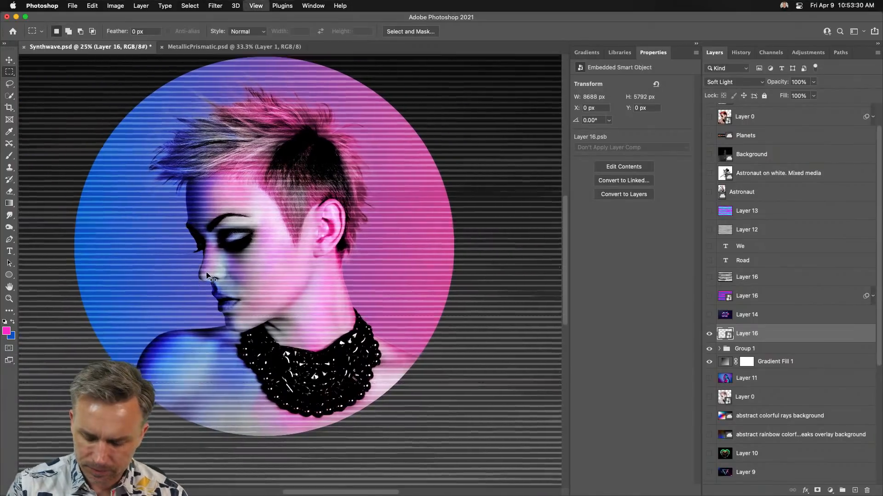
key(super+d)
Select several wide horizontal bands of varying height across the portrait and background with the Rectangular Marquee tool, adding each to the selection.
drag(76, 187, 525, 211)
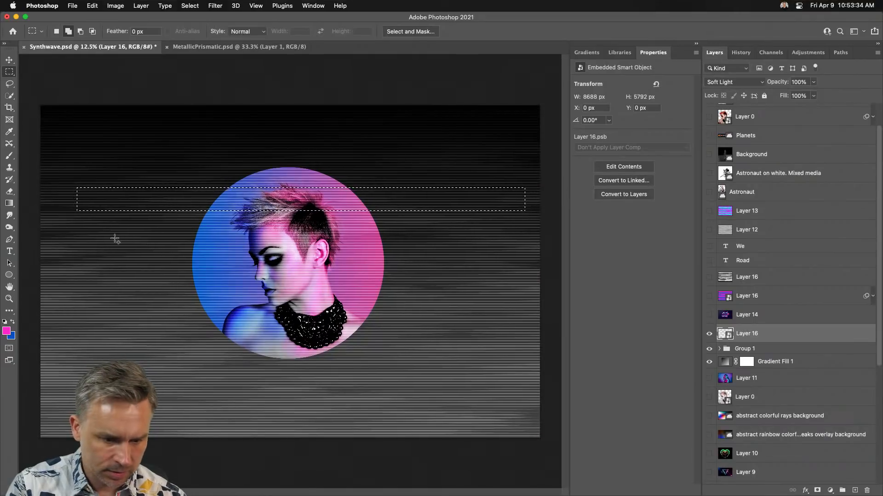
drag(93, 243, 482, 239)
drag(464, 278, 468, 345)
drag(122, 366, 430, 377)
drag(122, 260, 485, 263)
key(super+equal)
key(super+equal)
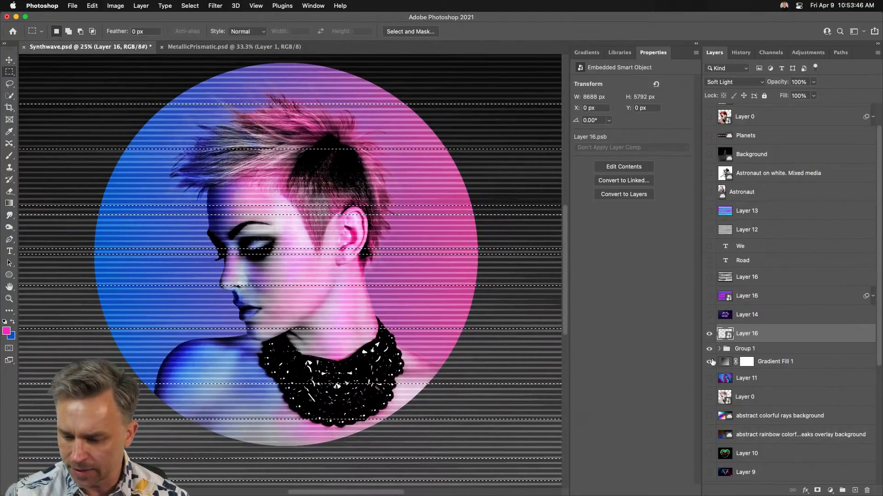
Stamp Layer 15, pinks, Black & White 1 and the masked Layer 0 inside Group 1 into a new merged copy.
click(720, 350)
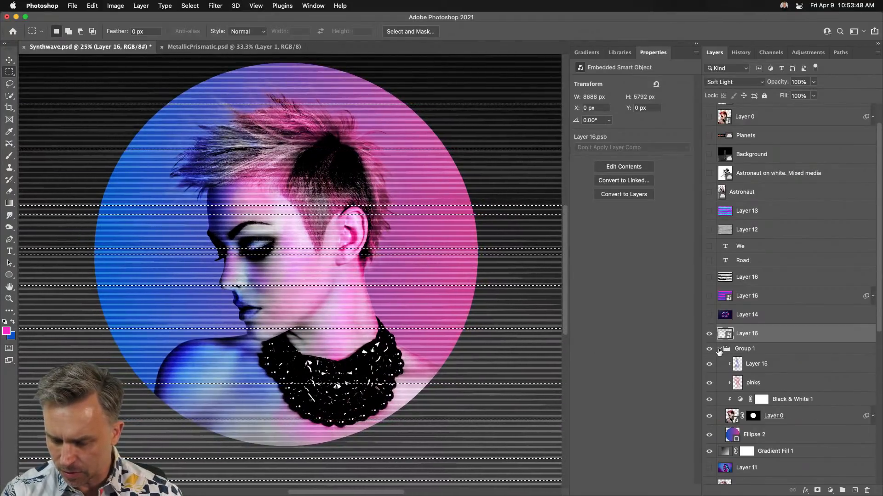
click(764, 364)
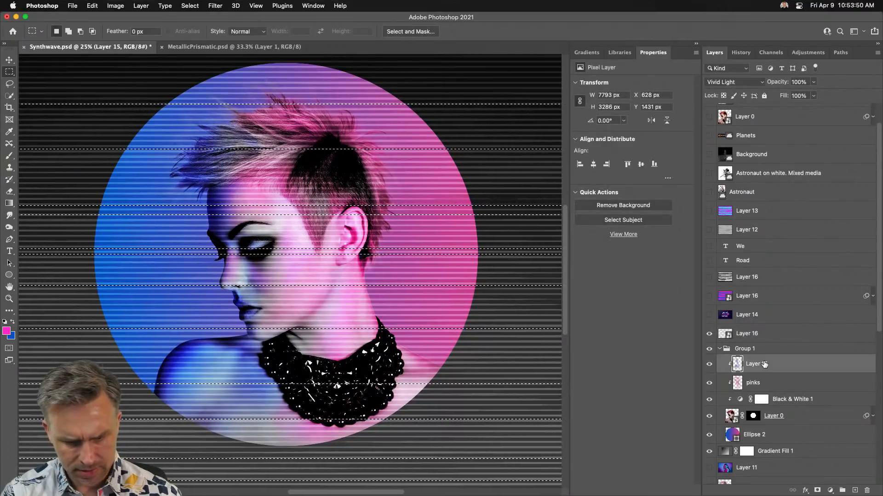
shift+click(801, 421)
scroll(805, 422, down, 2)
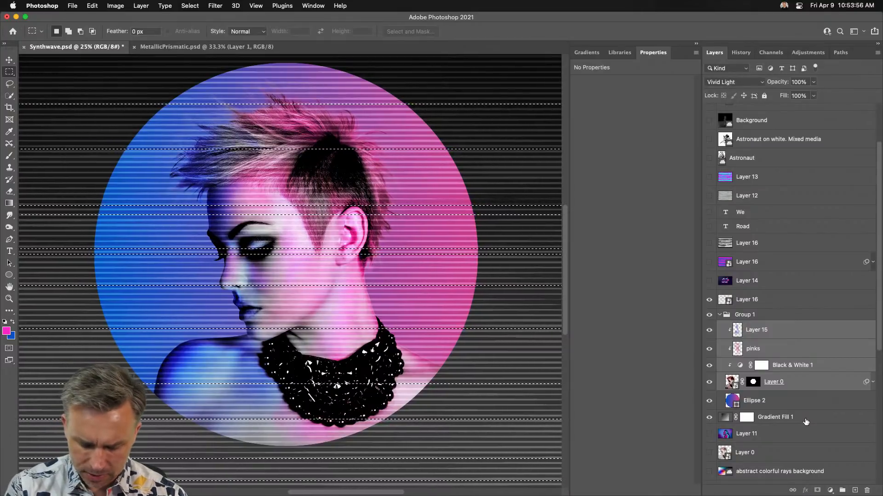
key(alt+super+e)
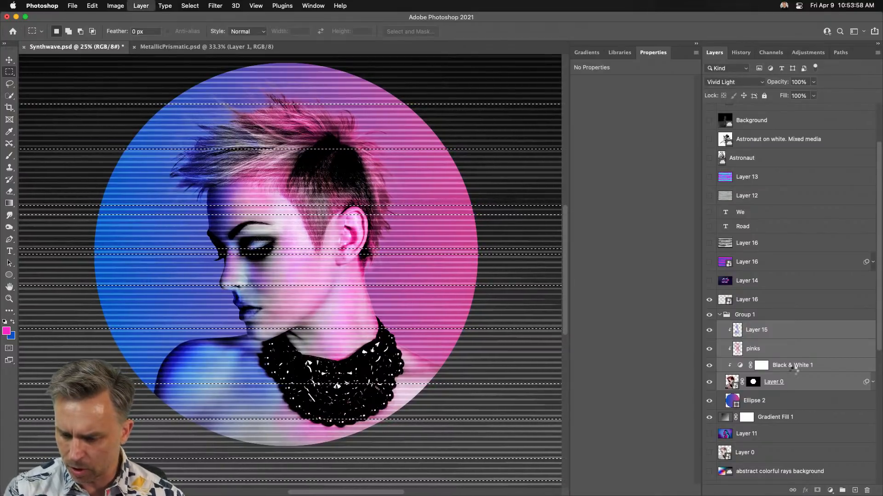
Rename the merged portrait smart object inside Group 1 as model.
double_click(747, 329)
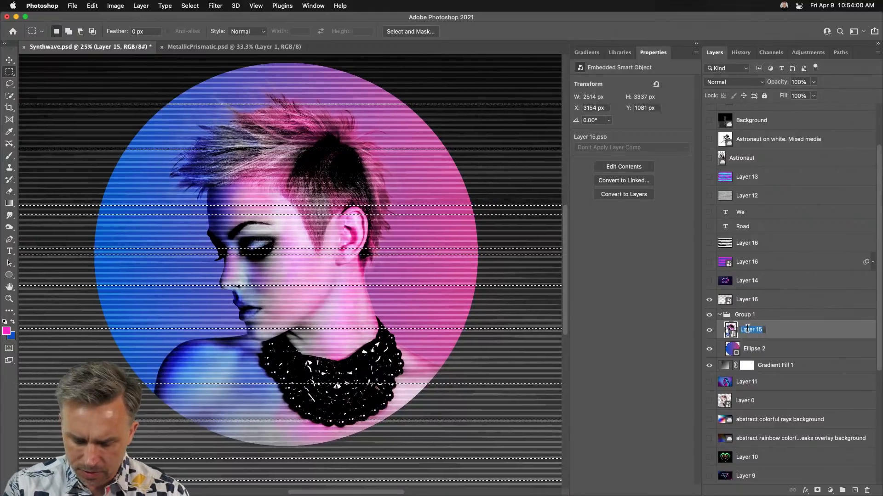
text(mo)
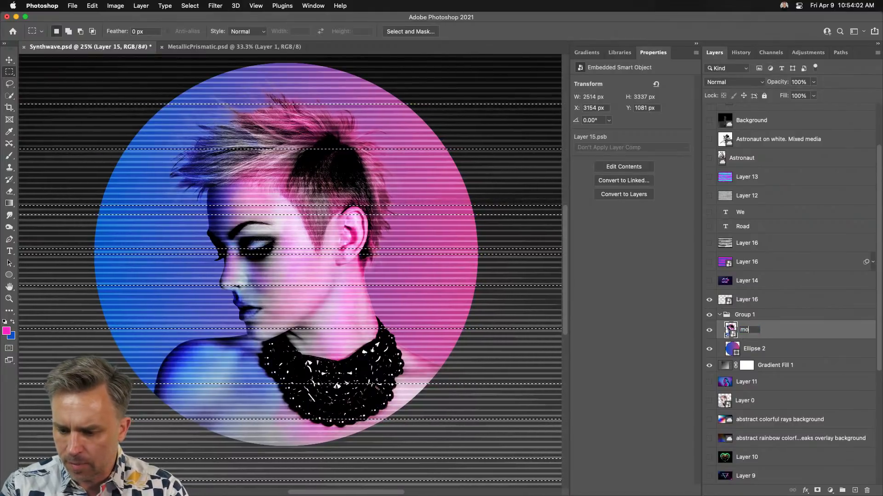
text(del)
key(Return)
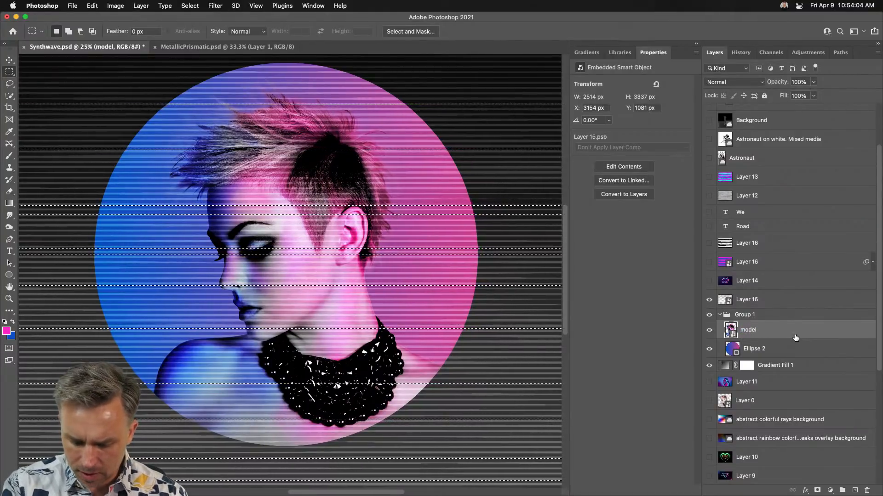
Duplicate the whole model smart object within Group 1 and hide the lower copy.
key(super+j)
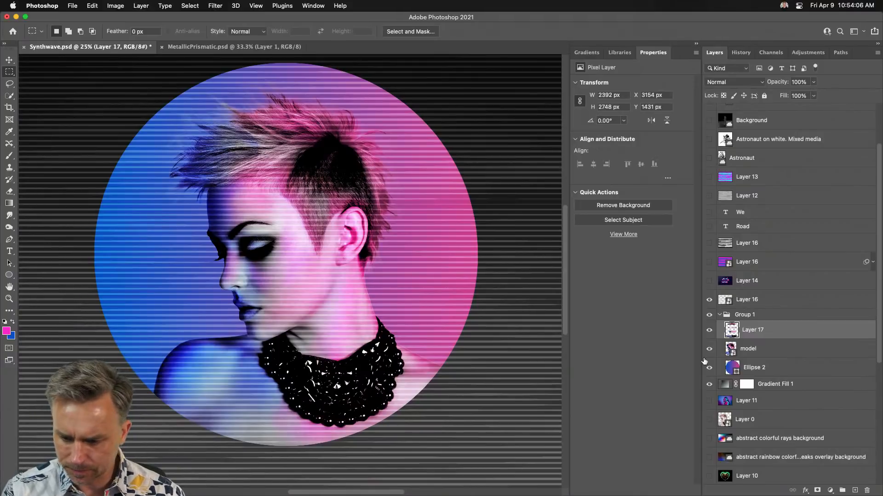
key(super+z)
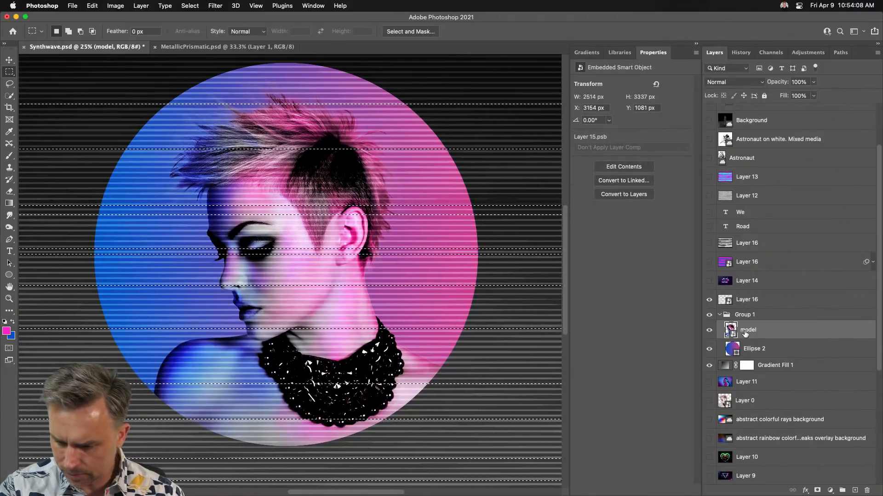
drag(742, 331, 854, 490)
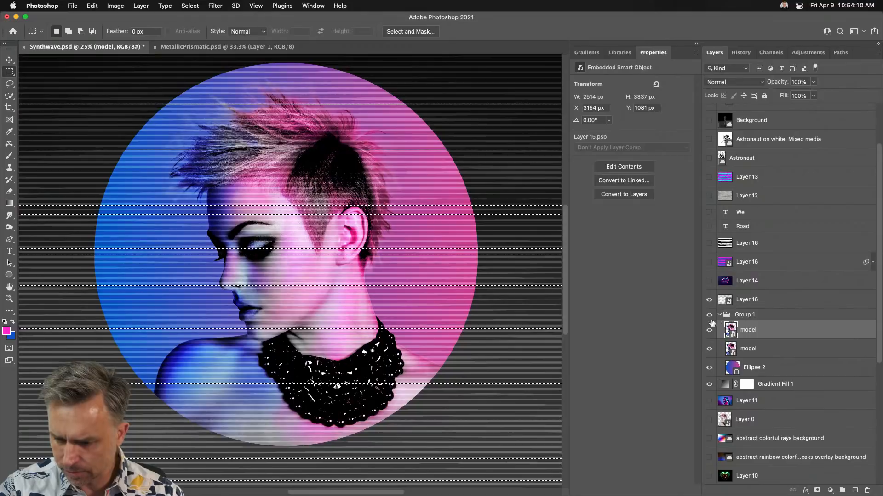
click(708, 350)
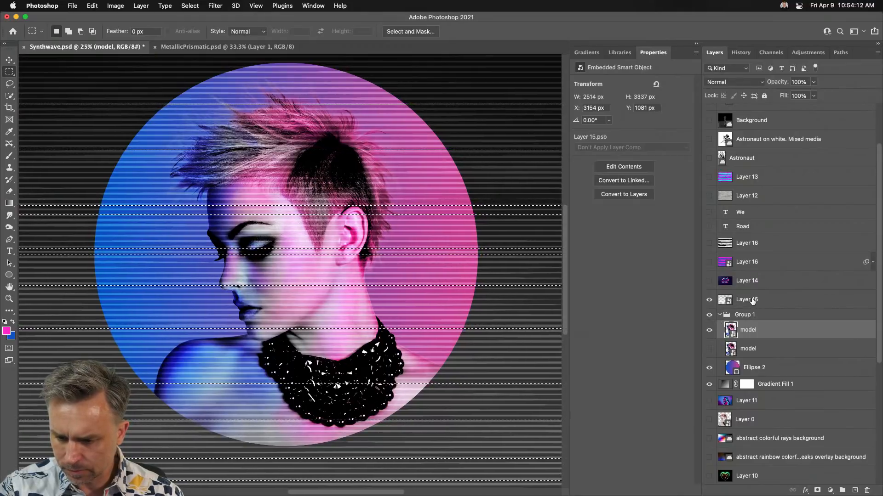
drag(748, 301, 758, 341)
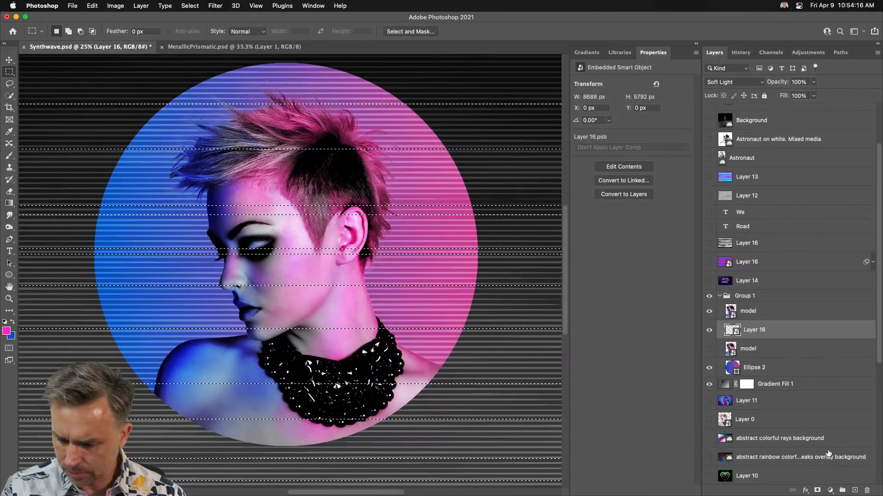
key(super+z)
click(758, 334)
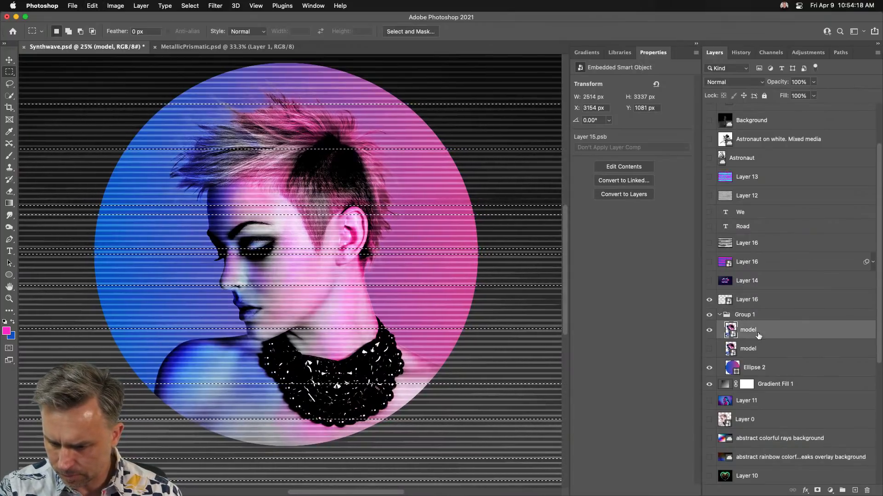
Add a new layer above the model copies and fill the selected horizontal bands with the pink foreground color.
click(856, 490)
key(i)
key(shift+BackSpace)
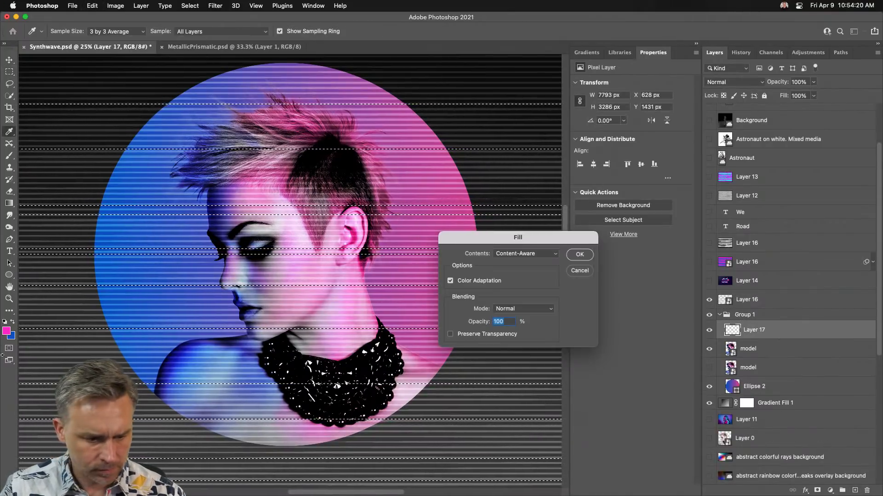
click(547, 254)
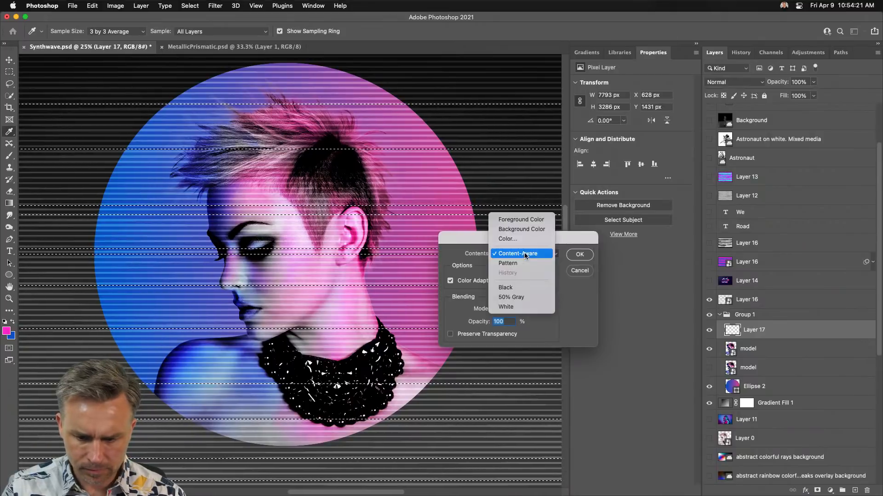
click(521, 220)
click(578, 255)
key(m)
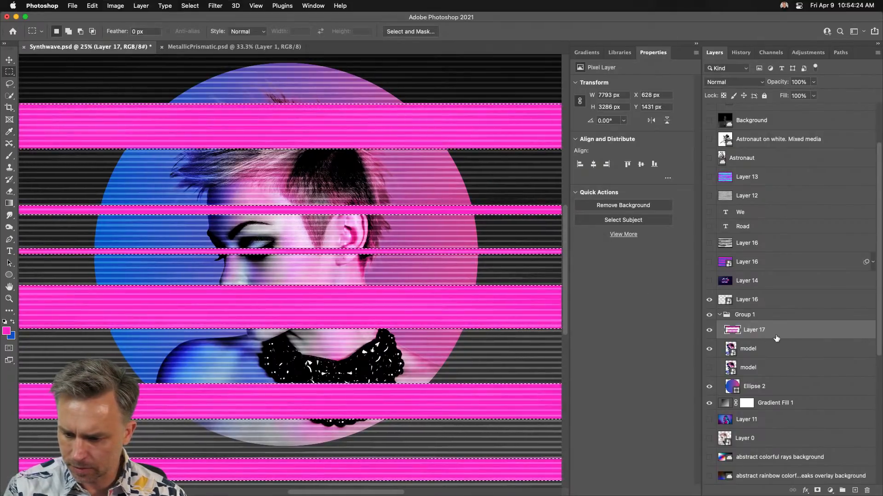
Move the pink bands layer directly below the upper model copy, clear the selection and hide the striped Layer 16.
drag(782, 335, 759, 350)
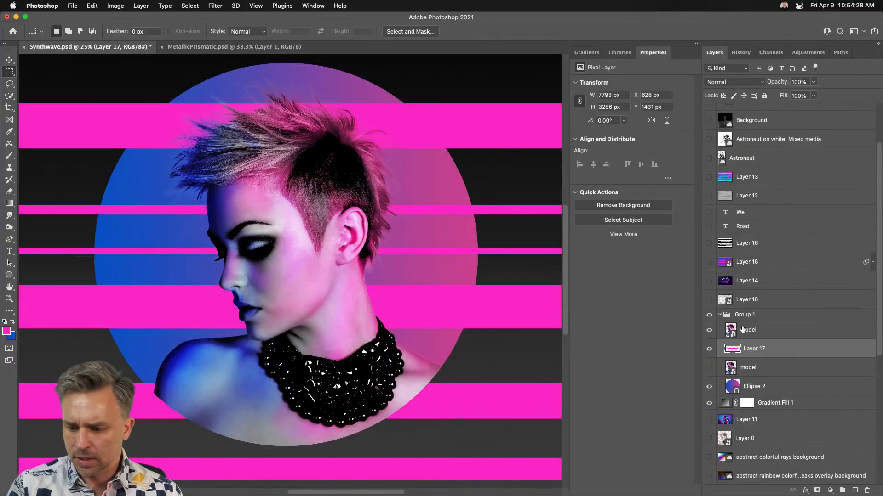
click(708, 331)
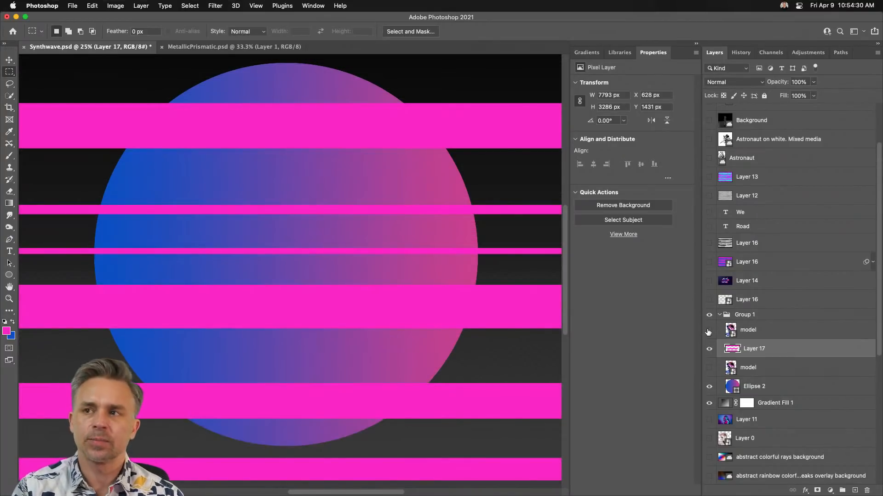
click(708, 330)
Clip the upper model copy to the pink bands of Layer 17 and show the lower model copy.
drag(810, 334, 761, 339)
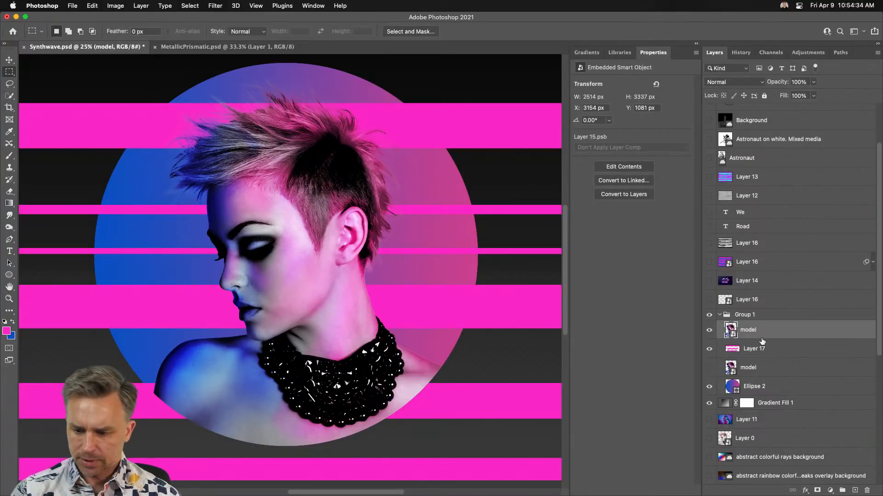
drag(763, 343, 765, 338)
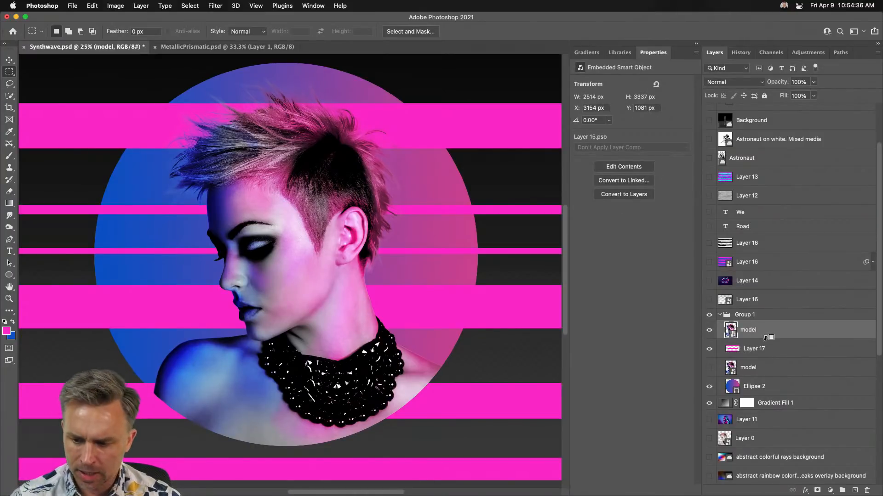
alt+click(765, 337)
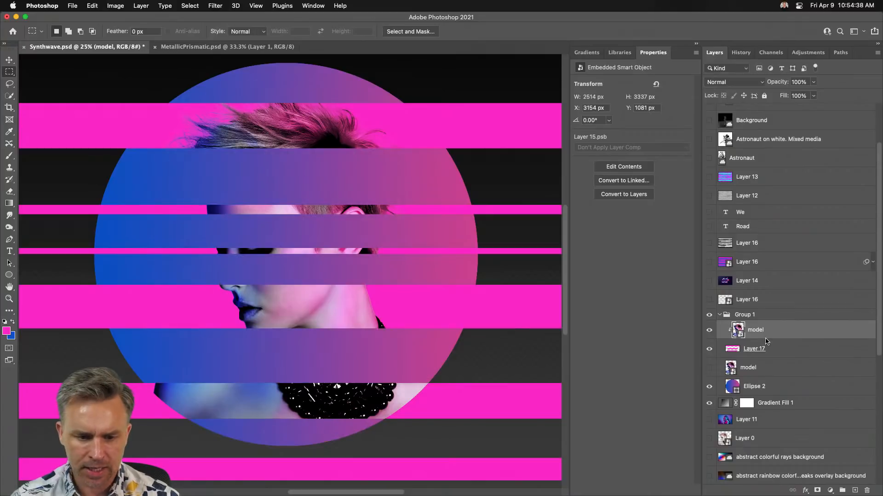
click(709, 368)
Shift the clipped model copy 40 px to the right with the Move tool and inspect the offset bands up close.
click(9, 60)
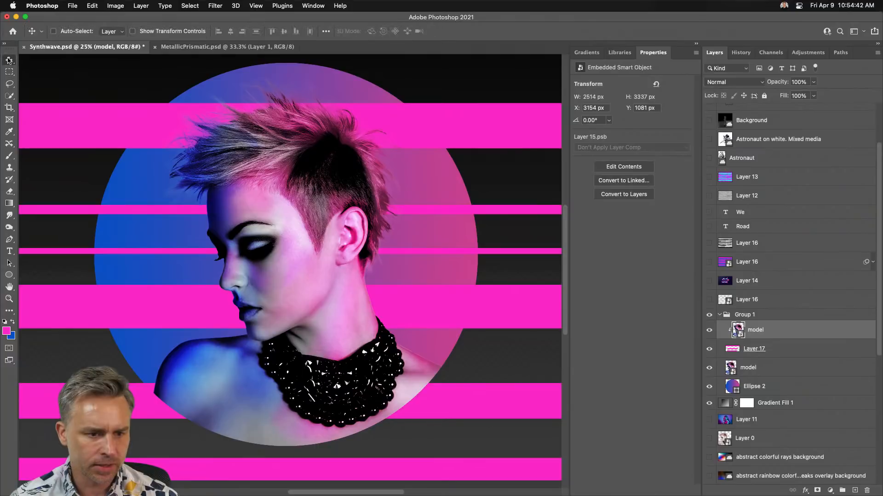
key(shift+Right)
key(shift+Right)
key(shift+Right)
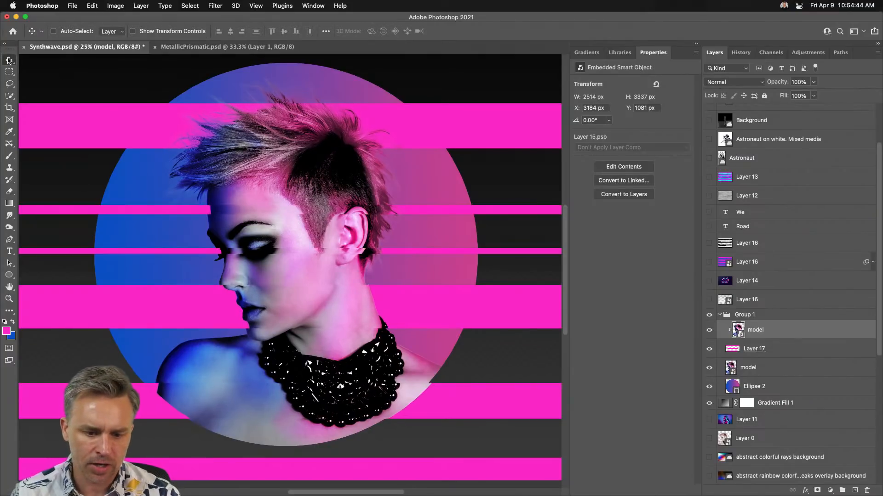
key(super+equal)
key(super+equal)
key(super+equal)
key(super+equal)
key(super+equal)
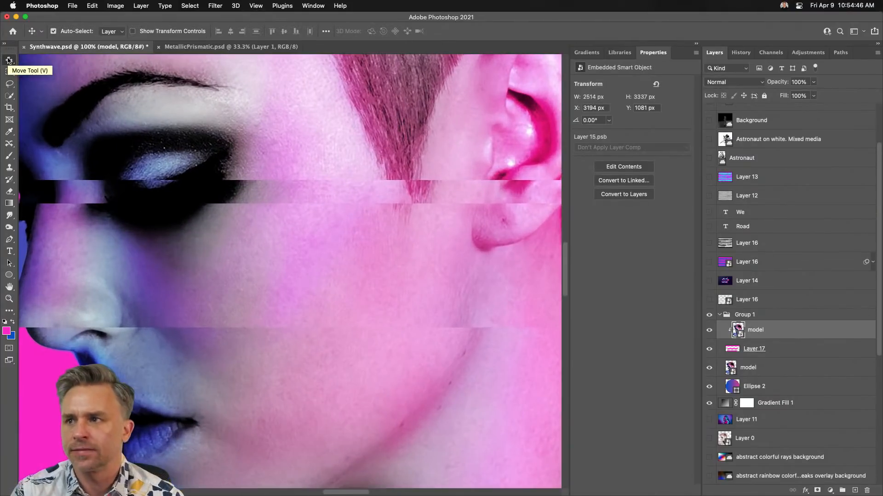
key(super+minus)
key(super+minus)
key(super+minus)
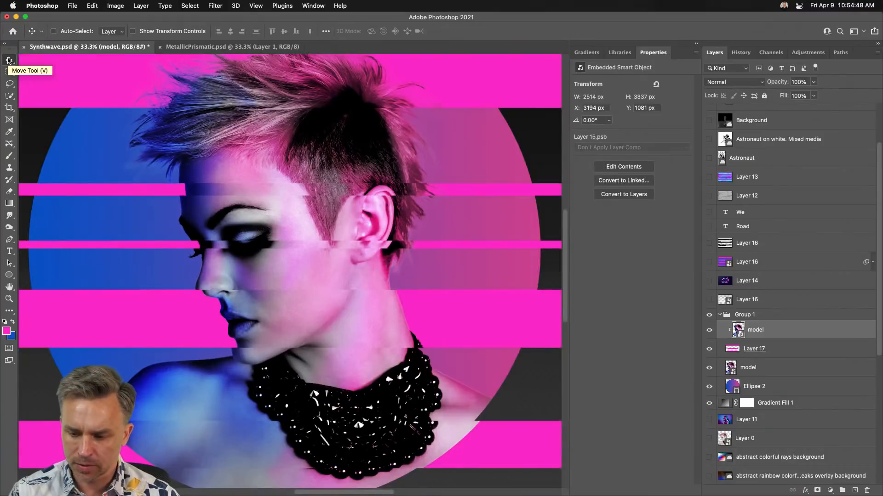
Mask the upper model copy with a selection loaded from the pink bands, then delete Layer 17.
super+click(733, 353)
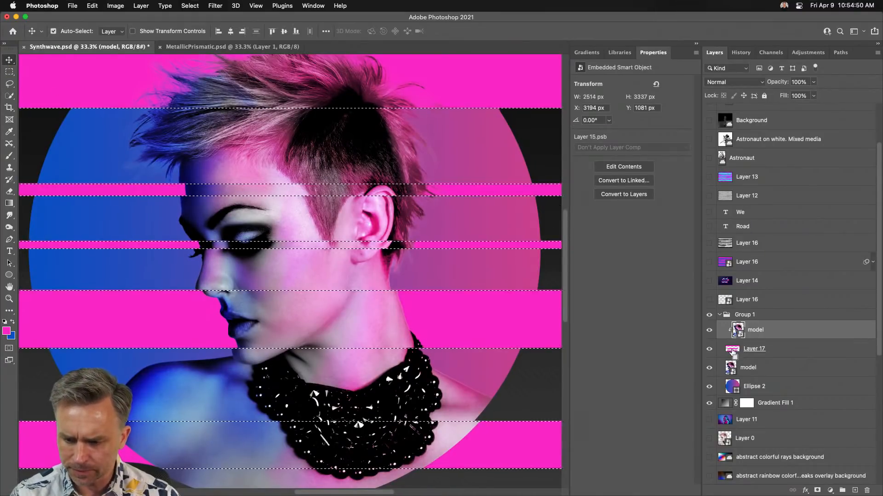
click(816, 491)
click(773, 350)
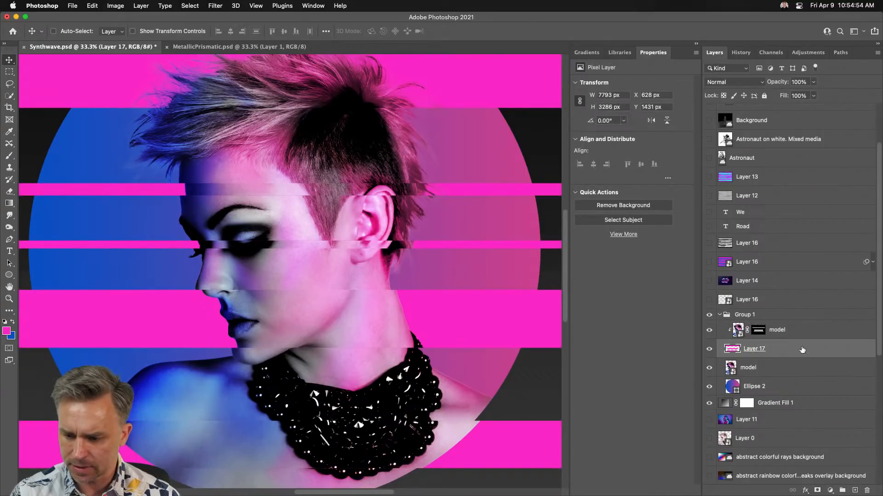
key(BackSpace)
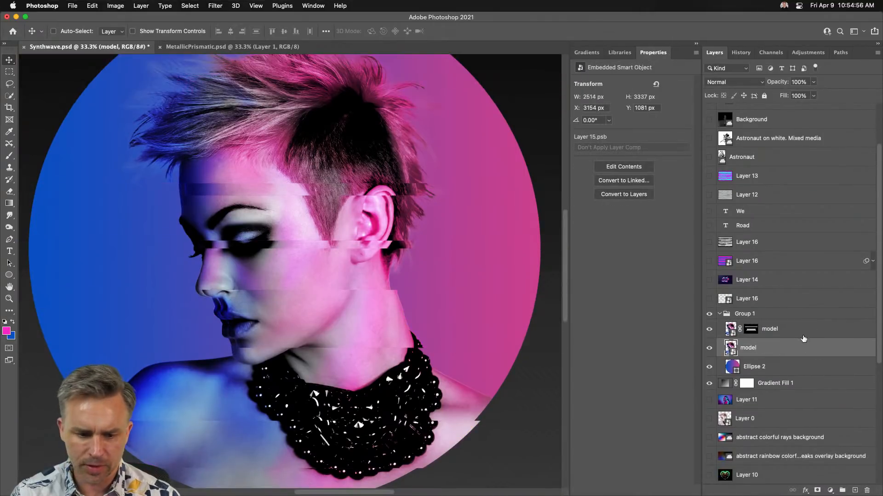
Duplicate the masked model layer and delete the layer mask from the new top copy.
click(787, 337)
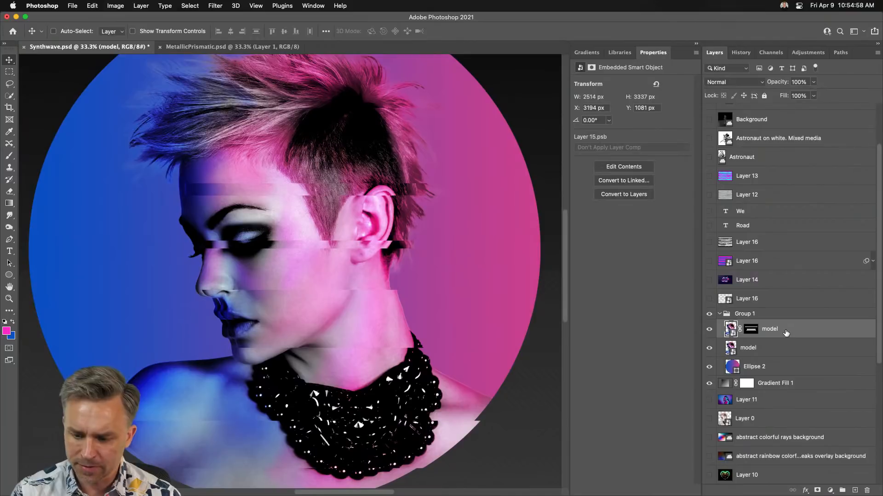
key(super+j)
click(752, 332)
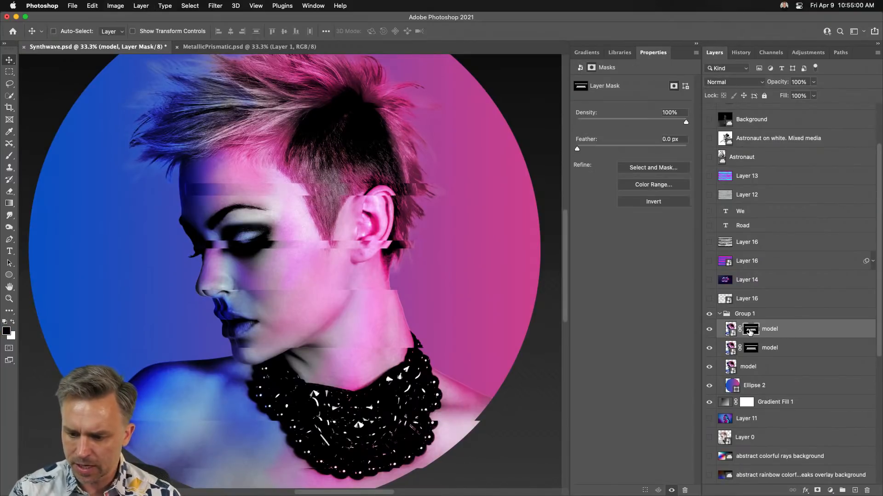
right_click(751, 329)
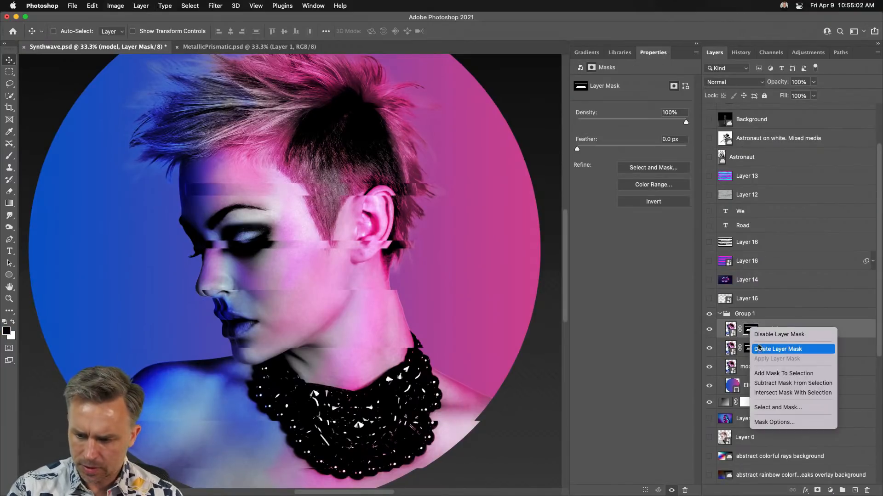
click(777, 349)
key(super+minus)
key(super+minus)
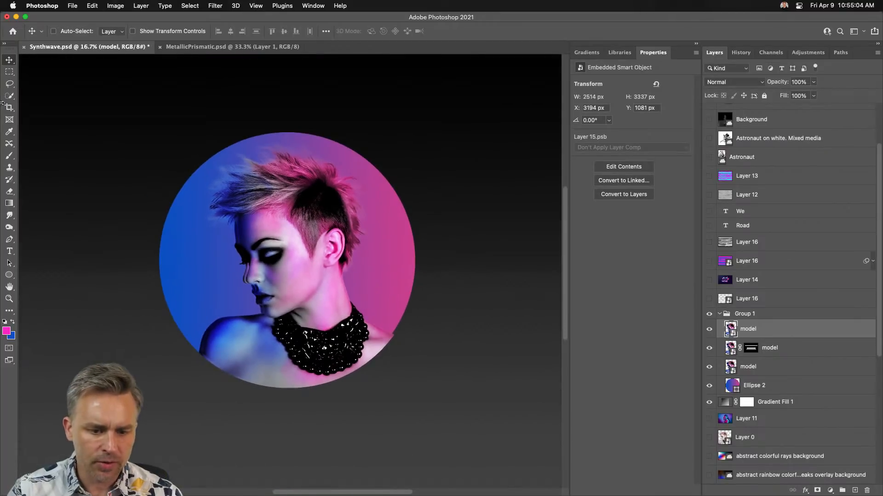
Select four narrow horizontal bands across the circle's upper edge, hair, eyes and necklace, and mask the top model copy with them.
click(9, 71)
drag(102, 183, 500, 197)
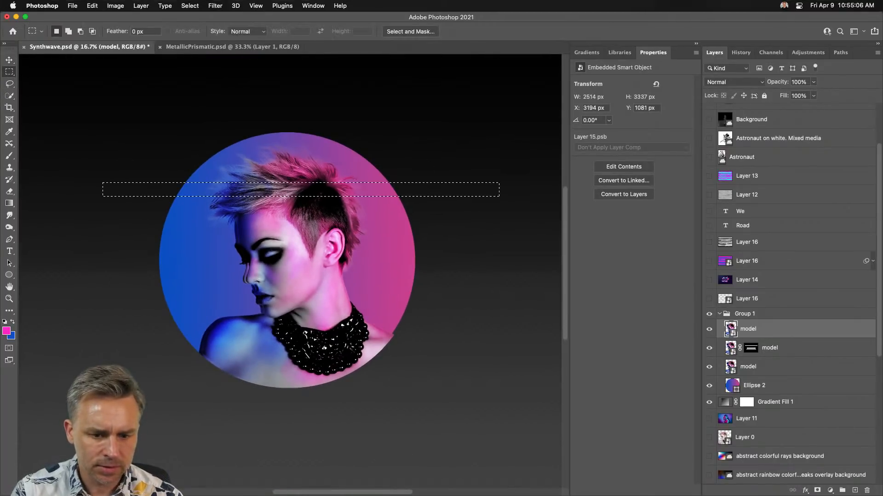
drag(87, 222, 454, 249)
drag(168, 145, 417, 156)
drag(97, 334, 281, 327)
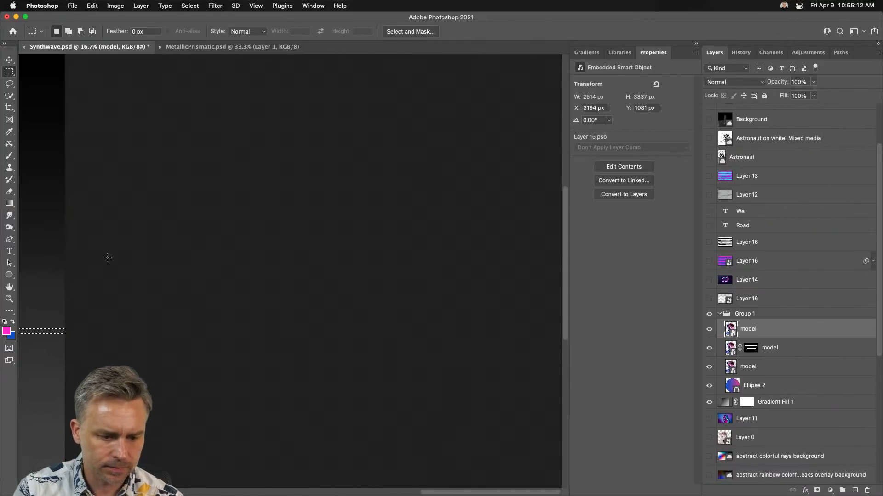
drag(64, 211, 621, 253)
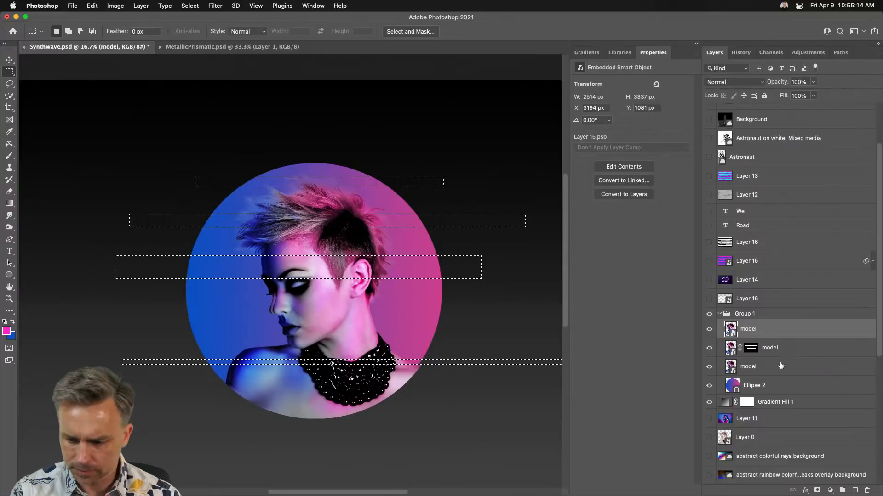
click(817, 490)
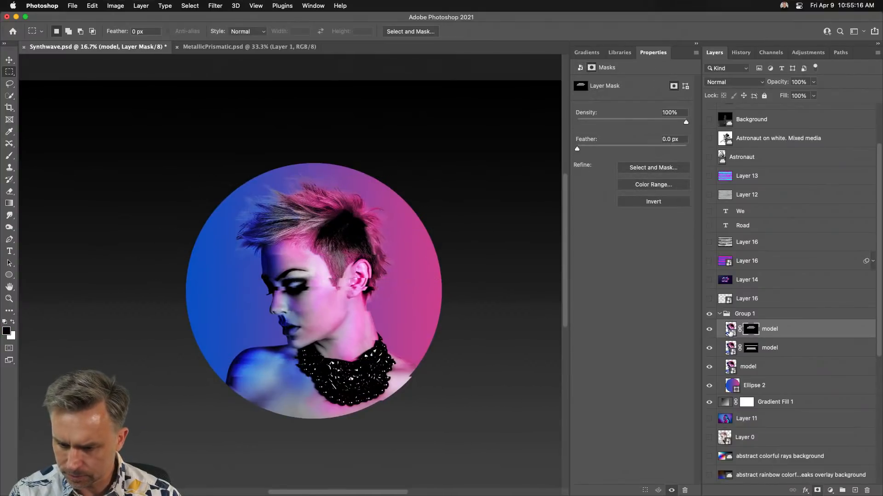
Unlink the top model copy's image from its layer mask, keeping the image targeted and the face in close view.
click(730, 329)
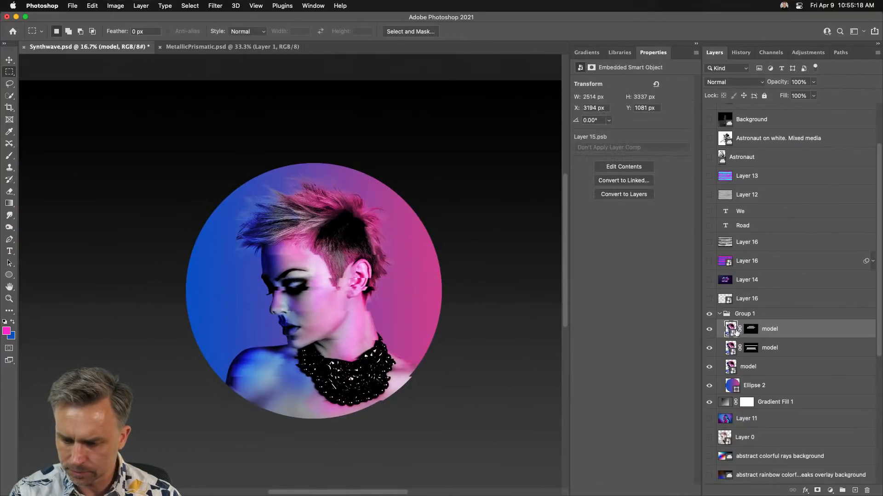
click(740, 330)
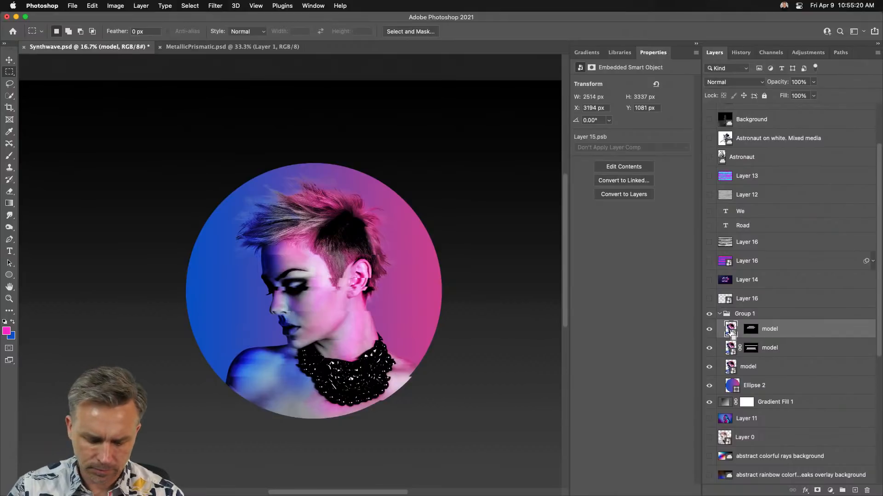
key(super+plus)
drag(343, 316, 324, 199)
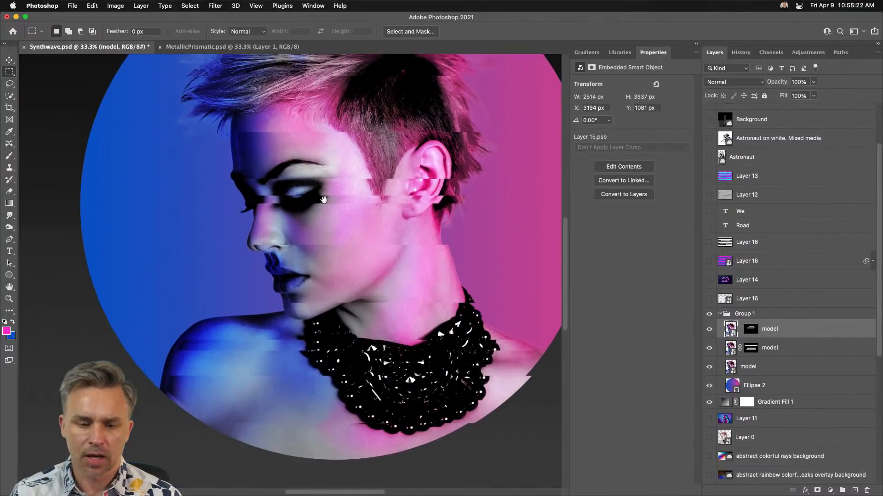
Shift the top model copy's image 50 px to the left inside its stationary layer mask.
click(9, 60)
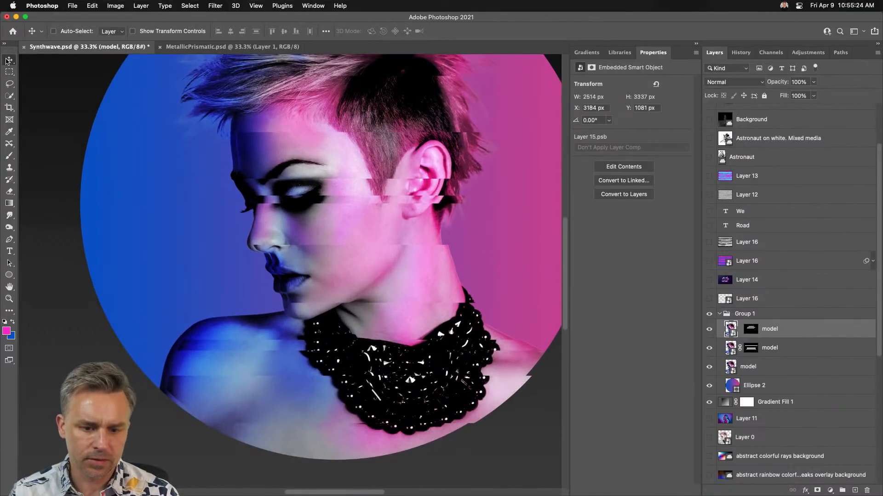
key(shift+Left)
key(shift+Left)
key(shift+Left)
key(shift+Left)
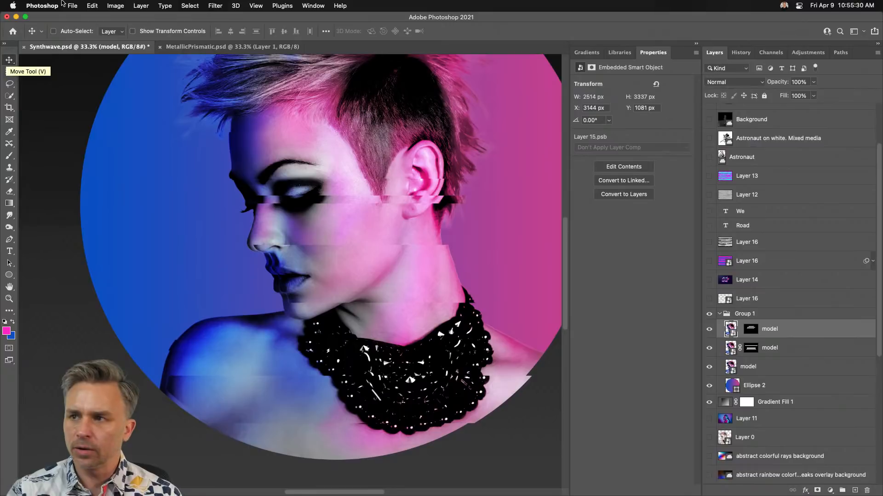
drag(191, 155, 179, 207)
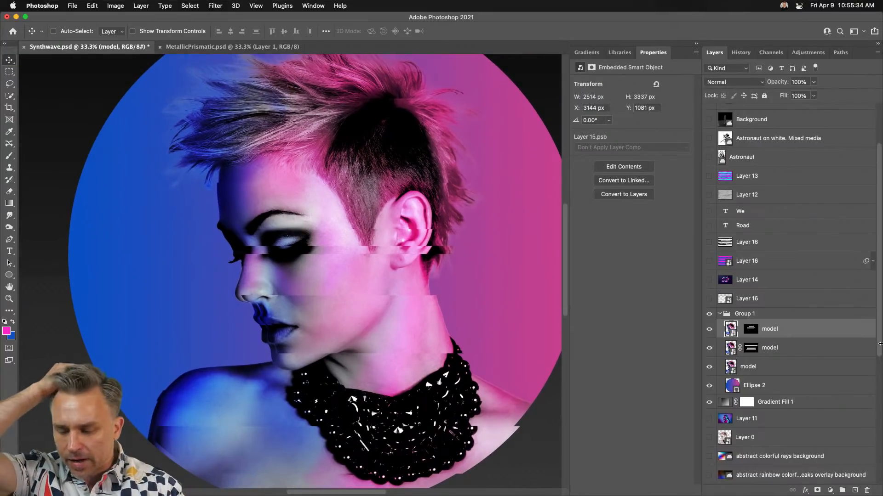
Show the Layer 16 scan lines above Group 1, clip them to the group and reduce their opacity to 19%.
click(708, 243)
click(709, 244)
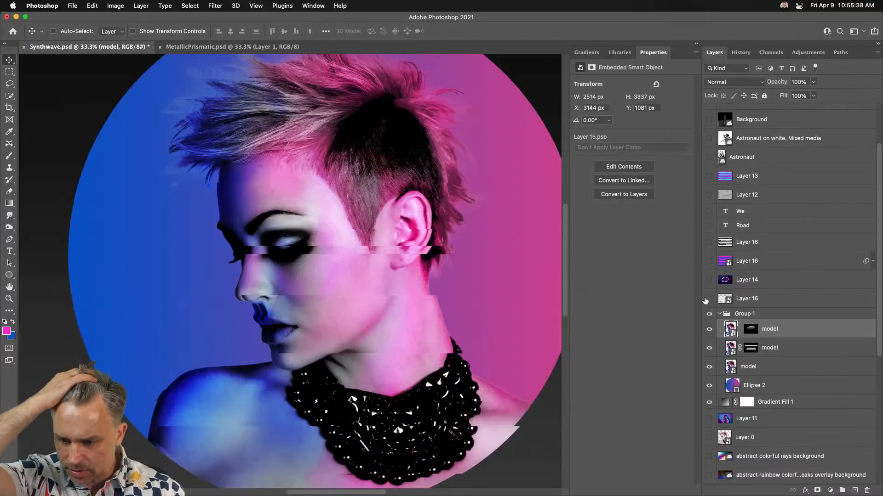
click(776, 303)
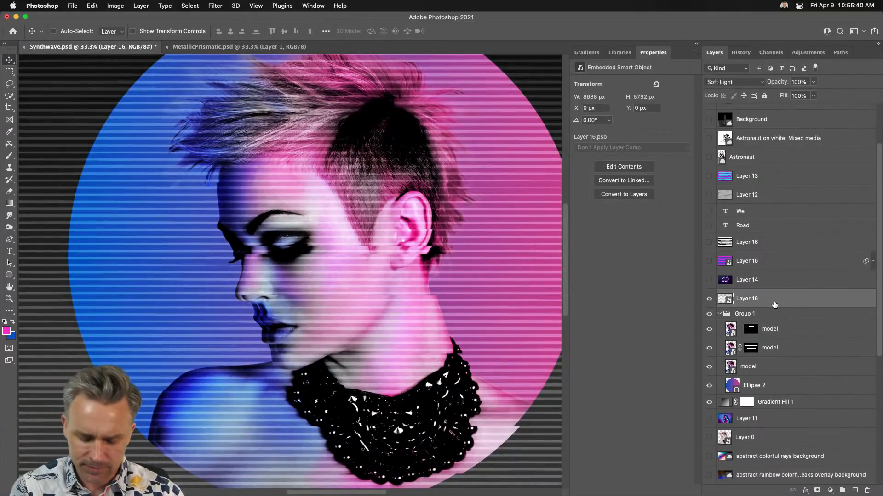
alt+click(775, 302)
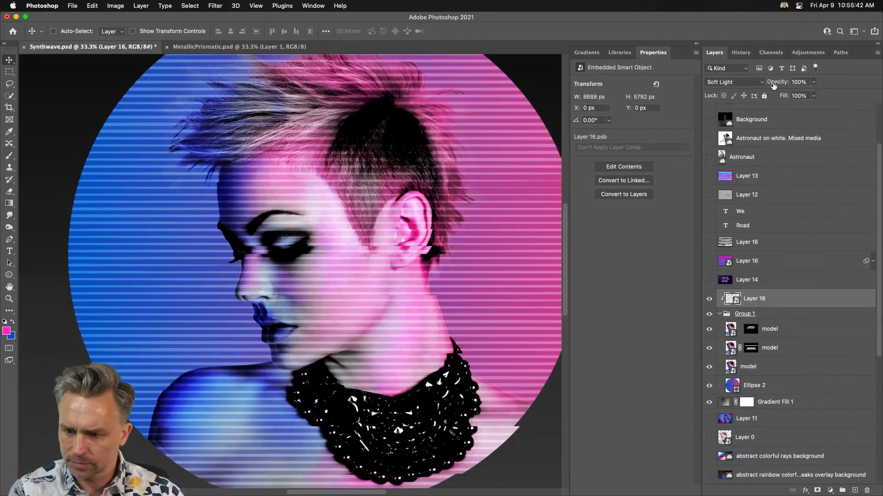
drag(777, 85, 728, 85)
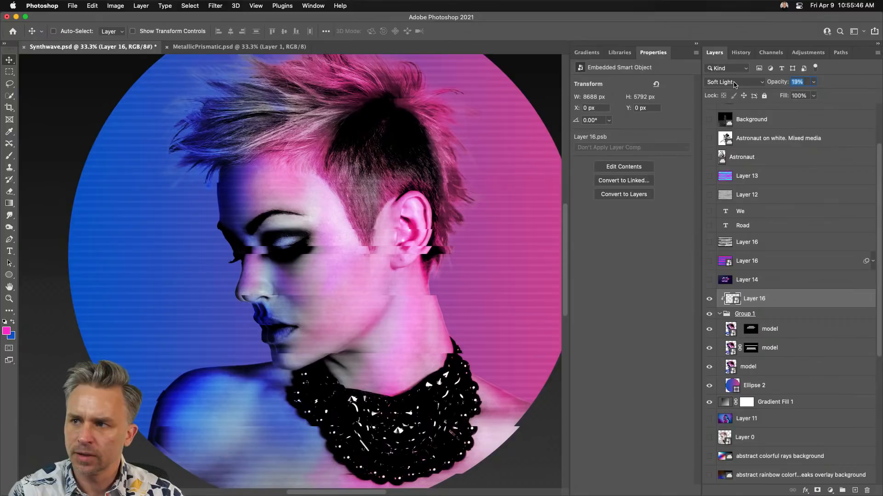
key(Return)
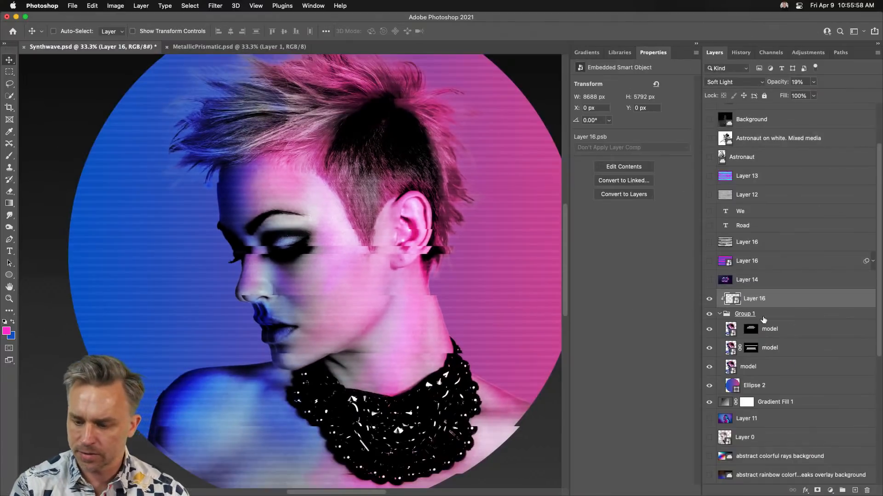
Hide the top model copy and compare the portrait with and without the masked model copy beneath it.
click(777, 334)
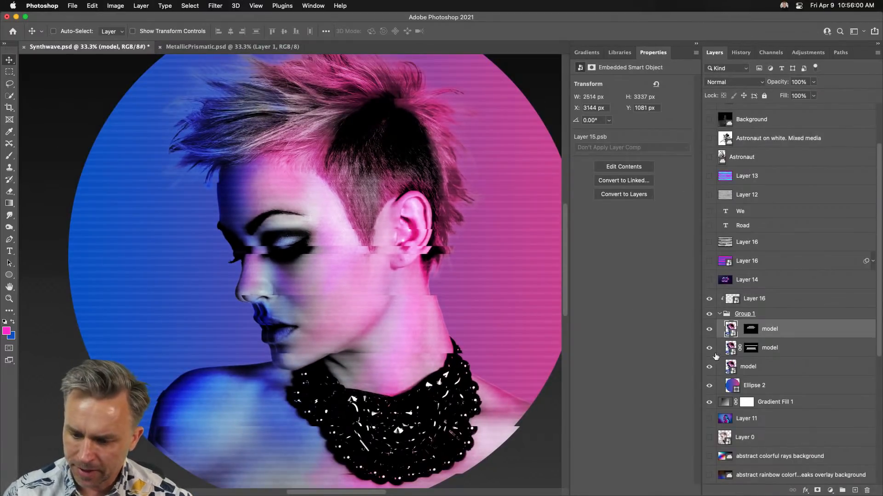
click(770, 349)
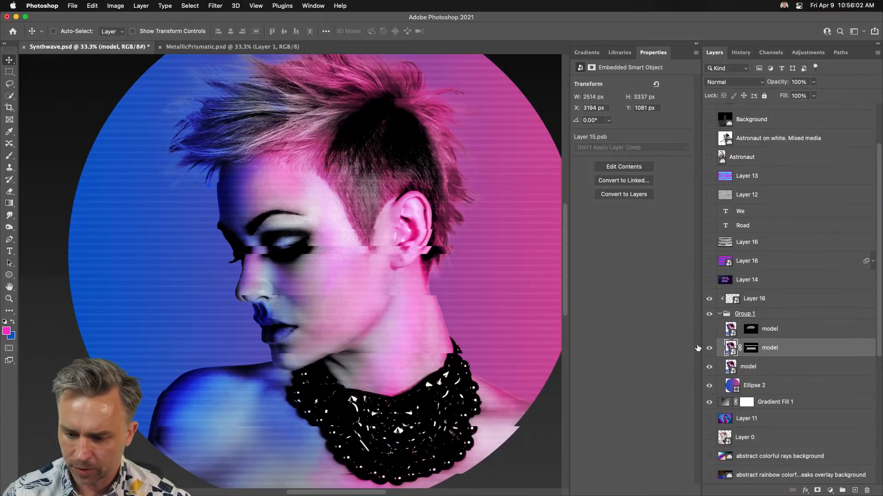
click(709, 330)
click(709, 348)
click(709, 348)
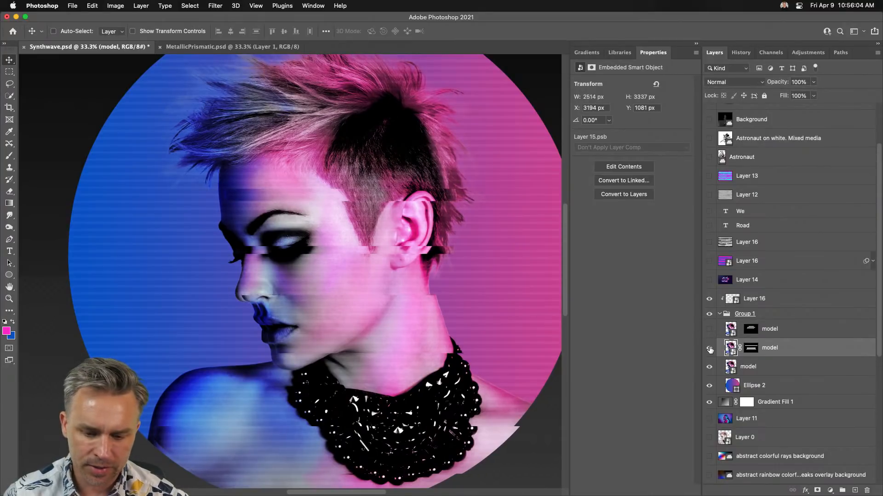
click(708, 348)
click(709, 348)
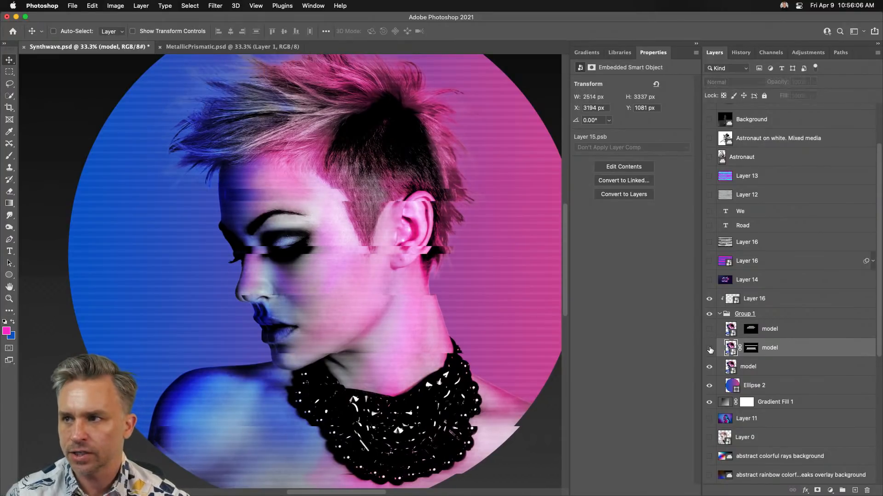
click(709, 348)
click(709, 348)
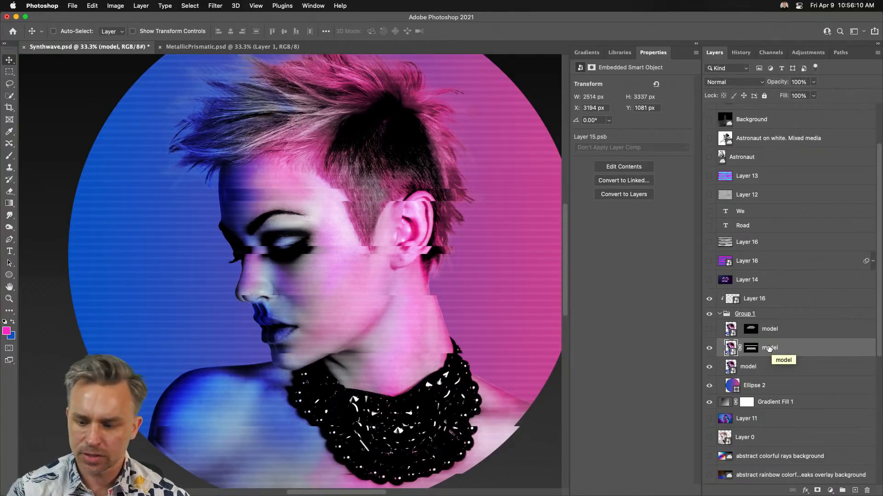
Try different channel combinations in the lower masked model copy's blending options and apply only the G and B channels.
double_click(813, 349)
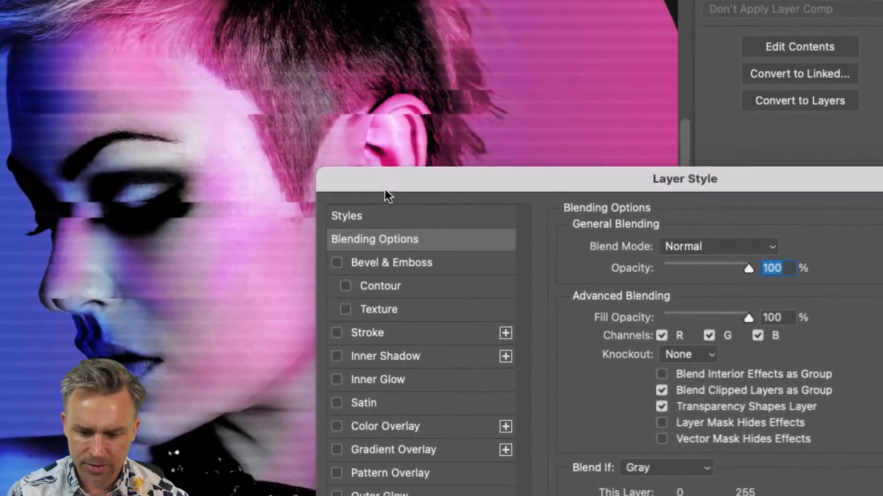
drag(416, 239, 422, 208)
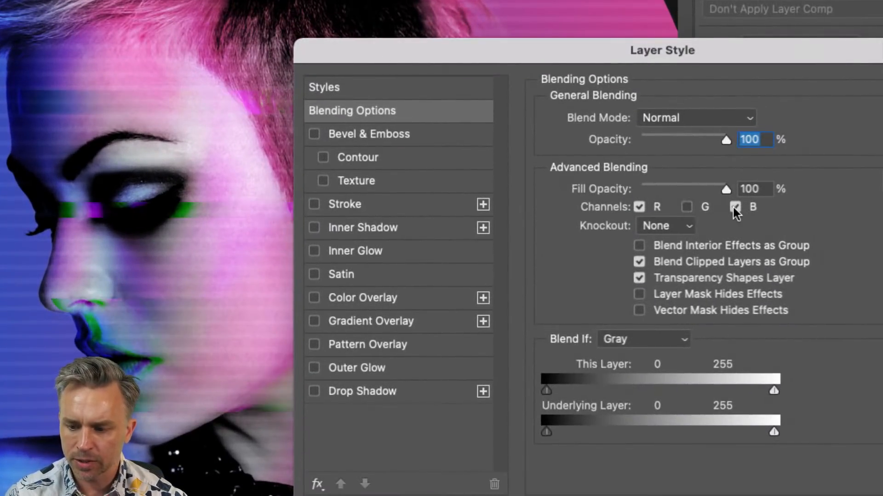
click(735, 208)
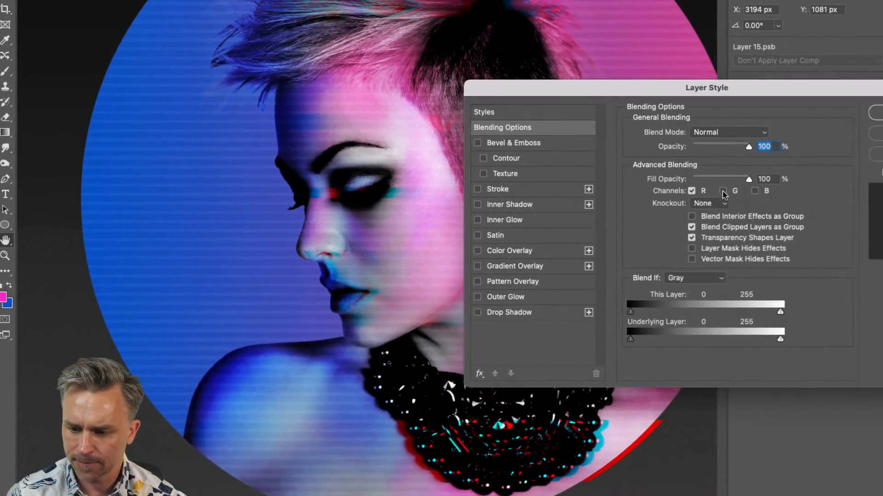
click(722, 192)
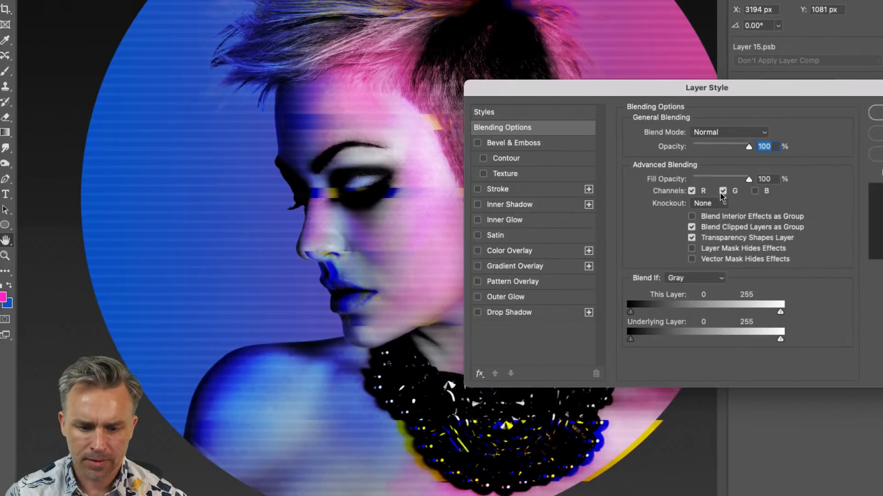
click(754, 191)
click(691, 191)
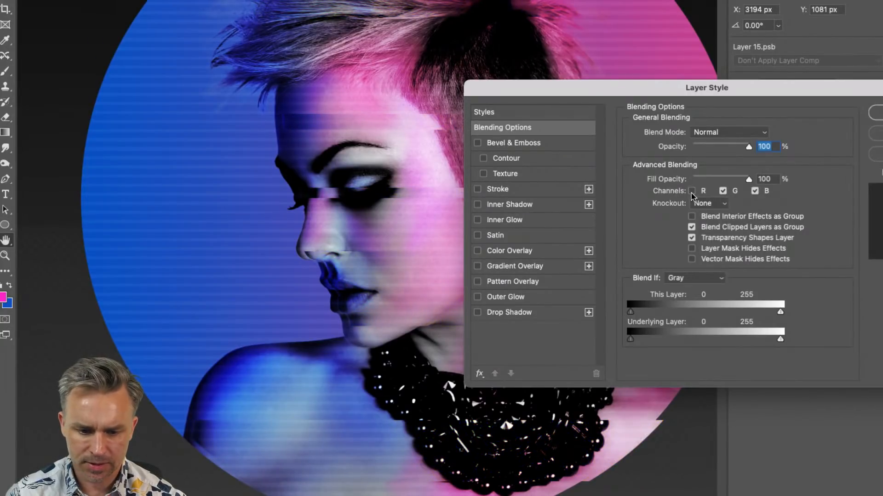
click(722, 191)
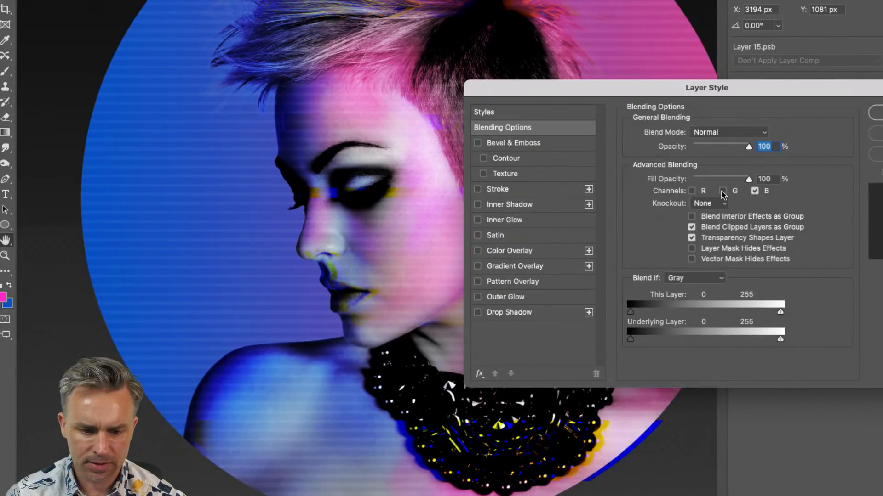
click(722, 191)
drag(617, 87, 570, 239)
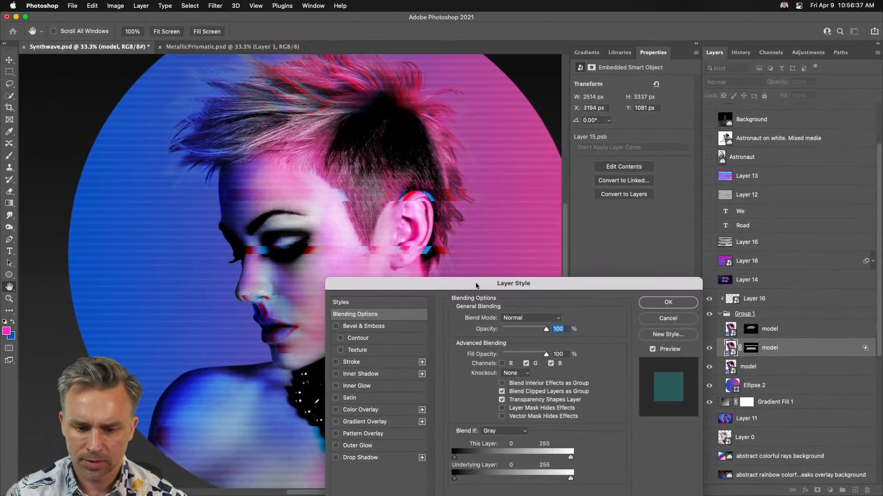
drag(477, 285, 532, 214)
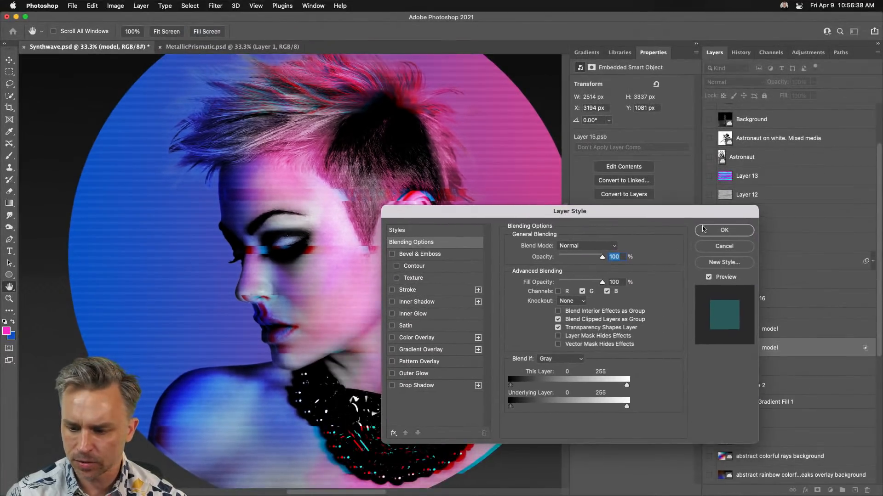
click(704, 229)
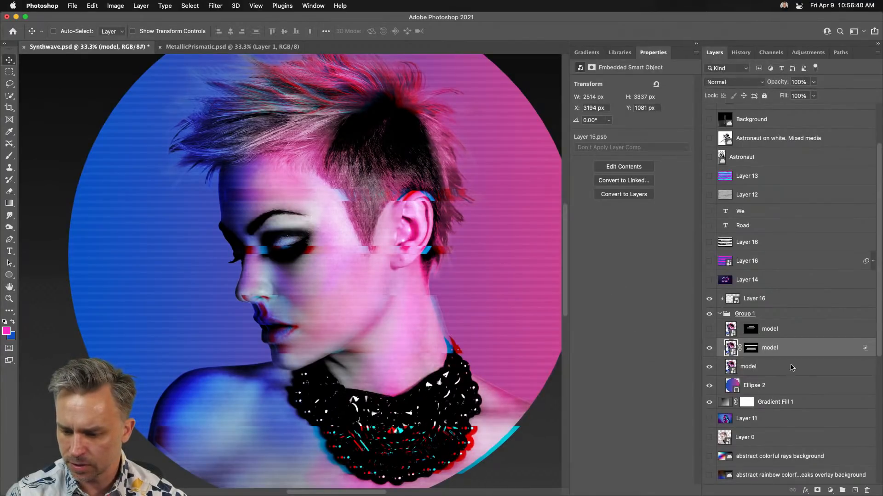
Show the top model copy again and restrict its advanced blending to the R channel only.
click(709, 329)
click(798, 330)
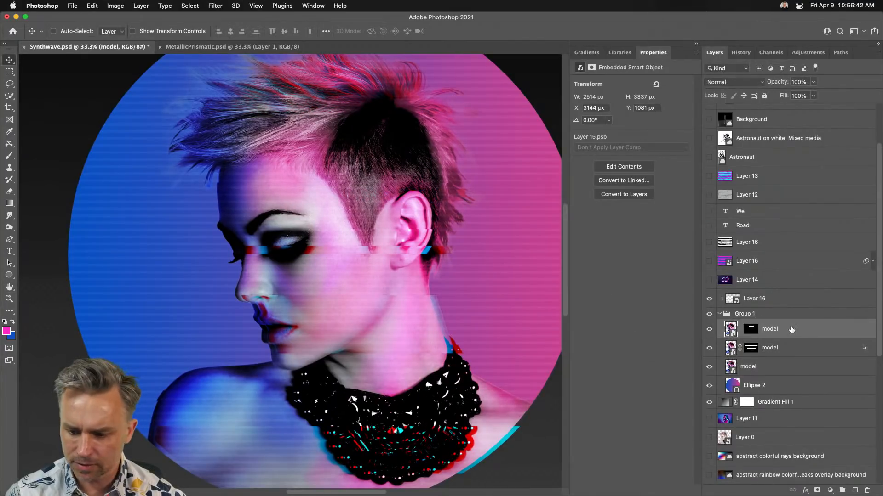
double_click(810, 332)
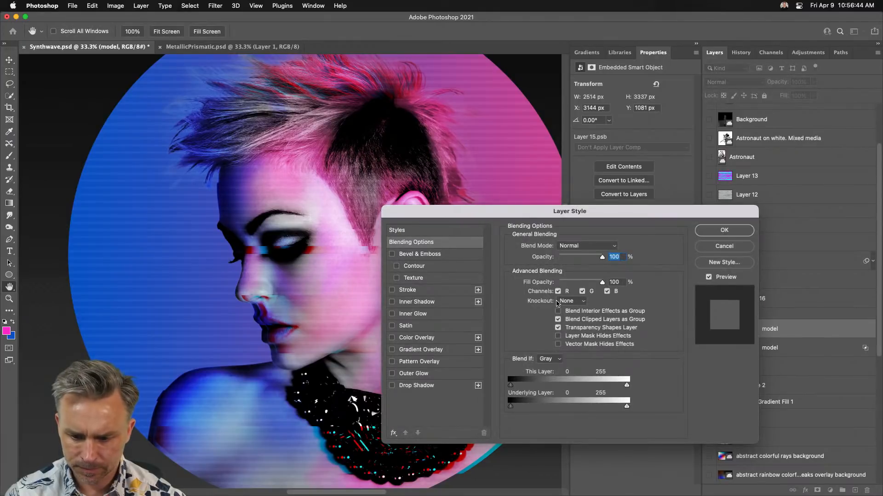
click(558, 291)
click(582, 292)
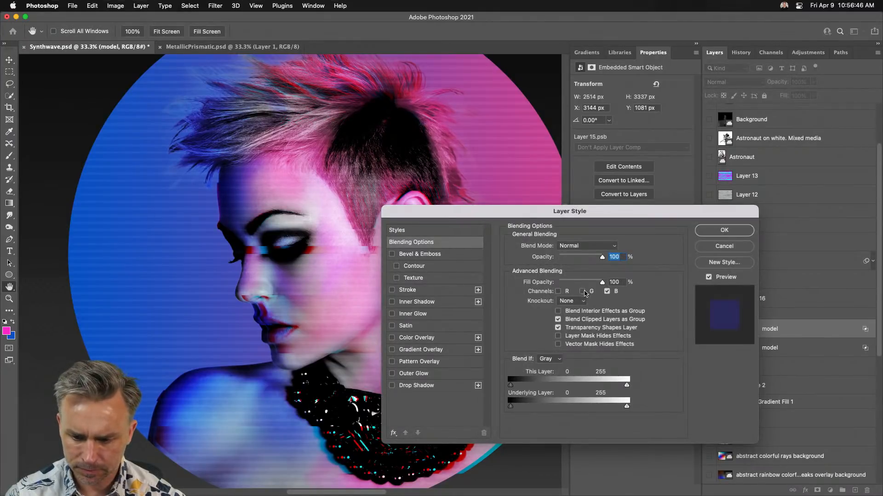
click(607, 291)
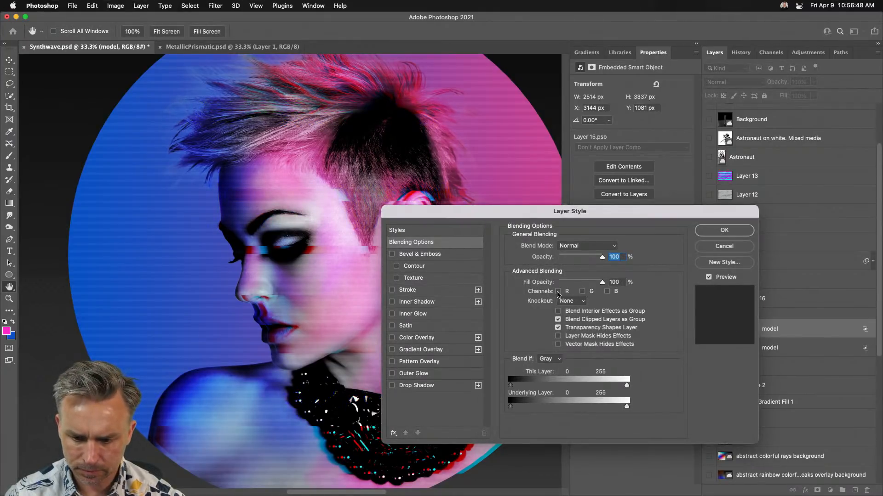
click(558, 293)
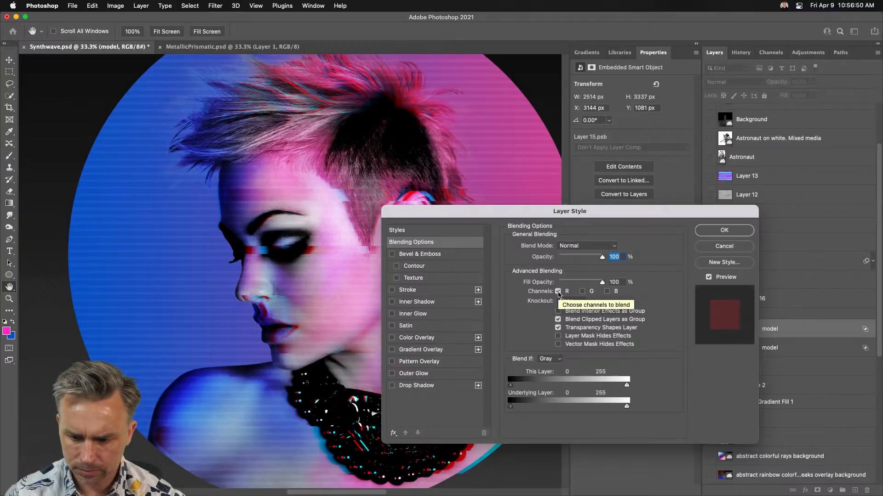
click(708, 232)
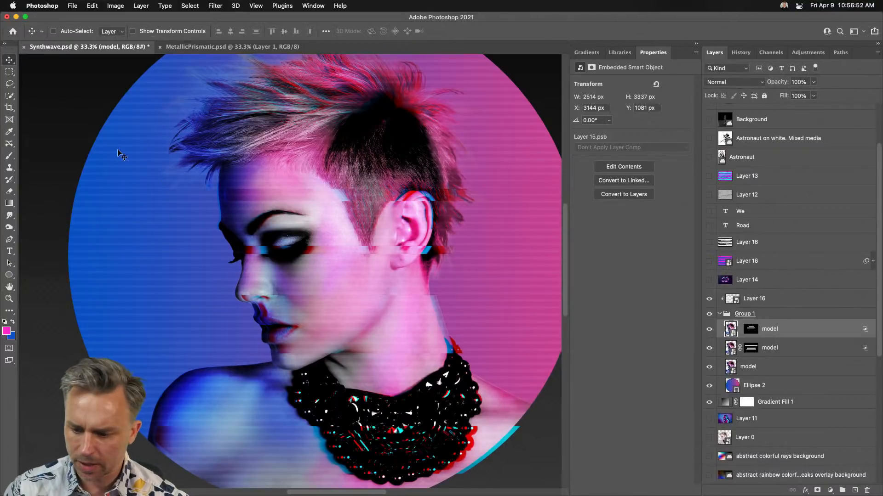
Shift the top model copy's image another 60 px to the left to widen its red and cyan color split.
key(shift+Left)
key(shift+Left)
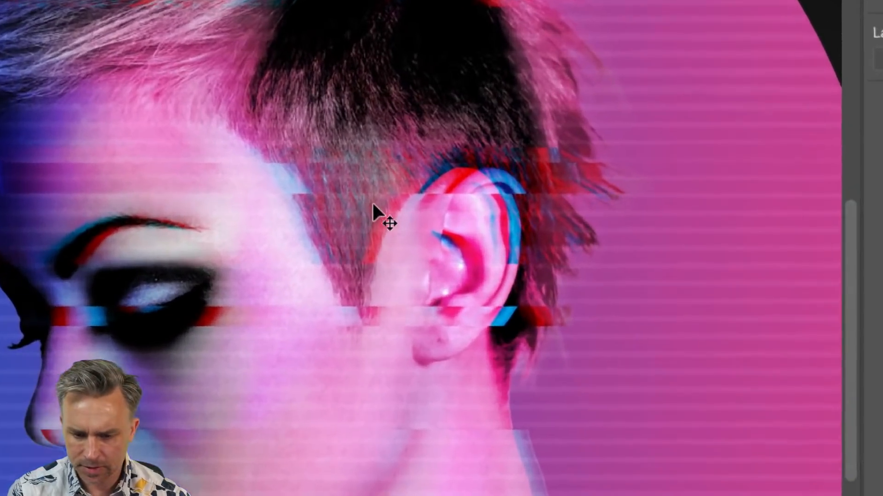
key(shift+Left)
key(shift+Left)
key(shift+Left)
key(shift+Left)
key(shift+Left)
key(shift+Left)
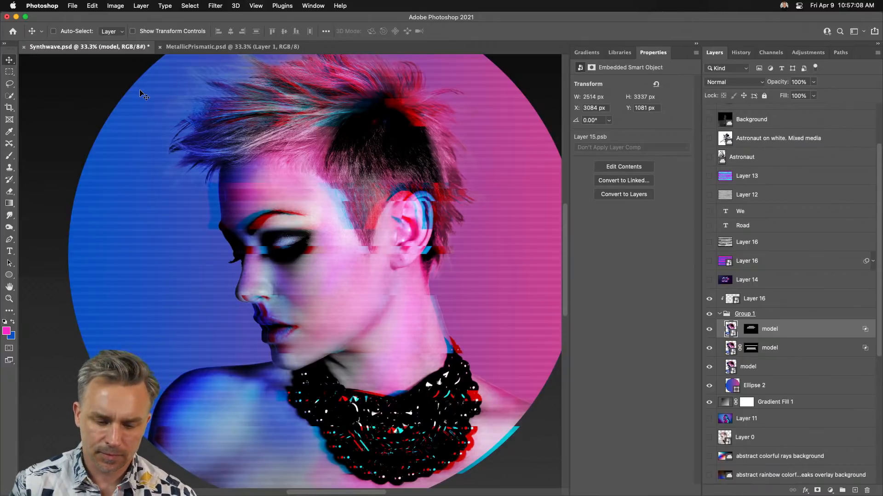
key(super+minus)
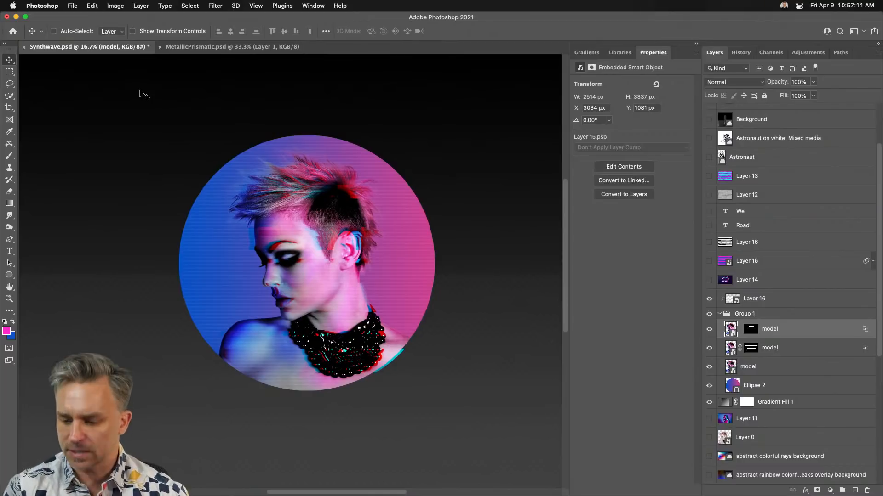
Apply a pink-to-purple gradient preset to the Gradient Fill 1 background layer.
click(764, 386)
scroll(768, 385, down, 3)
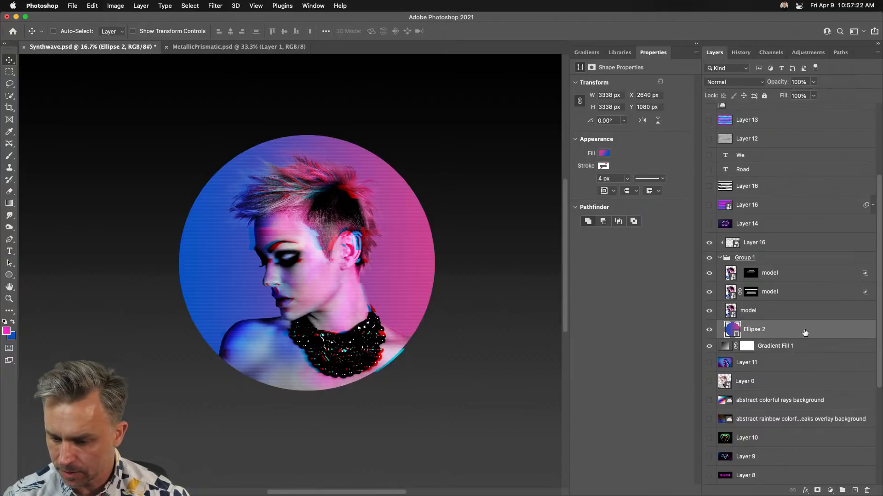
click(758, 351)
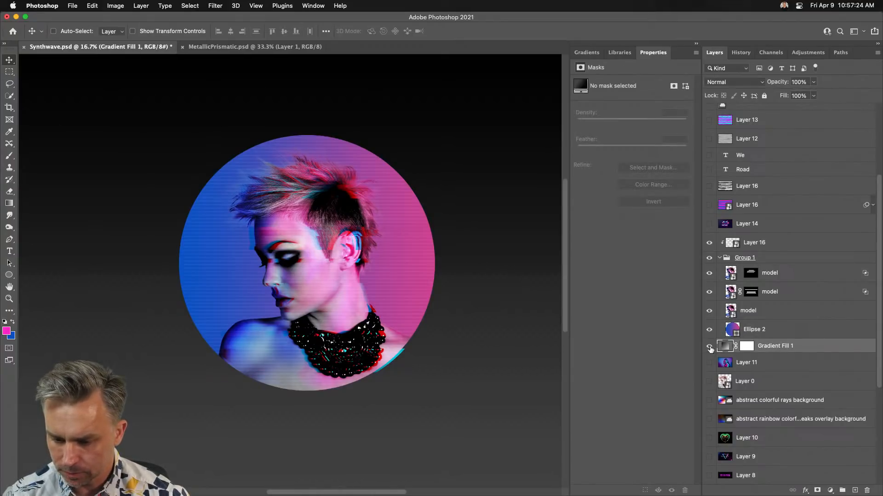
click(587, 53)
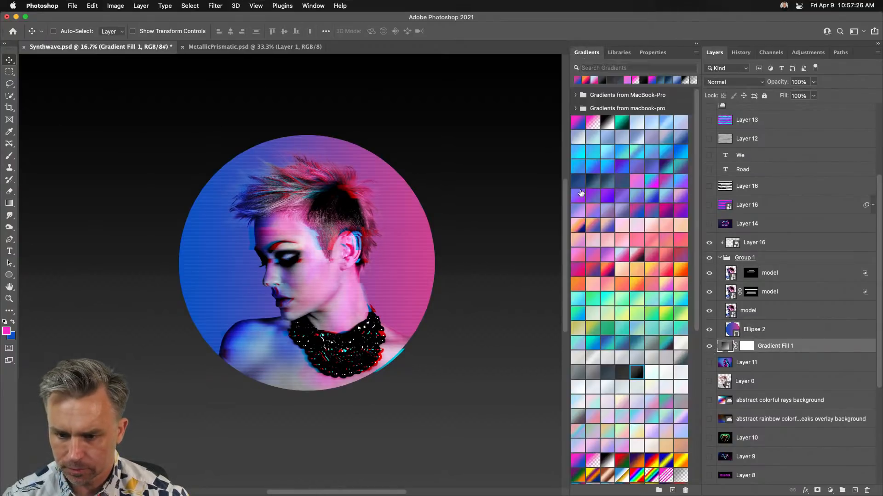
click(635, 185)
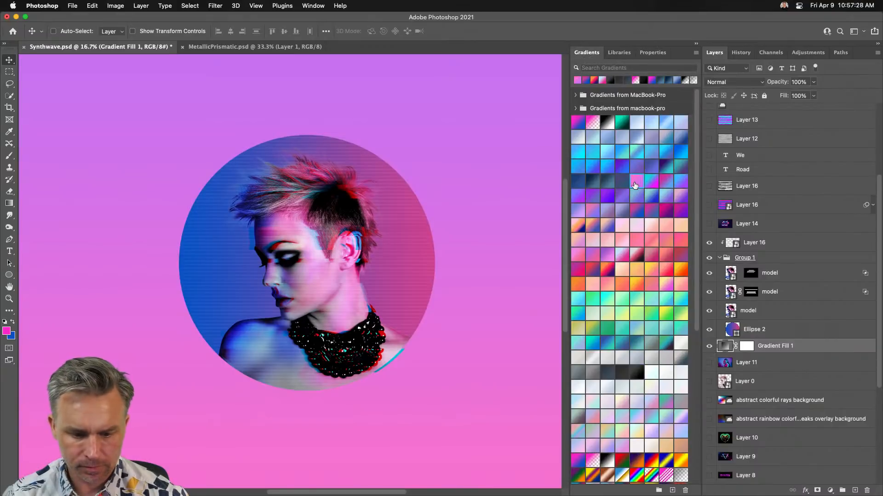
Try several other gradient presets on the Gradient Fill 1 background and apply a muted purple-to-blue one.
click(636, 255)
click(637, 240)
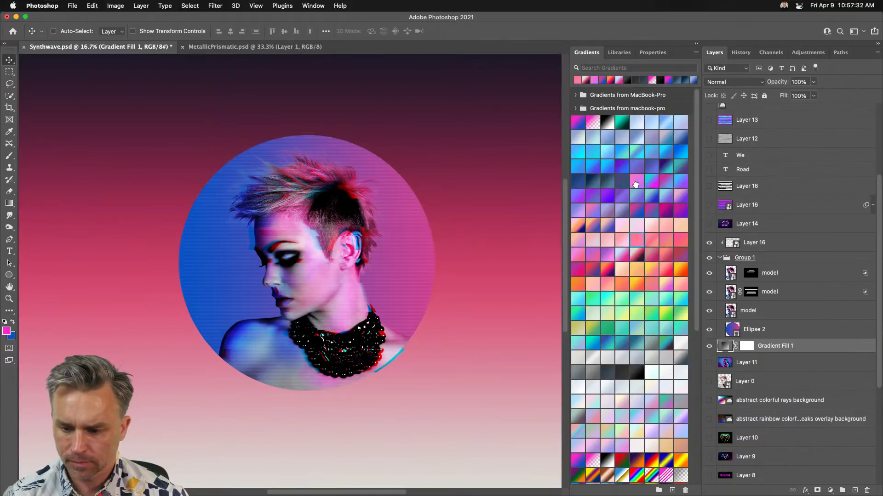
click(655, 185)
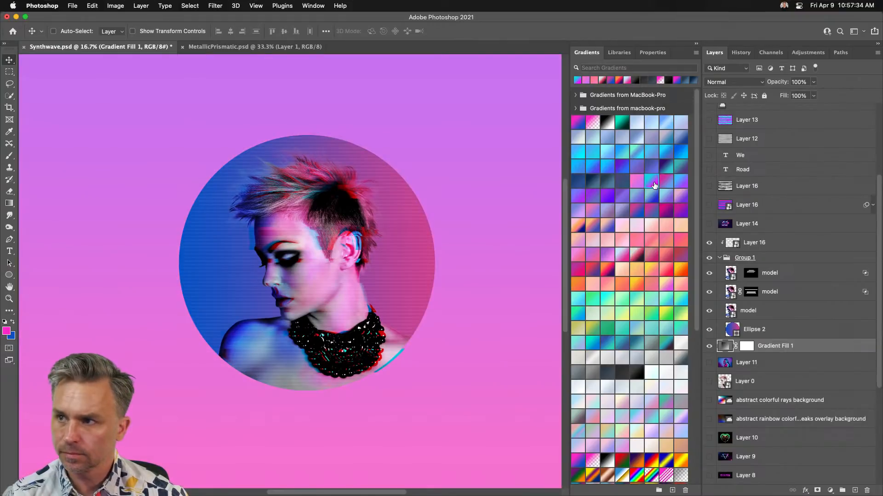
click(637, 182)
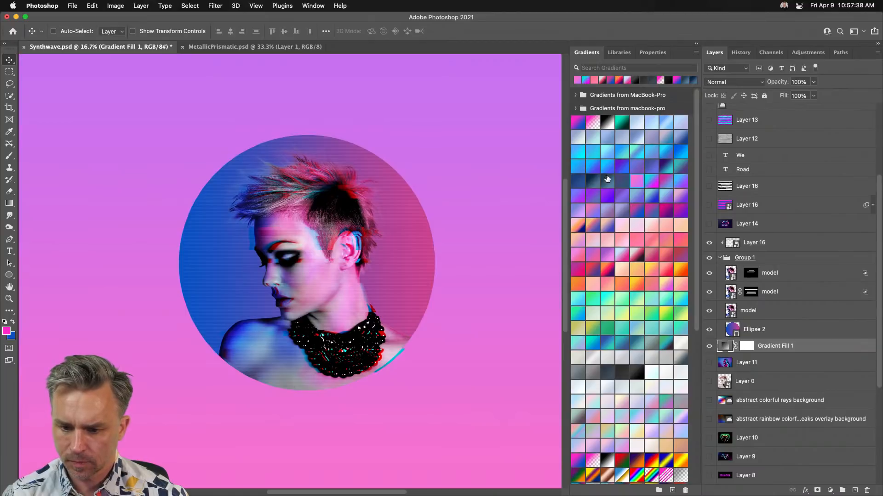
click(626, 166)
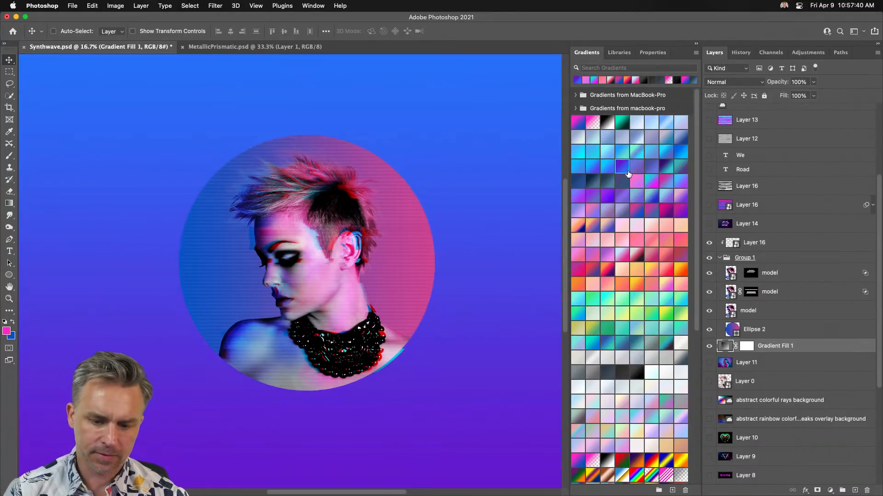
click(639, 168)
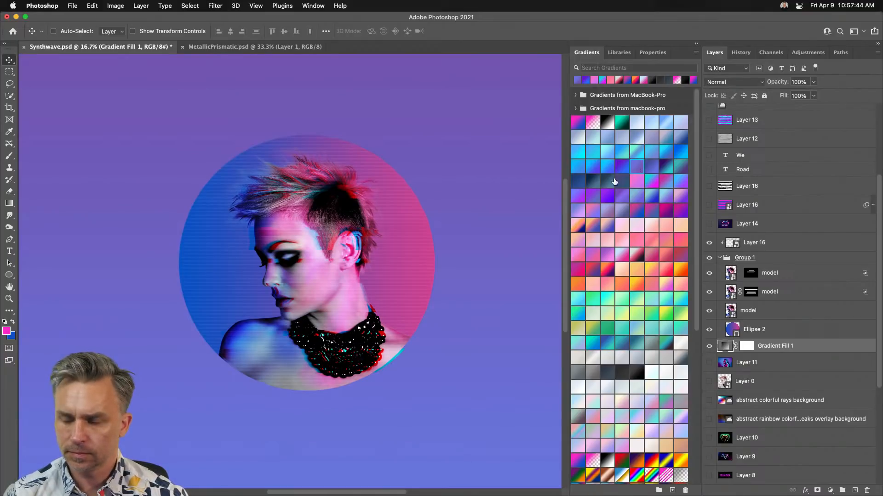
Open the model smart object's contents and delete the layer mask of Layer 0.
click(730, 311)
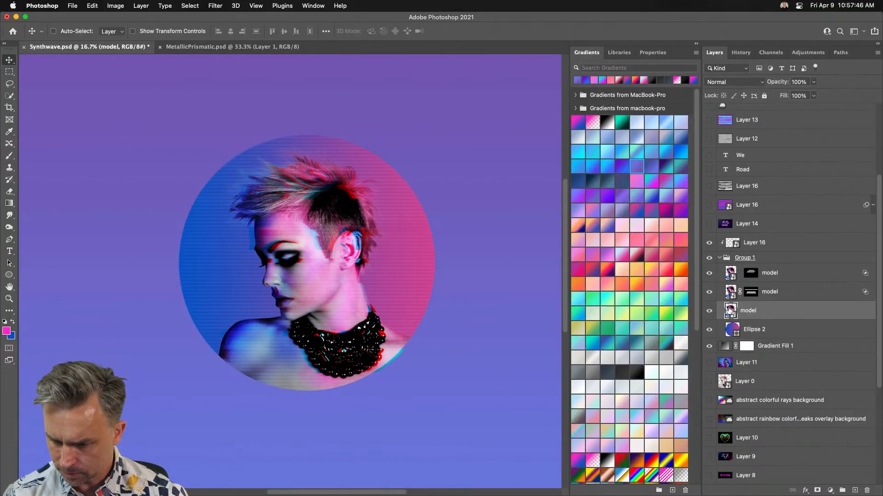
double_click(730, 311)
click(745, 173)
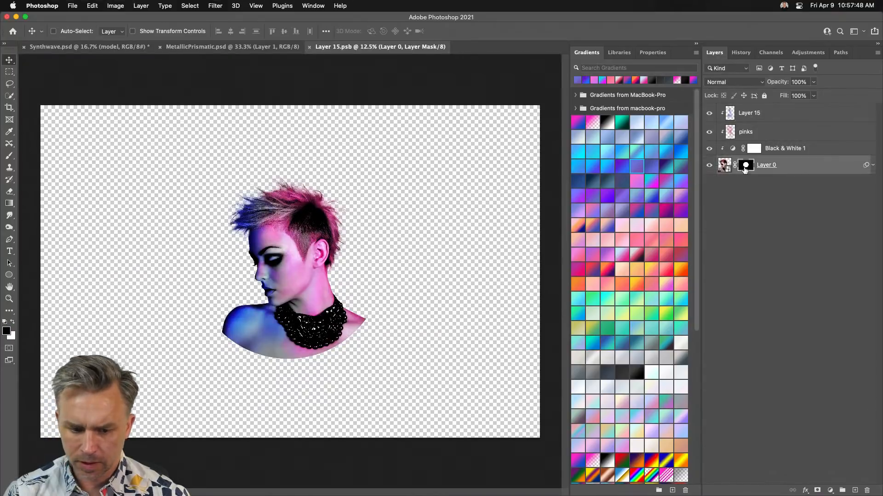
right_click(745, 173)
click(773, 184)
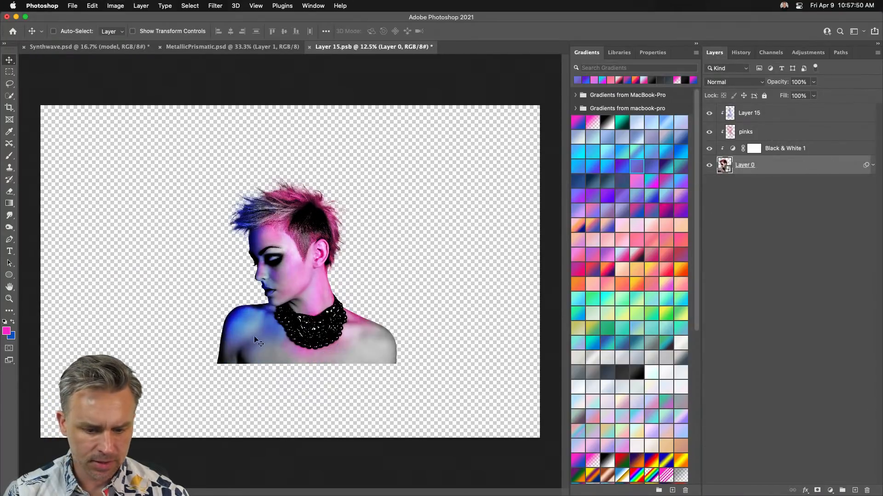
Brush pink over the right shoulder and blue over the lower left chest on the pinks layer, and save and close the smart object.
click(735, 130)
key(b)
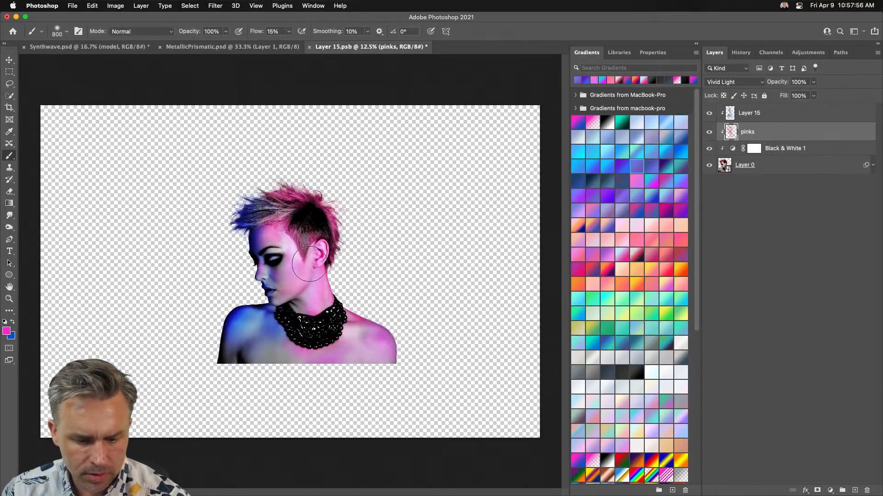
click(13, 323)
mouse_move(250, 351)
mouse_down()
mouse_move(281, 359)
mouse_move(235, 359)
mouse_up()
key(])
key(])
key(])
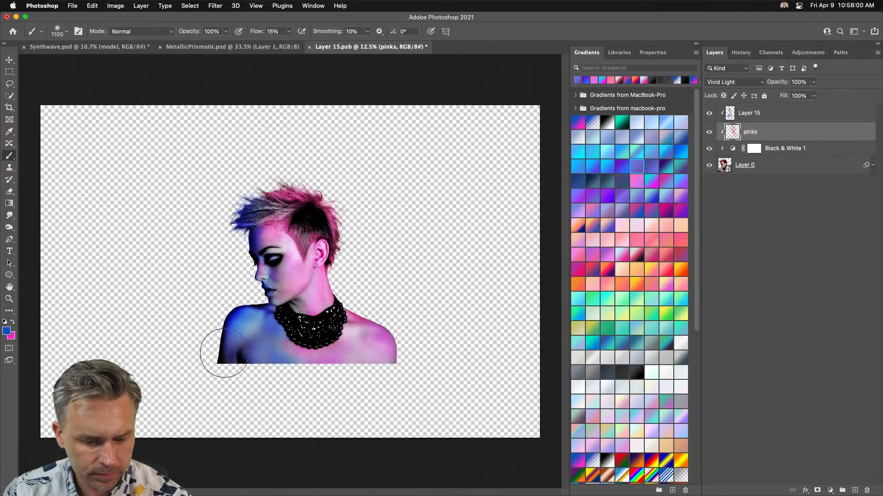
key(super+s)
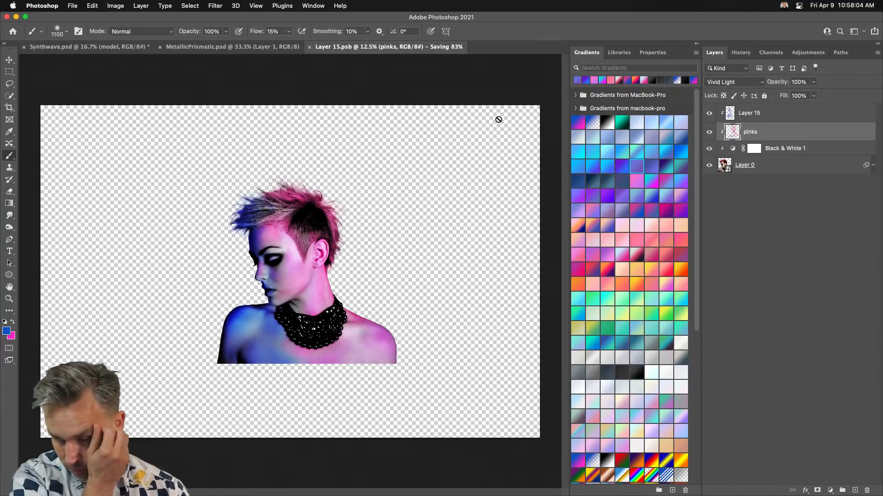
key(super+w)
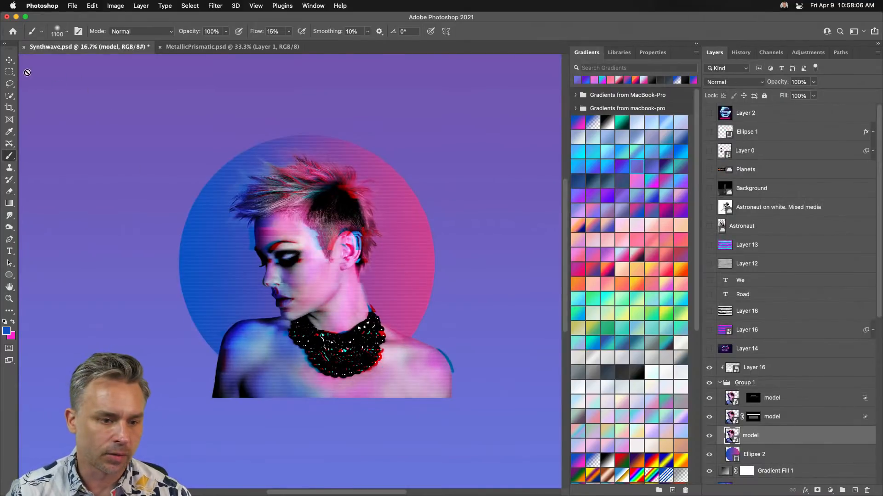
Scale the three model layers up together to about 148% and position the bust along the canvas's bottom edge, centred horizontally.
click(9, 61)
key(super+minus)
key(super+minus)
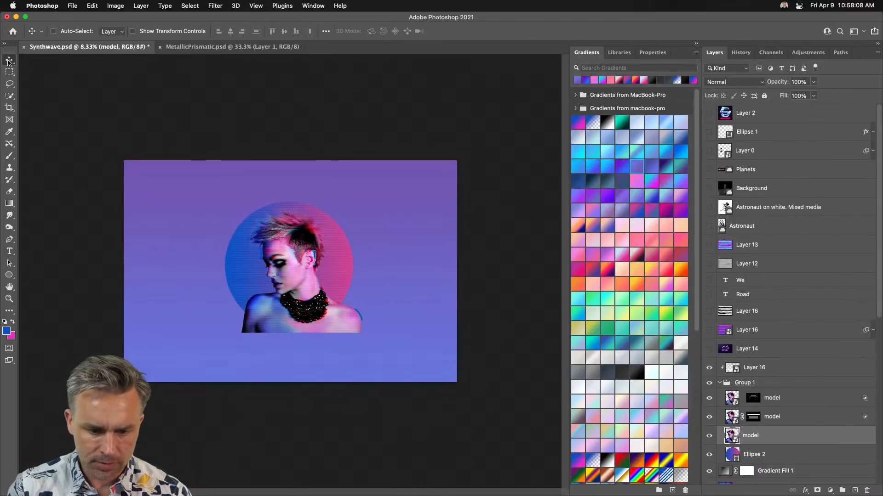
scroll(763, 392, down, 5)
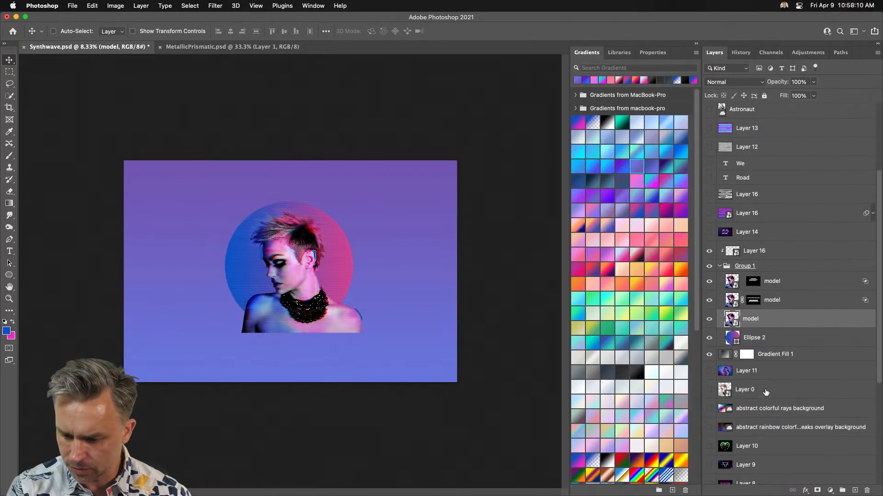
shift+click(796, 283)
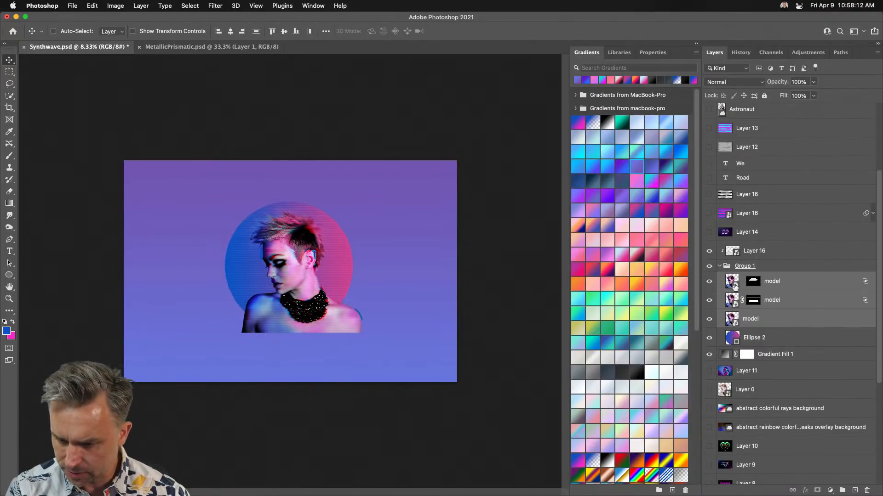
key(super+t)
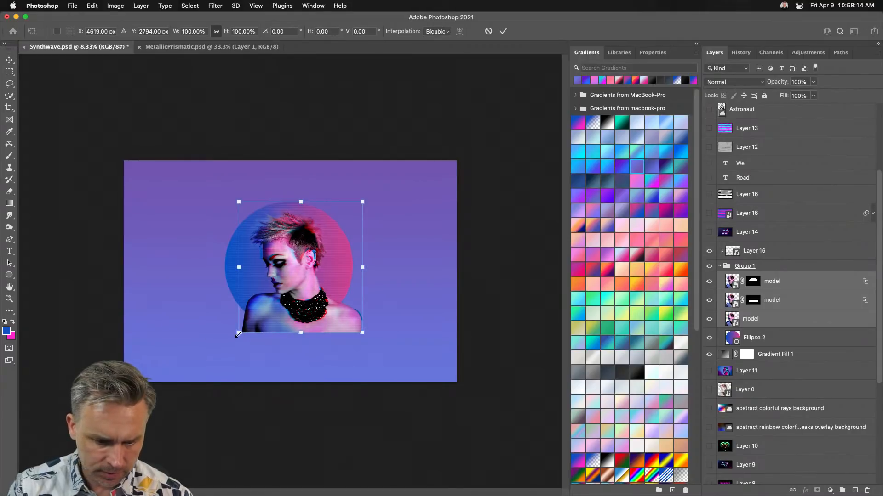
drag(237, 334, 191, 383)
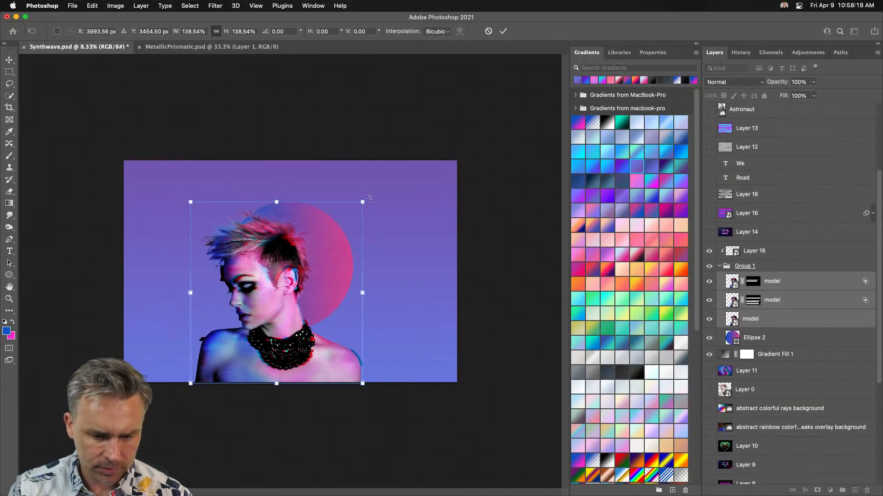
drag(361, 202, 389, 205)
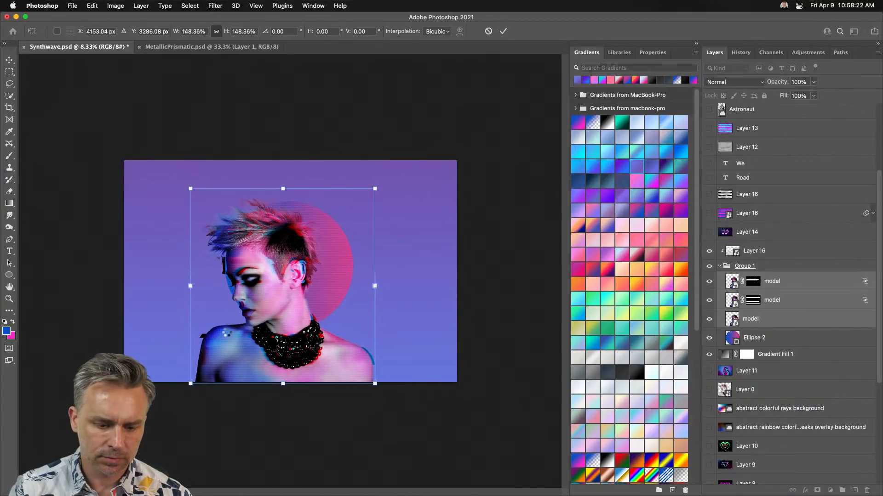
key(Return)
drag(265, 285, 274, 281)
Enlarge the Ellipse 2 circle to about 140% and position it lower behind the model's head.
click(747, 338)
key(ctrl+t)
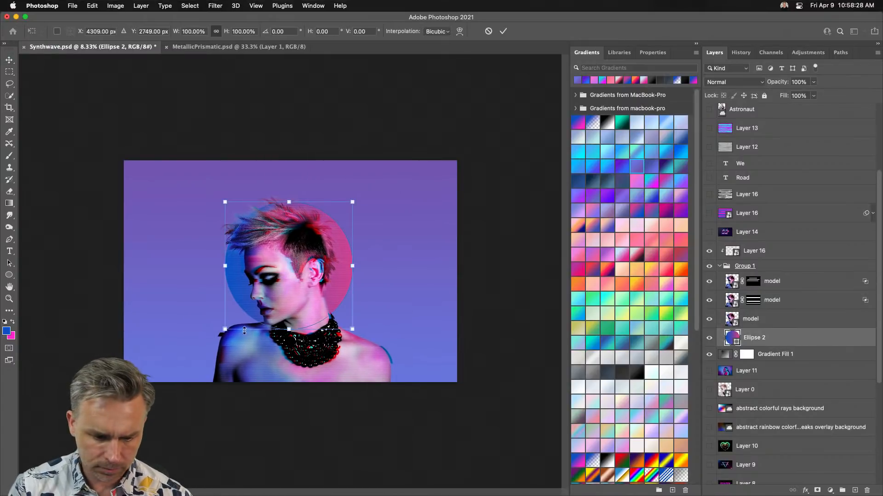
drag(222, 330, 199, 355)
drag(238, 276, 239, 293)
key(Return)
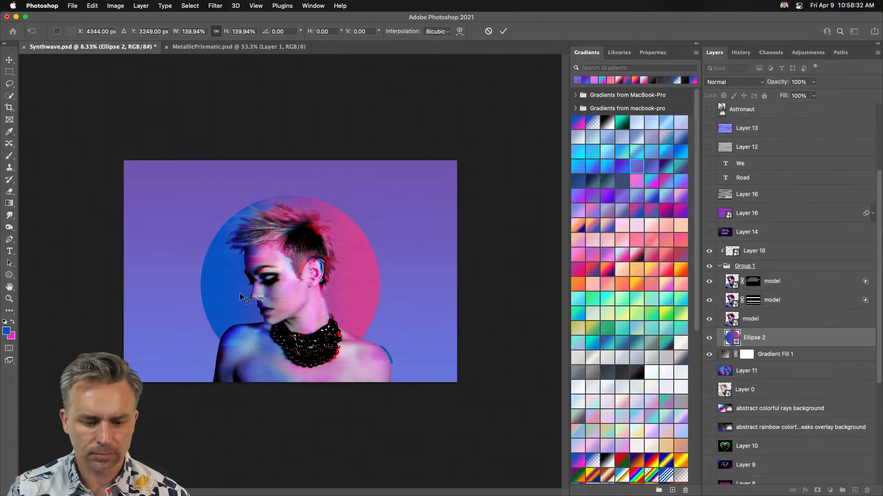
Release the scan-line Layer 16 from its clipping to Group 1 so the lines cover the whole canvas.
key(ctrl+plus)
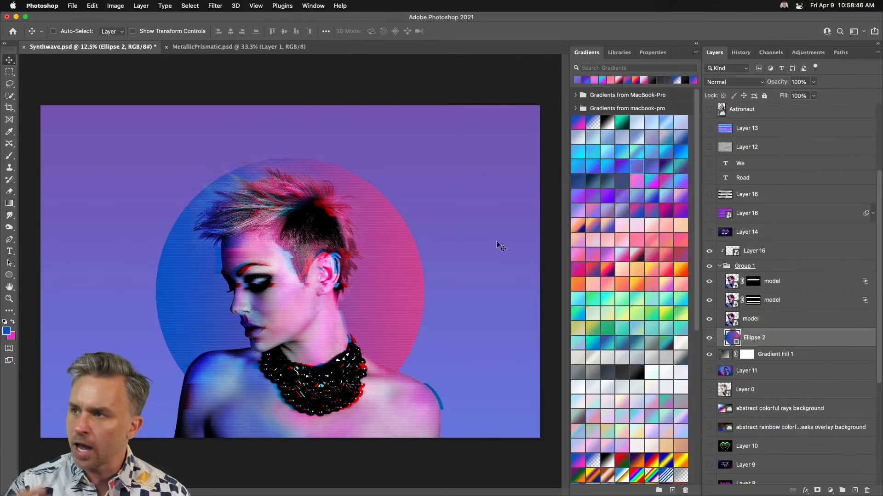
drag(748, 251, 765, 256)
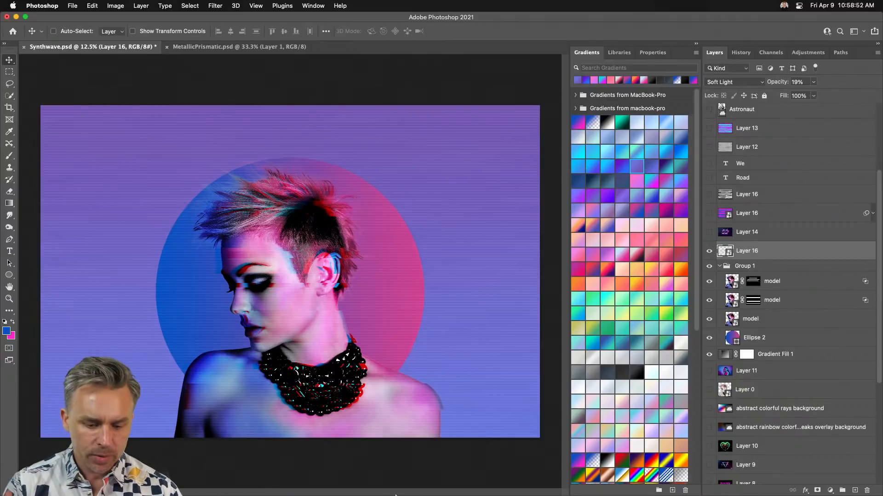
Switch to Illustrator, move the "WE OWN THE SKY" text off the perspective grids and delete the flare on the upper grid.
mouse_move(239, 495)
click(213, 485)
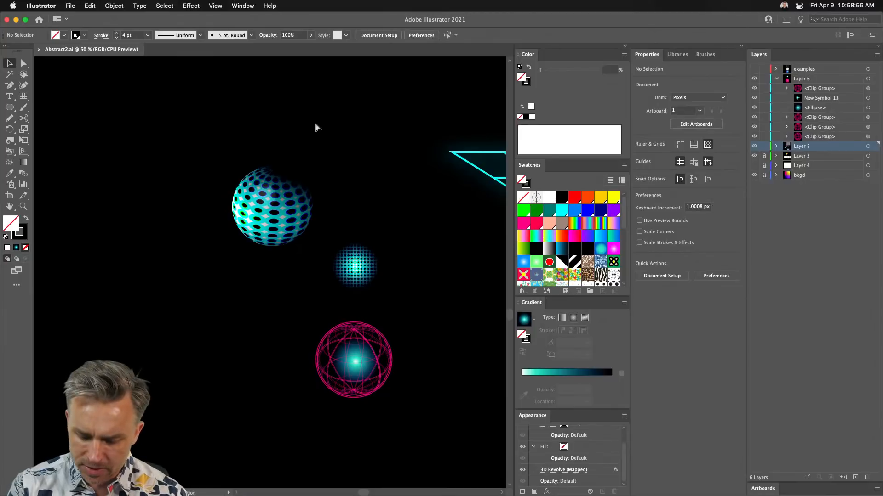
key(super+0)
key(super+alt+0)
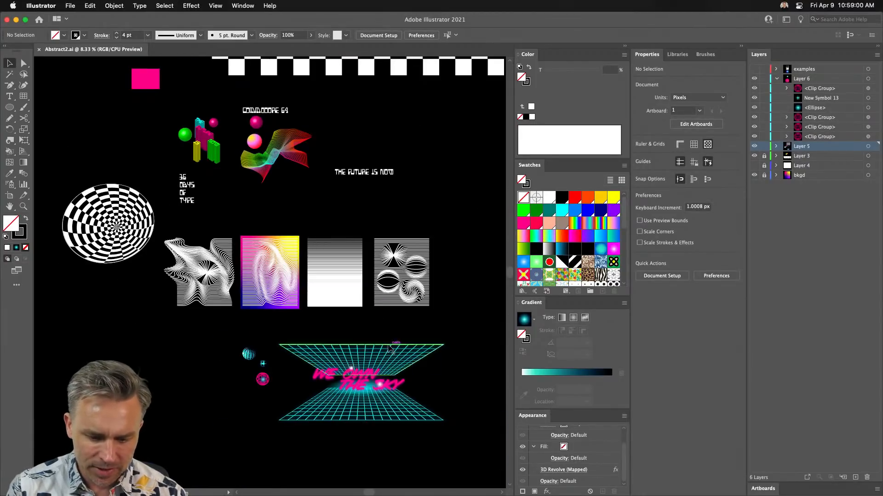
drag(329, 385, 124, 362)
click(351, 368)
key(Delete)
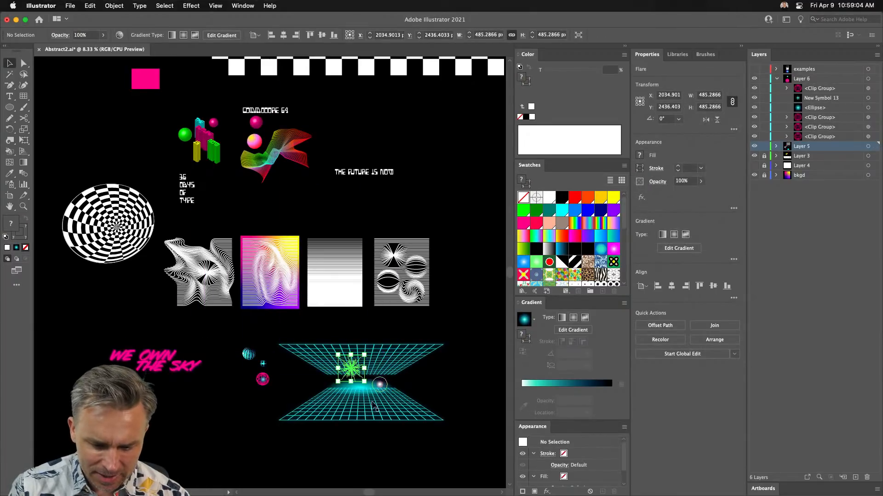
Move the remaining flare and the cyan glow ellipse beside the perspective grids and select the lower grid group.
click(379, 386)
drag(380, 387, 180, 406)
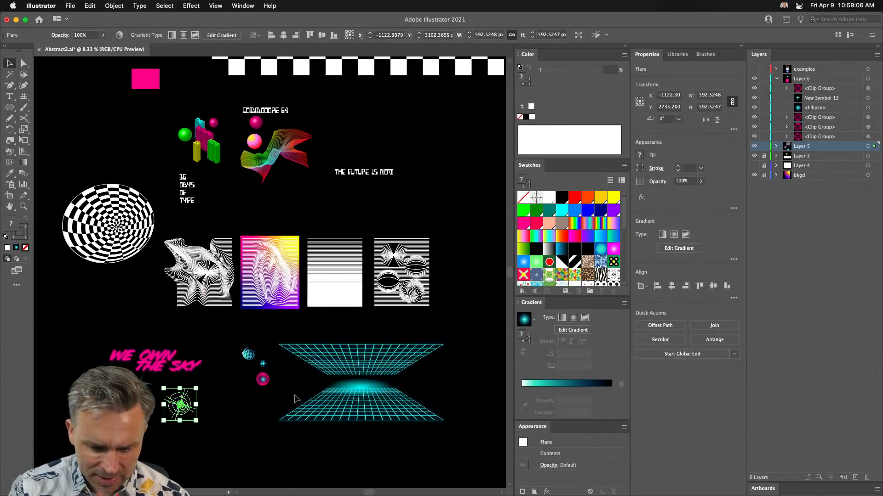
drag(360, 387, 221, 403)
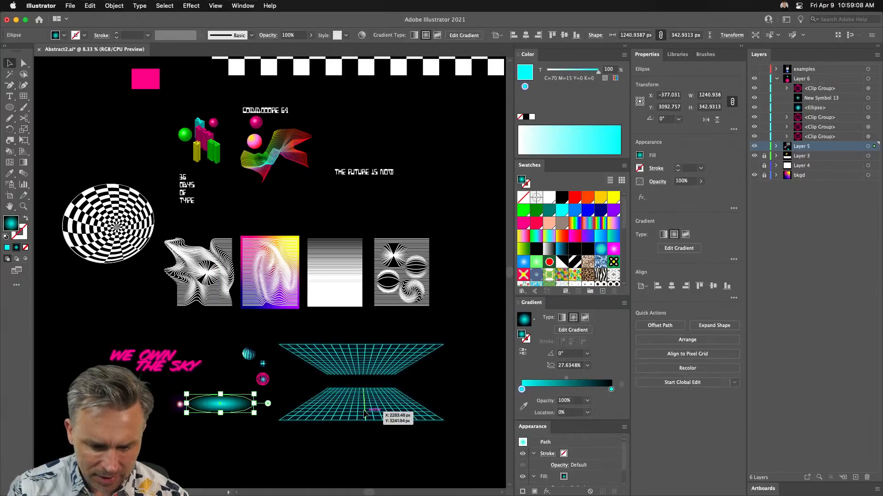
click(365, 414)
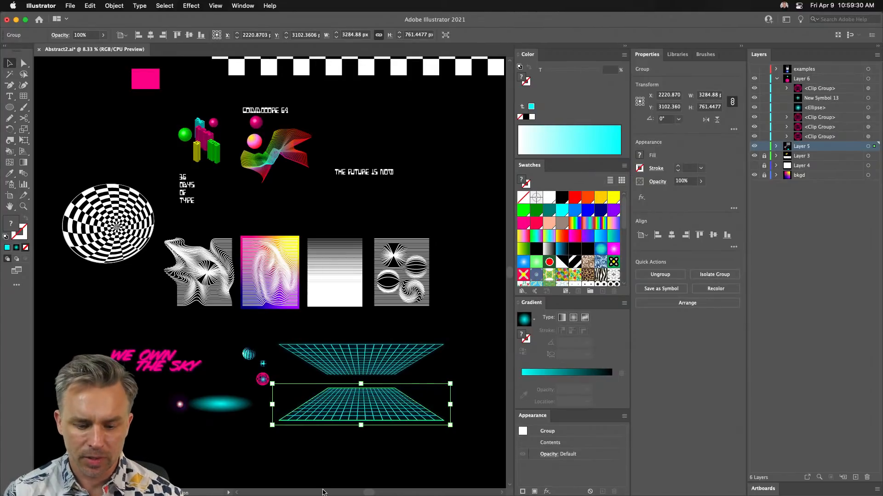
mouse_move(239, 490)
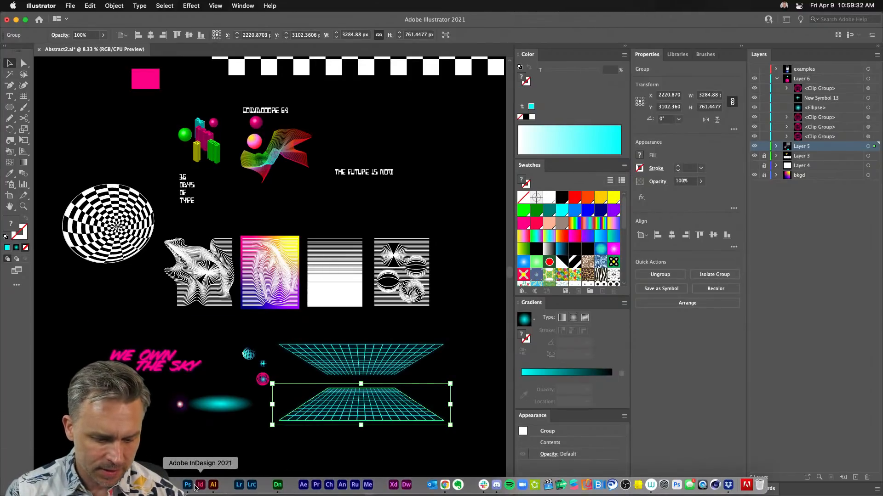
click(187, 487)
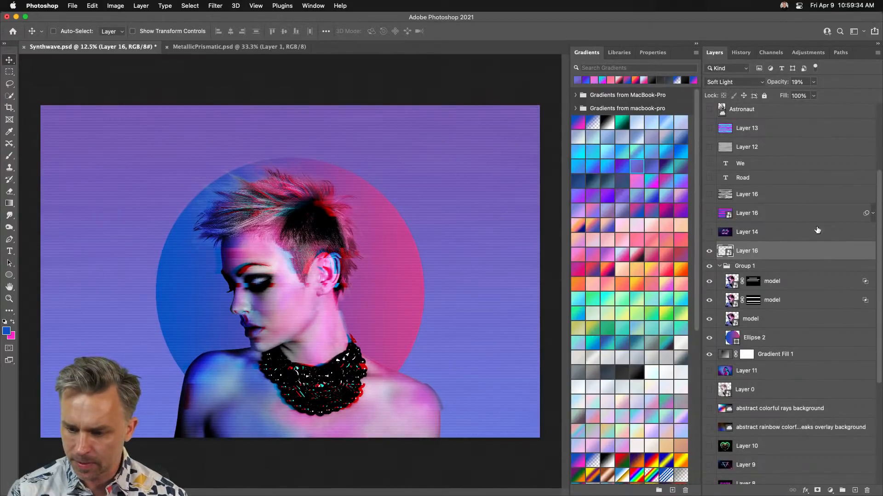
key(super+v)
drag(575, 291, 431, 239)
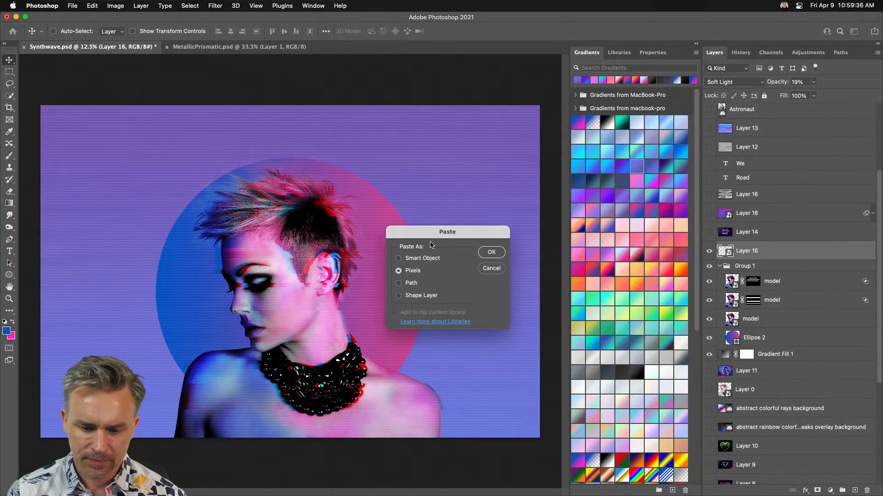
click(399, 259)
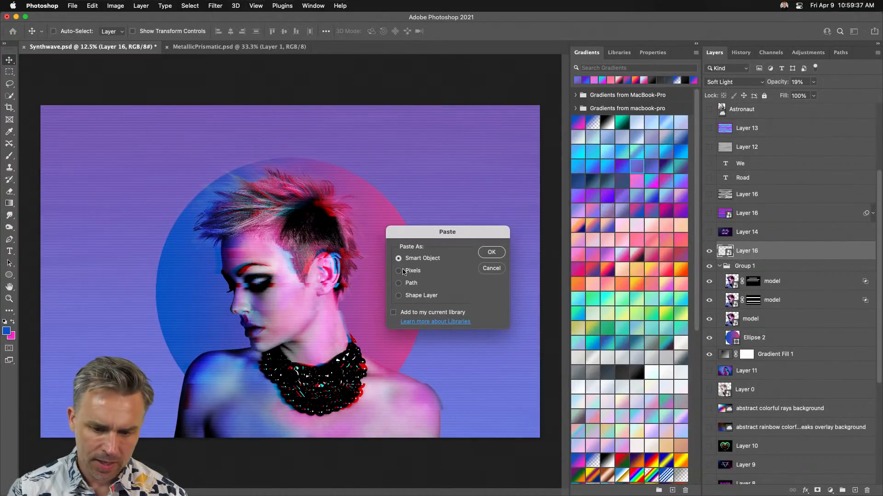
click(399, 296)
click(492, 271)
Abandon the paste, switch back to Illustrator and move the selected lower perspective grid group slightly down.
mouse_move(197, 493)
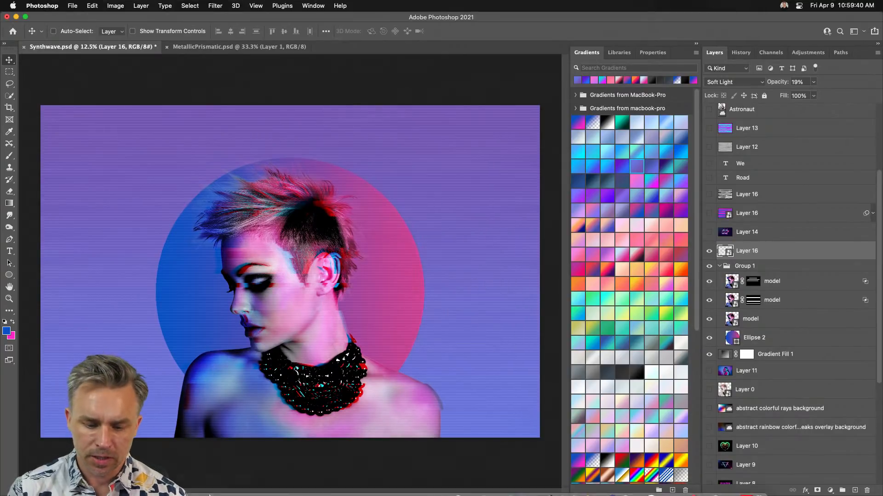
click(214, 485)
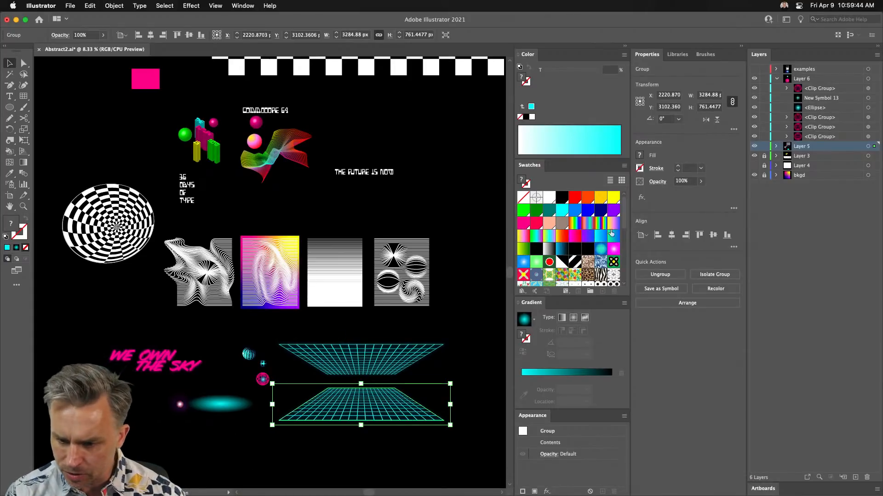
key(super+equal)
key(super+equal)
key(super+equal)
key(super+equal)
key(super+equal)
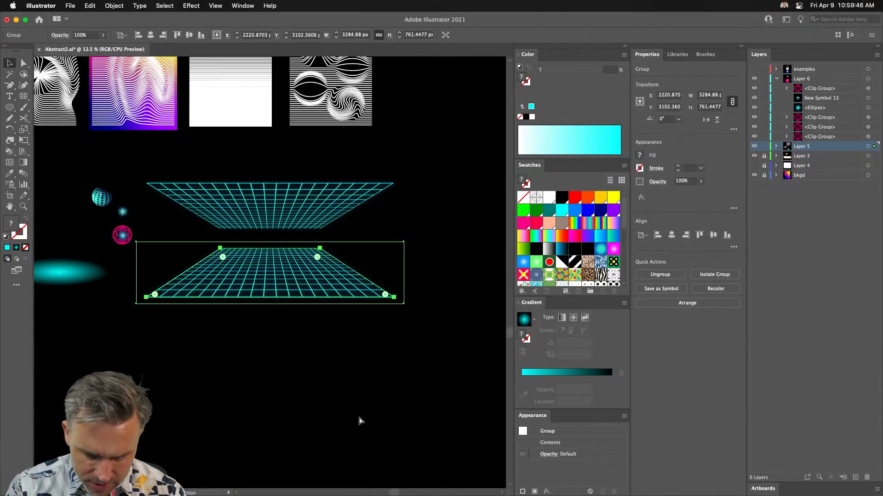
key(super+equal)
key(super+equal)
key(super+equal)
key(super+equal)
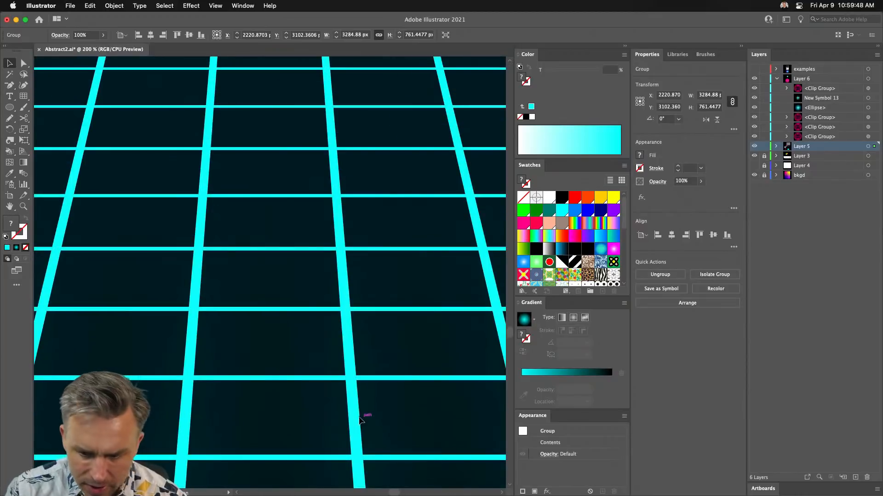
drag(350, 212, 341, 317)
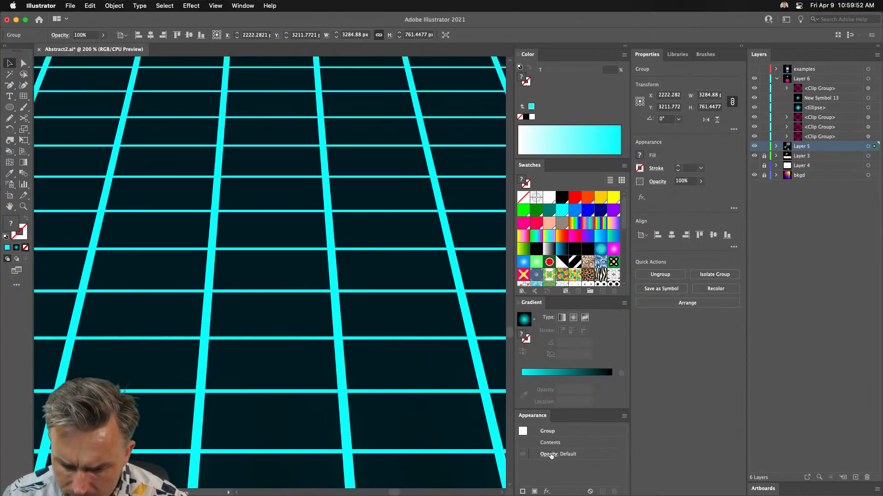
Ungroup the lower perspective grid, including its nested group, so that the grid lines are a separate clip group.
right_click(322, 278)
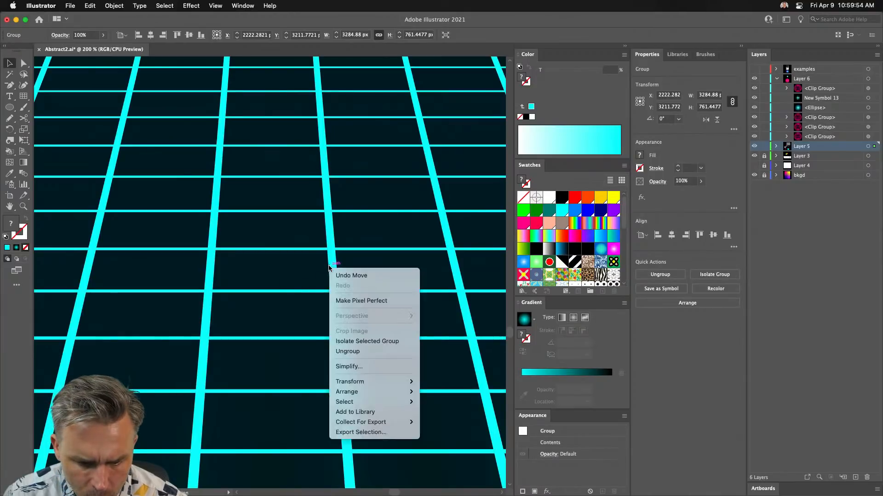
click(363, 349)
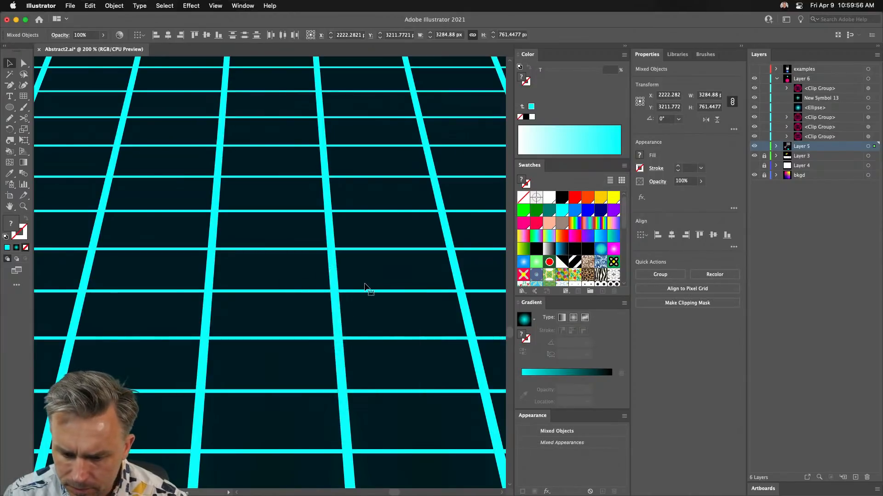
right_click(338, 292)
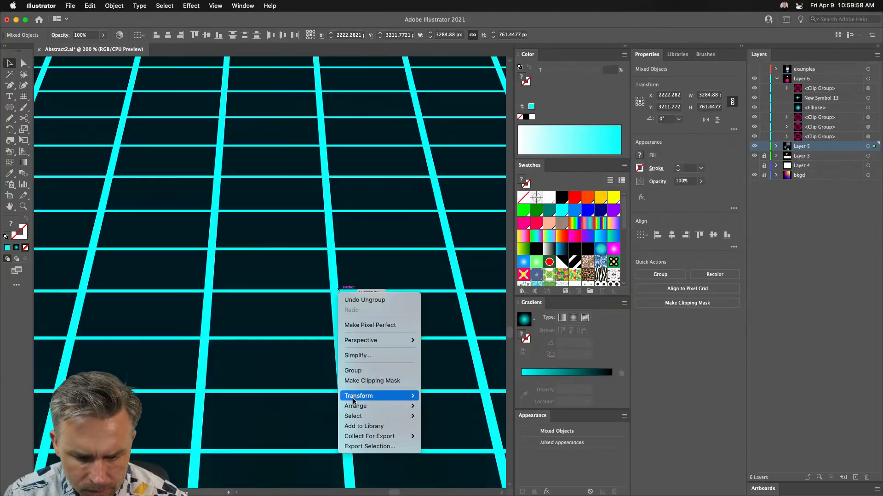
click(231, 296)
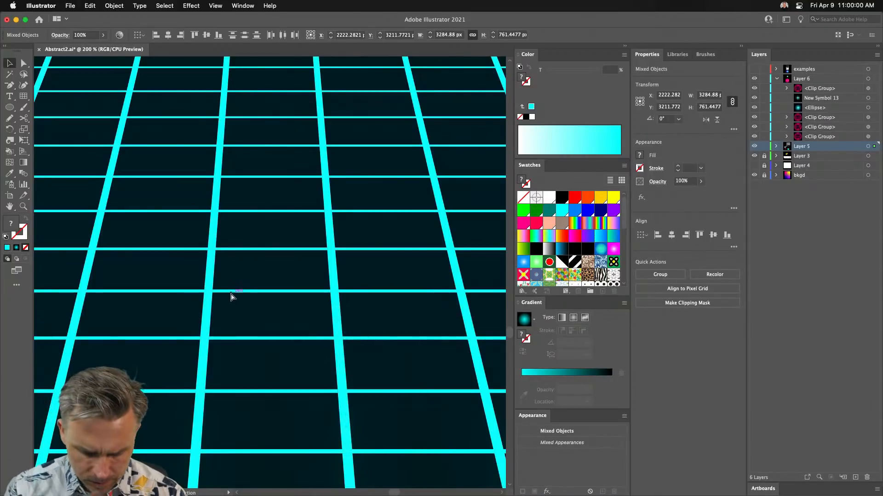
key(super+0)
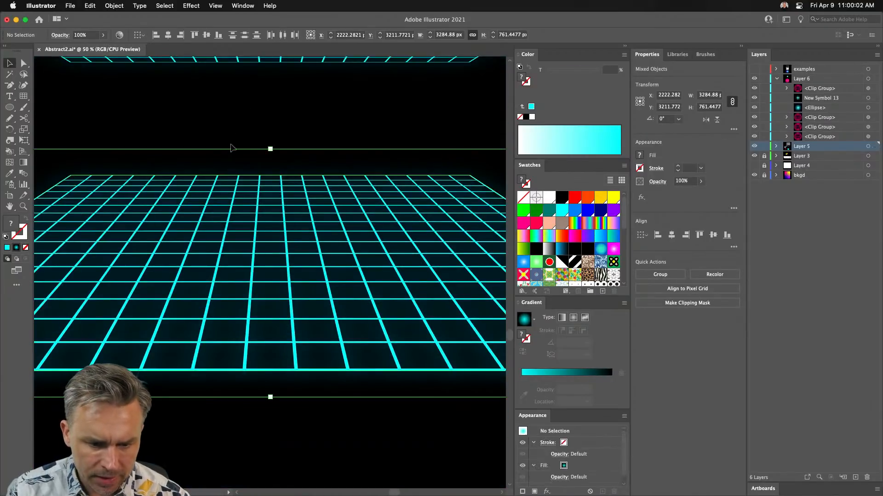
click(236, 195)
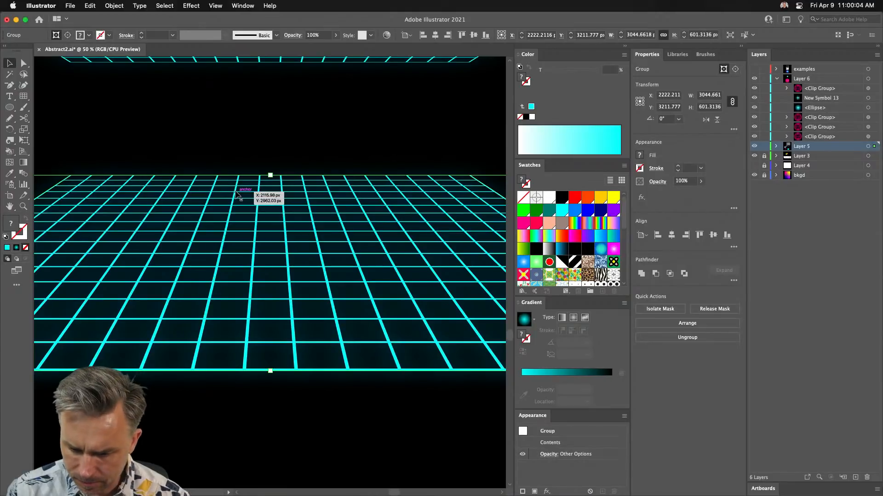
right_click(237, 195)
click(242, 277)
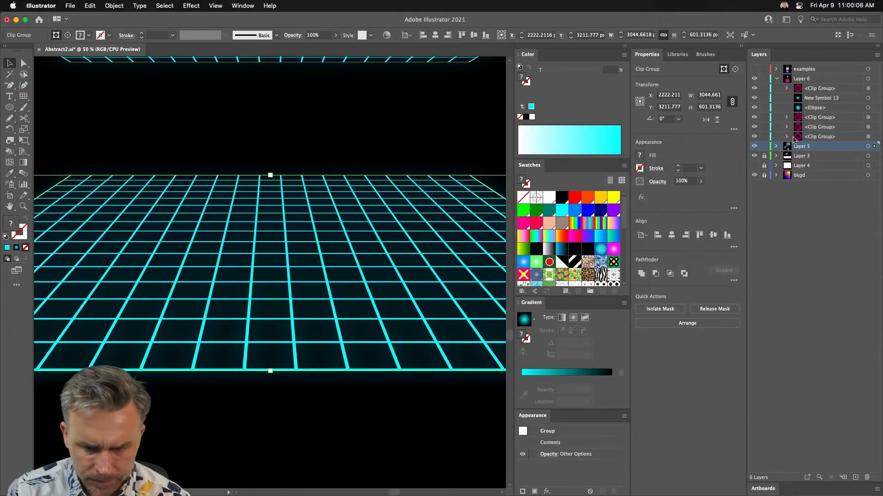
Move the grid's clip group down off its blurry glow image in Layer 5 and delete that image.
click(777, 146)
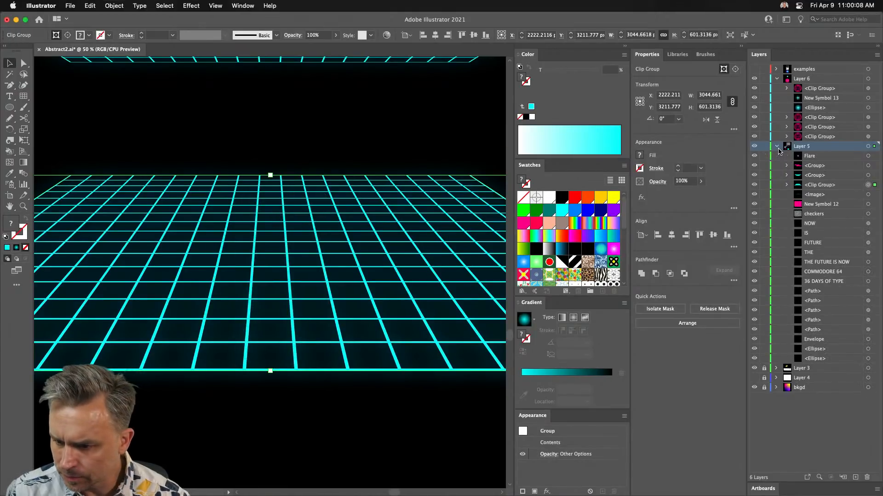
click(242, 437)
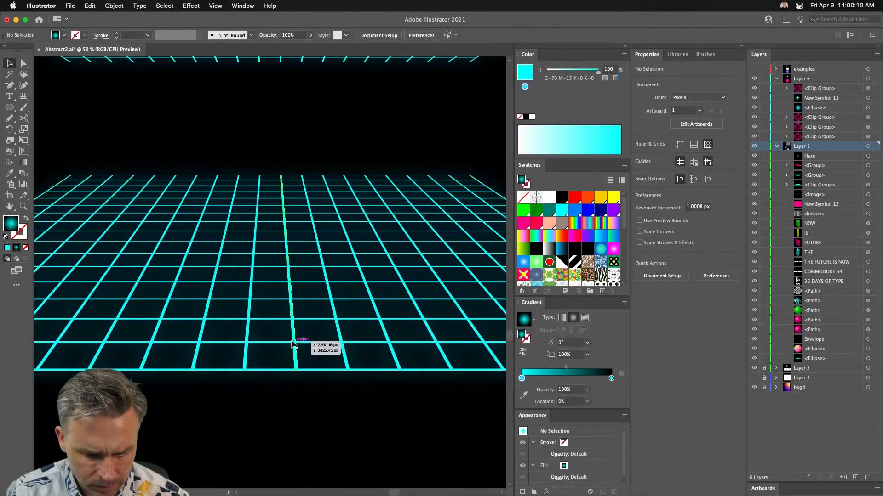
click(293, 343)
drag(294, 343, 286, 467)
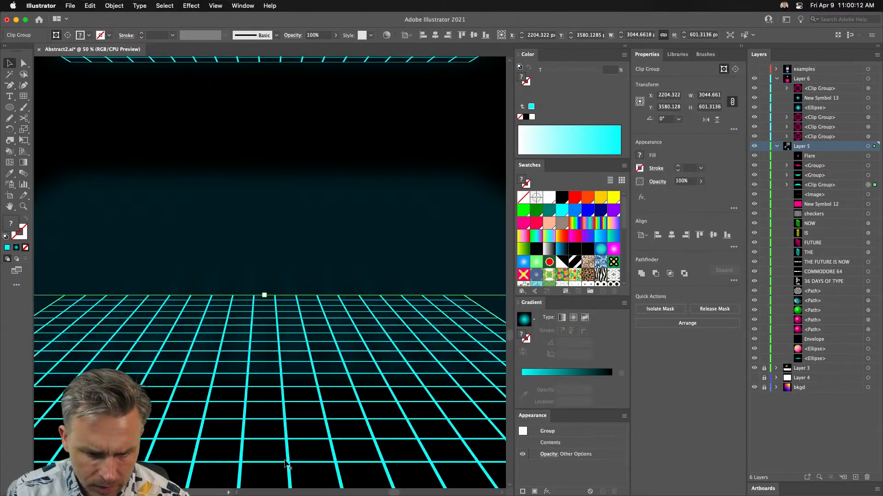
scroll(123, 246, down, 8)
scroll(124, 246, left, 5)
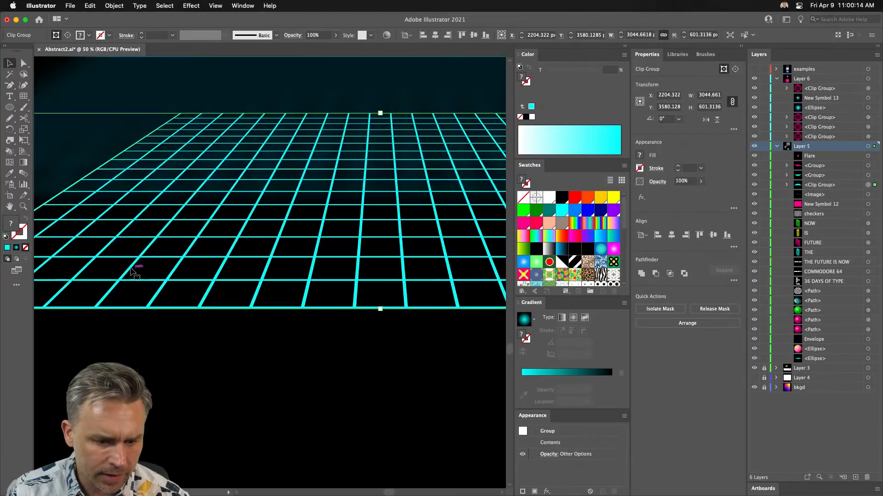
scroll(231, 98, up, 4)
click(234, 107)
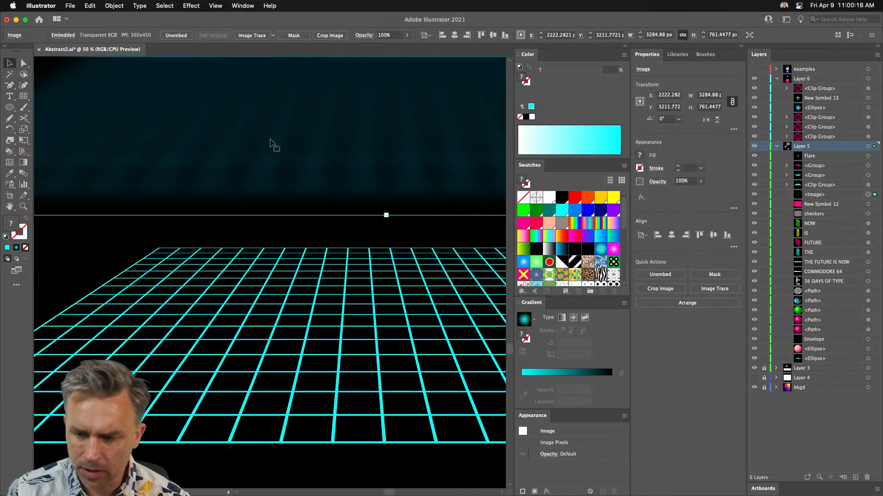
key(Delete)
Move the cleaned grid up, copy it, and paste it into Synthwave.psd in Photoshop as a Smart Object.
click(342, 328)
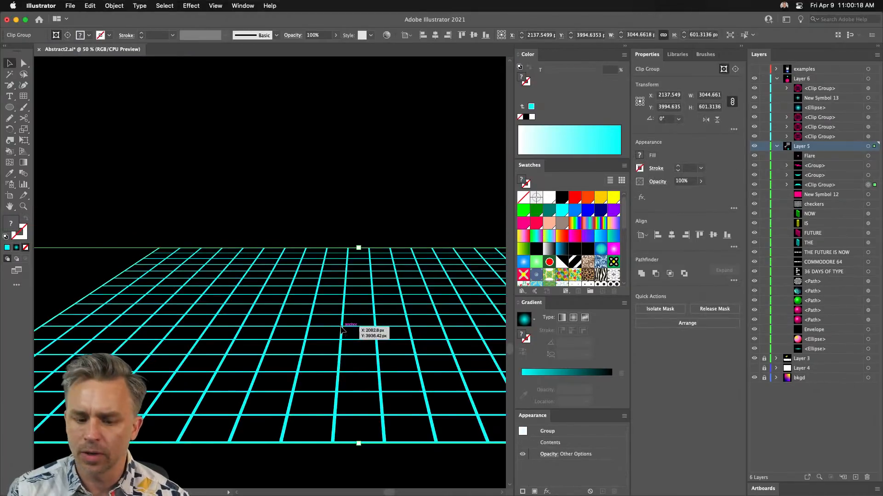
drag(342, 328, 311, 224)
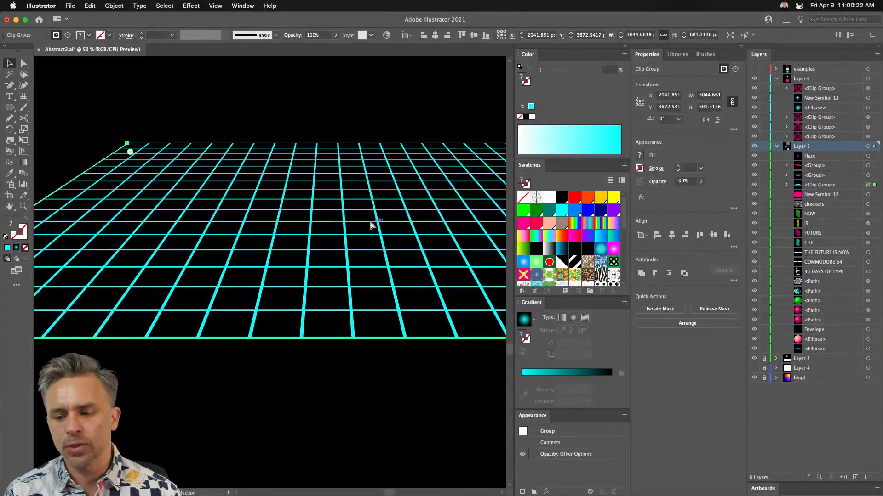
key(shift+super+b)
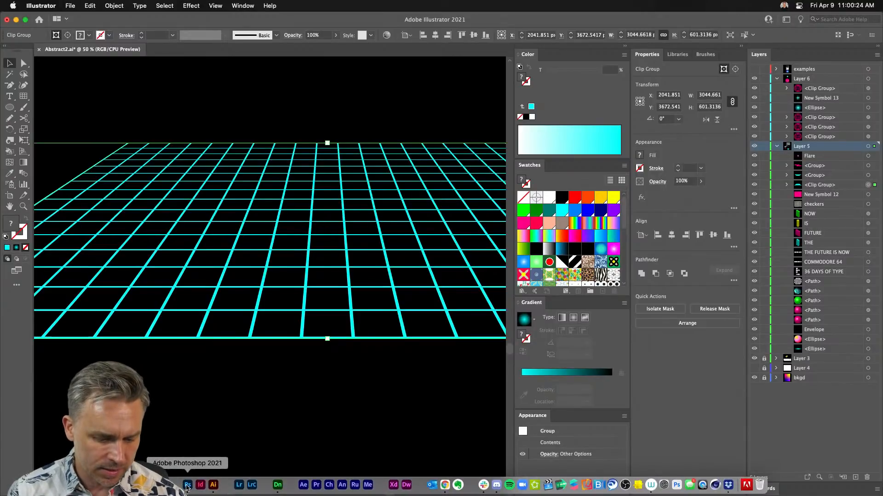
click(188, 485)
key(super+v)
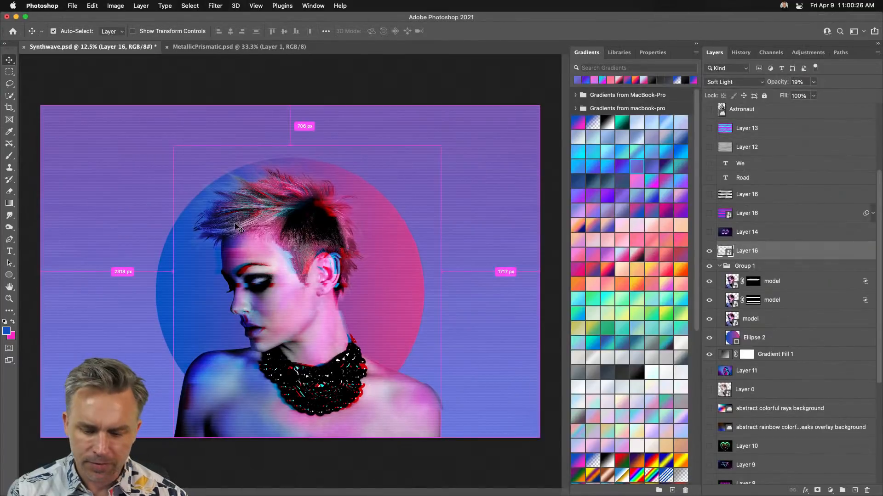
click(490, 253)
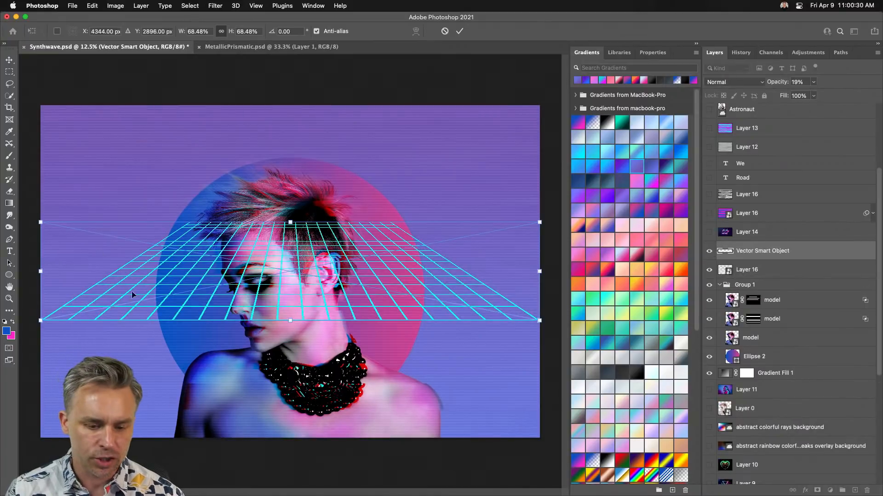
Place the pasted grid along the canvas's bottom edge, enlarge it to about 118% wide and 63% high, and center it.
drag(206, 289, 217, 407)
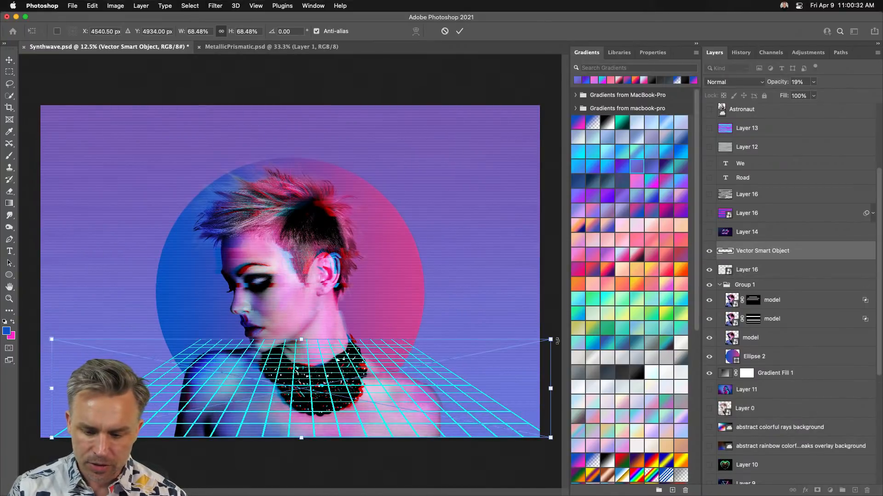
drag(550, 339, 850, 234)
drag(456, 278, 453, 354)
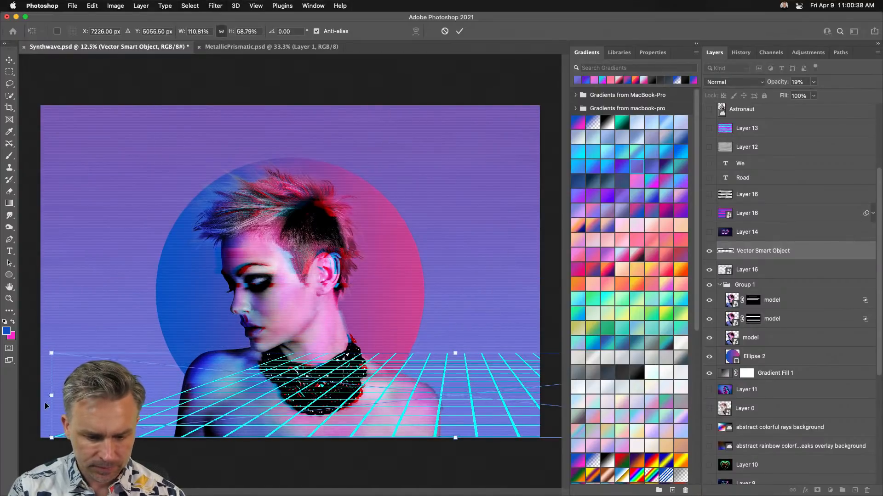
drag(52, 392, 2, 396)
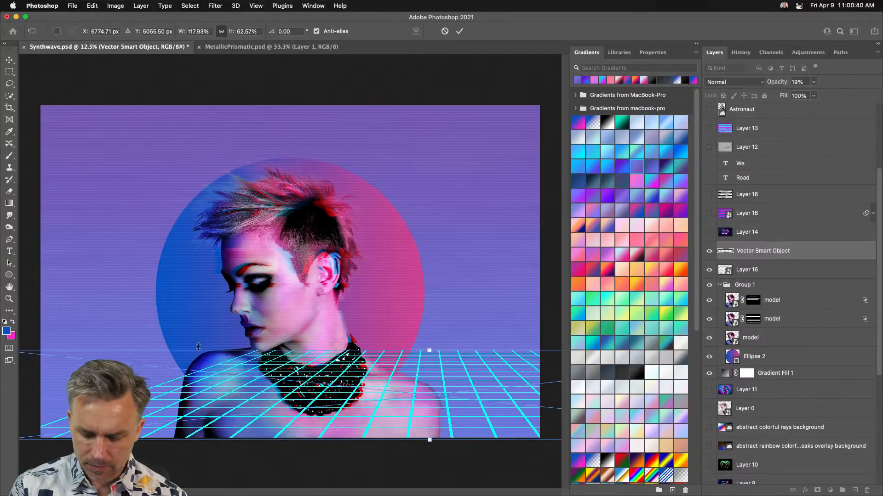
key(super+minus)
key(Return)
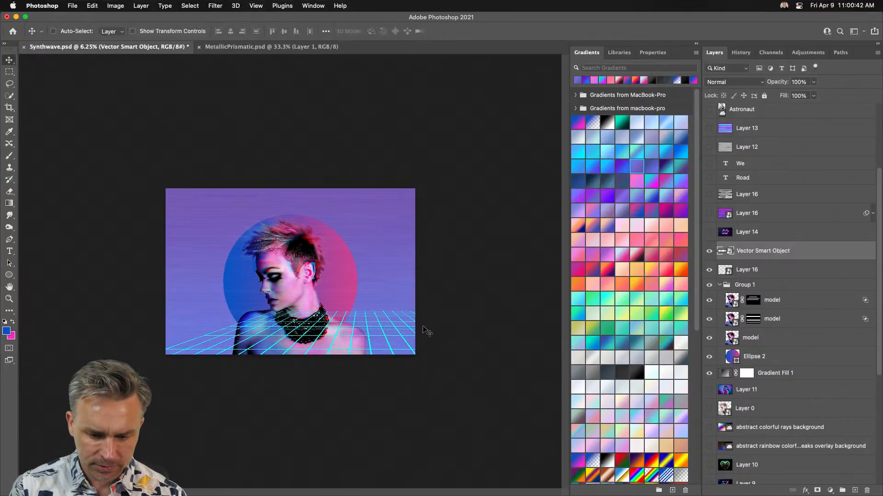
drag(345, 341, 305, 340)
Stack the grid's Vector Smart Object layer below Layer 11 and above Gradient Fill 1, and nudge the grid slightly down.
drag(782, 263, 763, 395)
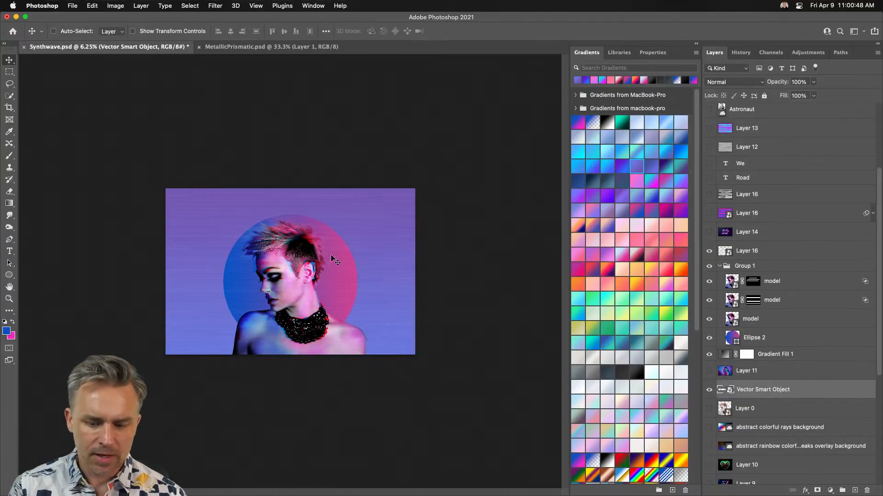
key(super)
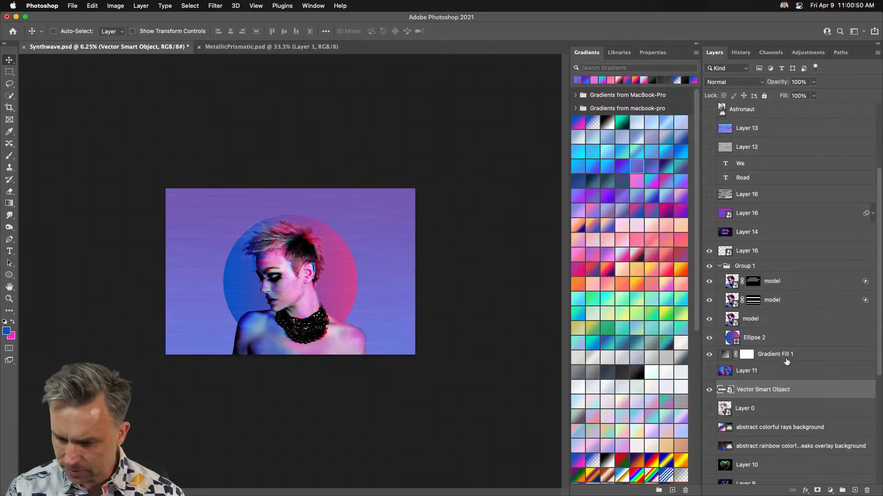
drag(776, 354, 783, 404)
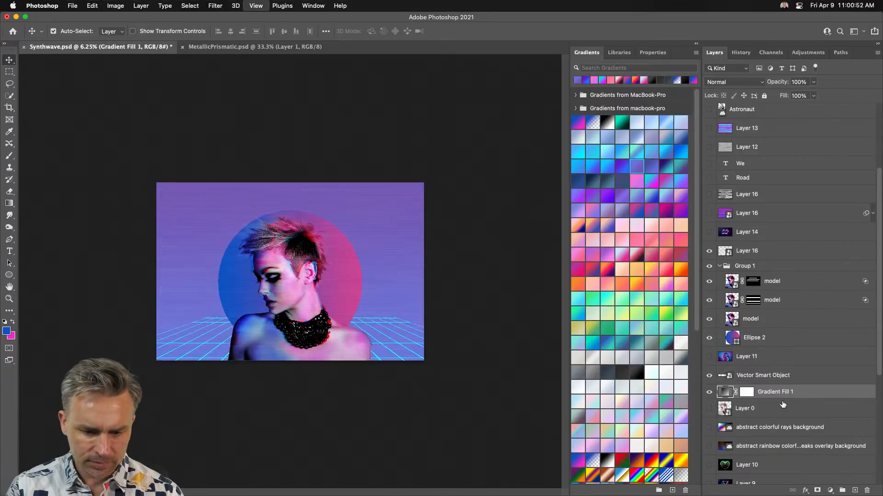
key(super+equal)
key(super+equal)
key(super+equal)
key(super+minus)
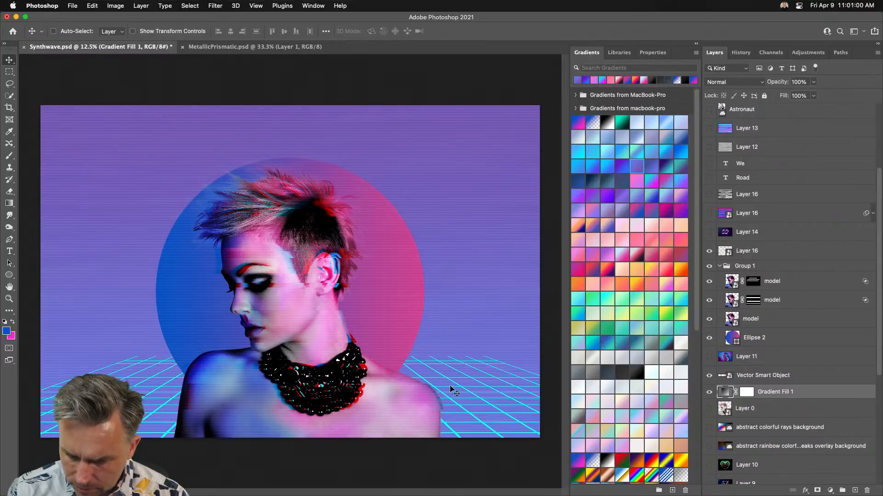
click(782, 376)
drag(492, 362, 494, 374)
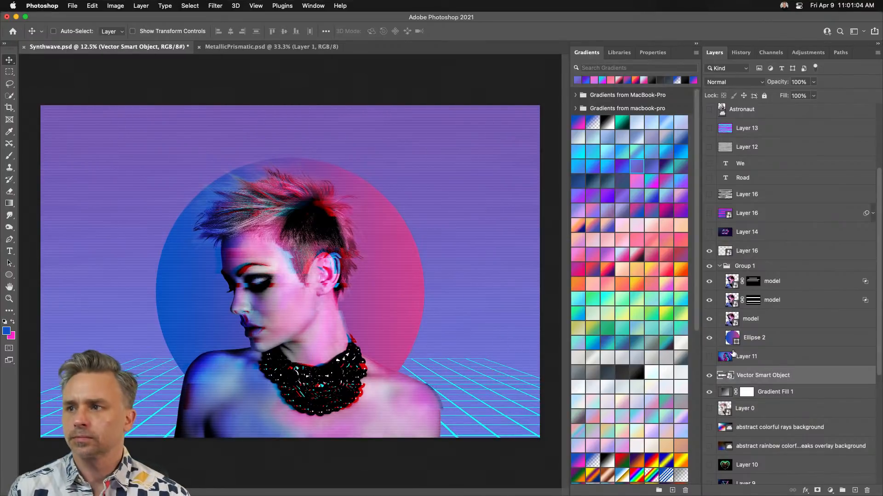
Add an Outer Glow layer style to the grid's Vector Smart Object and set its color to cyan 00d8ff.
double_click(831, 374)
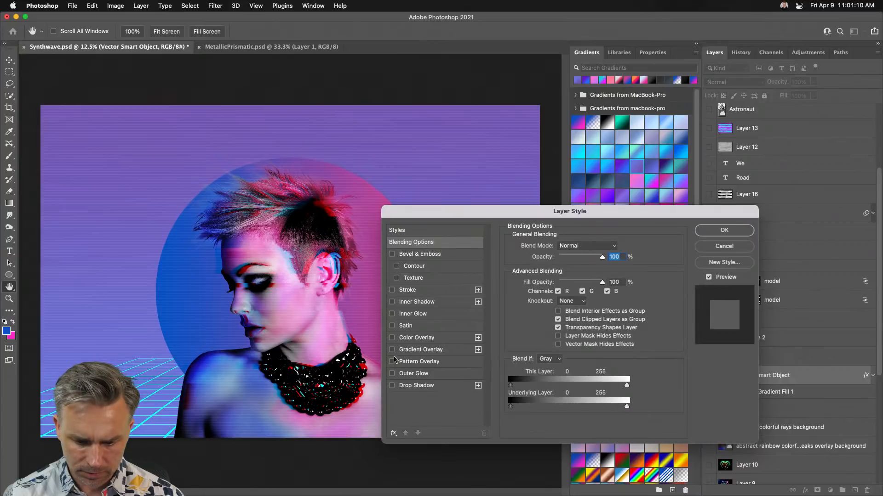
click(391, 373)
click(409, 374)
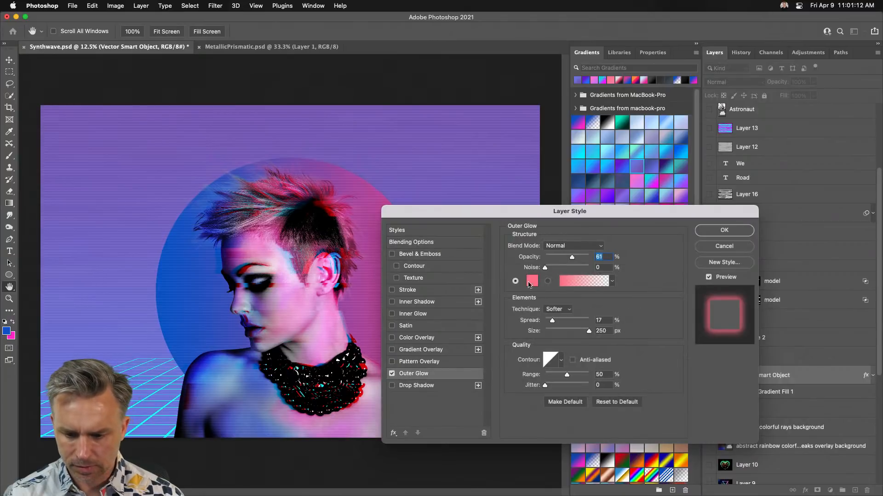
click(532, 281)
click(199, 327)
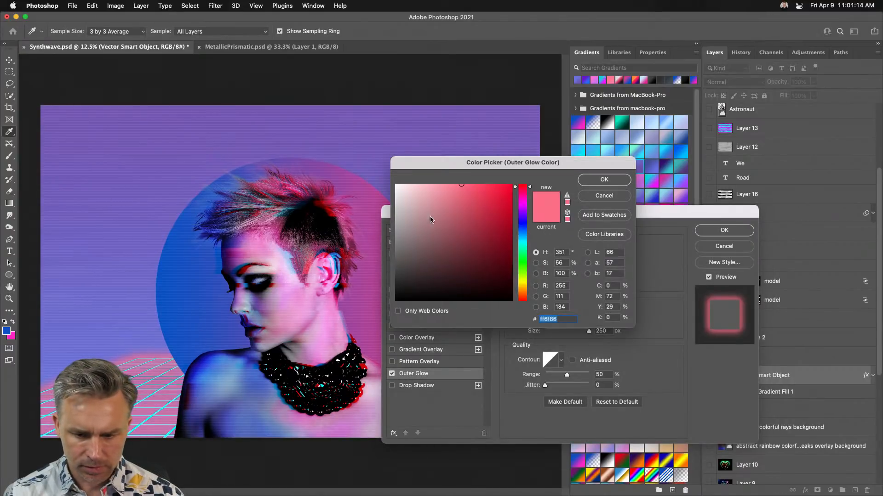
click(512, 186)
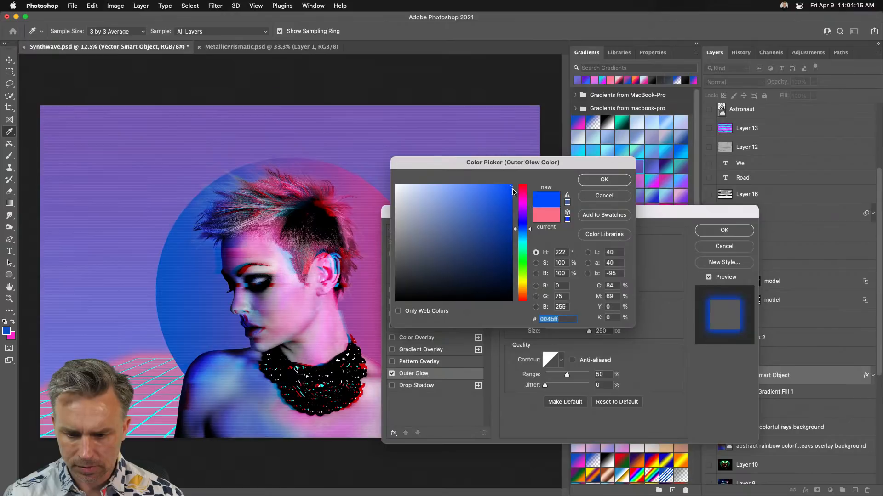
click(523, 244)
drag(523, 244, 523, 241)
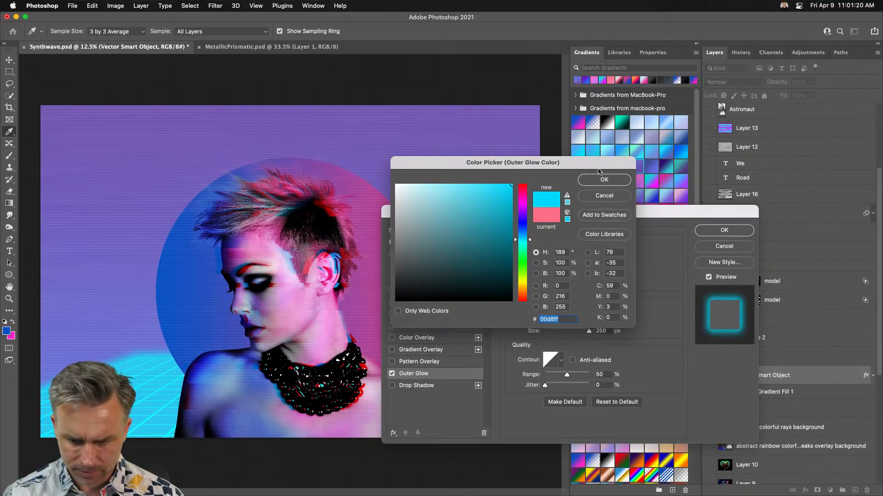
key(Return)
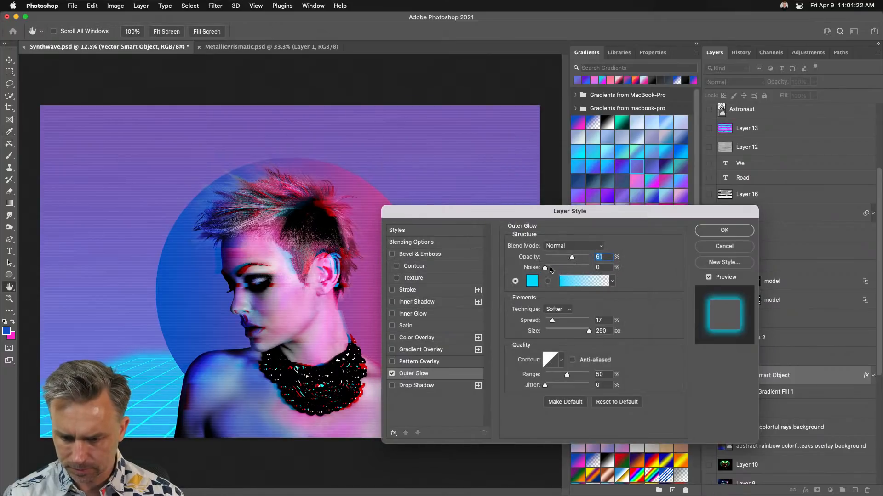
Set the grid's outer glow to 100% opacity, about 4% spread and 46 px size, and apply the style.
drag(555, 259, 608, 260)
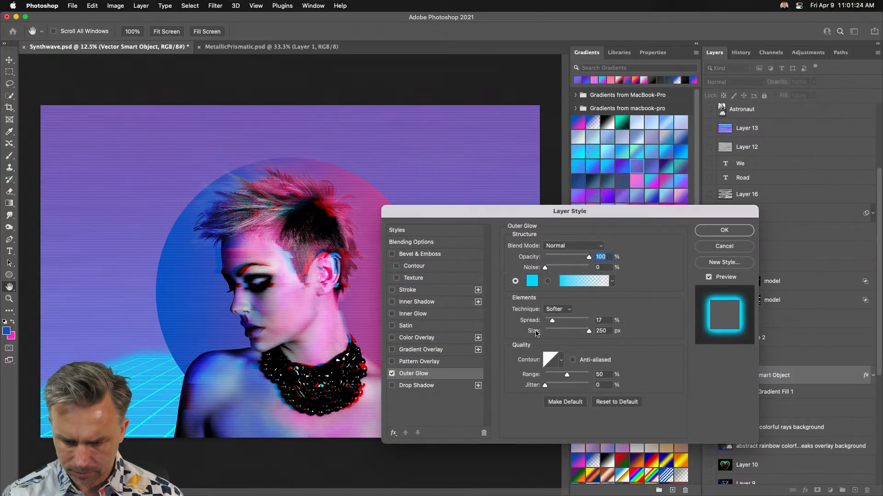
drag(560, 332, 540, 321)
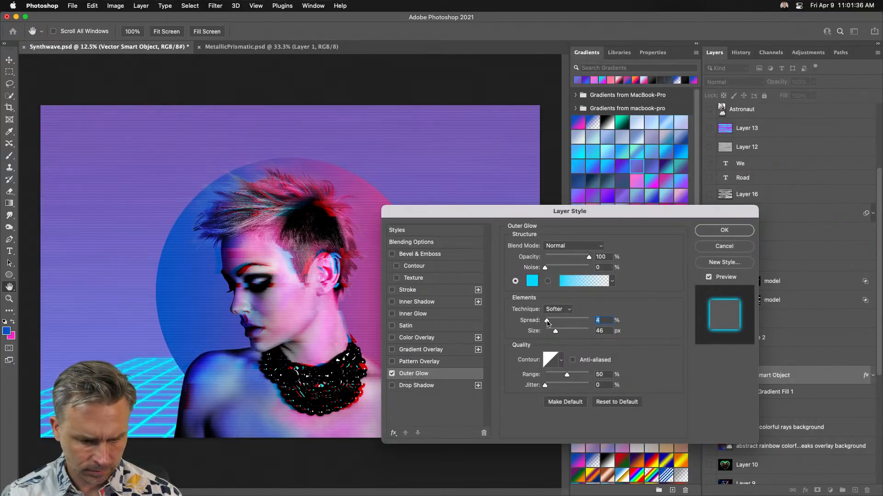
click(710, 231)
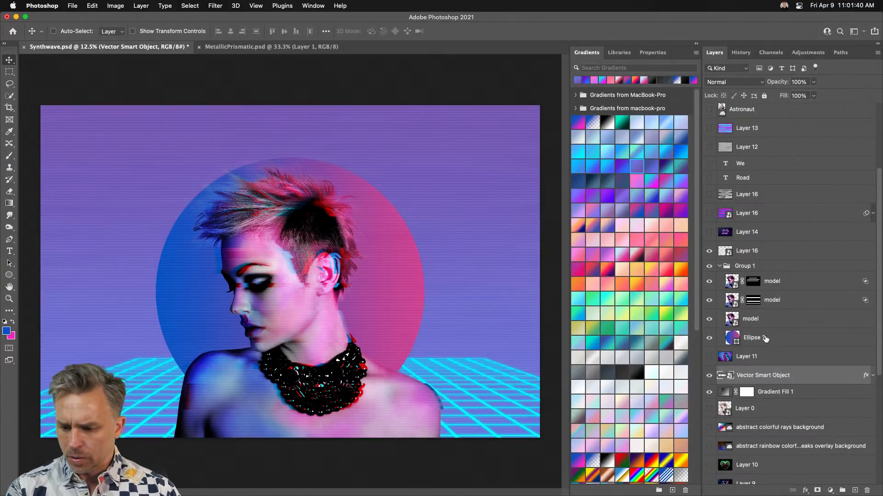
Show the We text layer and move the lettering down so it overlaps the model's face.
click(732, 338)
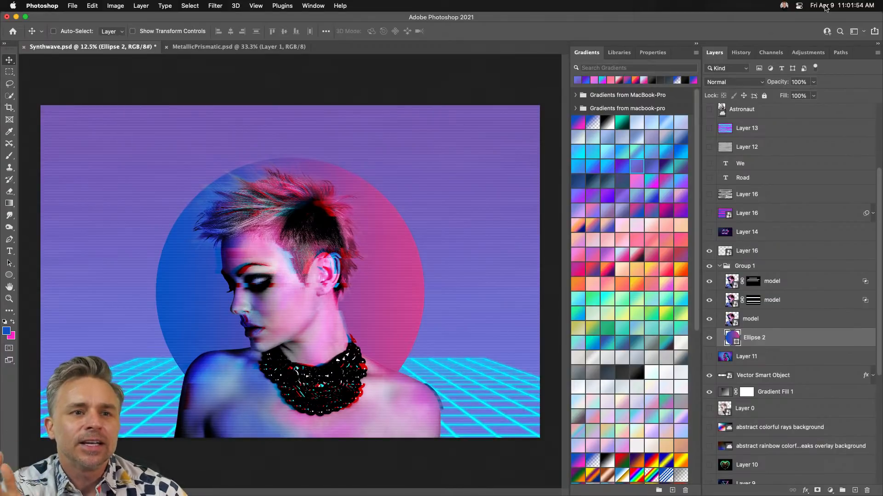
click(664, 55)
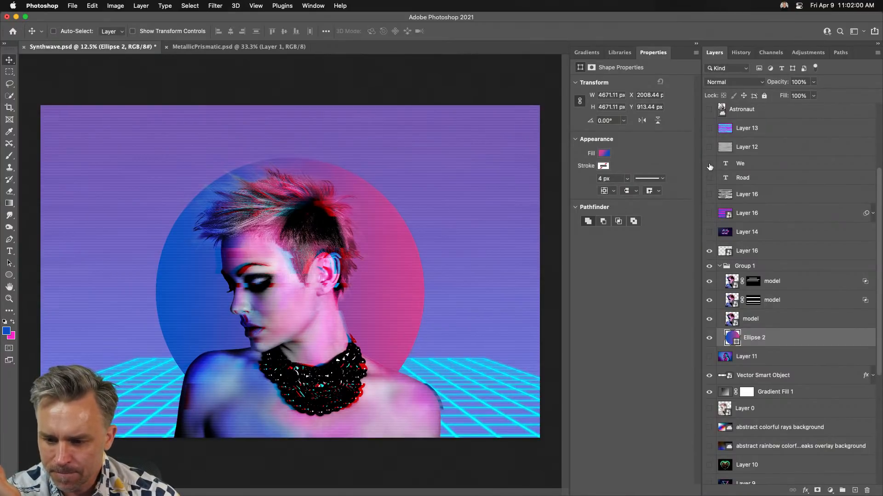
click(709, 164)
click(772, 165)
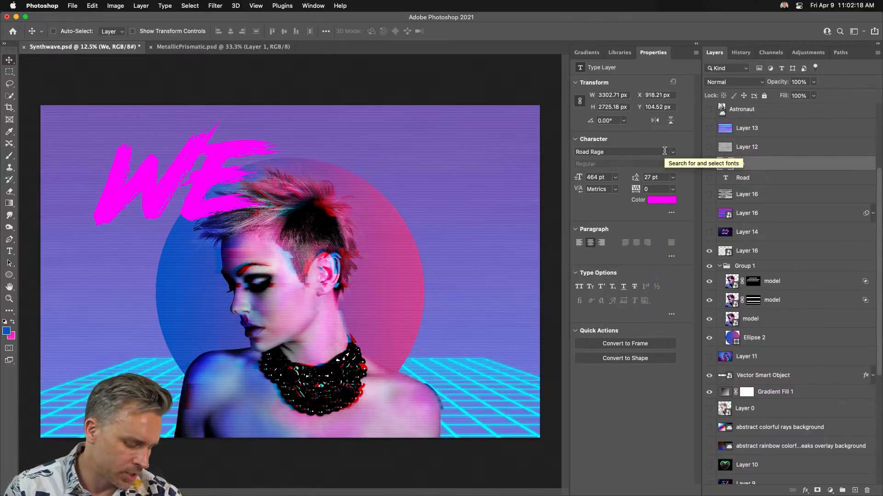
drag(134, 202, 108, 280)
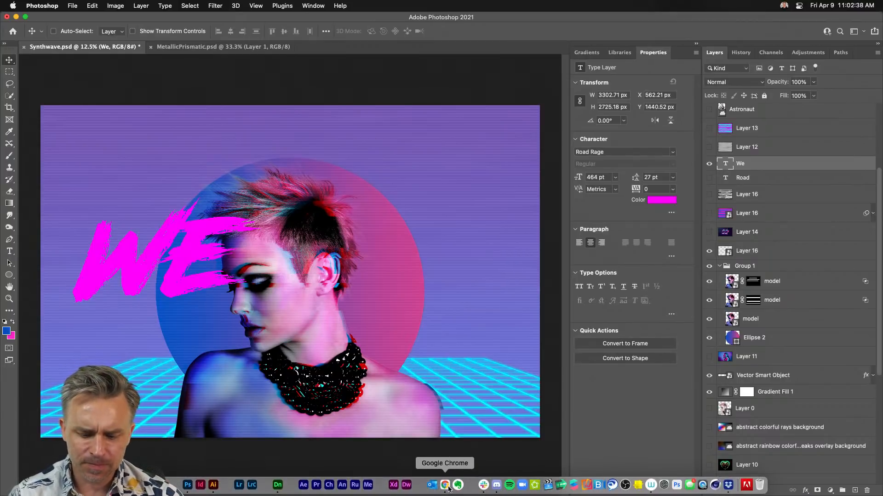
Switch to Chrome and look through the retrowave graphics image results for lettering references.
click(445, 485)
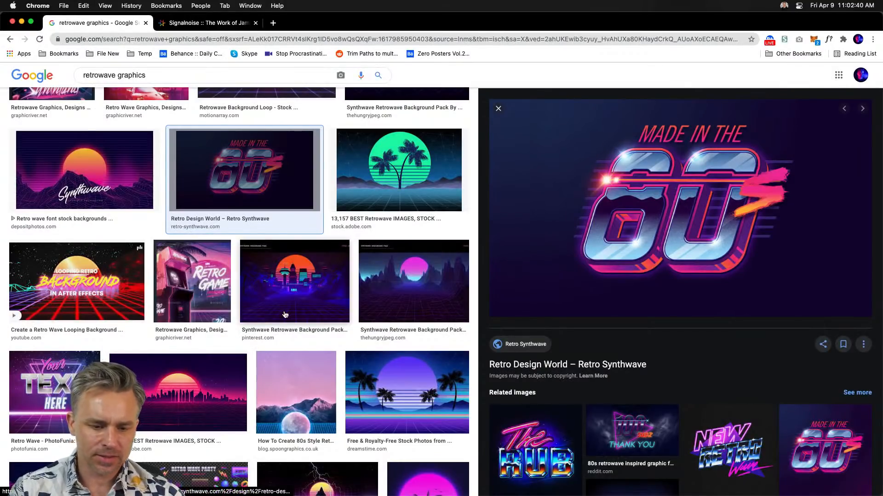
scroll(191, 292, down, 3)
scroll(191, 292, down, 10)
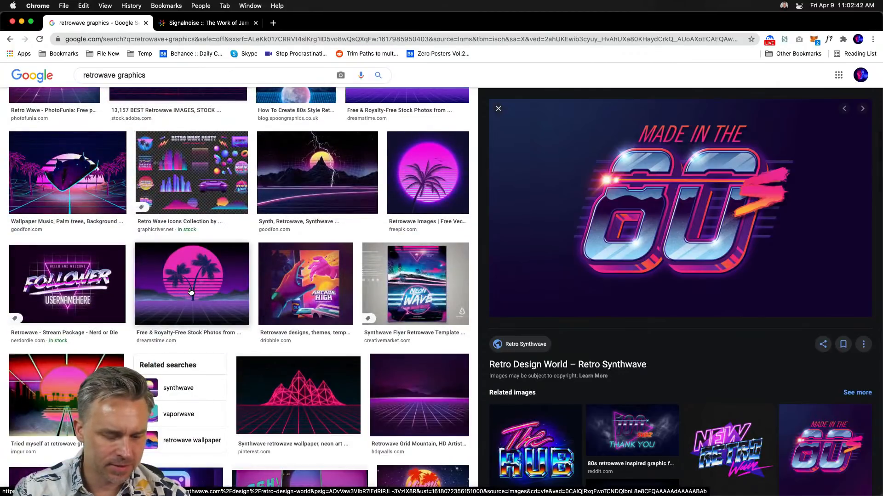
scroll(191, 292, down, 10)
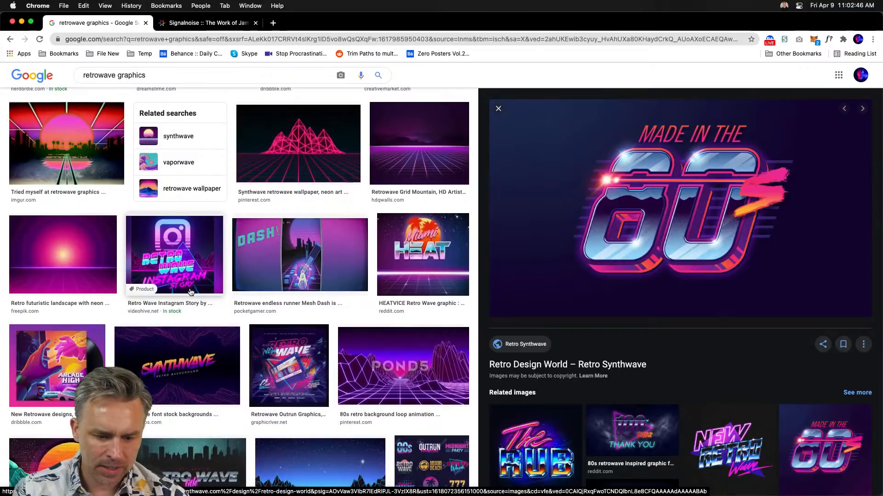
scroll(190, 292, down, 3)
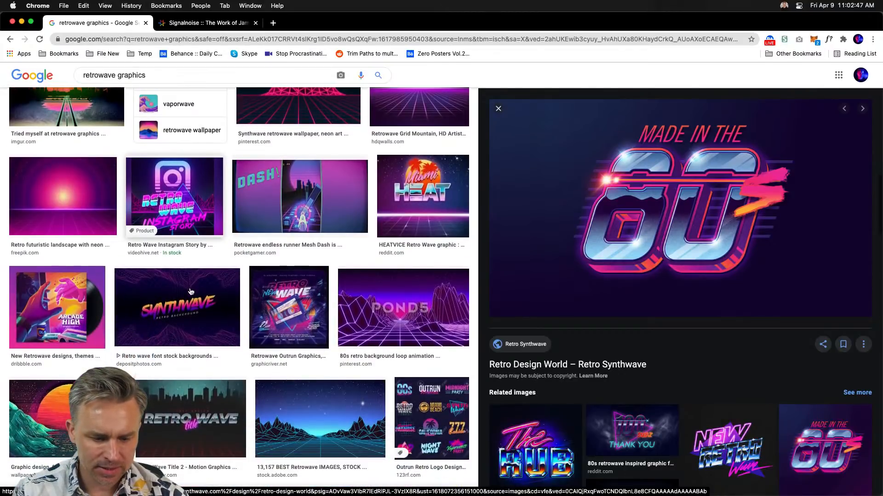
click(22, 22)
Back in Photoshop, replace the We text with Night and move the word to the middle of the canvas.
click(10, 252)
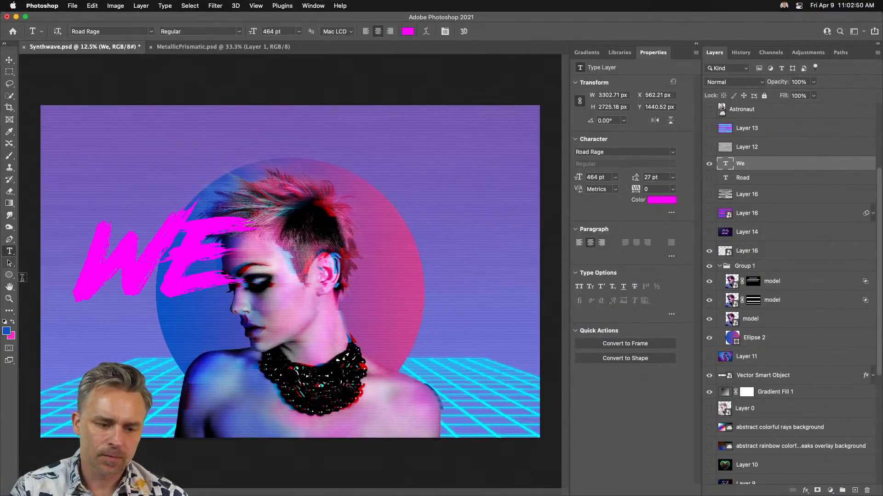
double_click(160, 260)
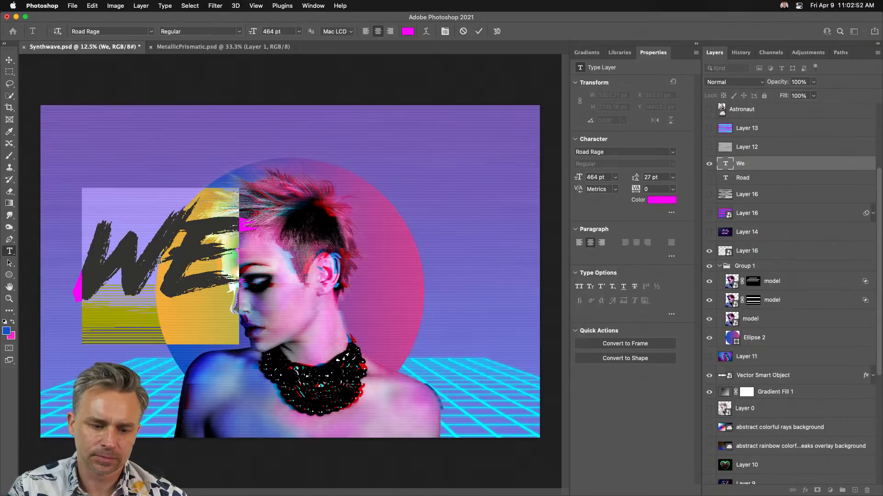
text(Night)
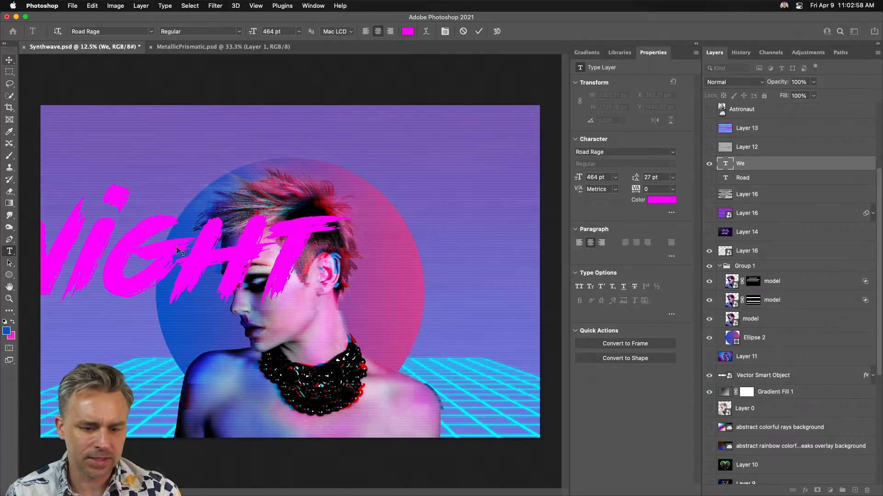
drag(177, 251, 297, 276)
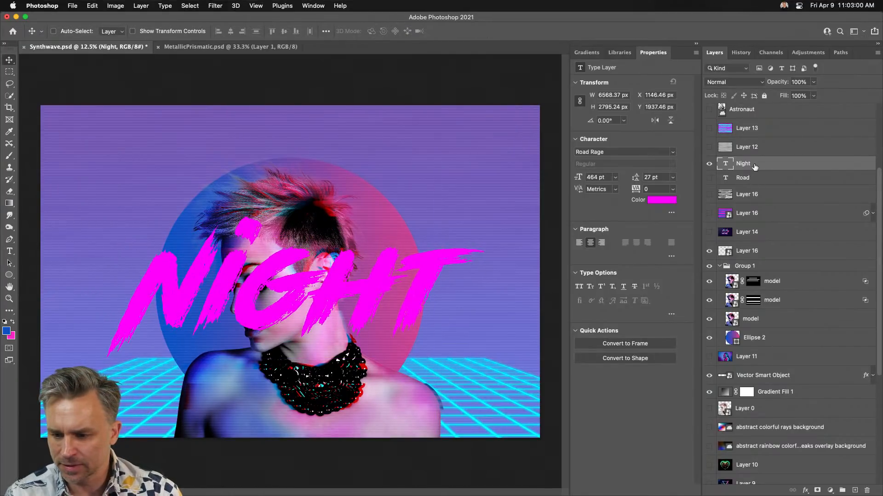
Stack Night below Layer 11 and Ellipse 2 below the grid, and move Night up behind the model's hair.
drag(755, 167, 746, 367)
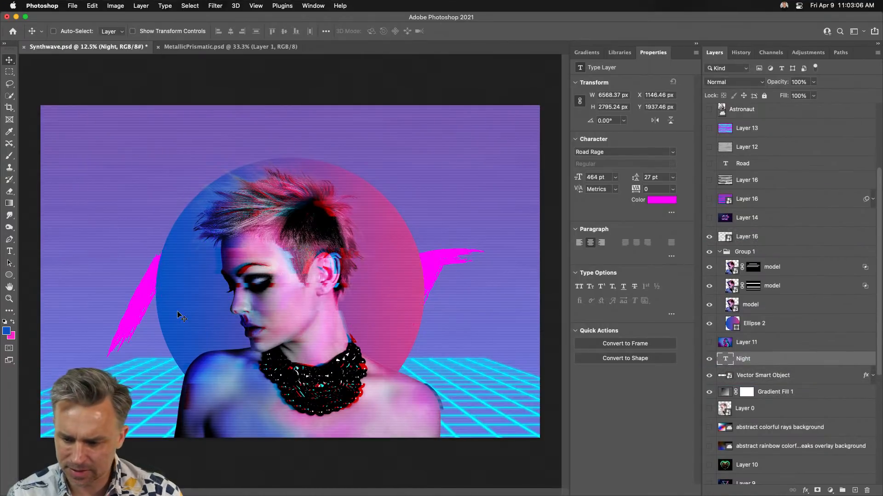
drag(766, 328, 780, 391)
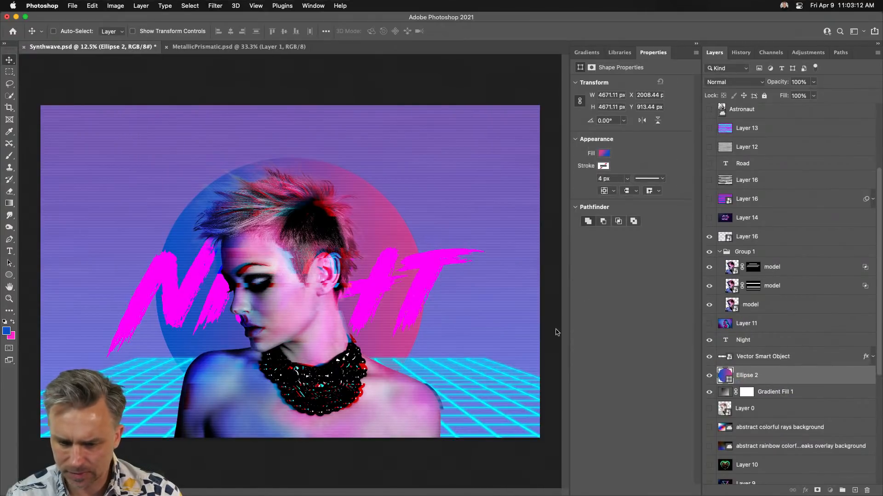
drag(204, 299, 193, 197)
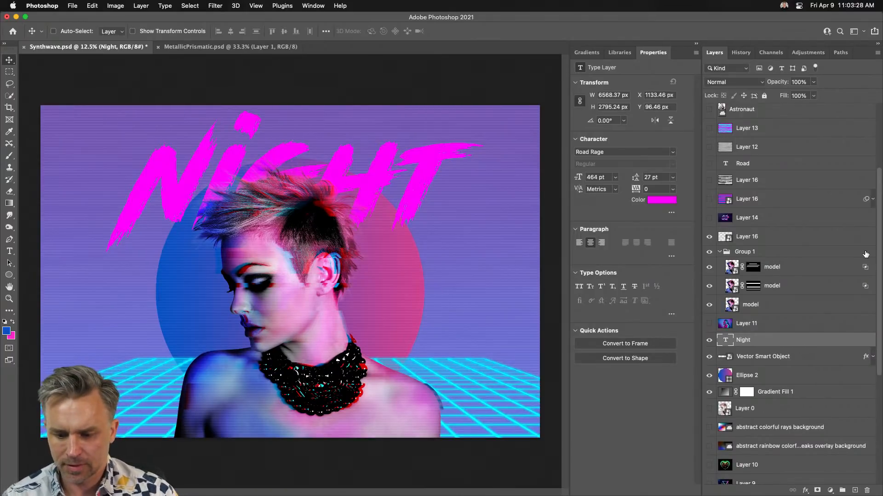
Switch to Adobe Dimension and replace the 3D 80's text with VIBES.
mouse_move(235, 494)
click(277, 486)
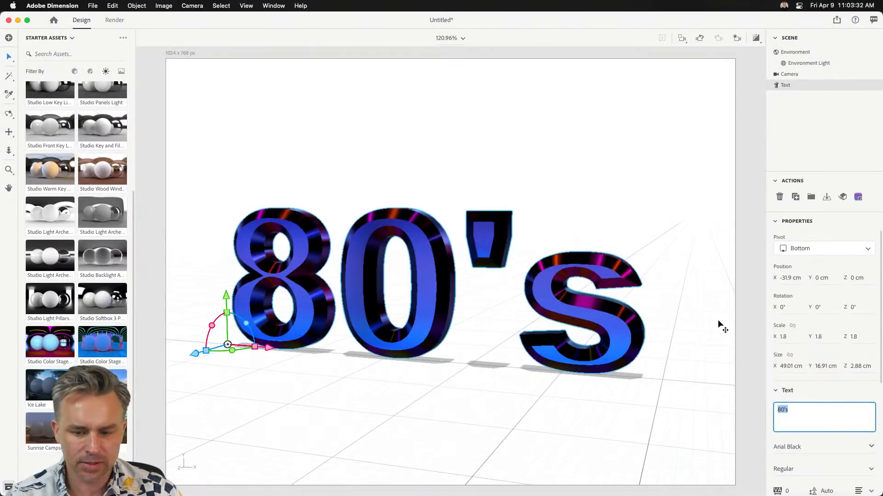
text(VIBES)
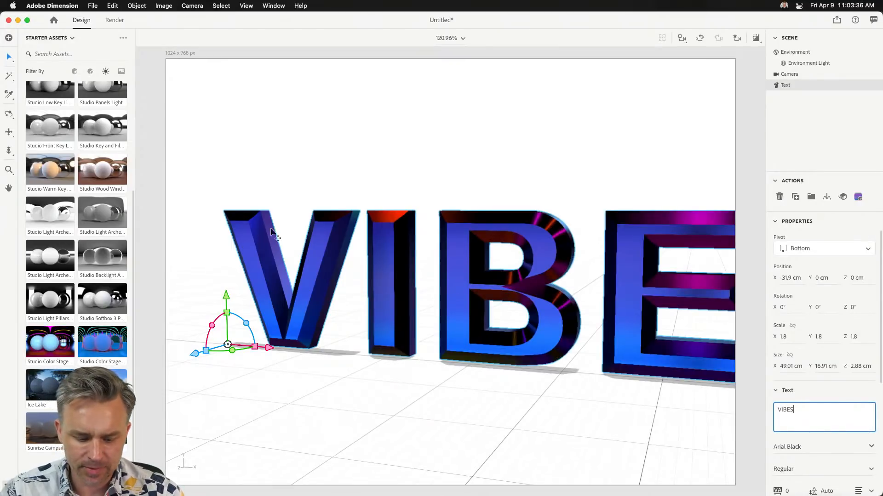
click(254, 189)
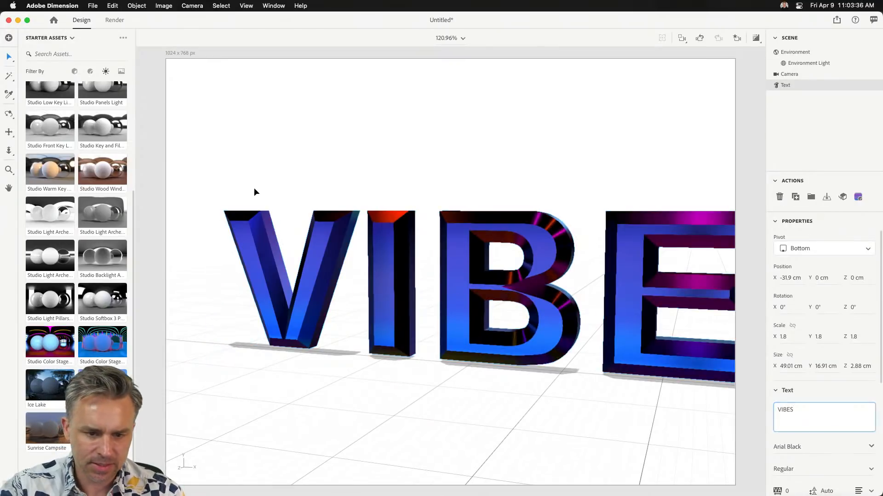
Frame the VIBES text in the camera and orbit to a nearly straight-on front view.
click(537, 242)
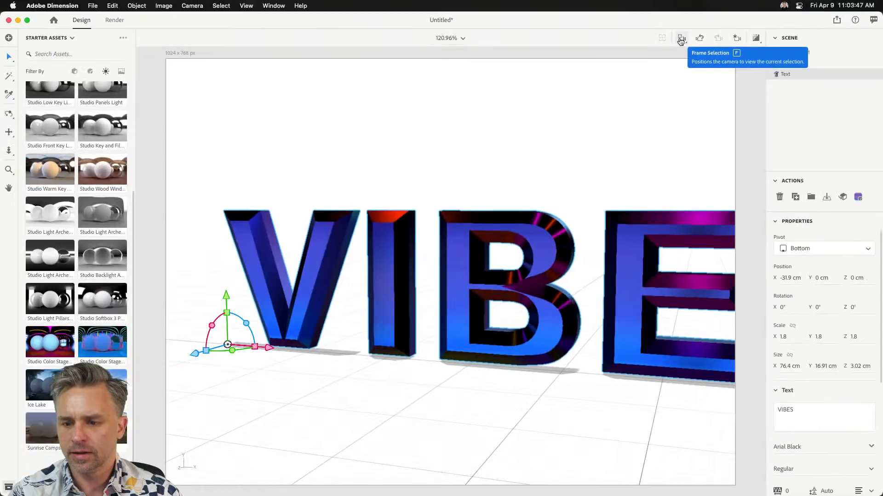
click(681, 40)
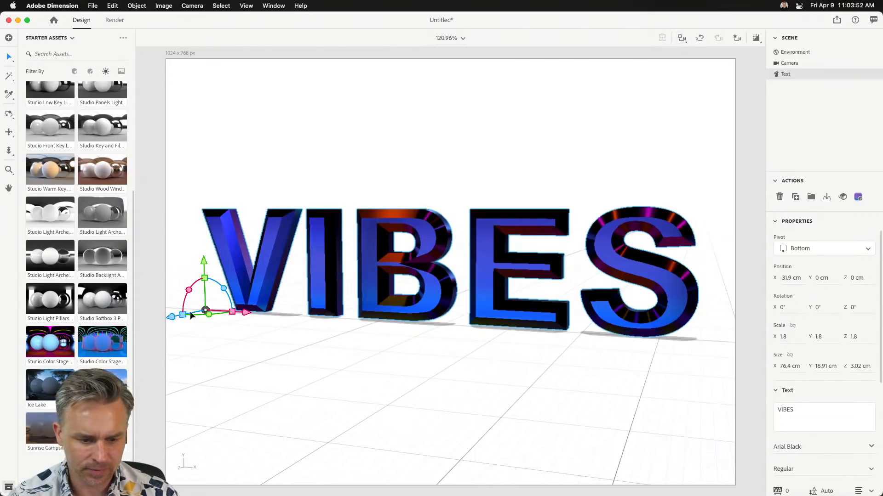
key(2)
mouse_move(425, 390)
mouse_down()
mouse_move(400, 395)
mouse_move(421, 389)
mouse_up()
key(3)
key(1)
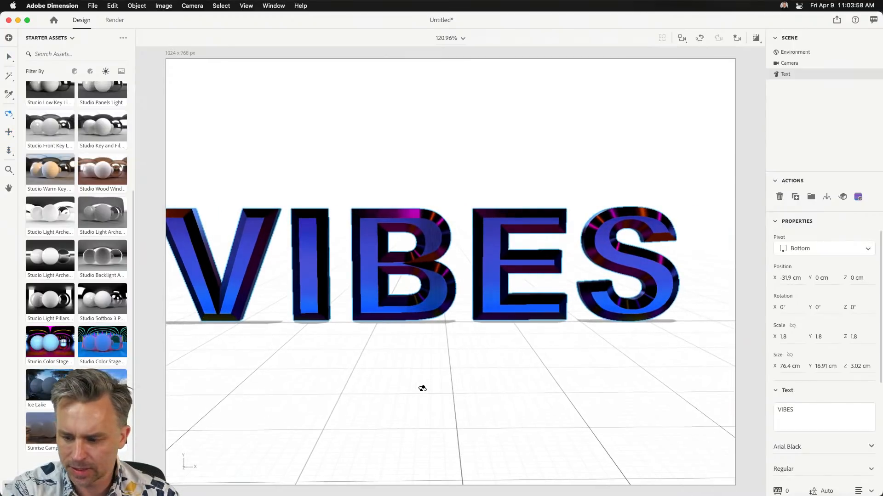
key(v)
Set the camera's Y rotation to 0° so it faces the VIBES text squarely.
click(789, 63)
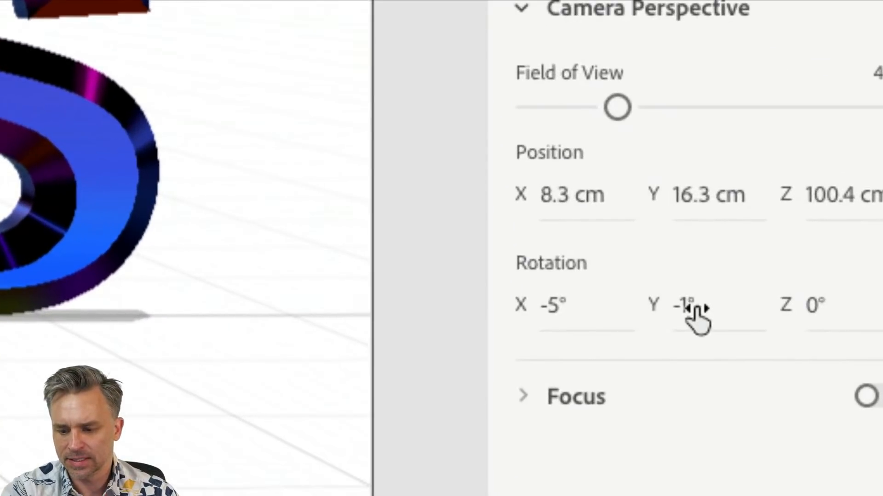
drag(825, 321, 836, 323)
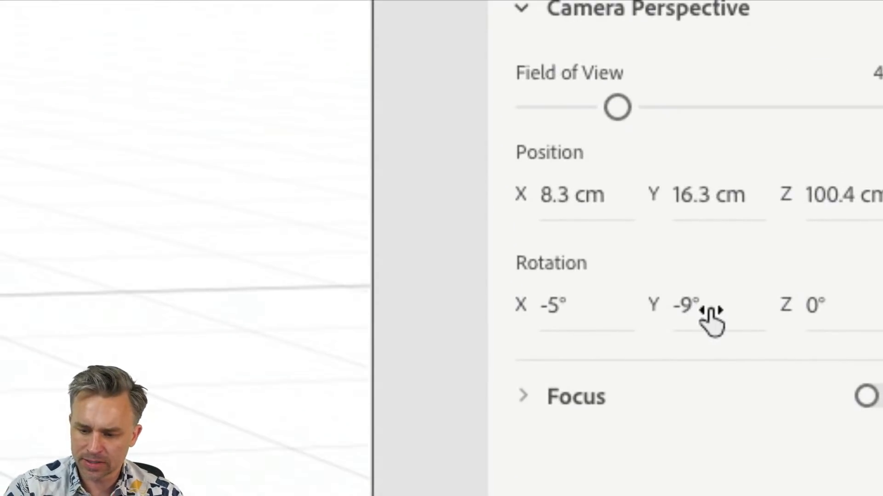
click(705, 311)
text(0)
key(Return)
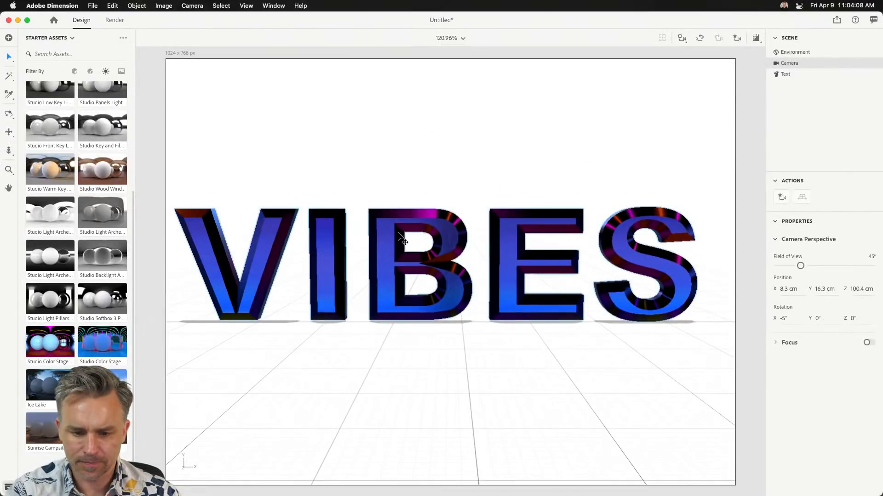
Orbit the camera slightly upward so it looks down a little more on the VIBES text.
click(447, 154)
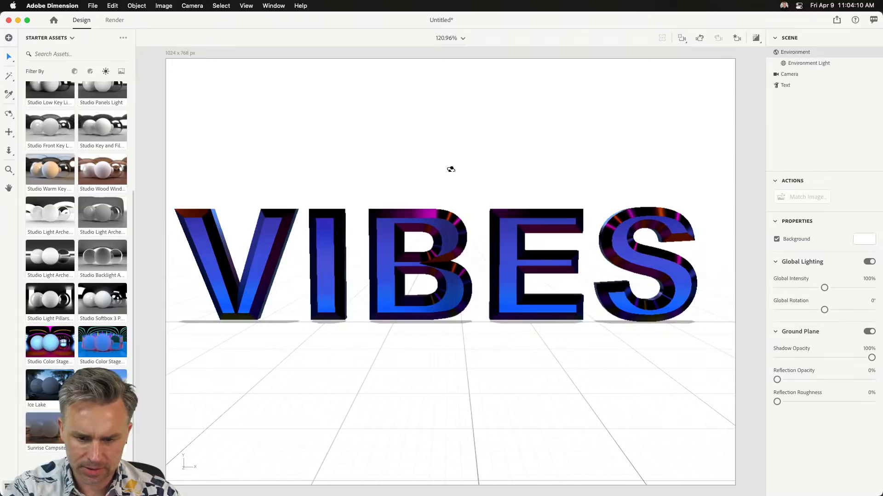
key(1)
drag(448, 169, 446, 188)
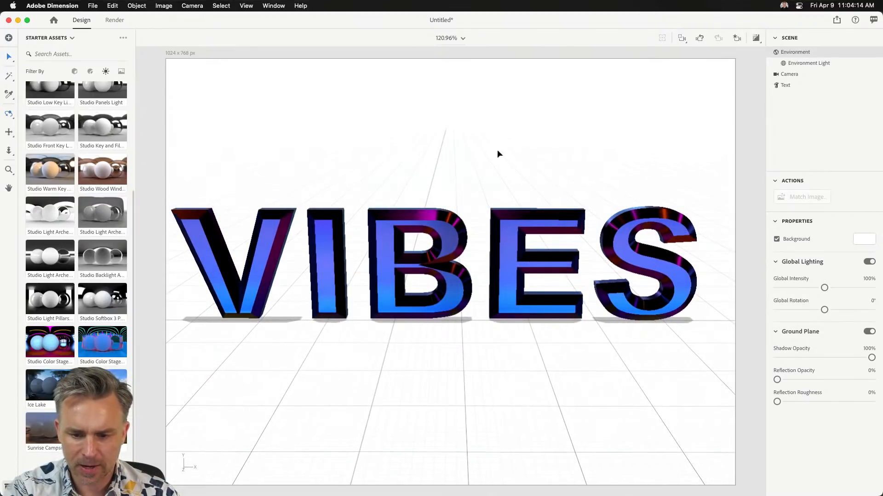
Select the 3D VIBES text and try the Avenir font on it.
key(v)
click(570, 239)
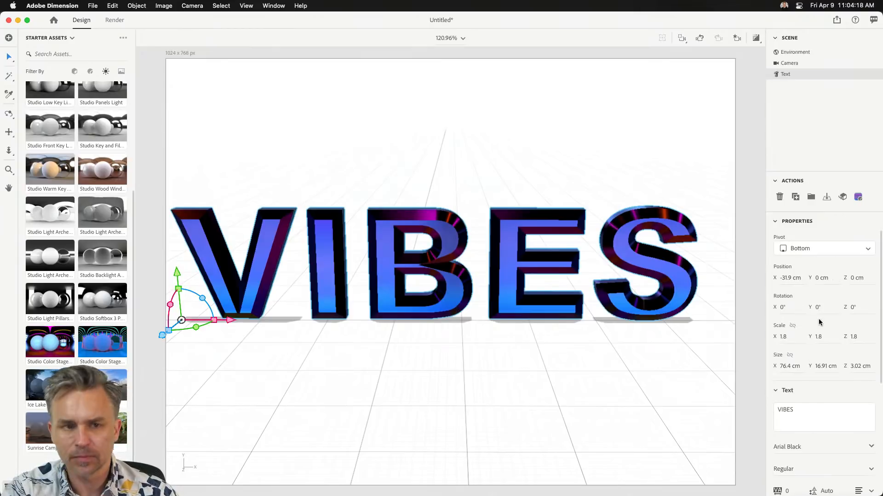
scroll(819, 320, down, 5)
scroll(819, 320, down, 1)
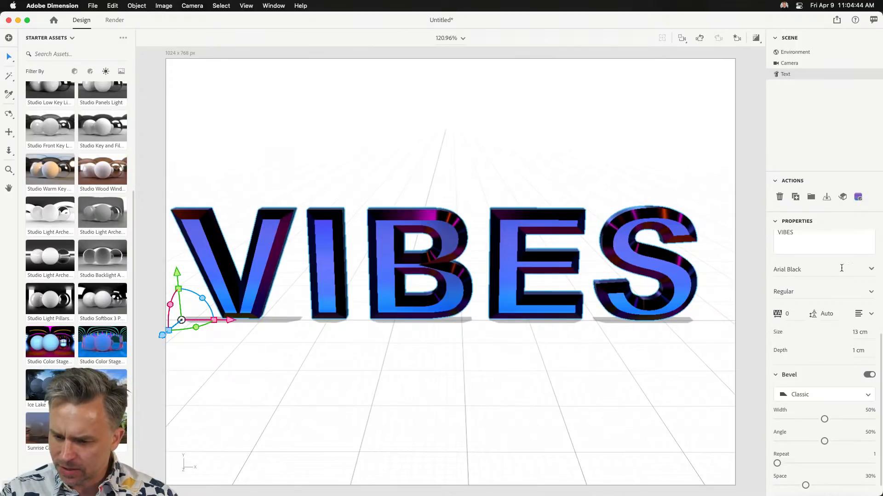
click(871, 271)
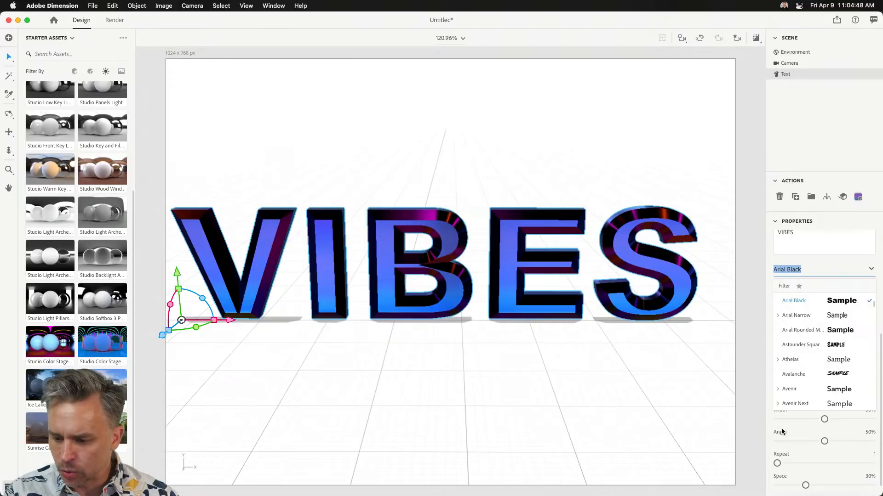
click(795, 389)
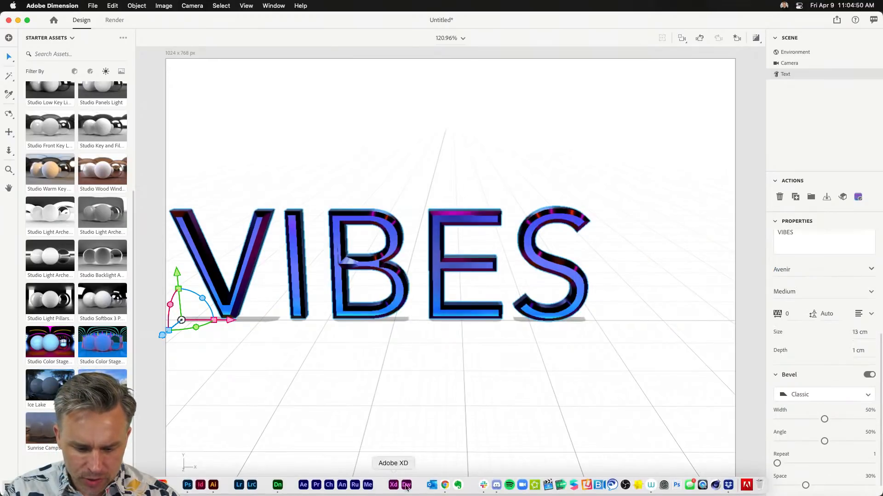
Switch to Chrome to study the "Made in the 80s" retrowave lettering reference, and return to Dimension.
click(444, 485)
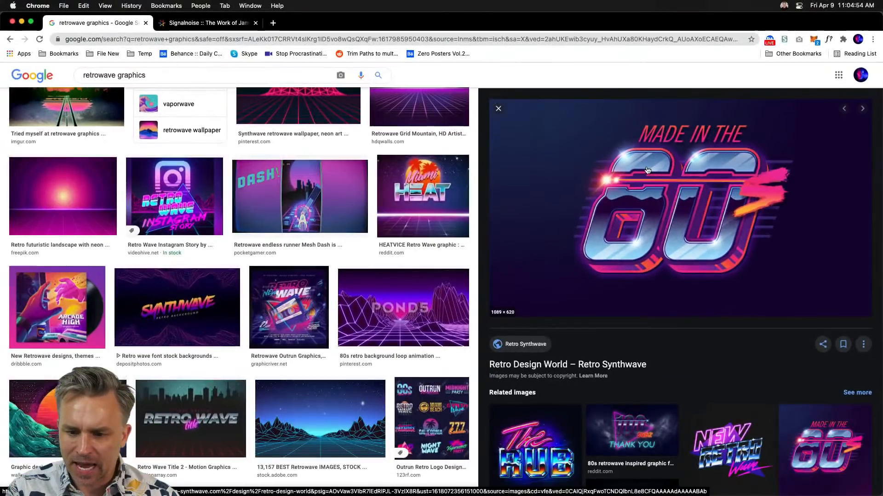
click(21, 22)
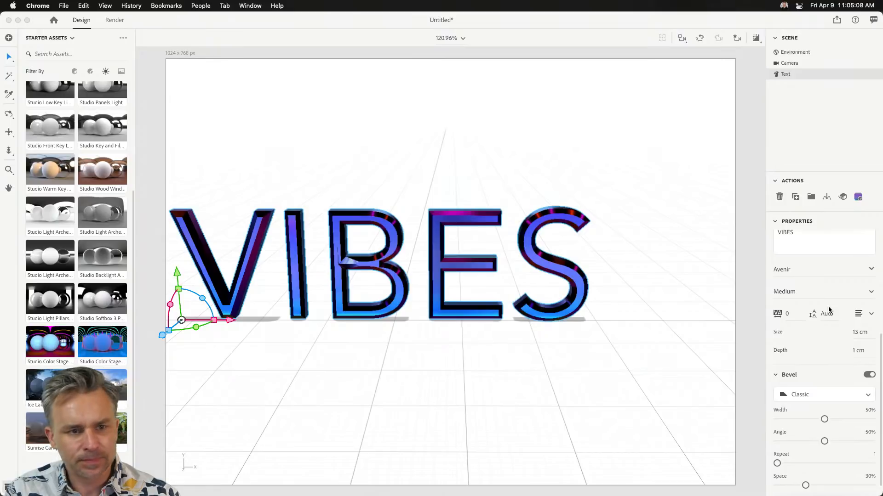
Set the VIBES text's font to BalboaPlus in the Fill style.
scroll(829, 310, up, 3)
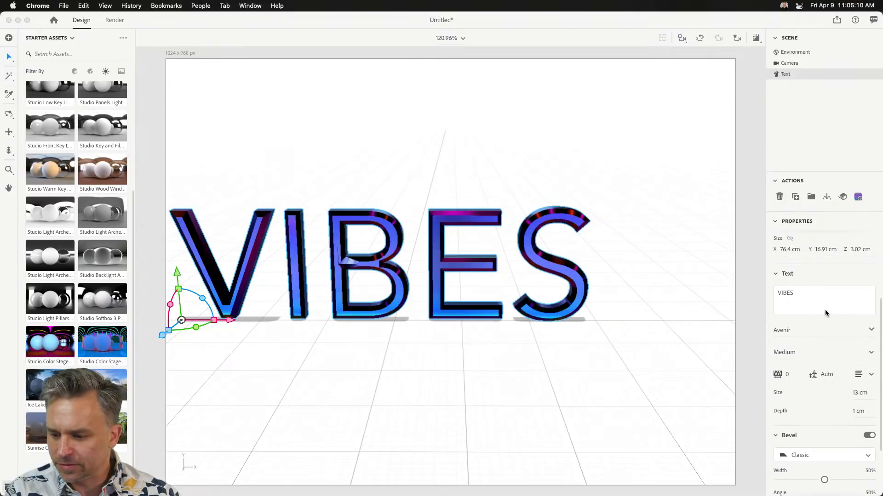
scroll(825, 313, down, 2)
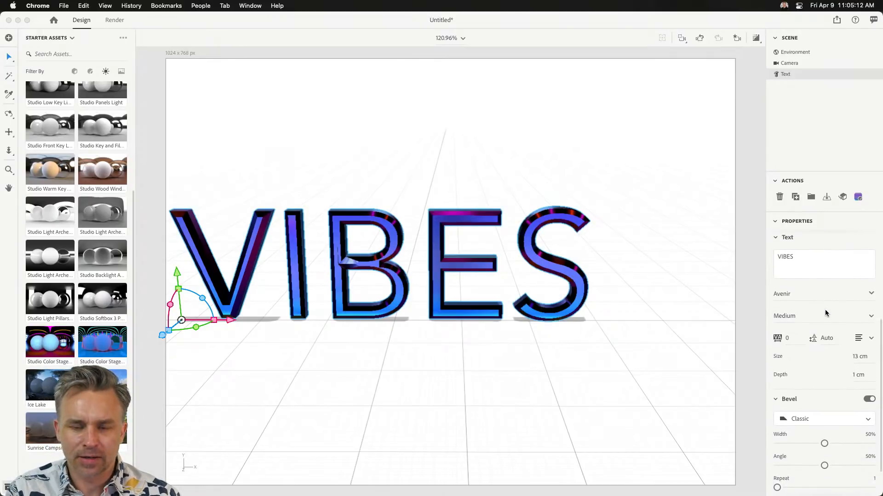
scroll(835, 318, up, 1)
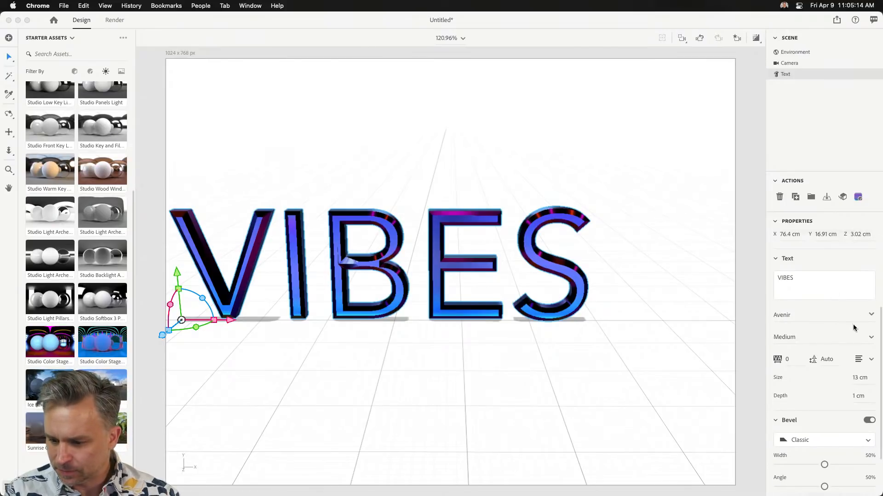
click(870, 340)
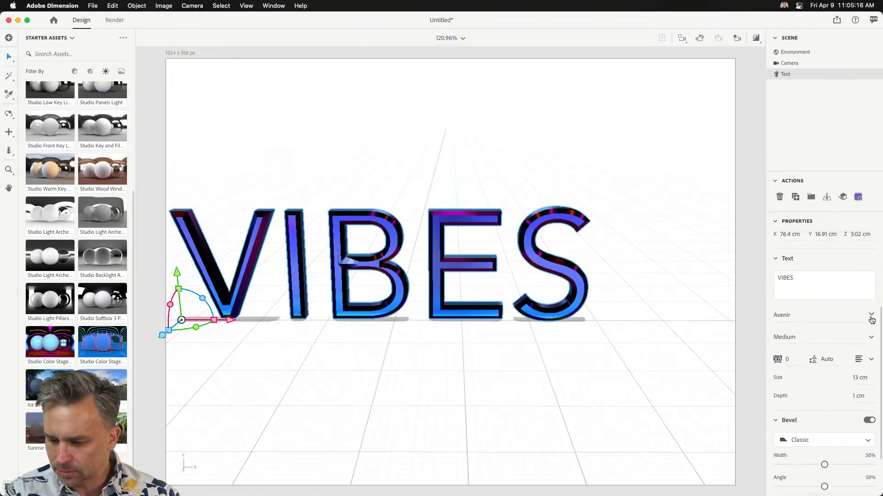
click(871, 316)
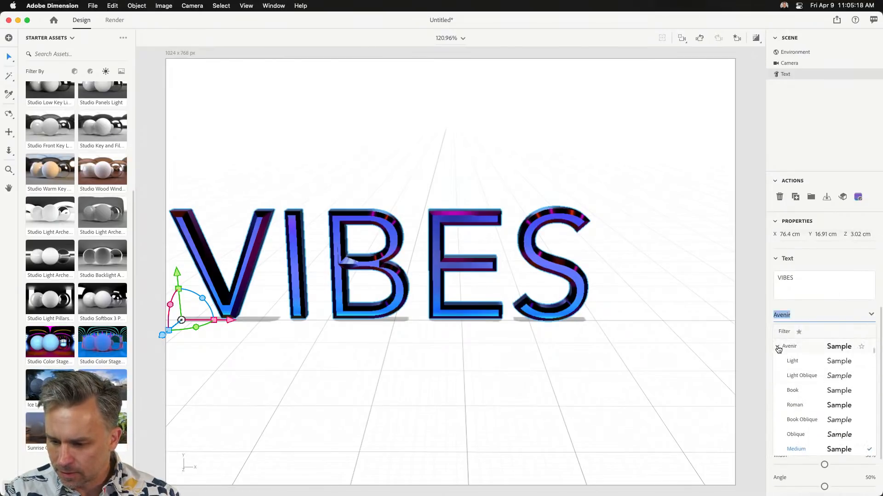
click(777, 350)
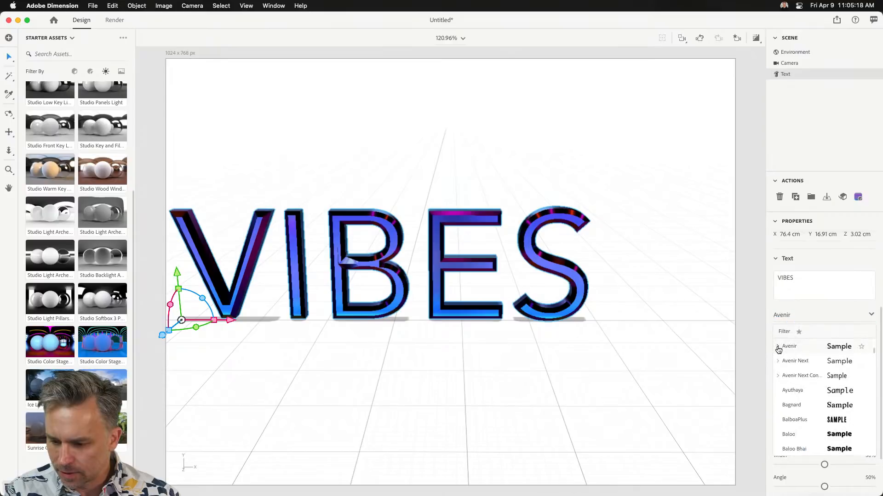
click(791, 420)
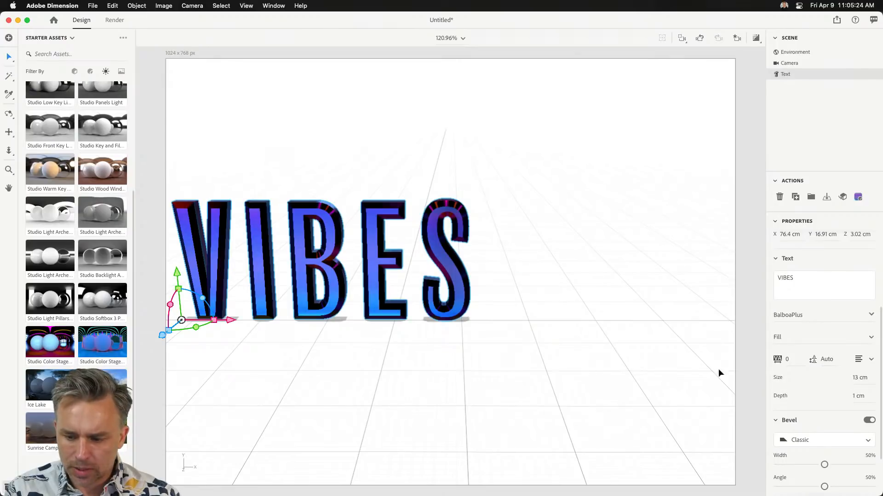
Center-align the VIBES text and frame it in the camera.
scroll(848, 408, down, 3)
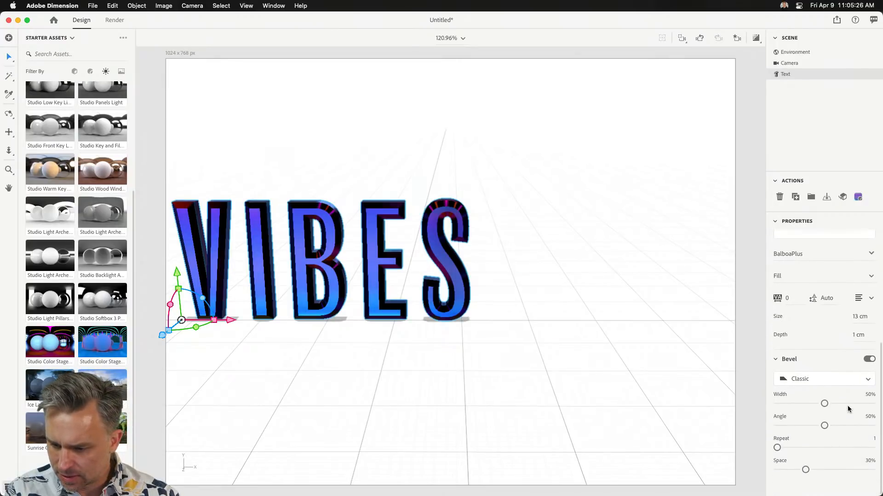
scroll(848, 409, up, 6)
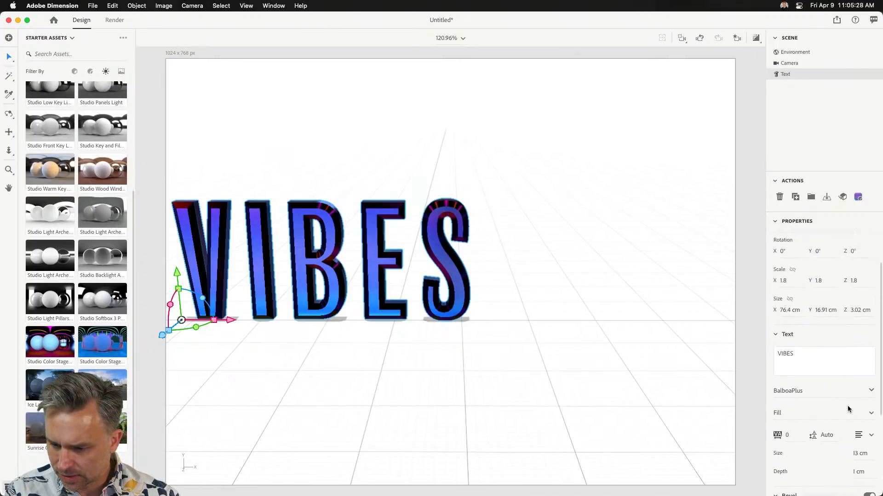
scroll(848, 409, down, 5)
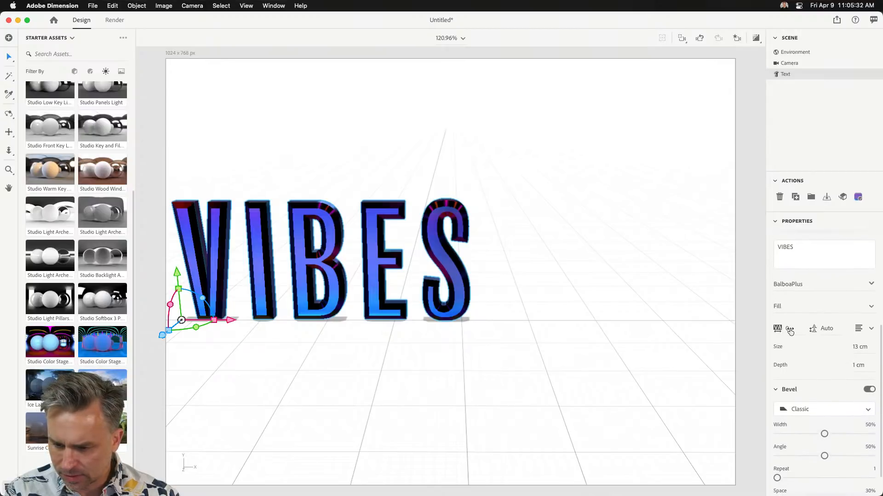
click(859, 329)
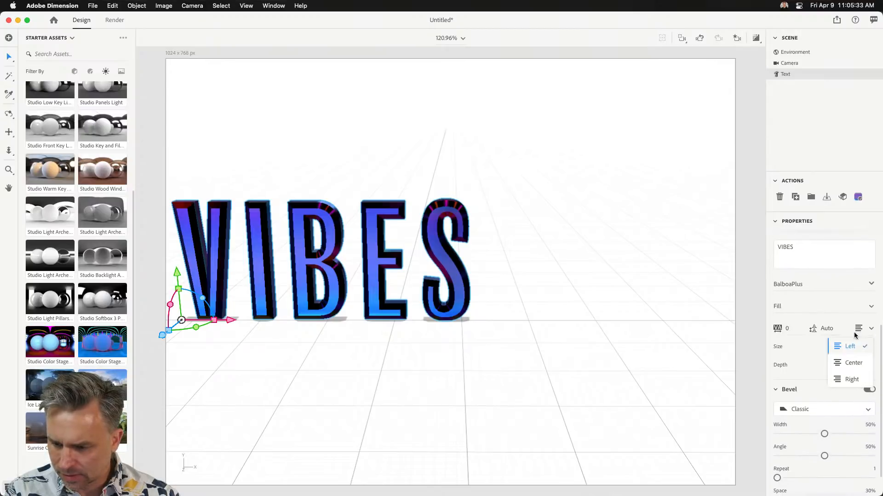
click(844, 363)
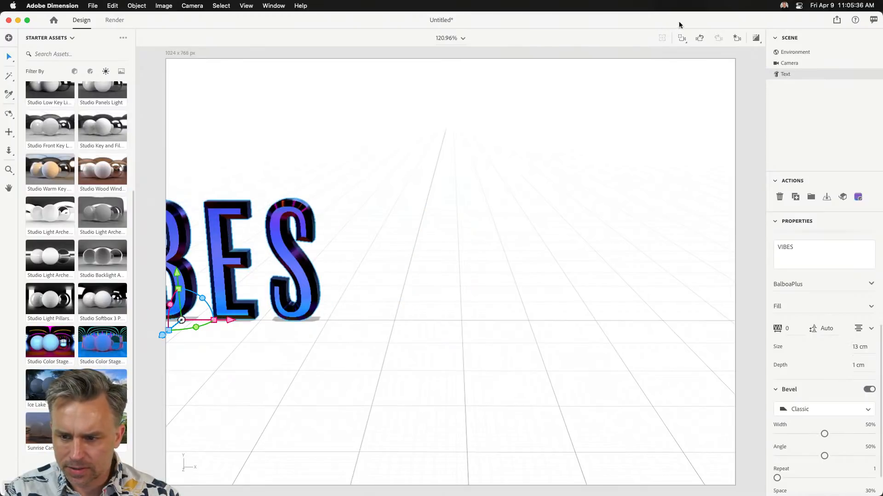
click(682, 38)
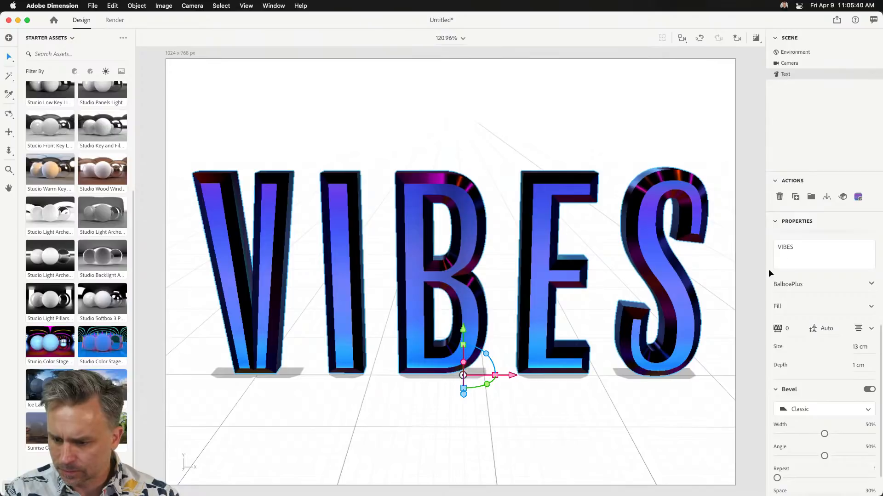
Set the VIBES text's X position to 0 cm and move it to the ground.
scroll(782, 389, up, 5)
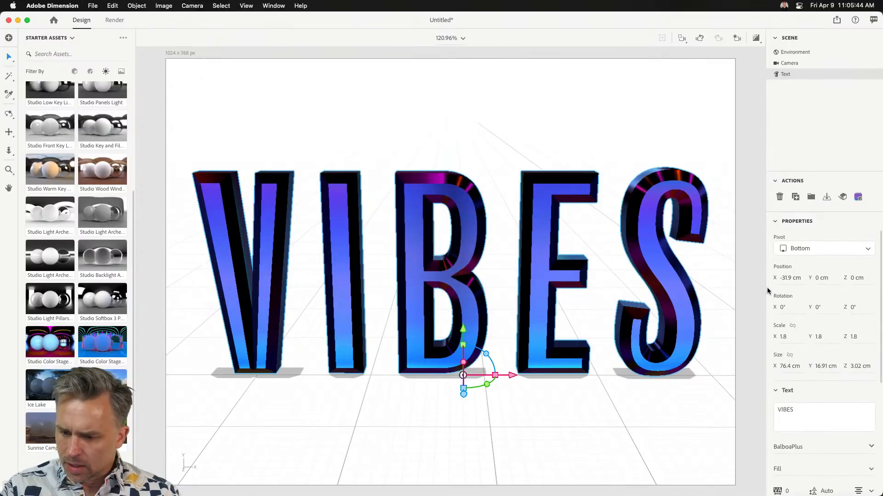
click(790, 278)
text(0)
key(Return)
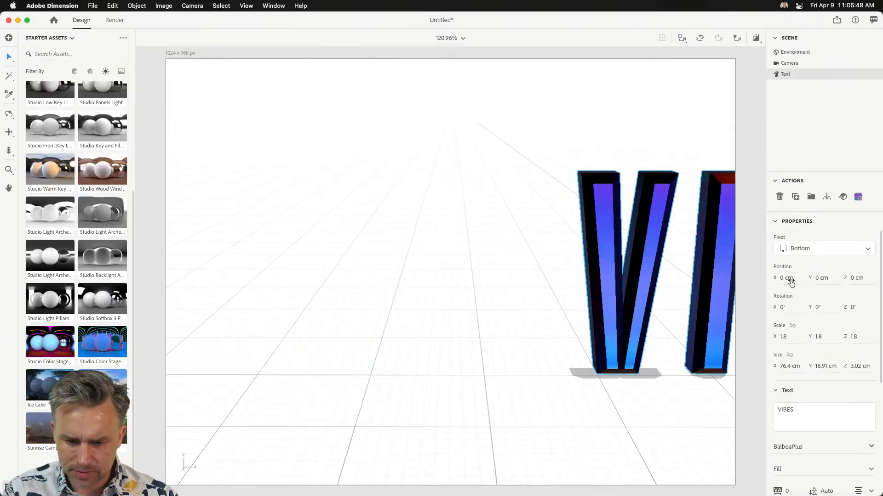
click(826, 198)
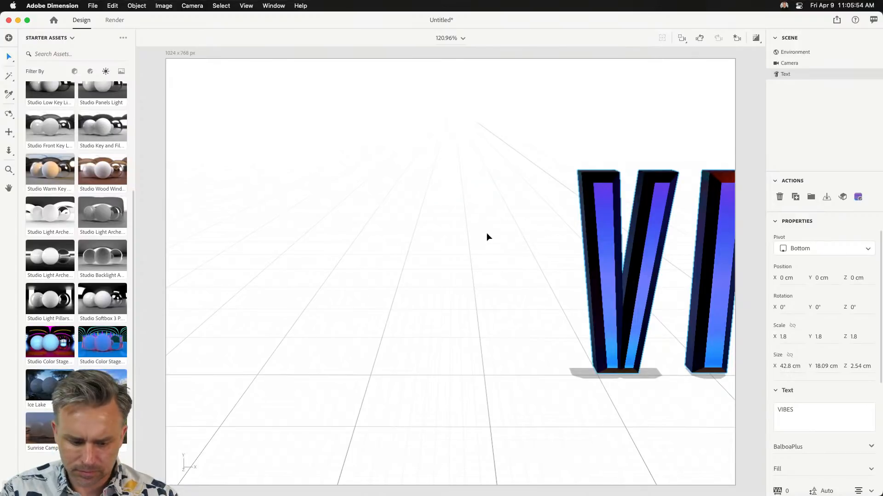
Move the camera back to the repositioned VIBES text and frame the whole word in a near-frontal view.
drag(505, 237, 374, 219)
key(2)
key(1)
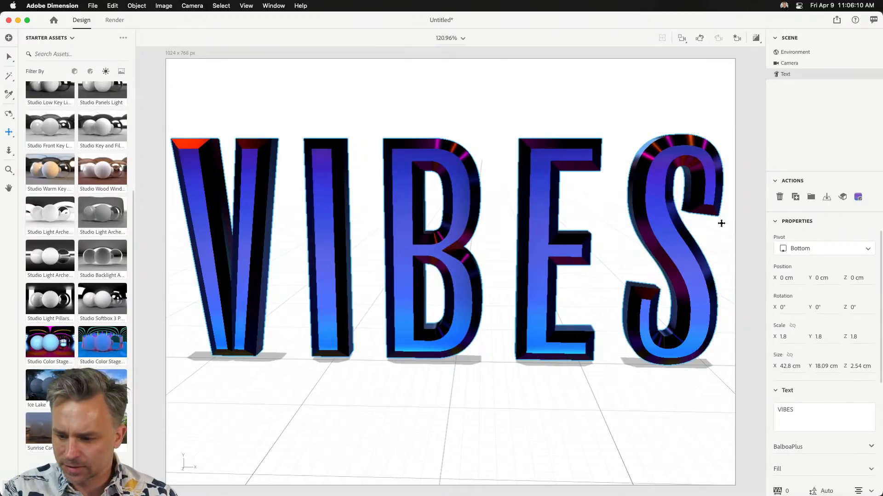
scroll(799, 414, down, 5)
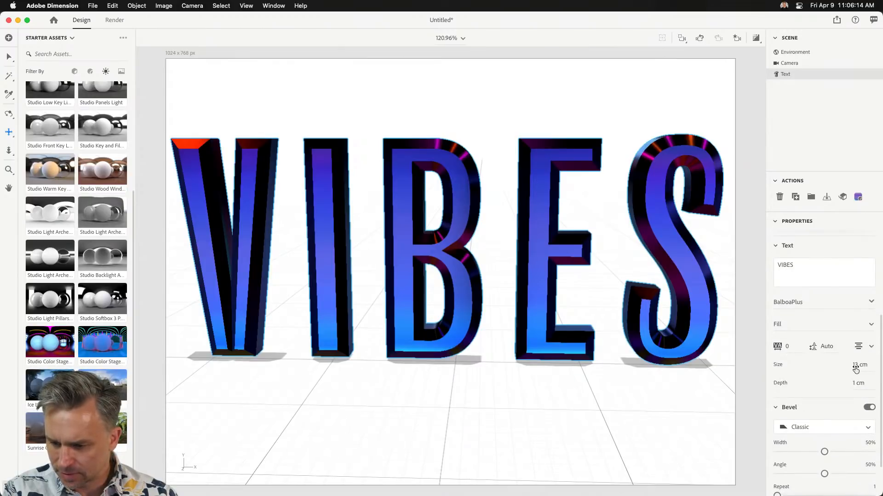
click(681, 39)
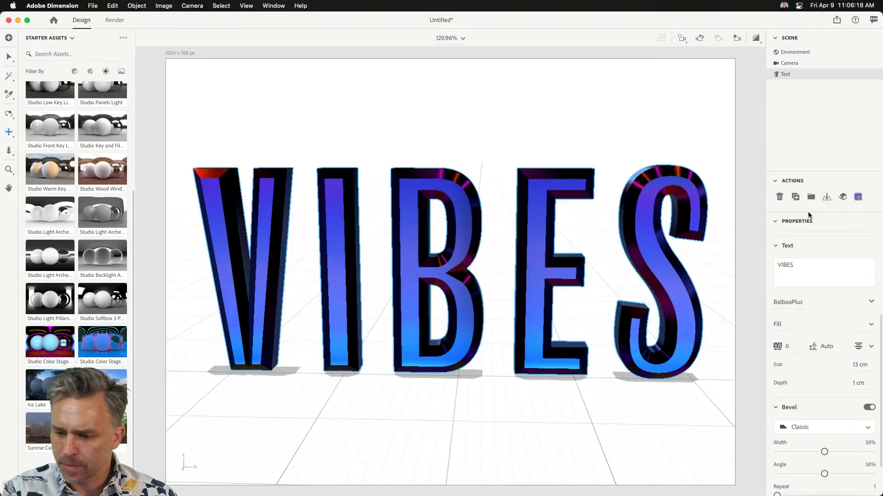
Turn off the environment's ground plane.
click(793, 52)
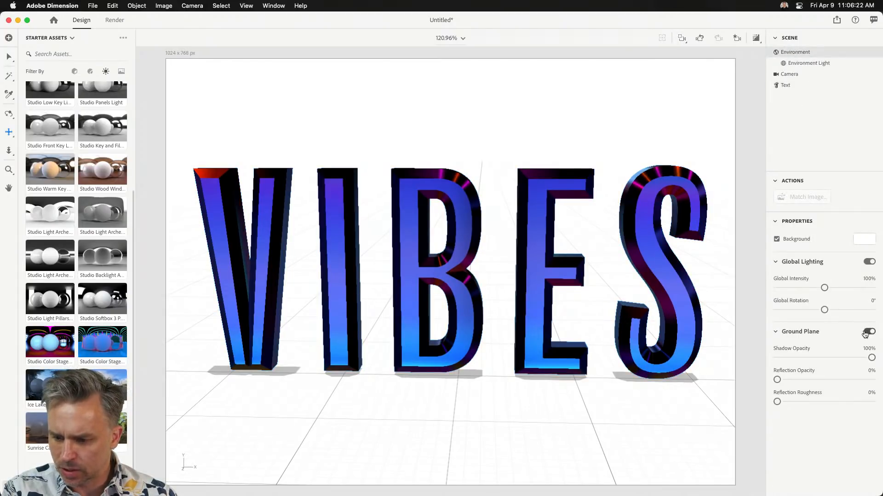
click(868, 332)
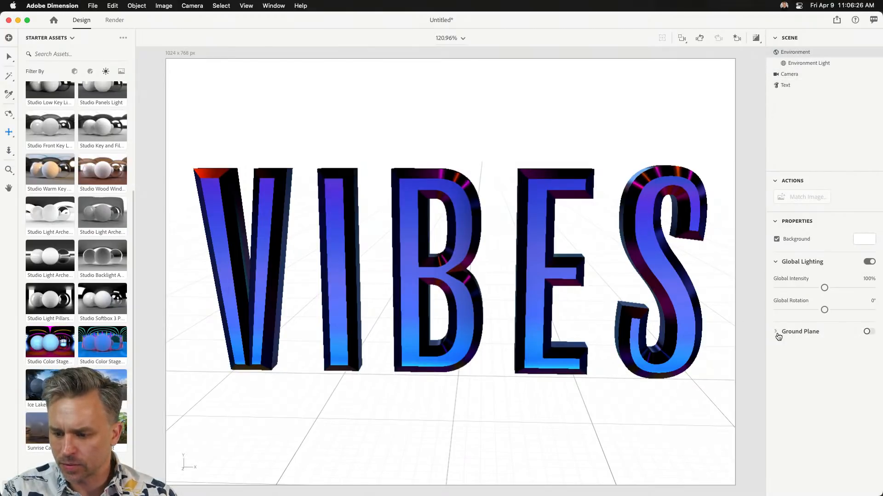
Try the Step and Round Outline bevels on the VIBES text and settle on Classic Outline.
click(784, 85)
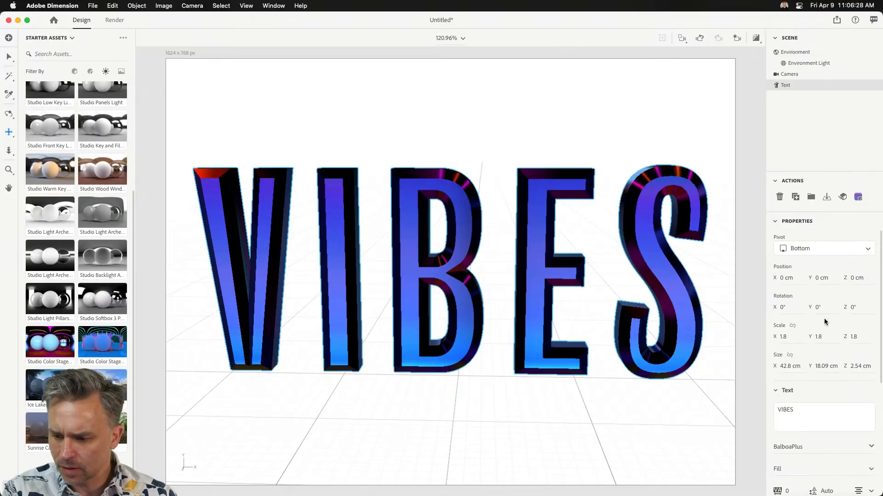
scroll(802, 352, down, 5)
click(833, 381)
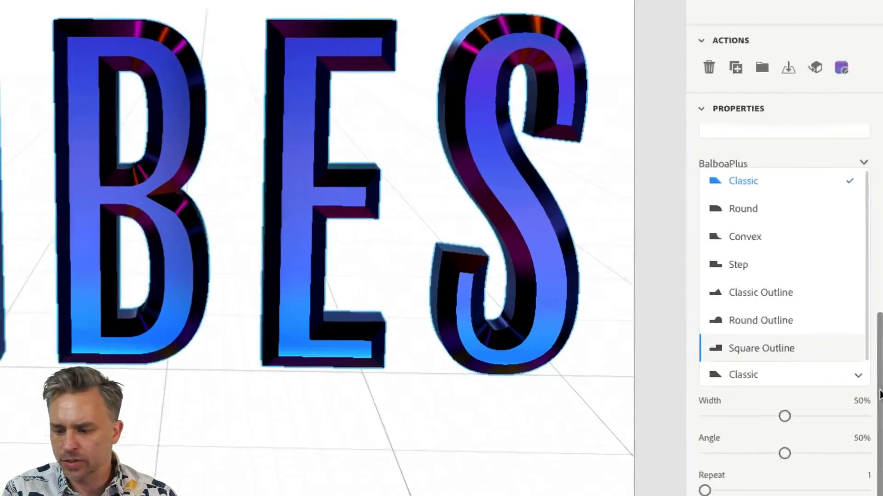
click(761, 268)
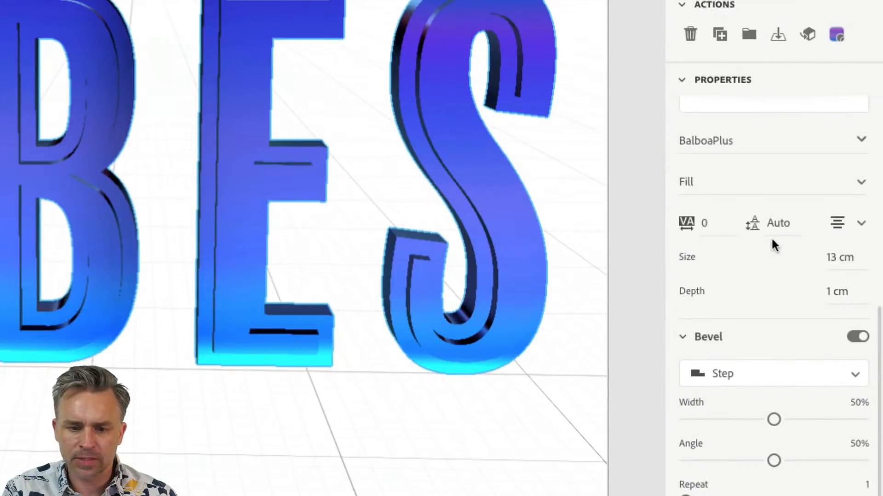
click(738, 387)
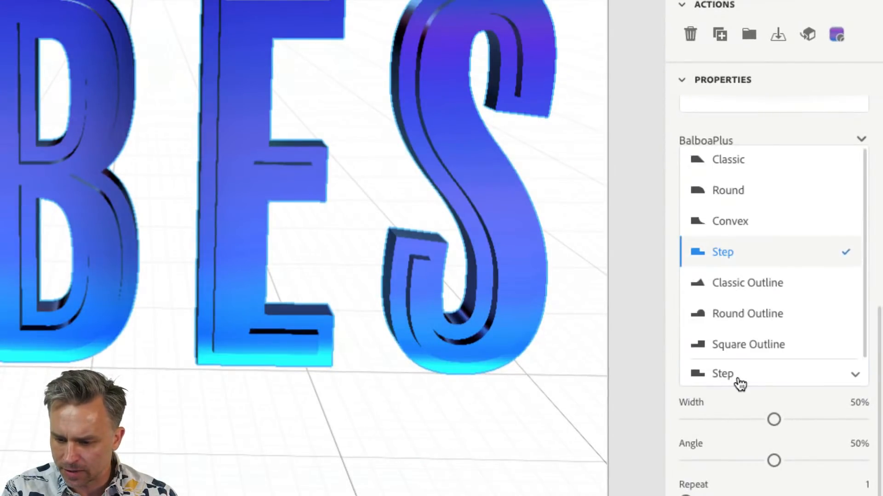
click(733, 321)
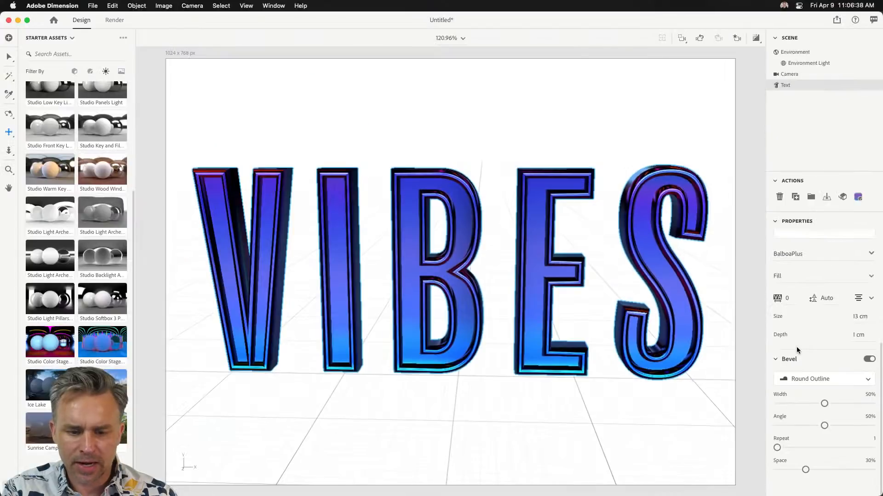
click(806, 379)
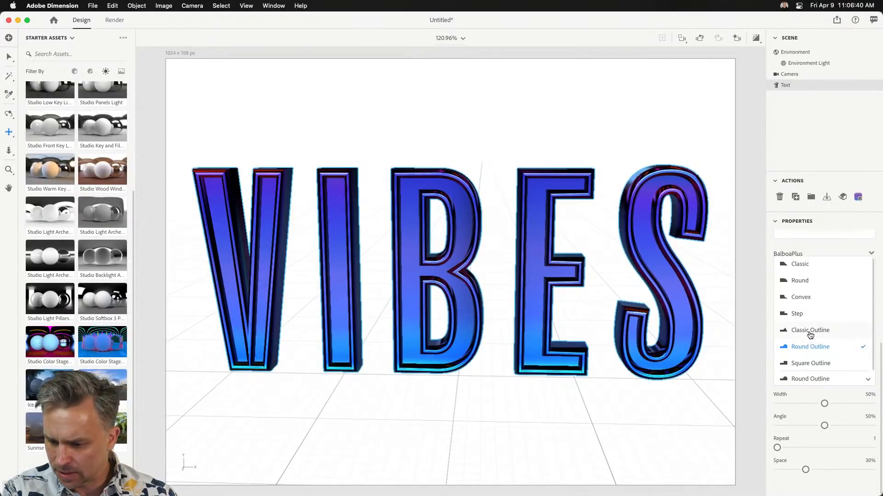
click(809, 332)
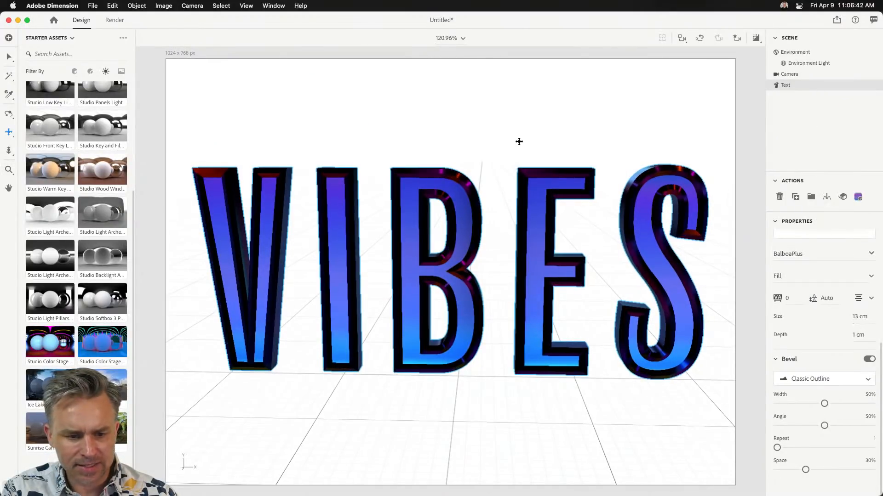
Add a Circle Light from the directional lights to the VIBES scene.
click(796, 65)
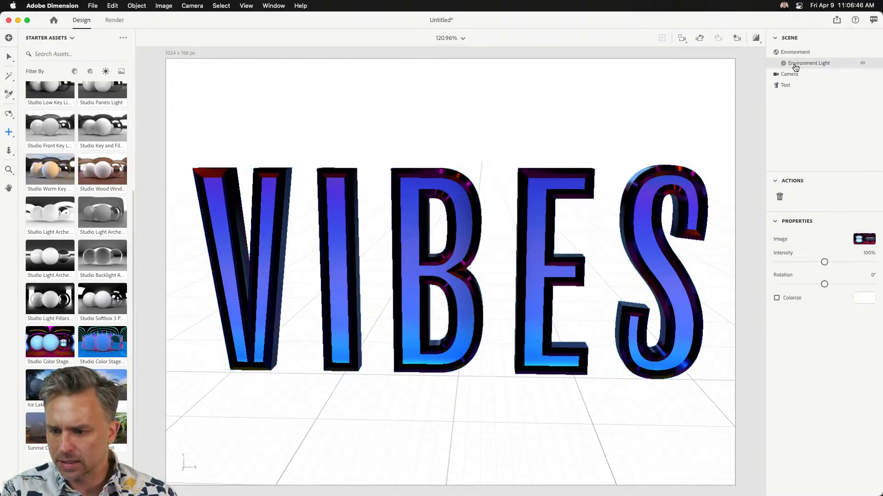
click(796, 53)
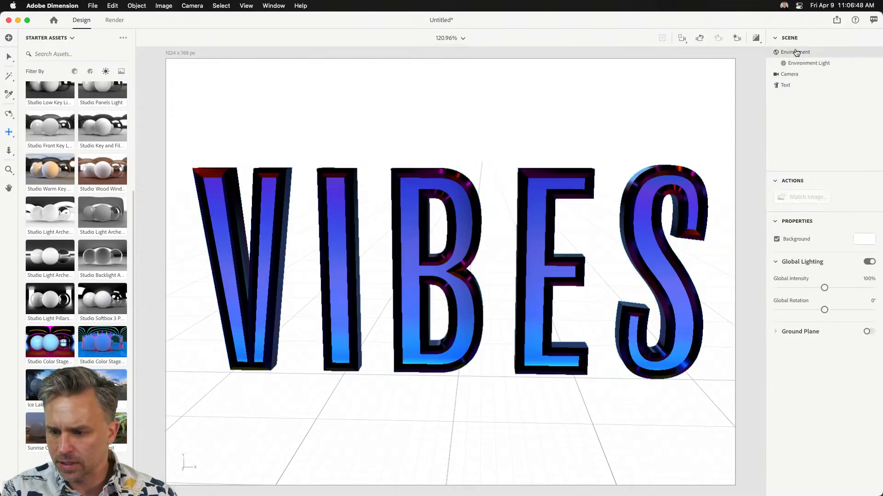
scroll(49, 166, up, 5)
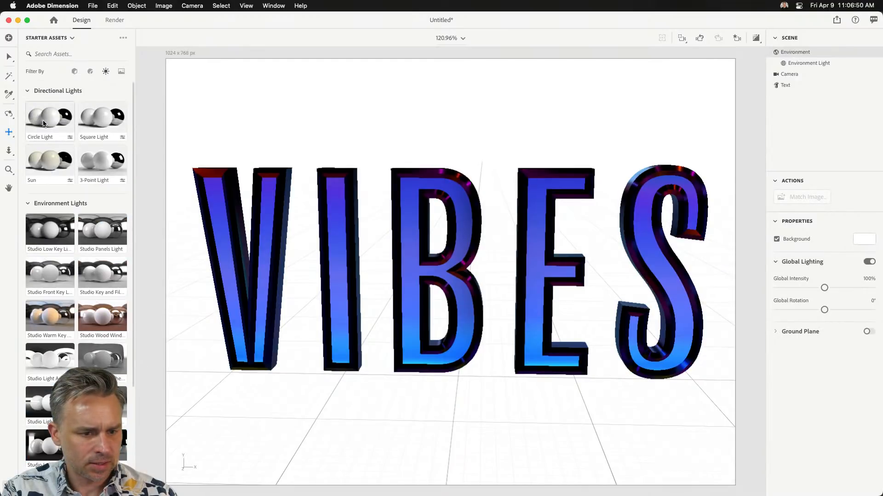
drag(43, 123, 467, 143)
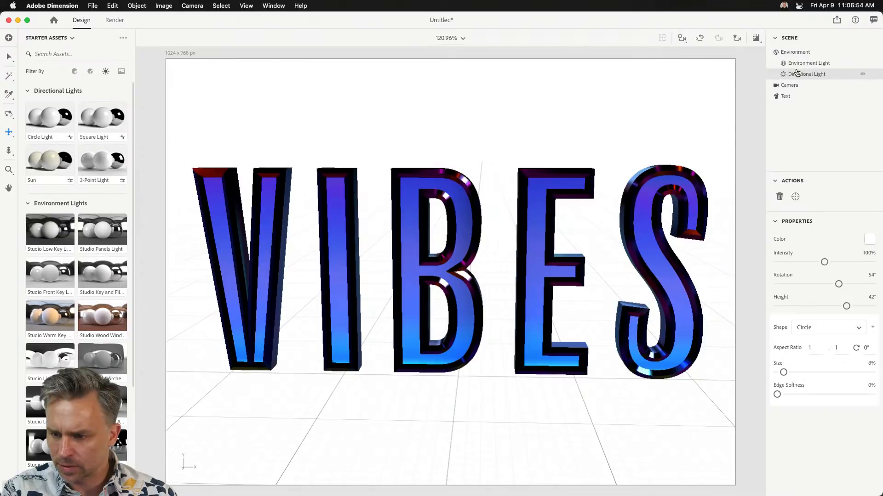
Set the first directional light's color to magenta, RGB 221, 0, 255.
click(869, 239)
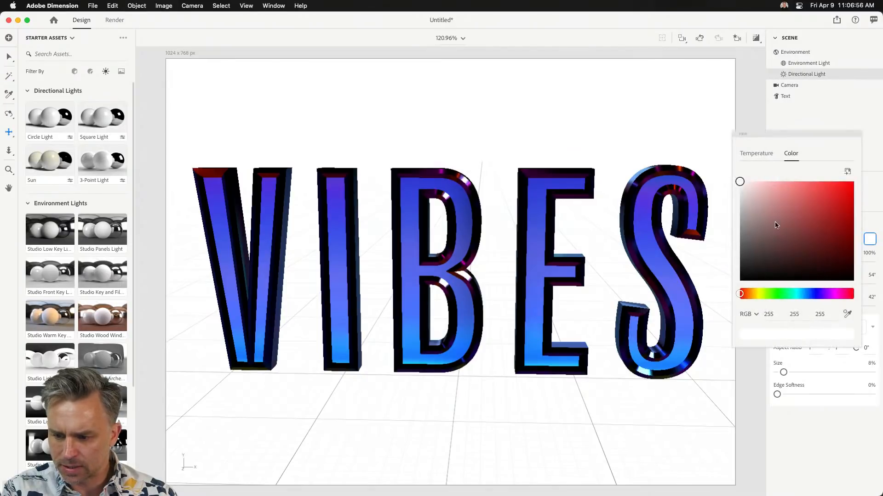
click(859, 177)
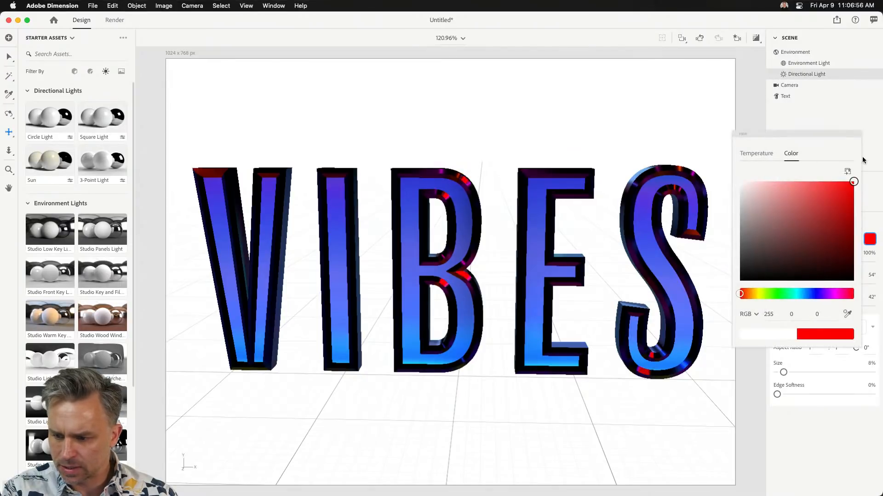
click(869, 239)
click(837, 287)
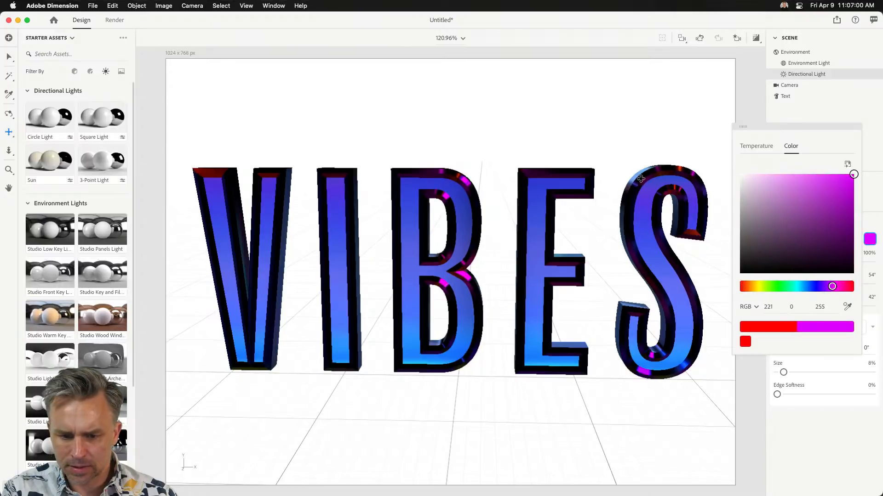
click(831, 98)
click(805, 75)
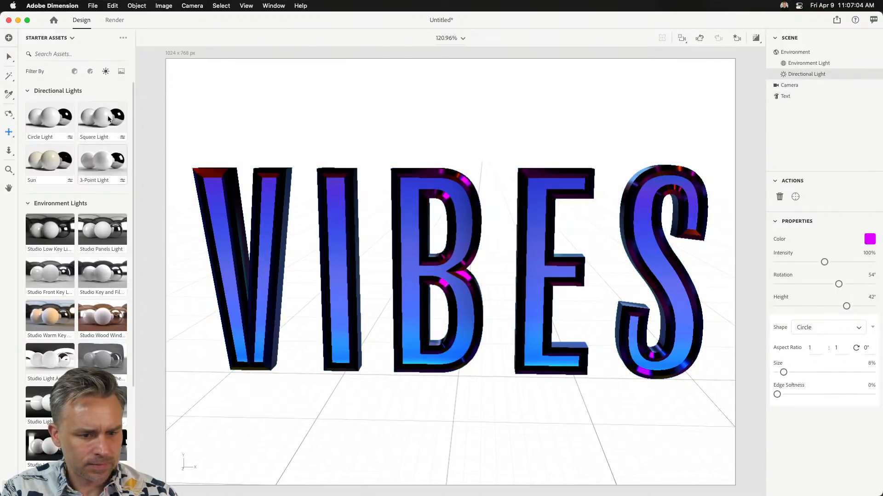
Add a second Circle Light with 65% intensity, -23° rotation and 10° height.
drag(51, 121, 206, 128)
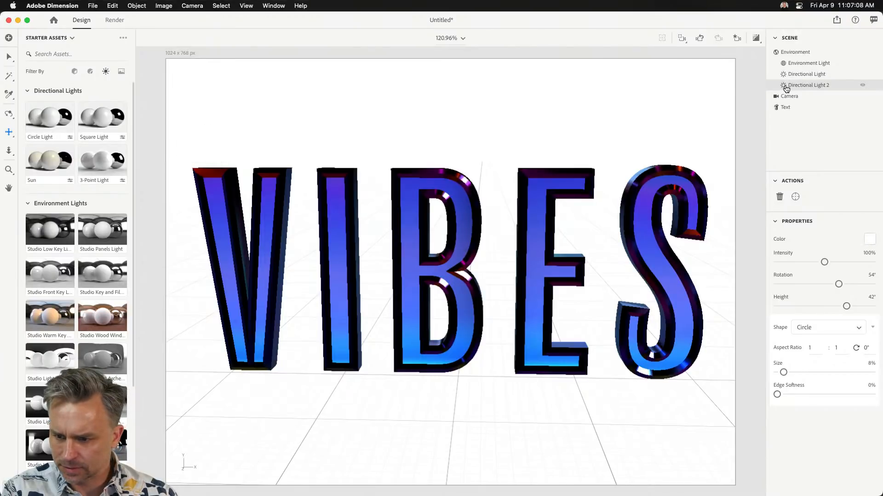
drag(824, 262, 796, 262)
click(807, 262)
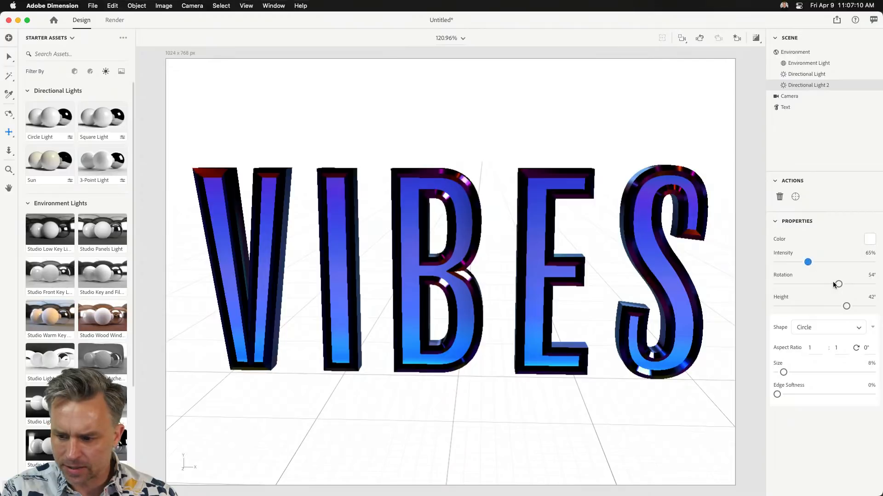
drag(838, 285, 830, 310)
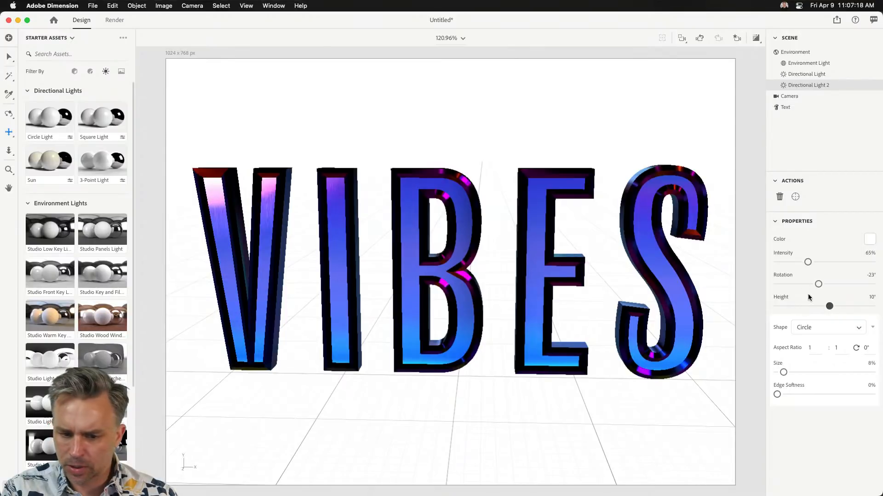
Set the second directional light's color to cyan, RGB 0, 255, 238.
click(870, 241)
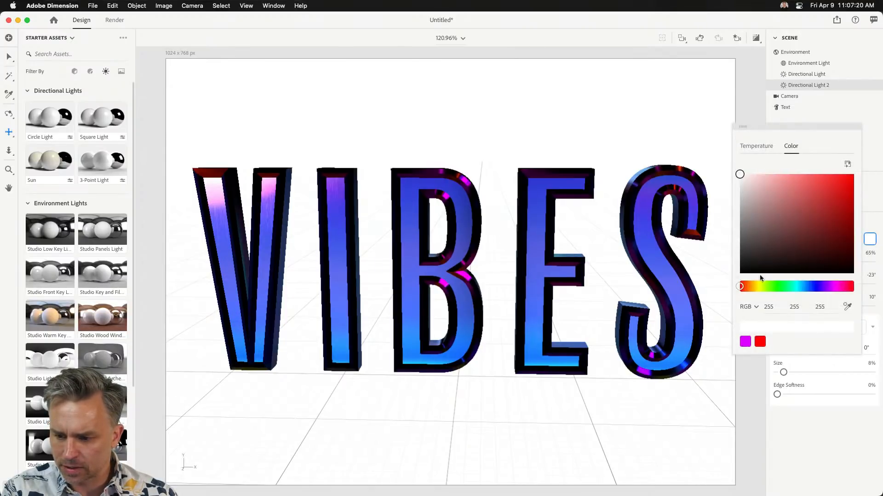
click(796, 287)
click(853, 173)
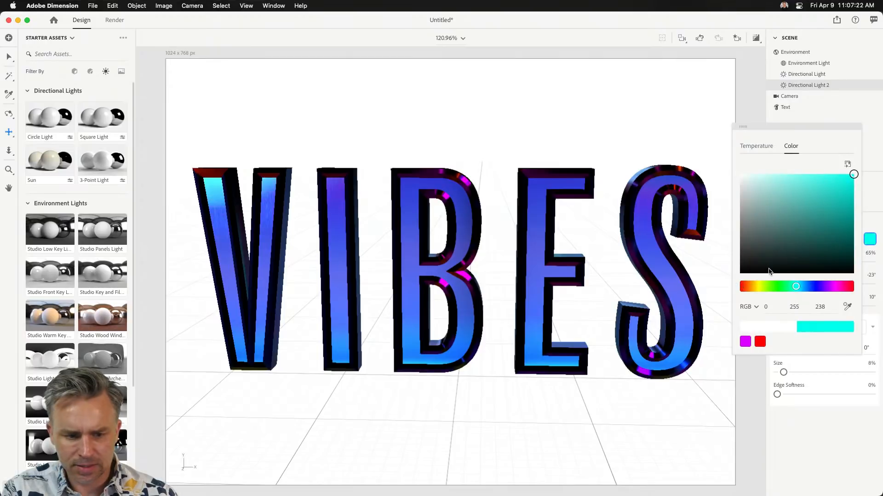
click(813, 87)
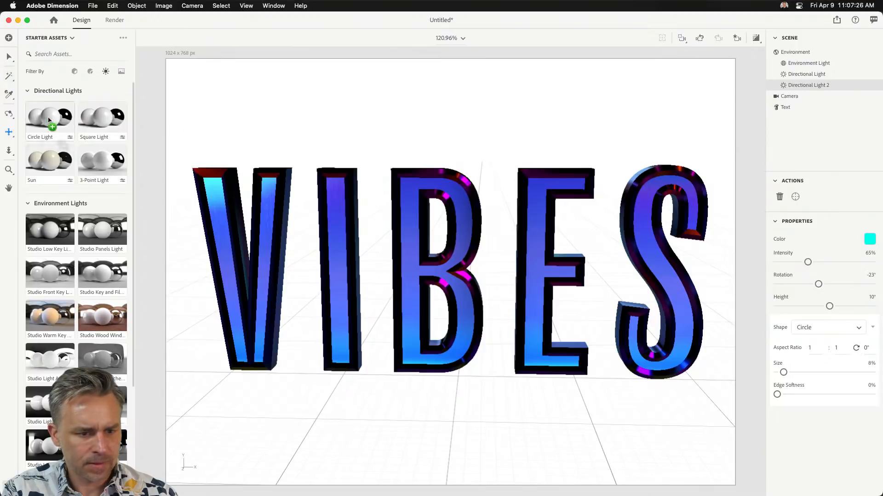
Add a third Circle Light in the recently used magenta, with -65° rotation and -19° height.
drag(49, 117, 618, 140)
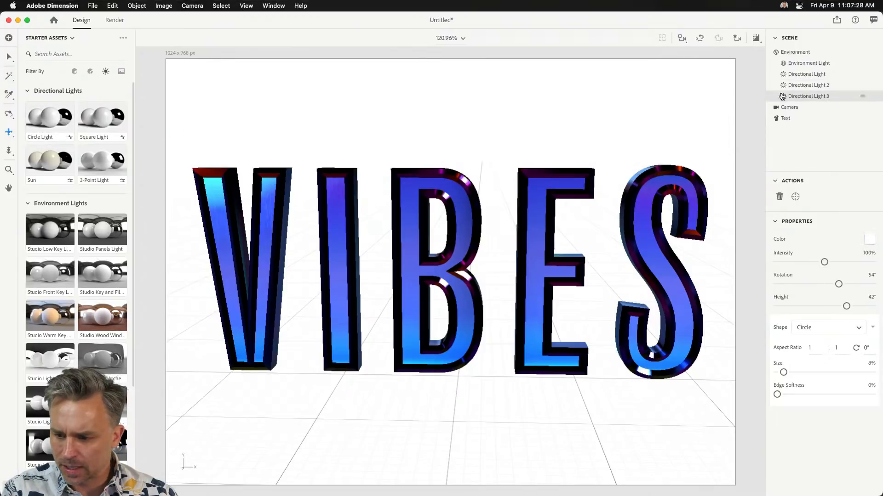
click(869, 239)
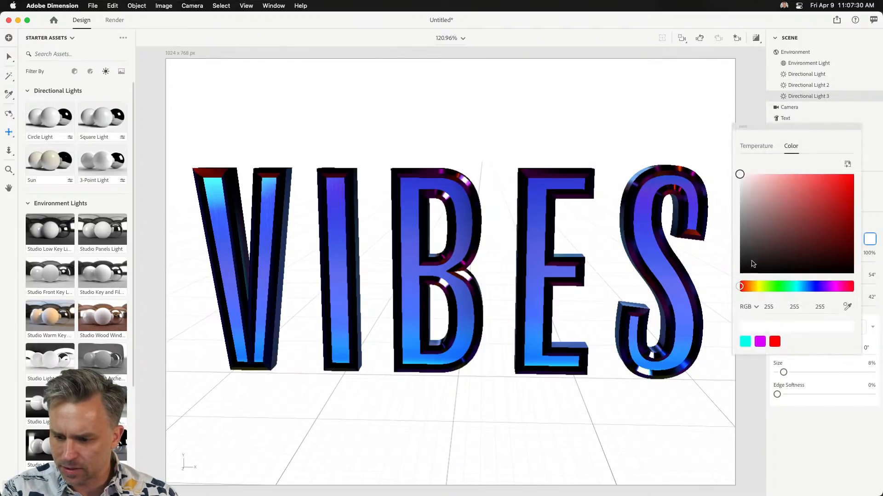
click(759, 342)
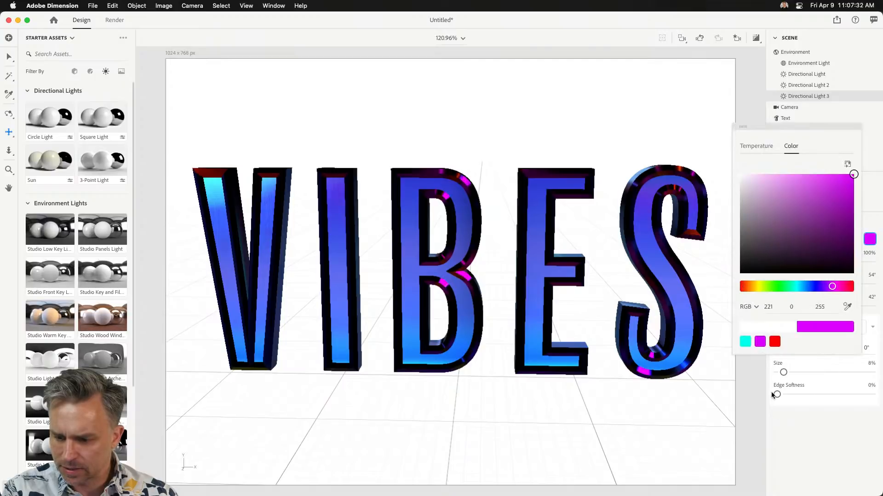
click(781, 366)
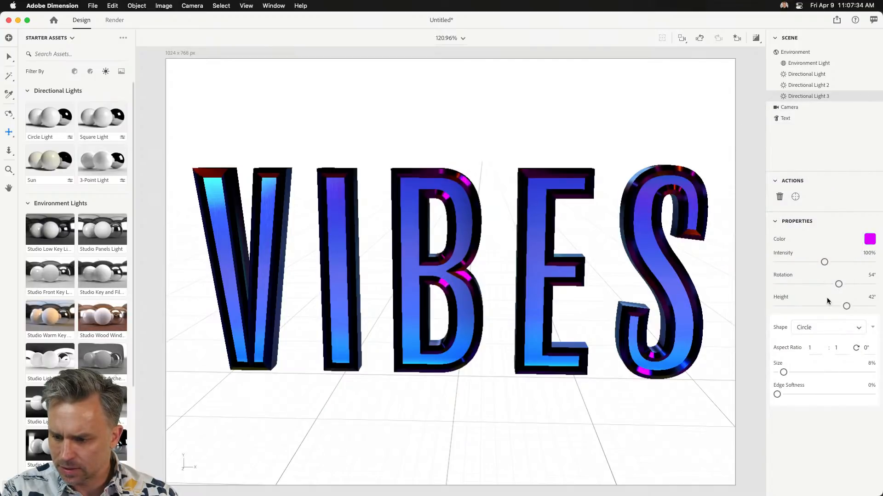
drag(846, 306, 807, 287)
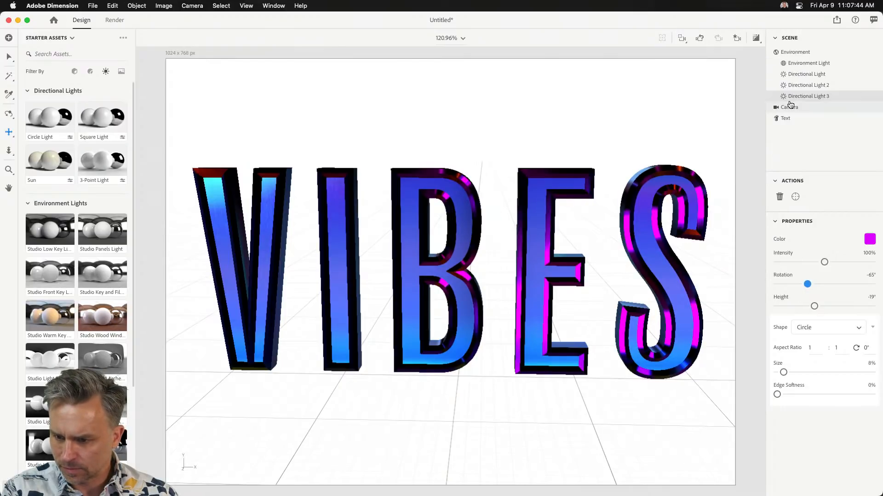
Set the environment light's intensity to 168% and rotation to 21°, and select the VIBES text.
click(789, 63)
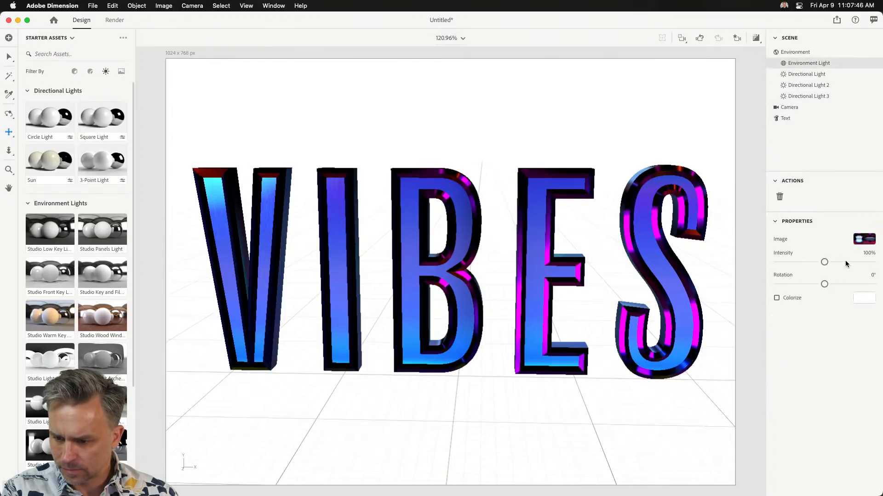
drag(845, 264, 830, 286)
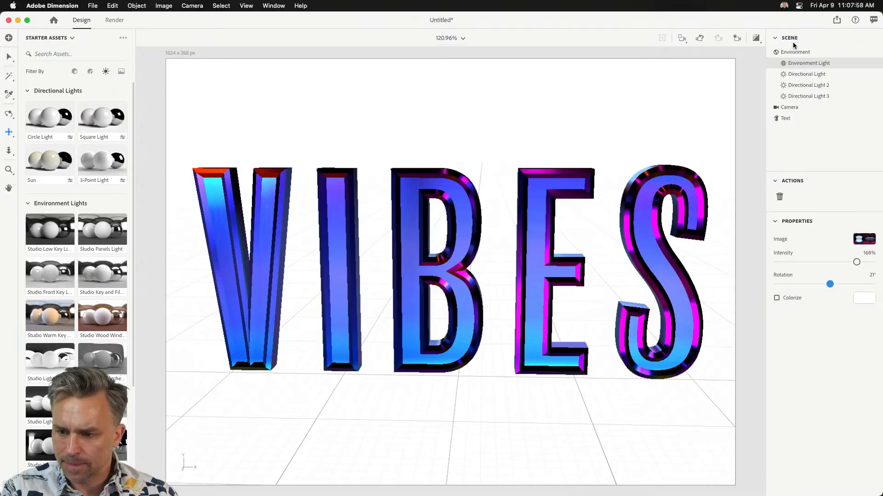
click(787, 120)
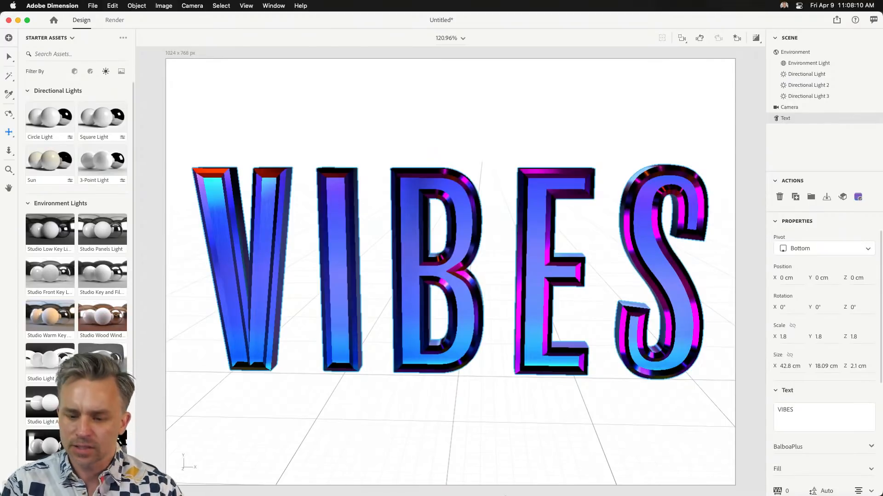
Switch to Chrome and search Google for "STREET HAWK SHOW" in a new tab.
click(445, 493)
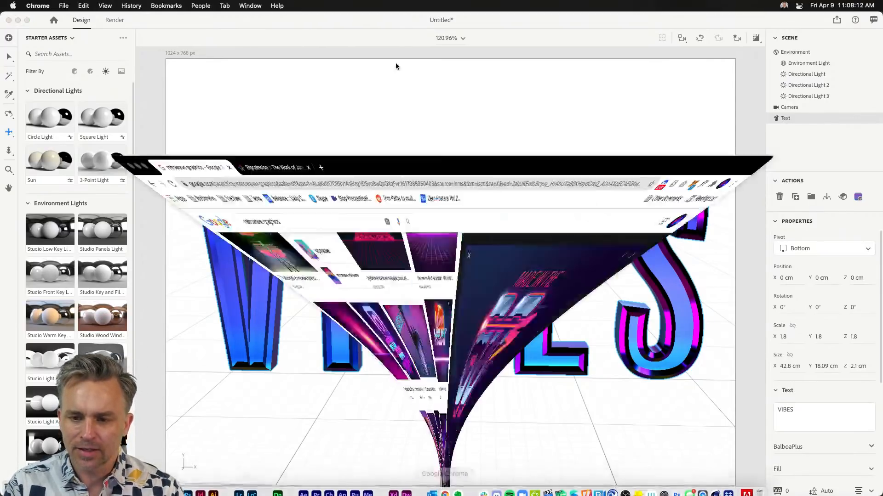
click(279, 22)
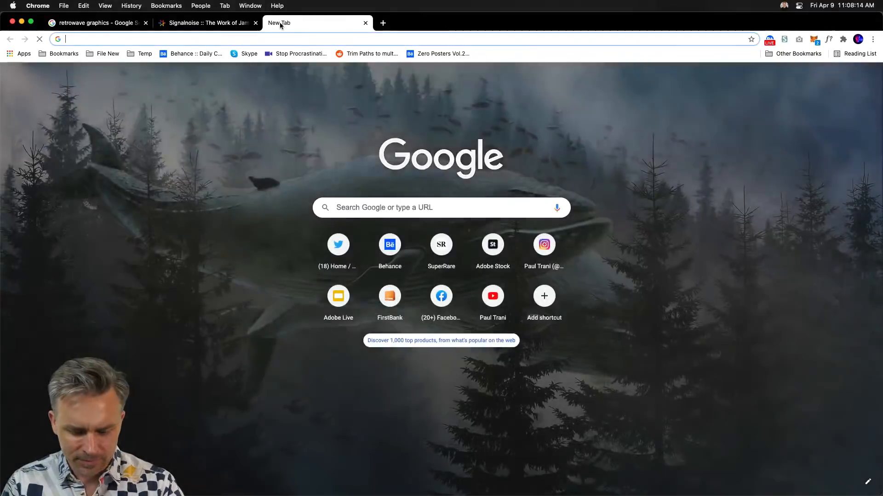
text(STREET HAWK)
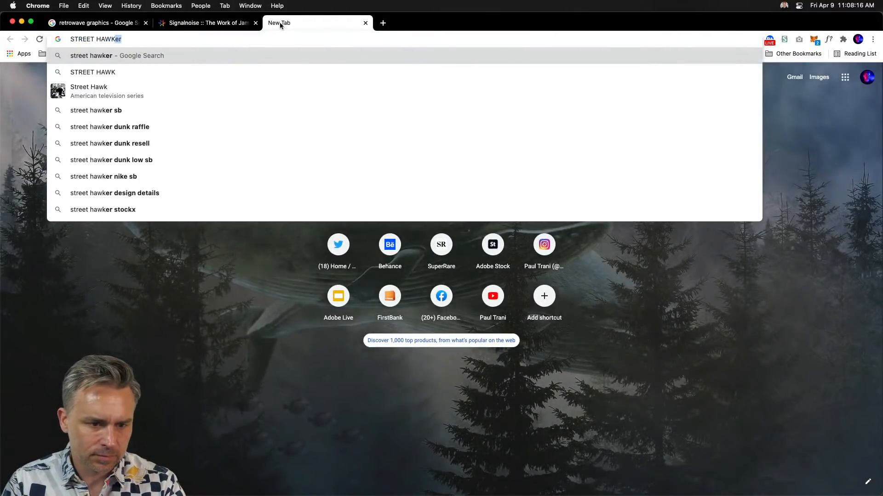
key(BackSpace)
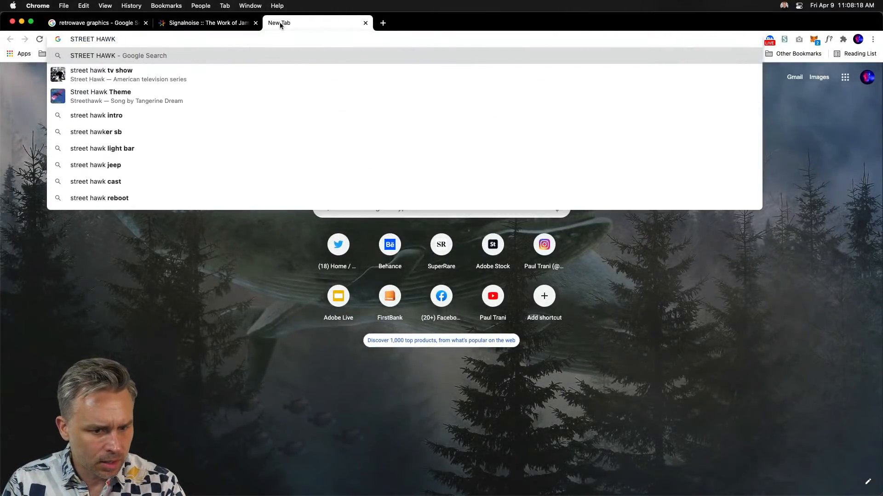
text(SHOW)
key(Return)
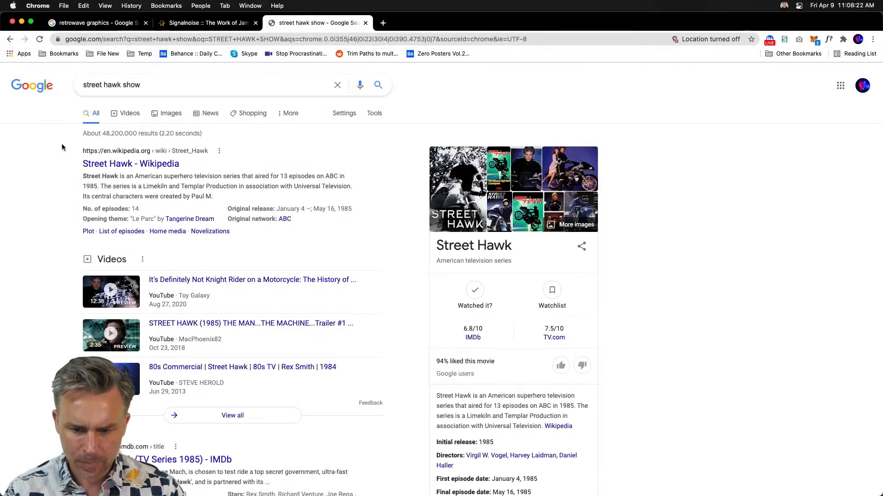
Browse the Street Hawk image results for 80s lettering references and return to Dimension.
click(554, 165)
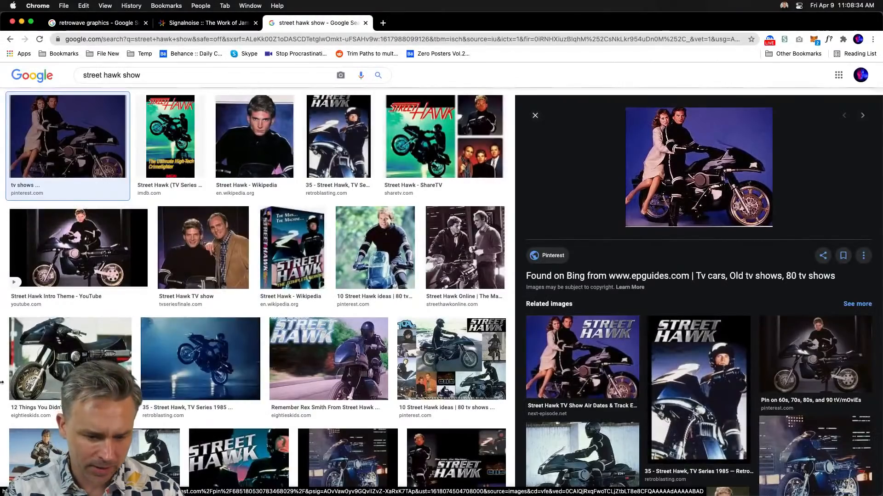
scroll(52, 397, down, 2)
scroll(52, 396, down, 2)
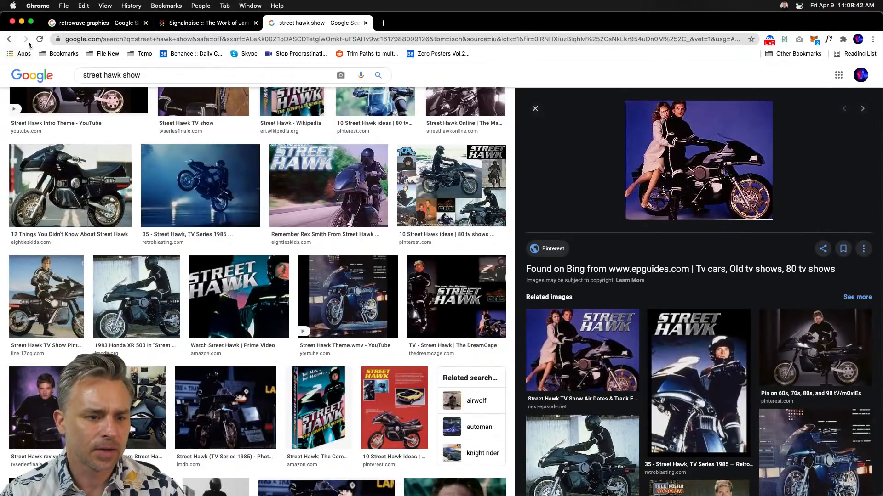
click(21, 22)
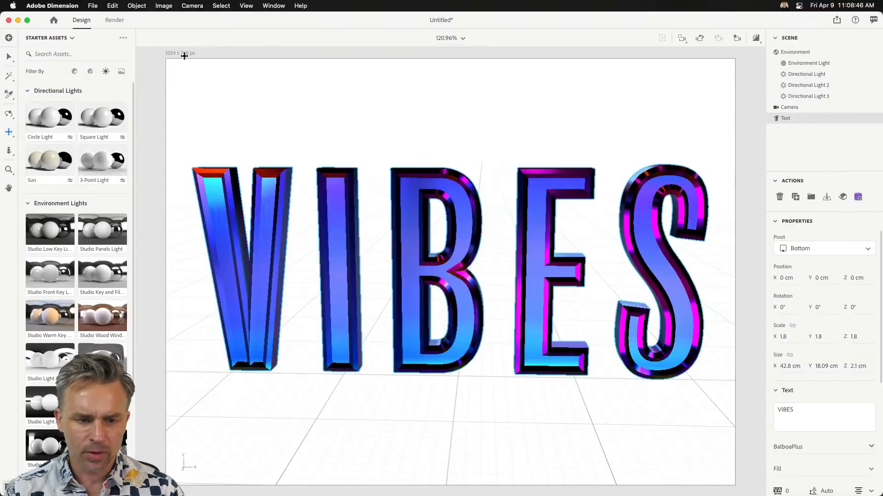
Start saving the untitled VIBES scene as a Dimension file.
key(super+s)
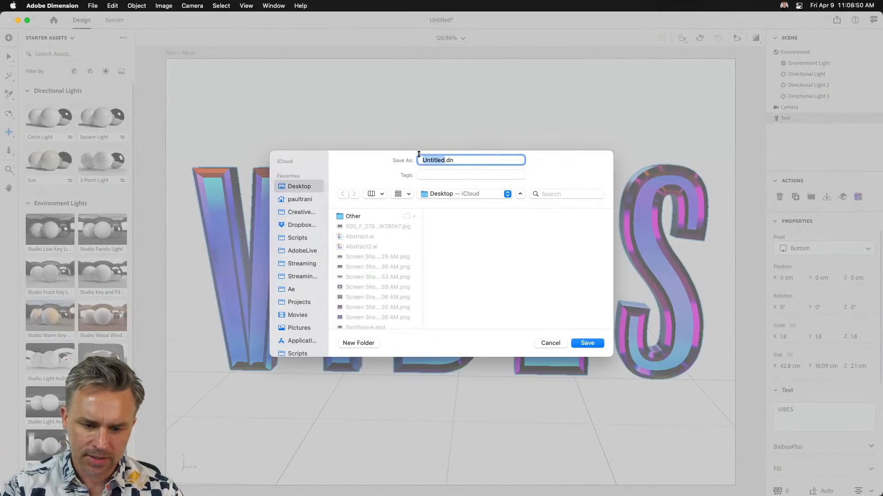
Save the scene as TEXT on the Desktop and render it as a medium-quality 16-bit PSD.
text(TEXT)
key(Return)
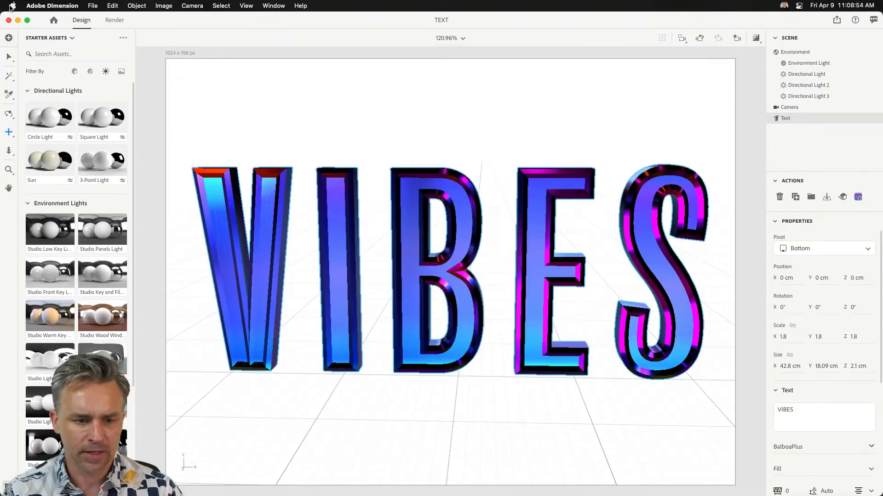
click(112, 20)
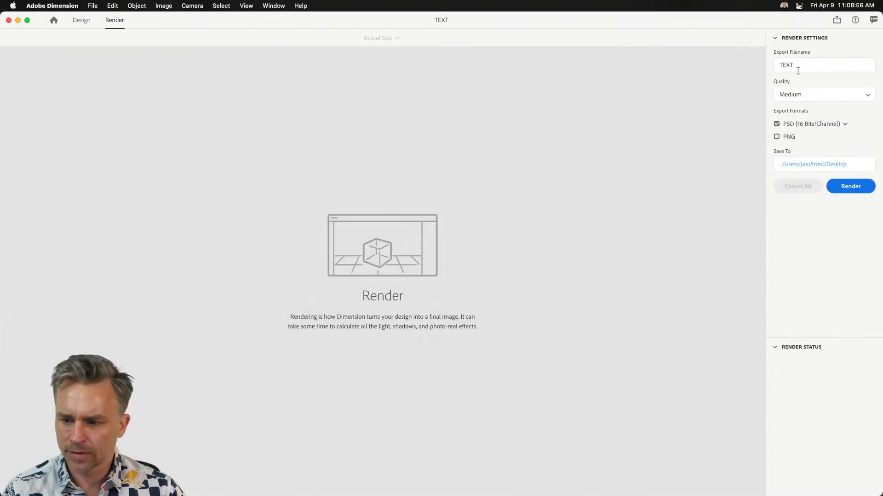
click(850, 187)
Switch to Photoshop and group the unused layers from Layer 0 down to layer 3 in Synthwave.psd, keeping the group hidden.
mouse_move(214, 493)
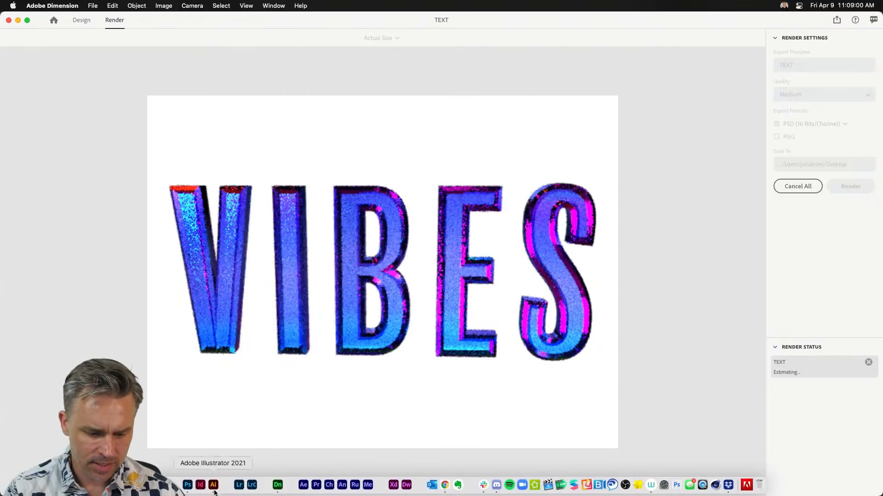
click(188, 485)
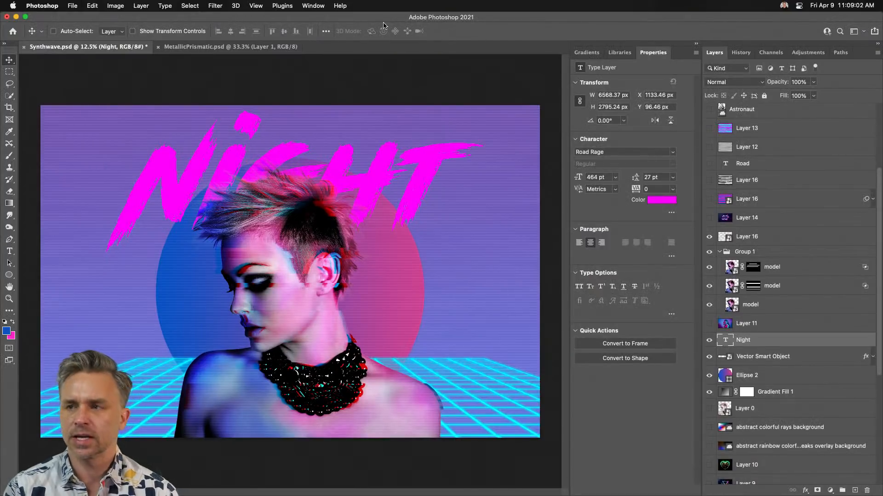
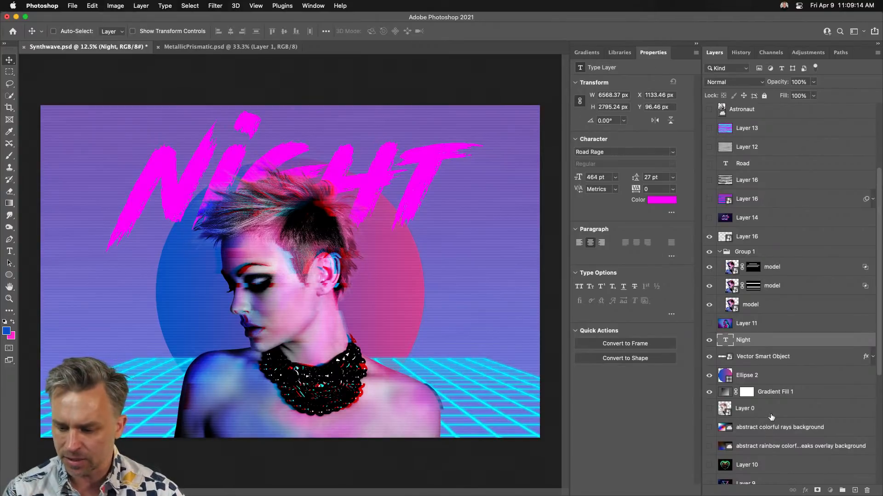
click(769, 416)
scroll(763, 423, down, 5)
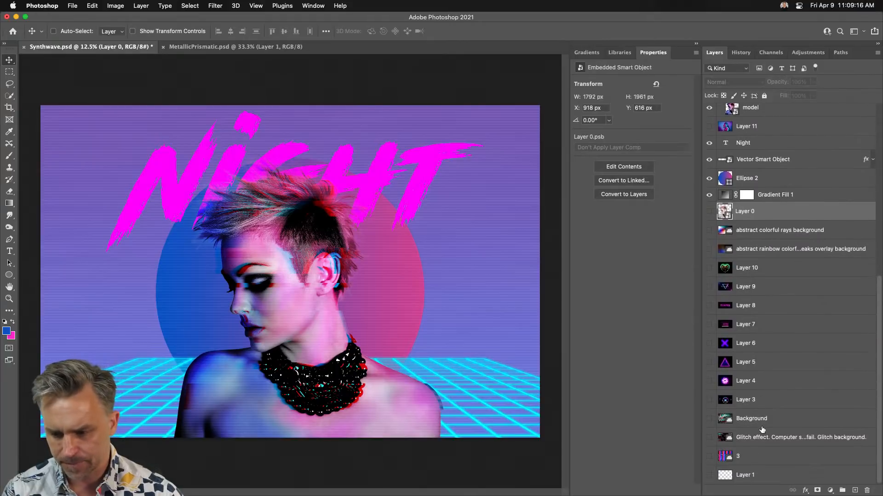
click(762, 409)
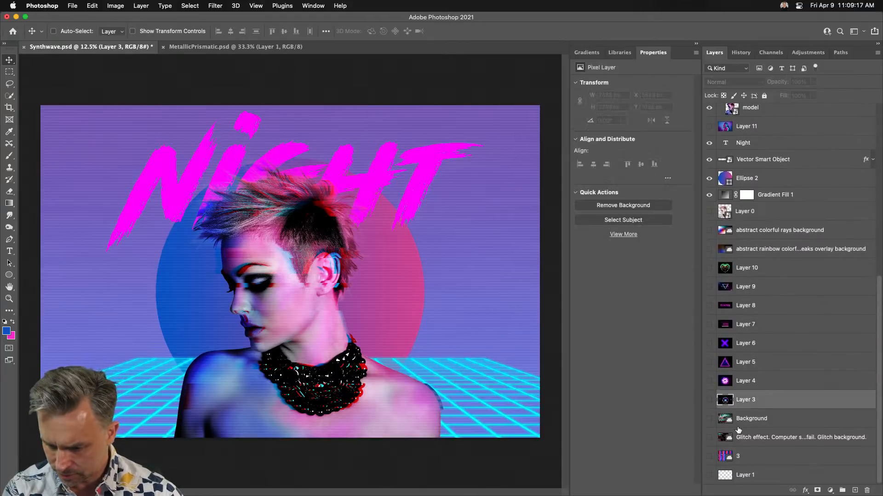
click(797, 455)
shift+click(772, 272)
shift+click(757, 251)
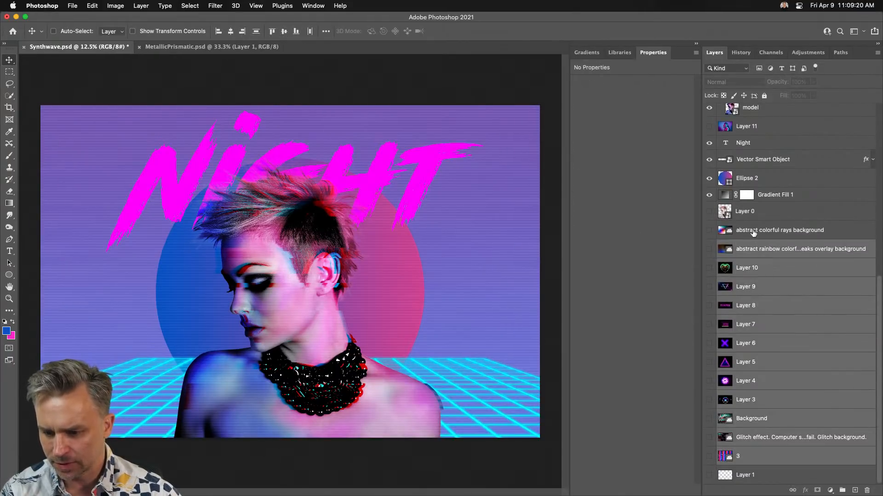
shift+click(777, 212)
key(super+g)
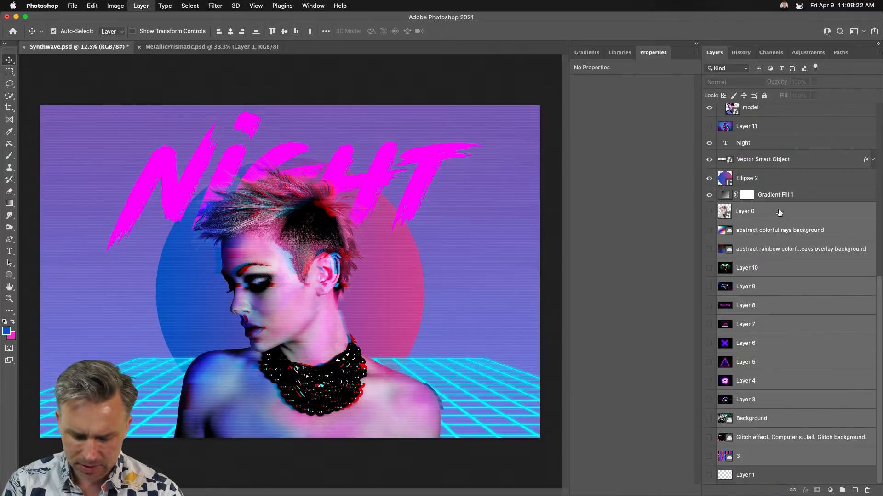
click(709, 461)
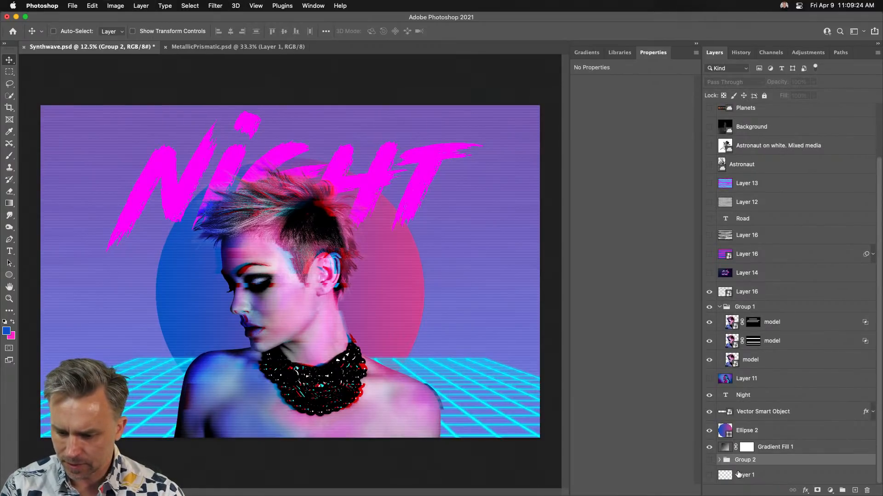
Add a new layer above Gradient Fill 1 and set the brush colour to dark blue, RGB 3, 37, 97.
scroll(725, 286, up, 1)
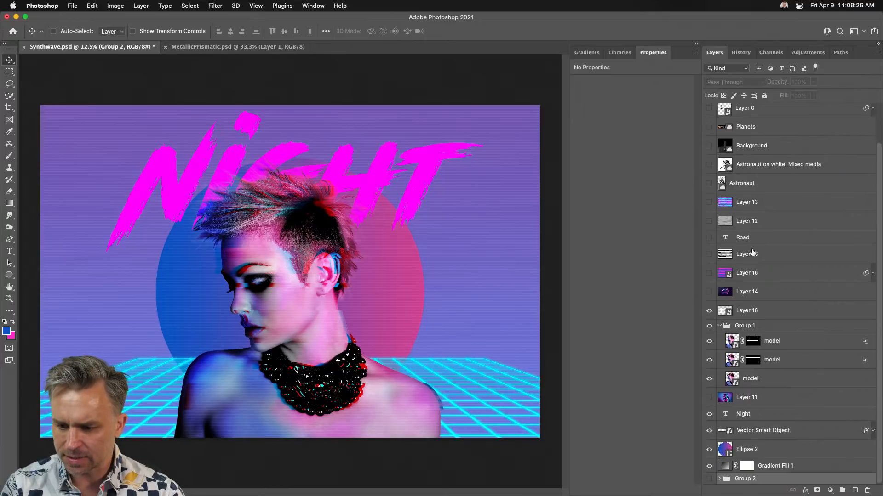
click(773, 466)
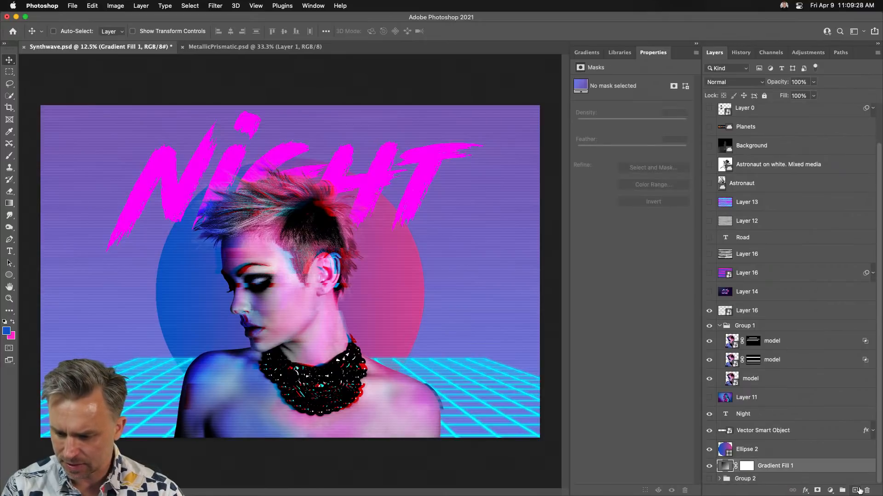
click(854, 490)
key(b)
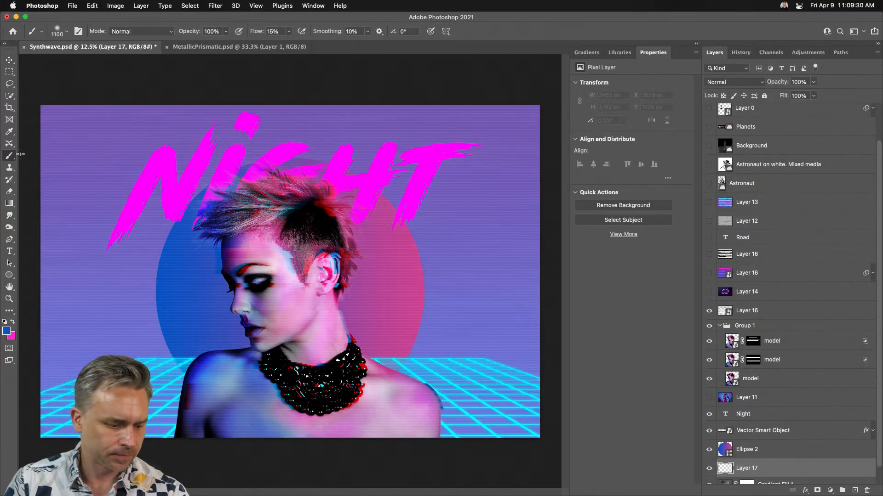
click(7, 331)
click(513, 257)
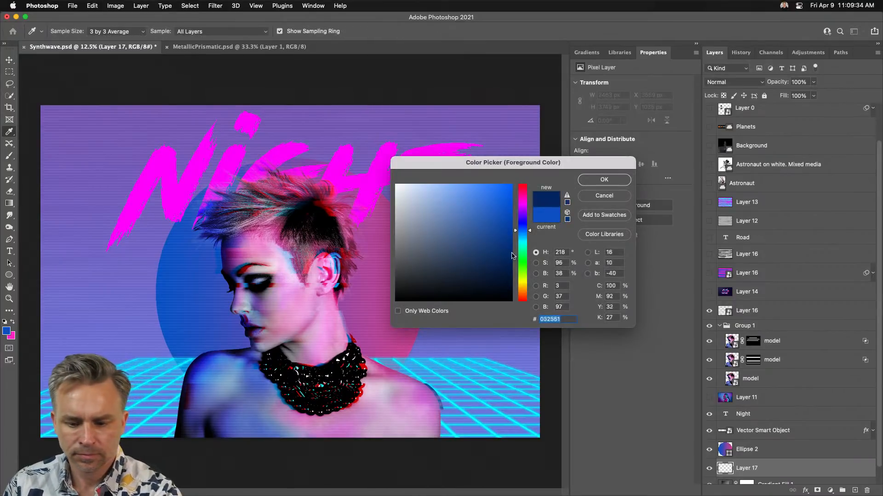
key(Return)
Enlarge the brush and paint dark blue over the background's left side and the title's sampled magenta over its upper right.
key(bracketright)
key(bracketright)
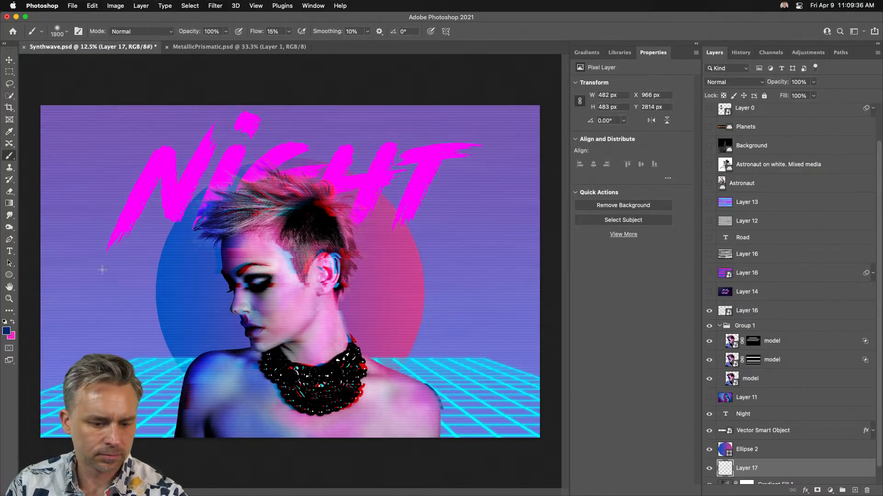
key(bracketright)
key(bracketright)
key(bracketright)
key(Tab)
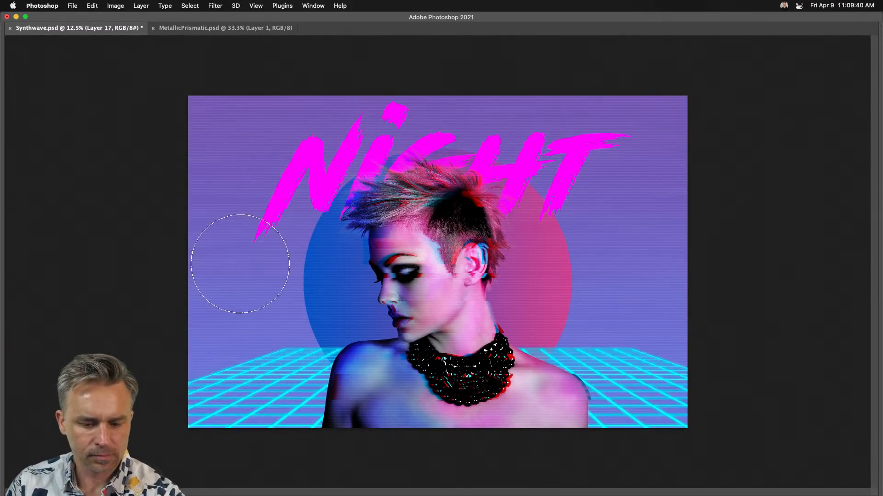
key(bracketright)
key(bracketright)
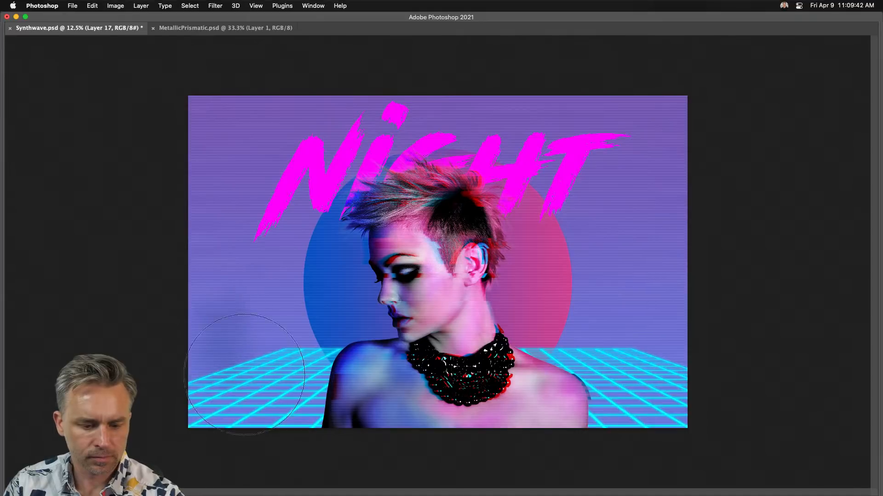
mouse_move(236, 359)
mouse_down()
mouse_move(264, 351)
mouse_move(229, 278)
mouse_move(233, 268)
mouse_move(148, 266)
mouse_move(213, 325)
mouse_move(247, 407)
mouse_up()
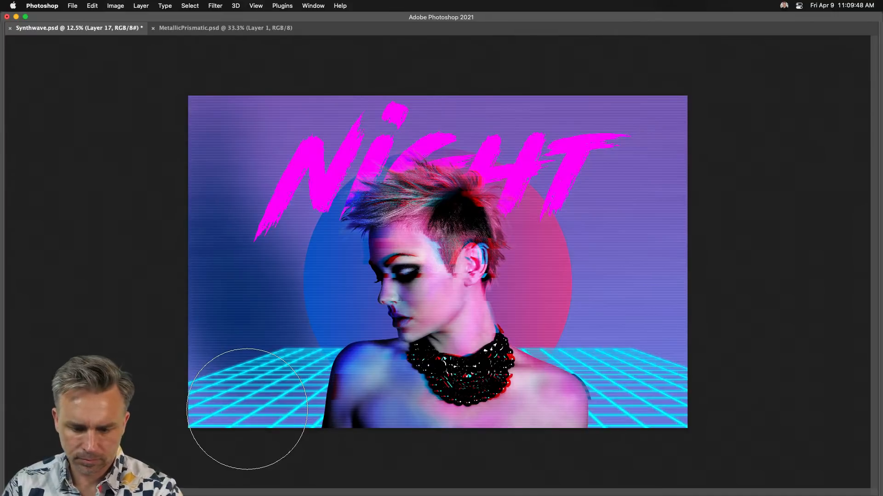
alt+click(517, 163)
mouse_move(487, 130)
mouse_down()
mouse_move(601, 297)
mouse_move(600, 316)
mouse_up()
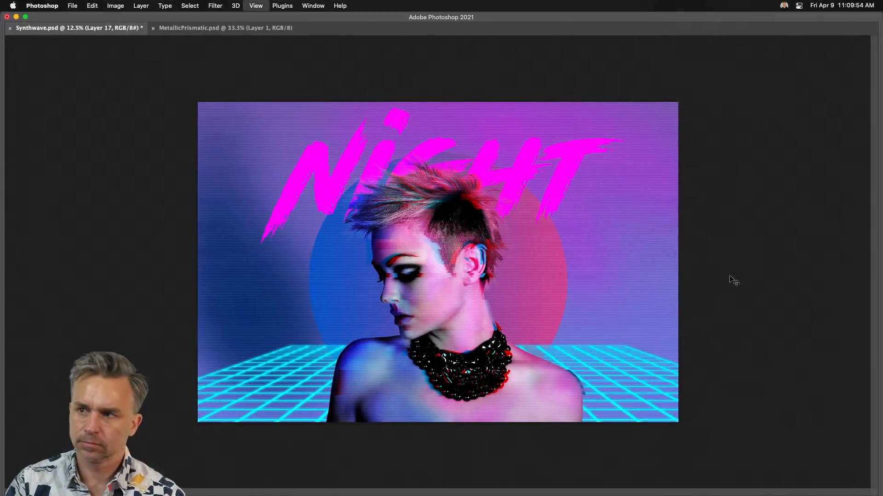
Reduce the painted layer's opacity to 38% and save the document.
key(super+minus)
key(Tab)
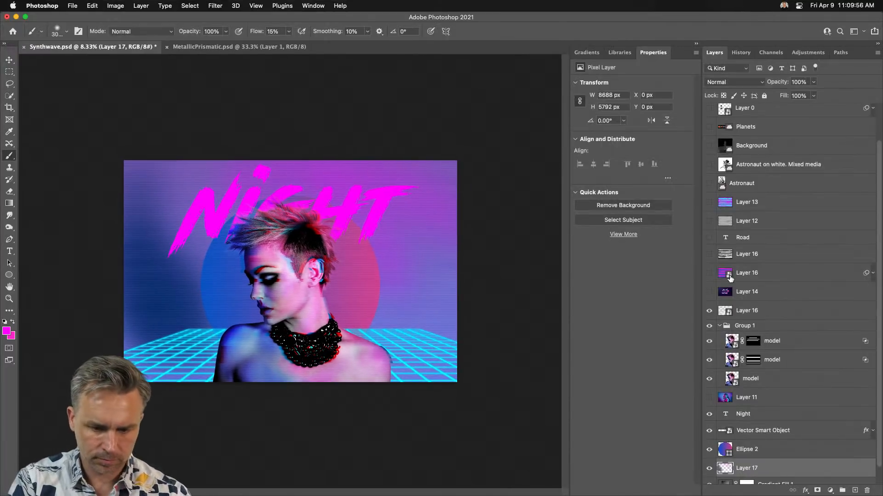
drag(775, 84, 746, 83)
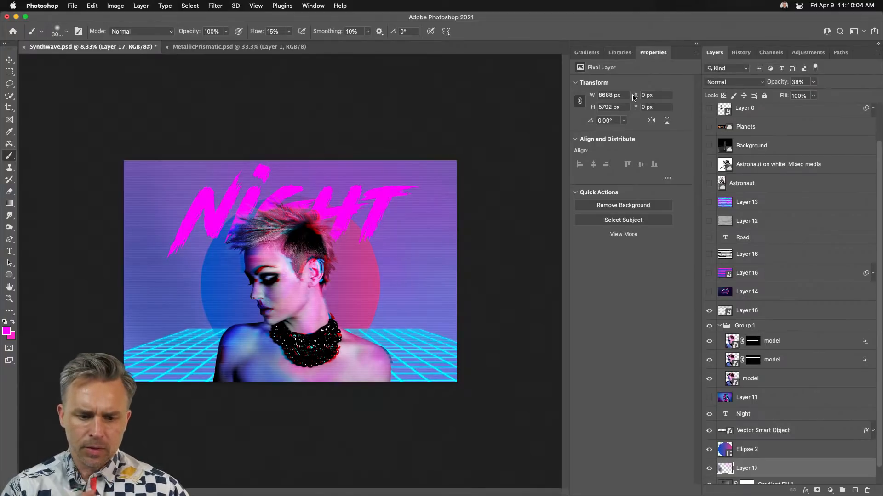
click(7, 64)
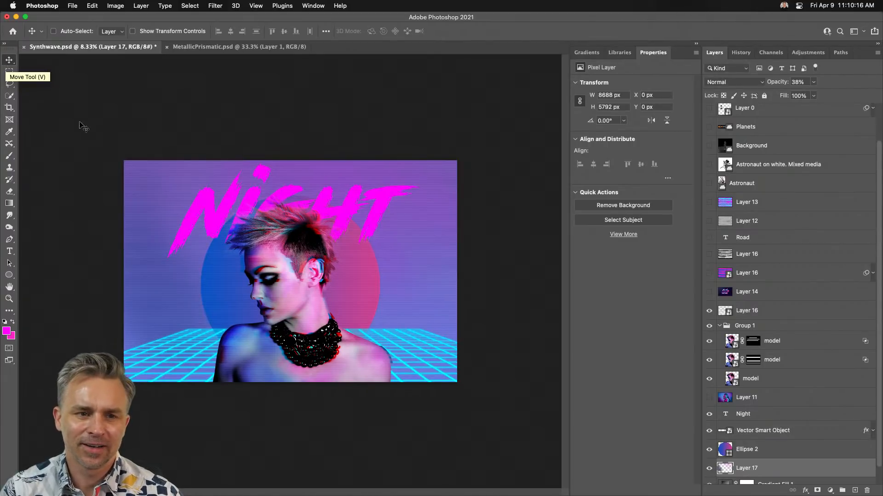
key(super+s)
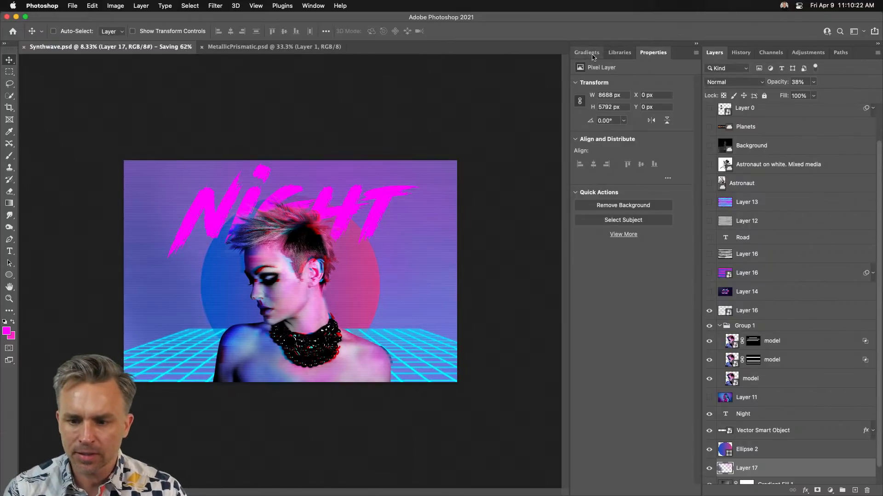
click(313, 5)
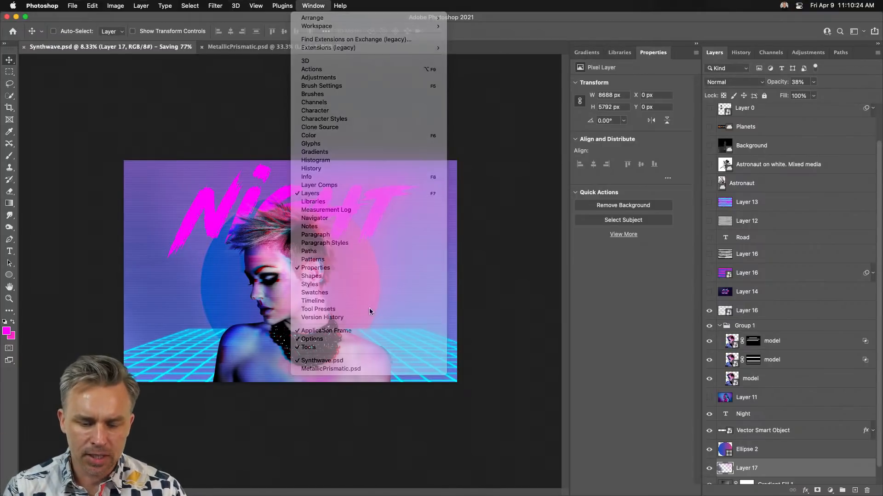
key(Escape)
Switch to Chrome, examine the Miami Heat, pixel sunset and city skyline images in the retrowave graphics results, and return to Photoshop.
click(445, 485)
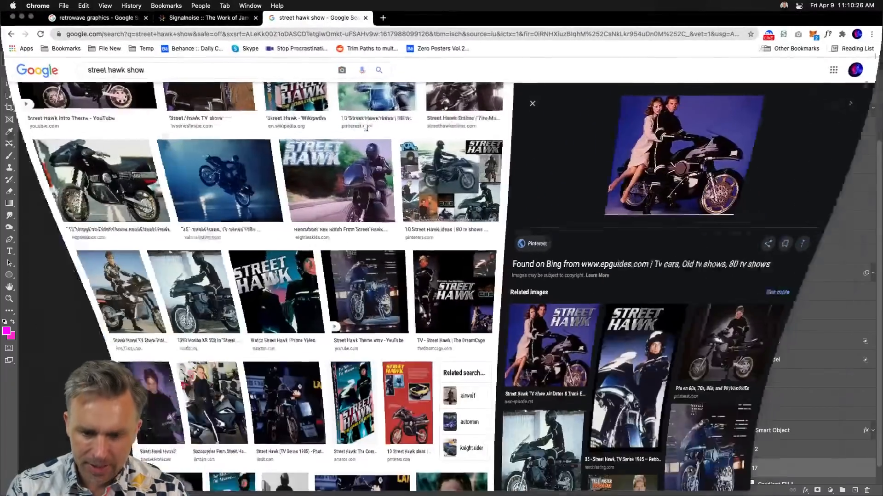
click(100, 23)
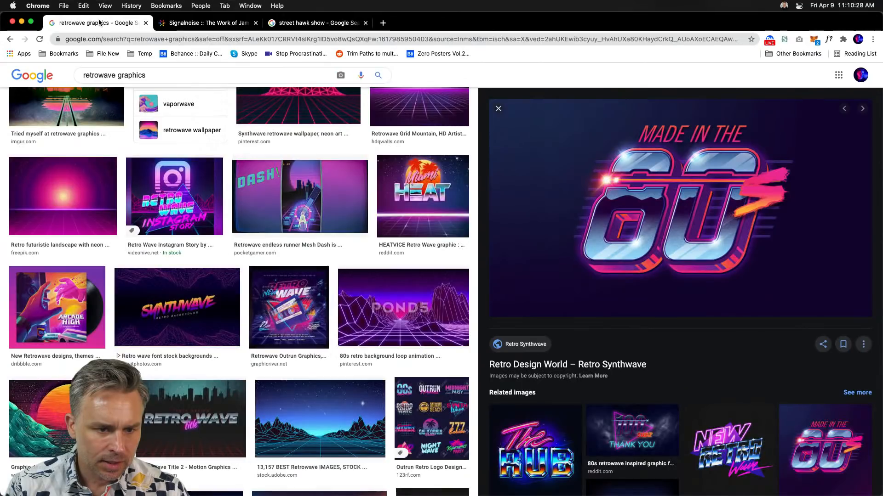
click(419, 196)
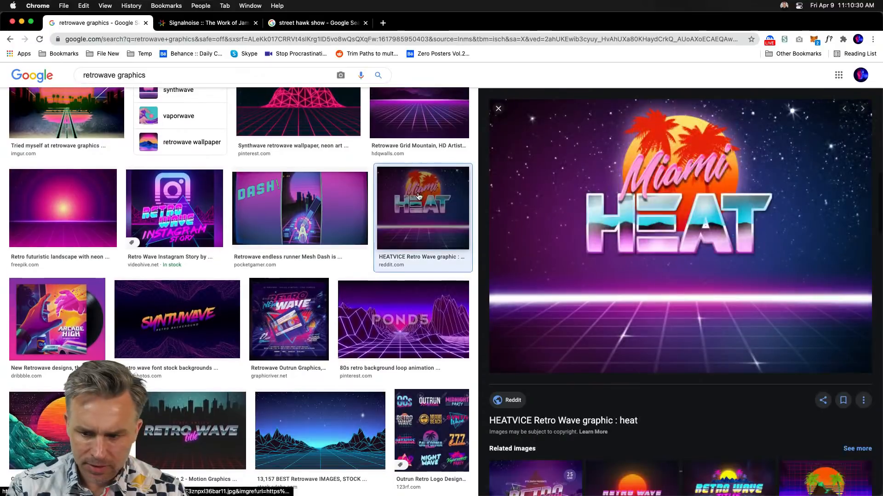
click(97, 427)
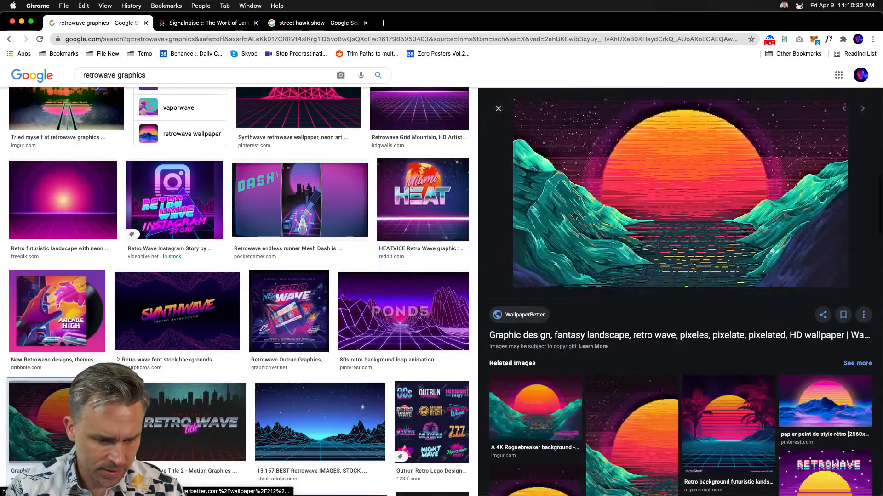
click(437, 193)
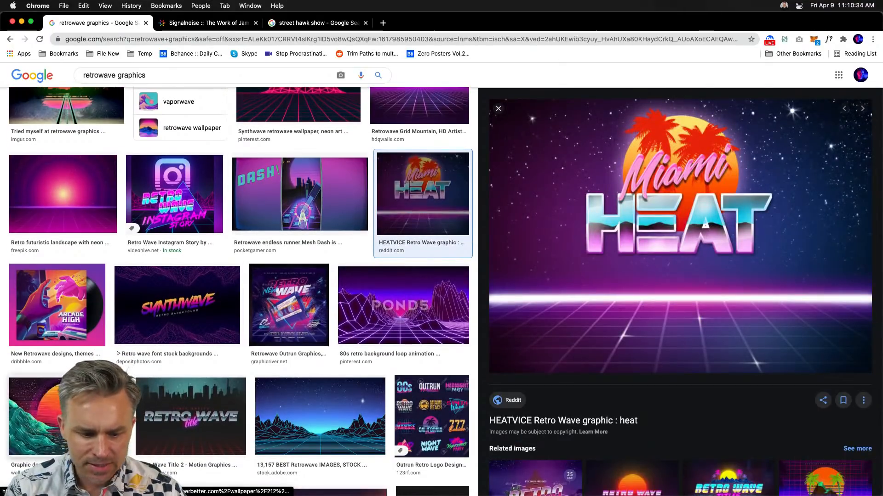
click(191, 421)
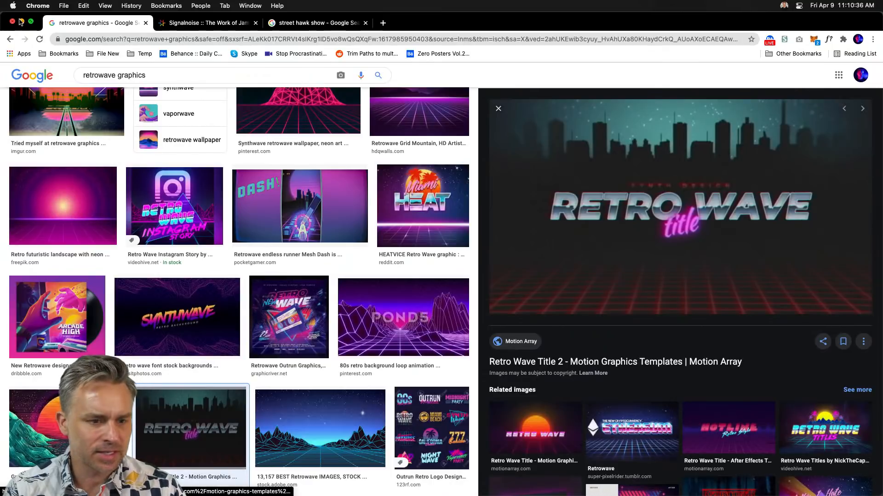
click(21, 22)
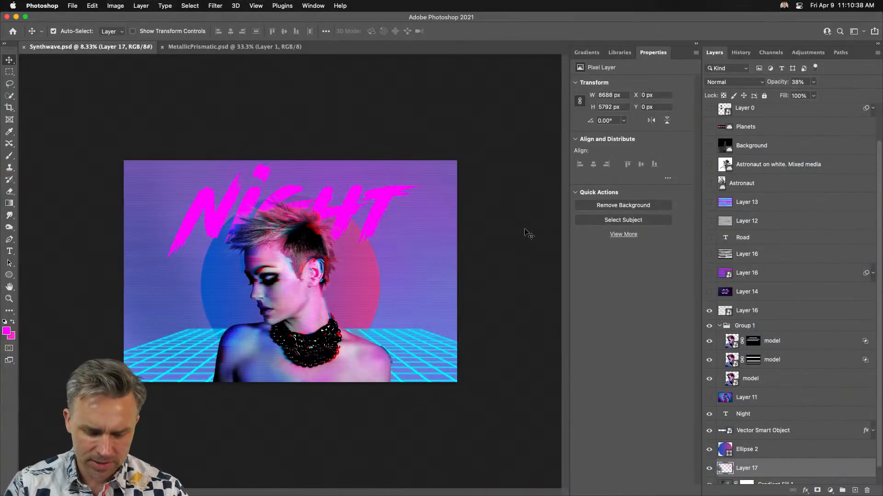
Search the libraries for "city" and open the City skyline North America graphic for editing in Illustrator.
key(super+equal)
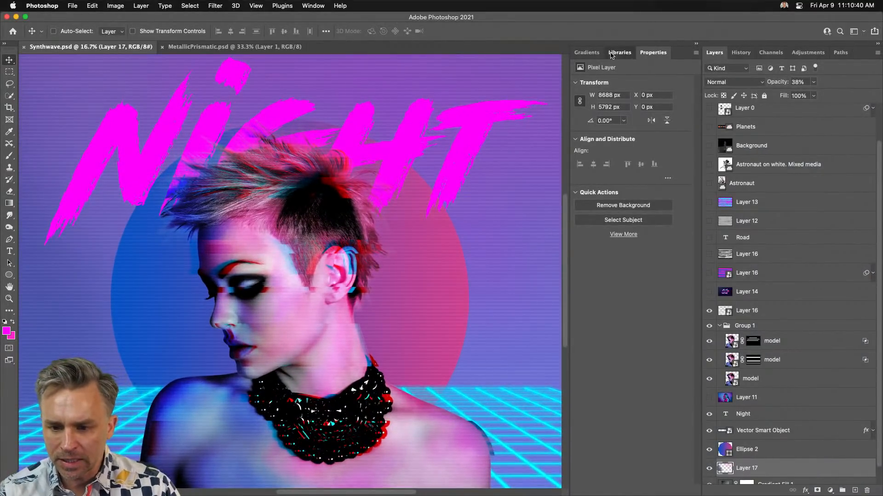
click(611, 54)
click(689, 74)
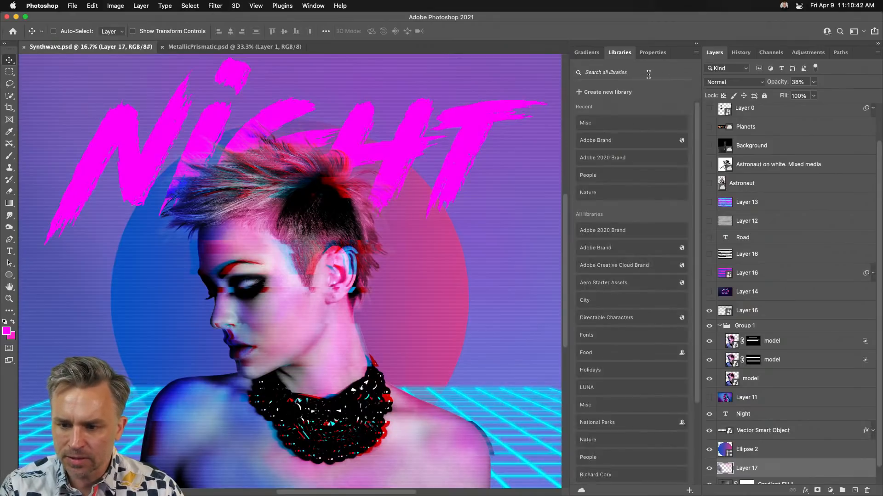
click(649, 74)
text(city)
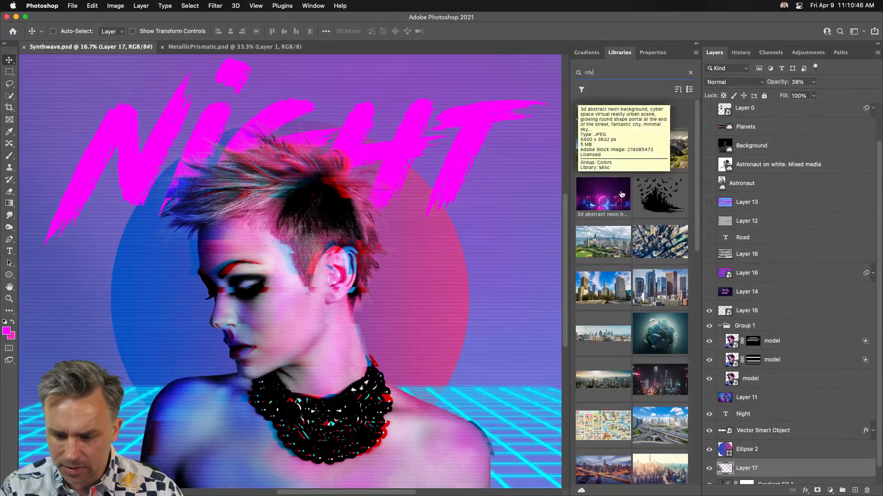
scroll(624, 153, down, 10)
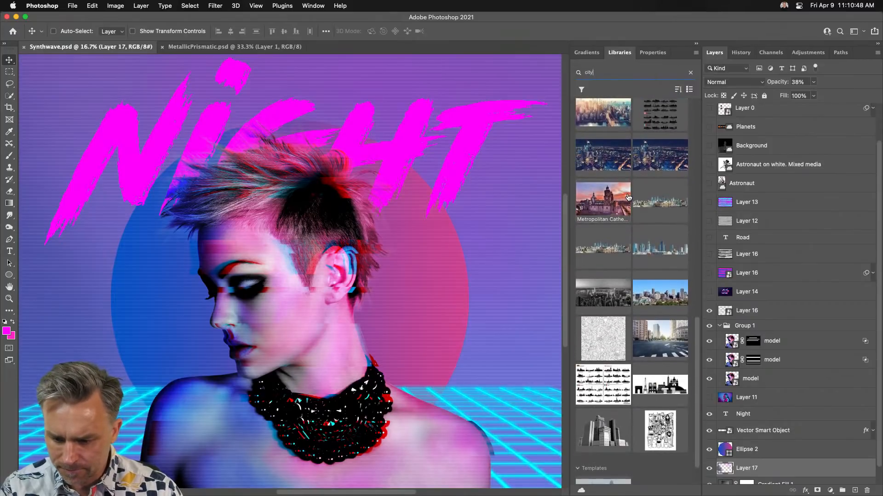
scroll(643, 161, up, 2)
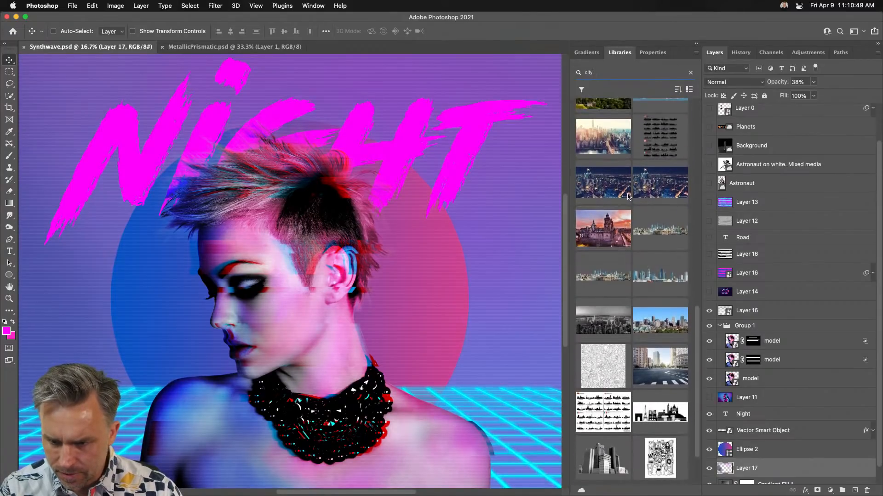
double_click(650, 143)
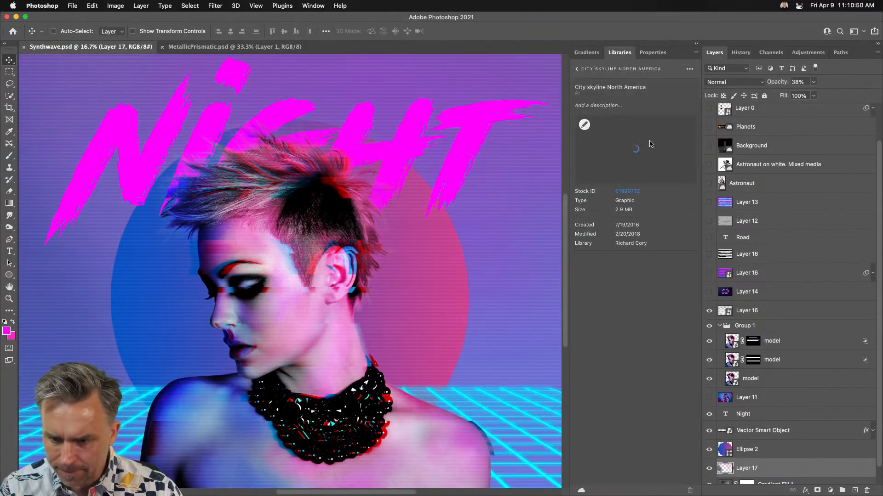
click(584, 127)
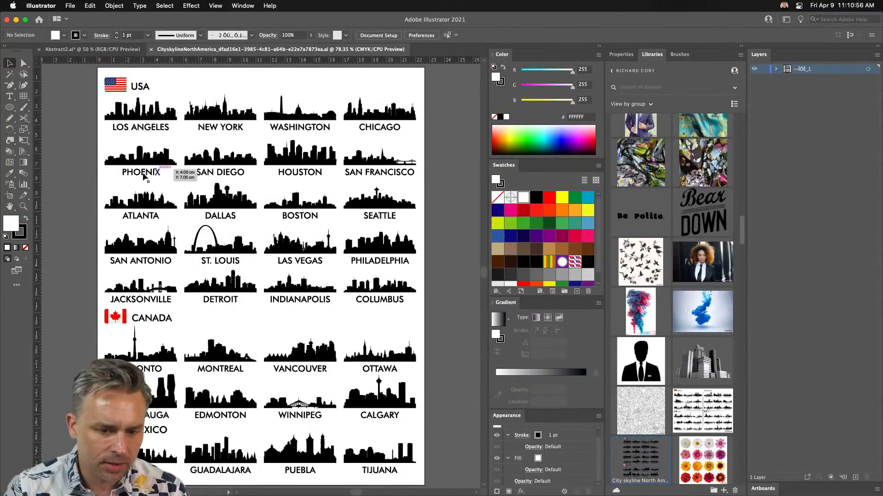
Place a duplicate of the Los Angeles skyline beside the Chicago skyline, extending past the artboard's edge.
drag(79, 158, 119, 210)
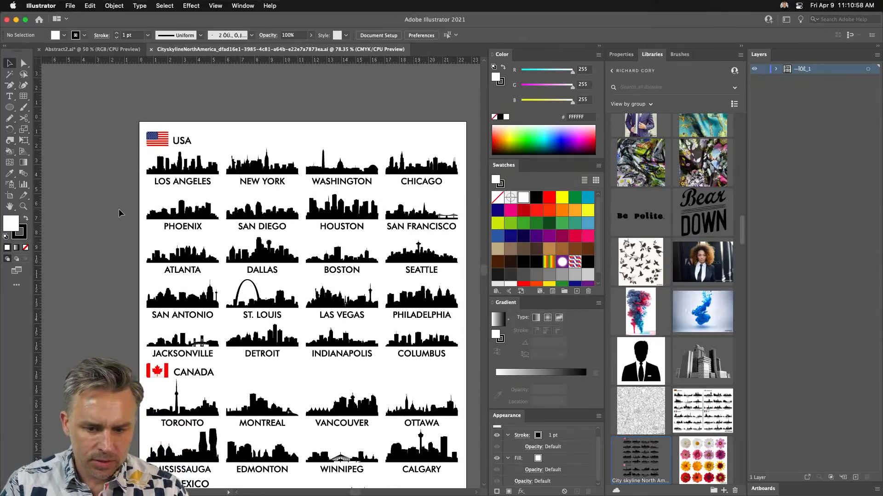
scroll(127, 276, down, 5)
scroll(119, 248, up, 3)
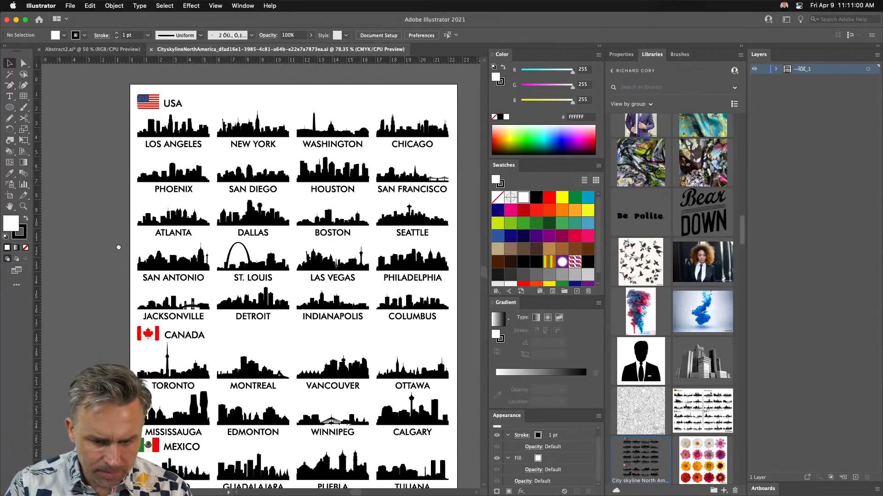
click(162, 141)
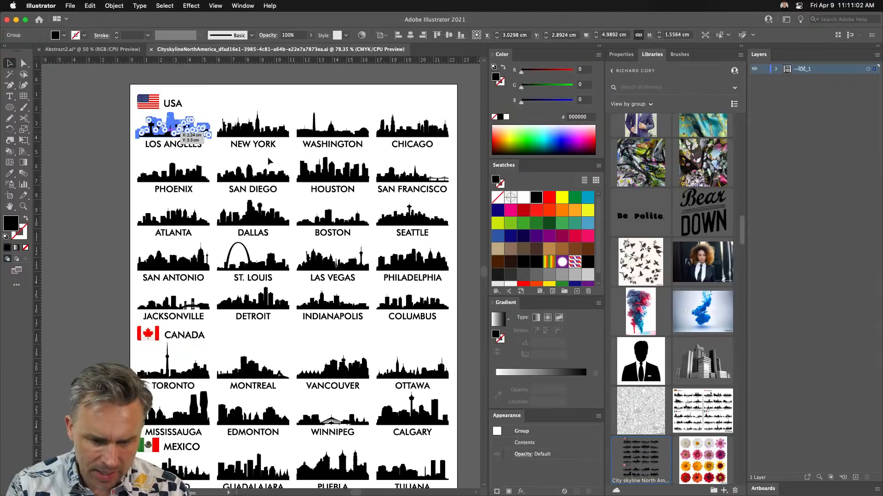
scroll(138, 193, up, 4)
scroll(138, 193, right, 2)
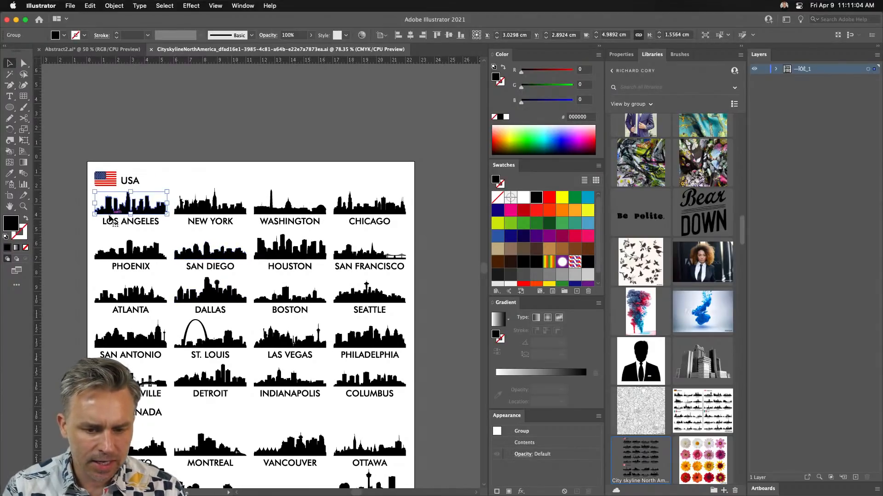
drag(110, 211, 411, 217)
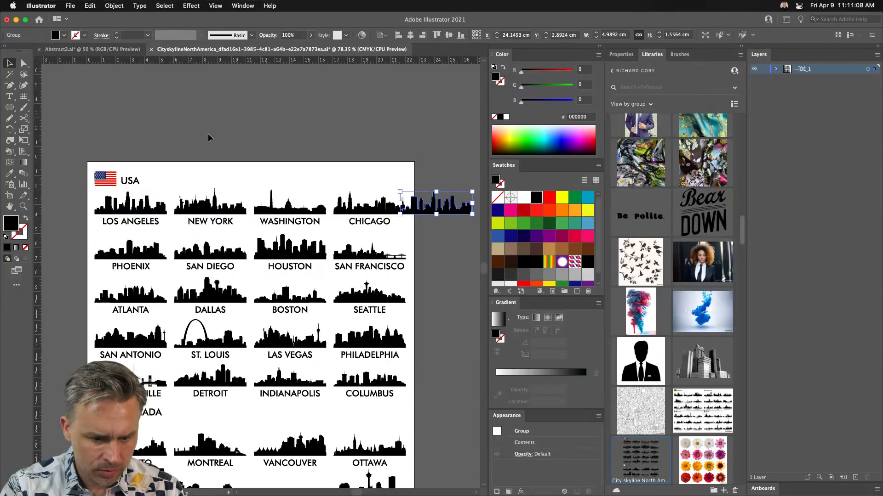
Duplicate the New York skyline and line up the Los Angeles and New York copies end to end after Chicago.
click(209, 138)
drag(191, 202, 460, 202)
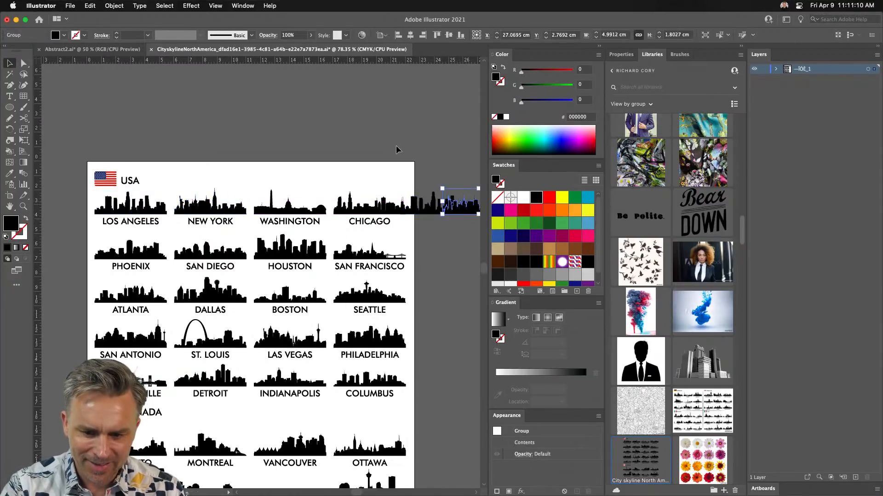
scroll(414, 207, right, 4)
drag(350, 225, 406, 226)
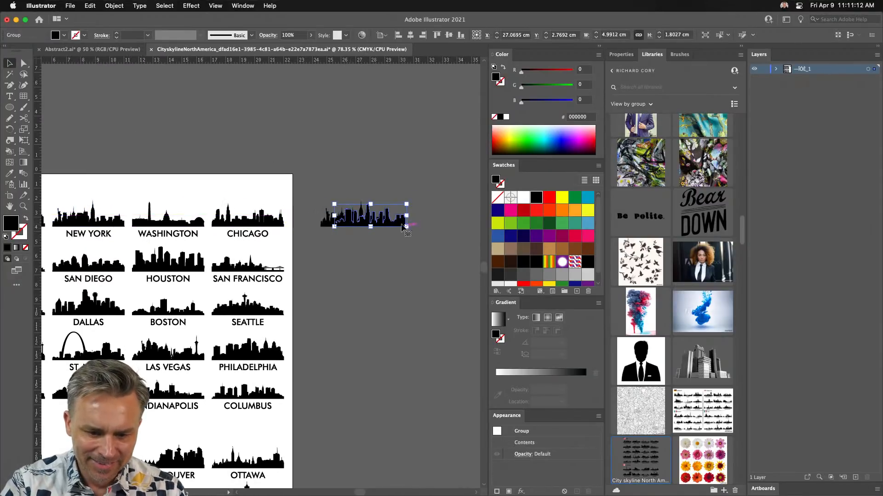
click(408, 231)
drag(351, 224, 297, 224)
click(335, 189)
drag(386, 226, 424, 225)
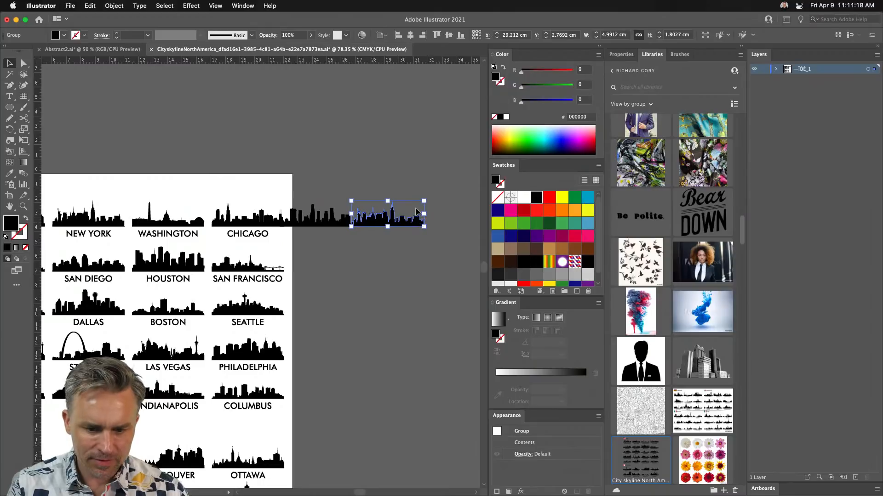
Copy the three joined skylines and paste them into the Synthwave document in Photoshop as a Smart Object.
drag(400, 160, 242, 222)
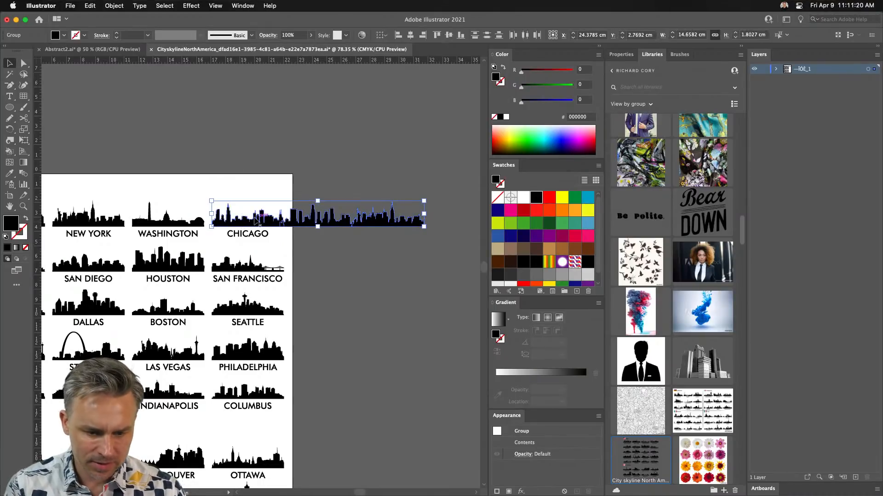
mouse_move(192, 488)
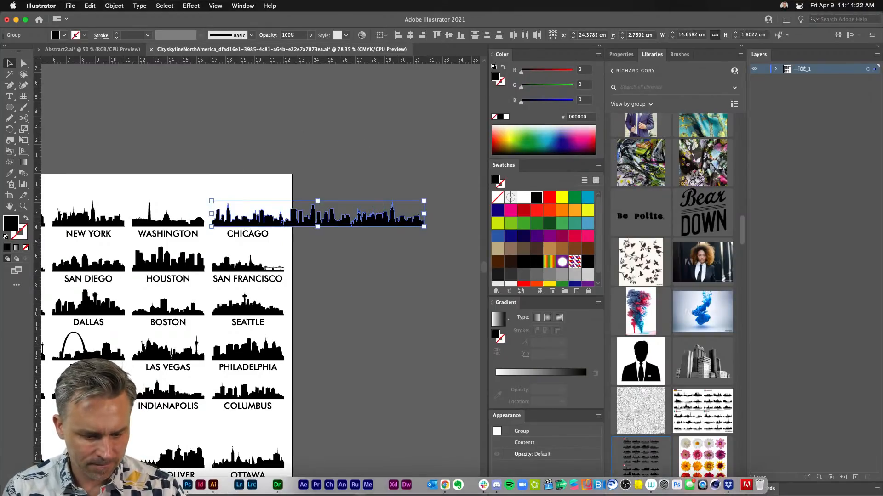
click(189, 486)
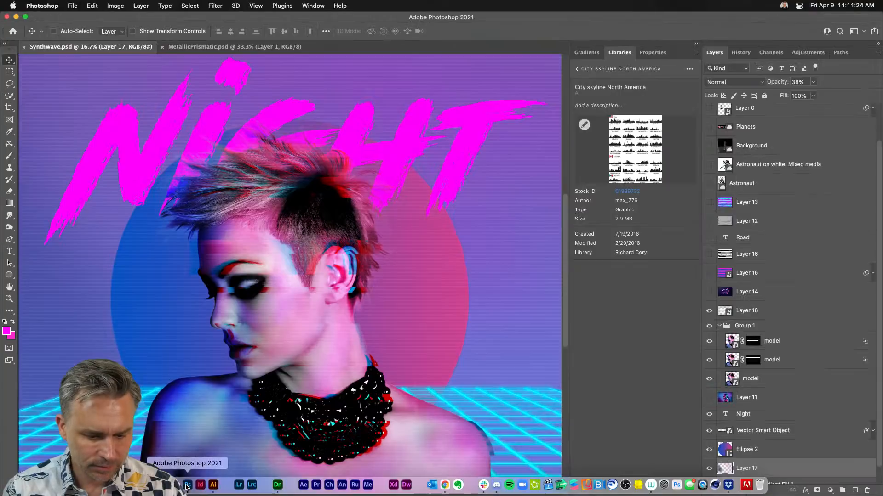
key(super+v)
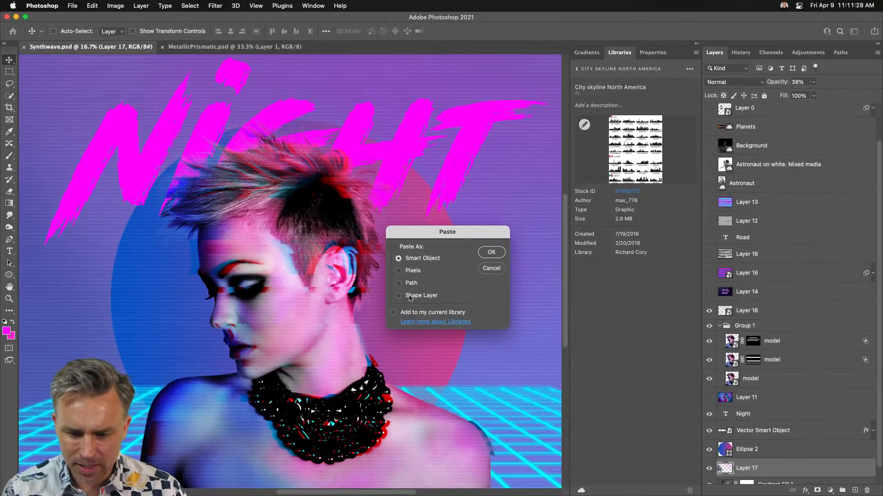
click(490, 253)
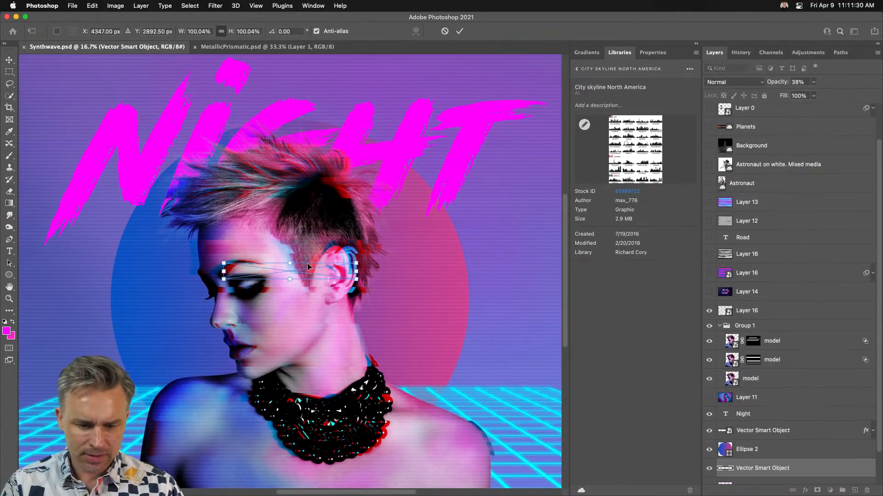
Enlarge the pasted skyline to about 9057 px wide so it spans the poster behind the model.
key(super+minus)
key(super+minus)
key(super+minus)
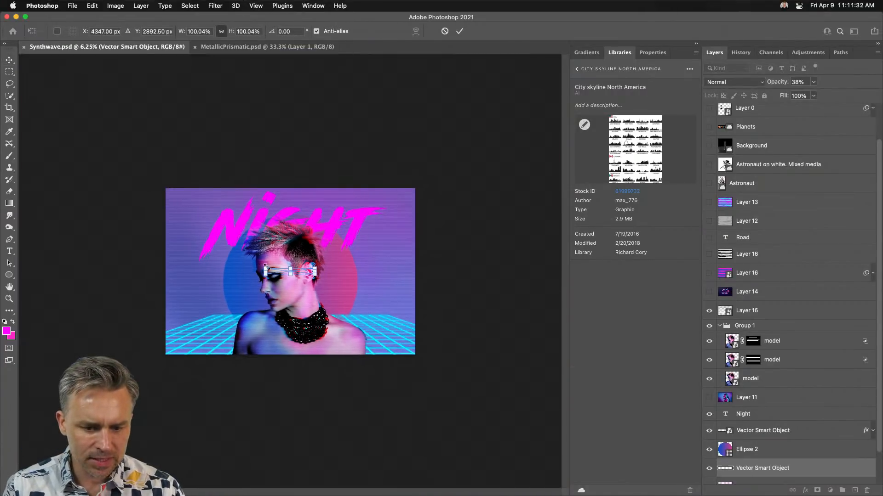
drag(265, 267, 104, 161)
drag(135, 270, 238, 290)
drag(196, 268, 163, 237)
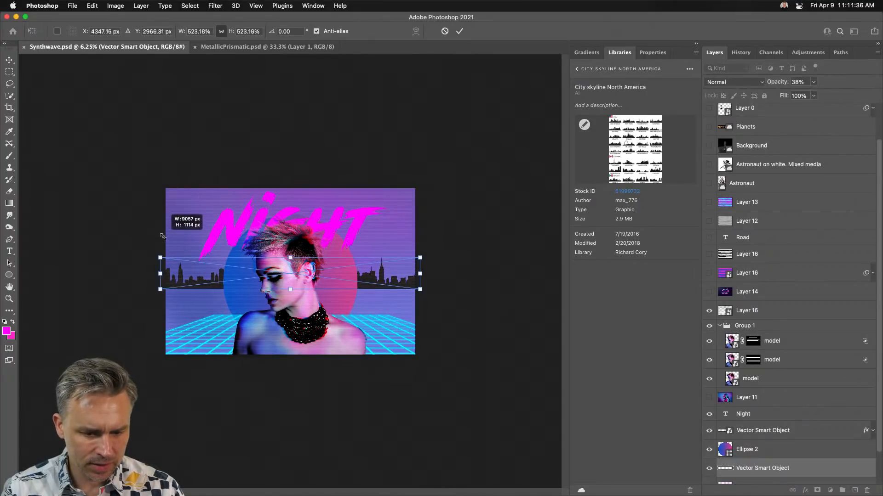
key(Return)
Shift the skyline slightly down and move its layer directly above Ellipse 2.
drag(219, 277, 219, 282)
drag(768, 468, 774, 445)
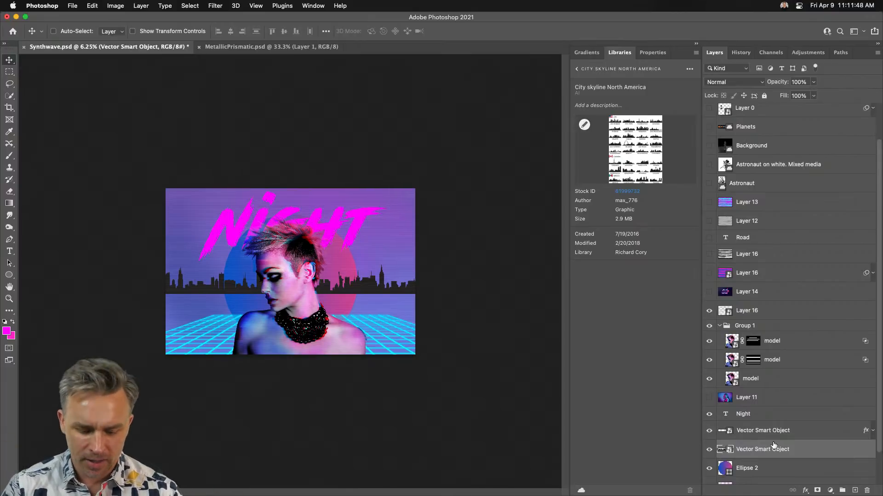
key(super+equal)
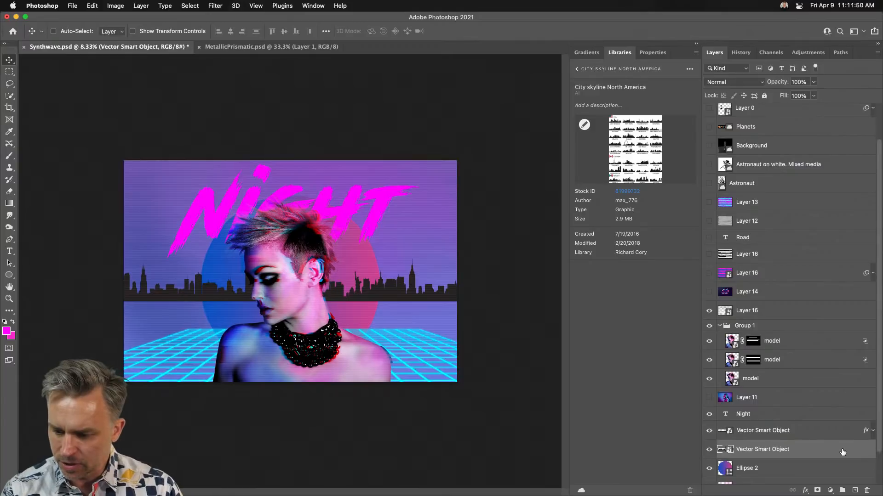
Apply a black Color Overlay at 100% opacity to the skyline layer, leaving Inner Shadow off.
double_click(841, 453)
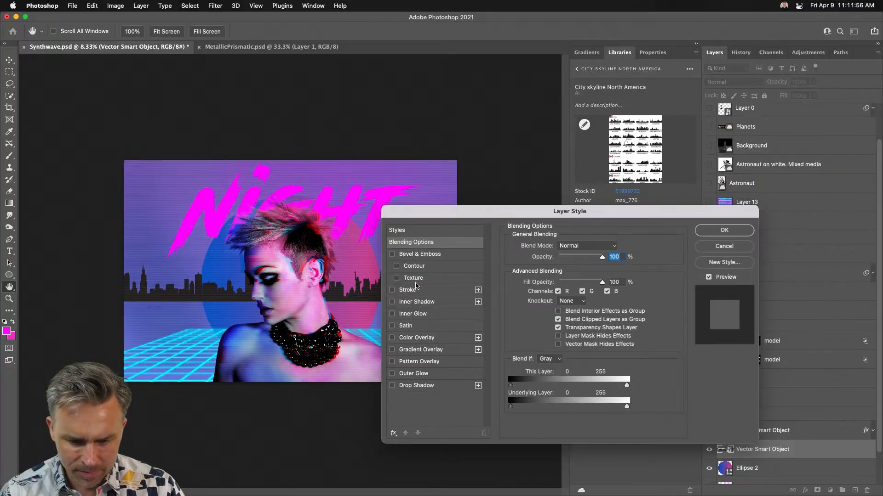
click(425, 301)
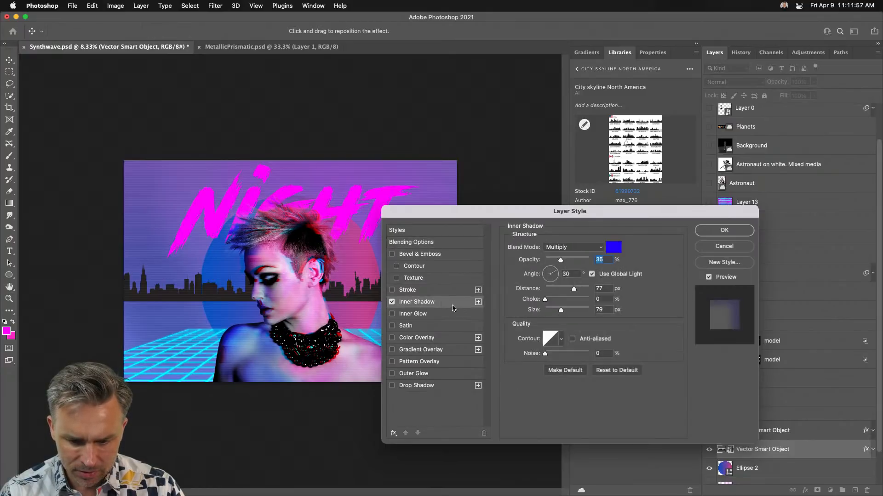
click(393, 303)
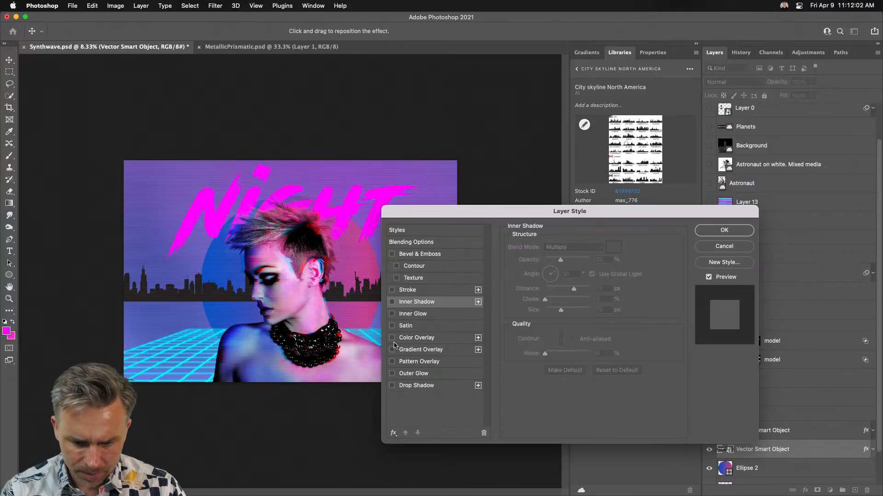
click(408, 339)
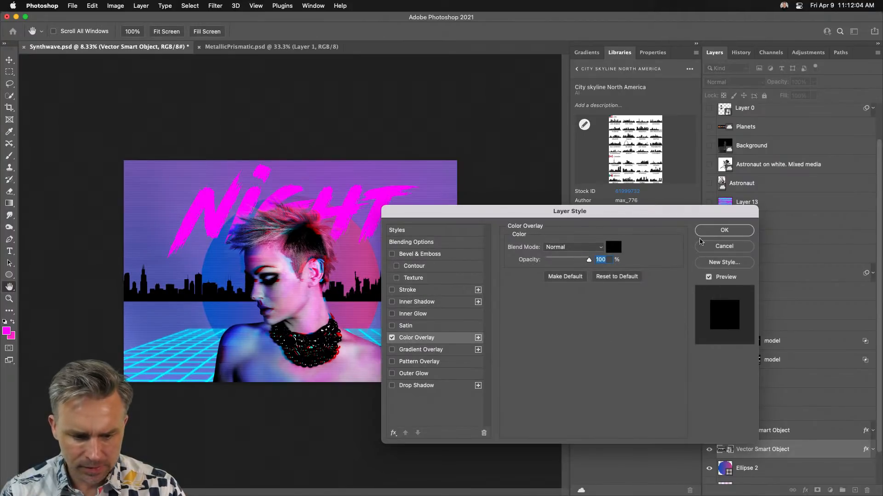
click(733, 234)
Scale the cyan grid's Vector Smart Object to about 187% width and 99% height.
scroll(736, 416, down, 2)
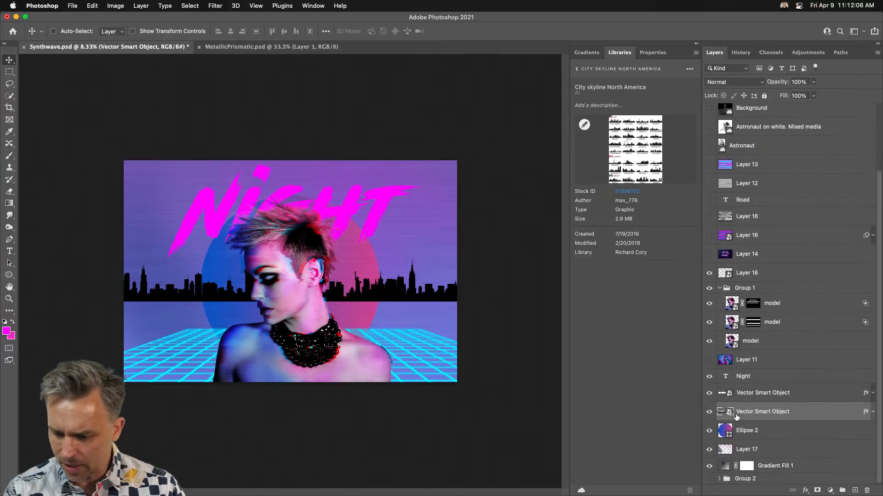
click(773, 397)
click(709, 395)
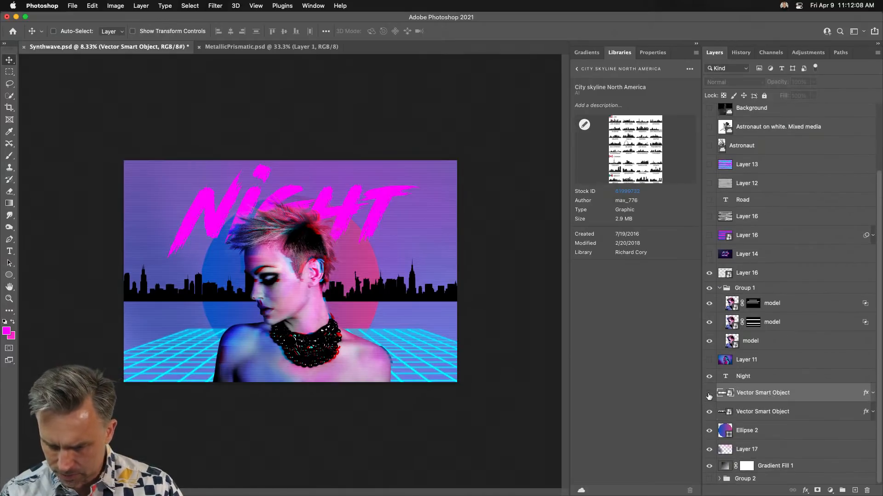
click(708, 394)
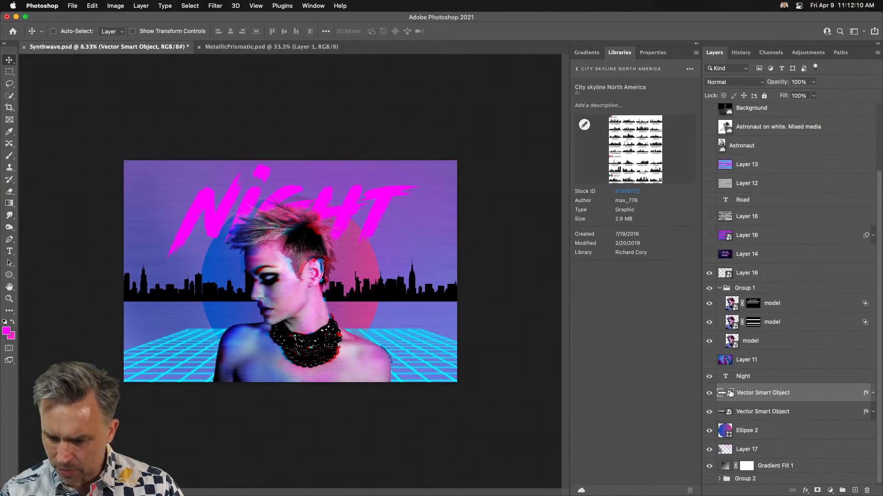
key(super+t)
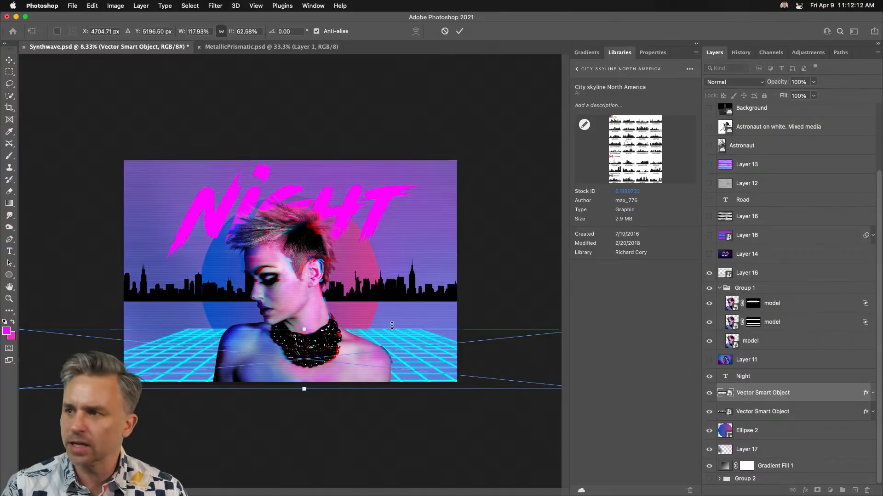
key(super+minus)
key(super+minus)
key(super+minus)
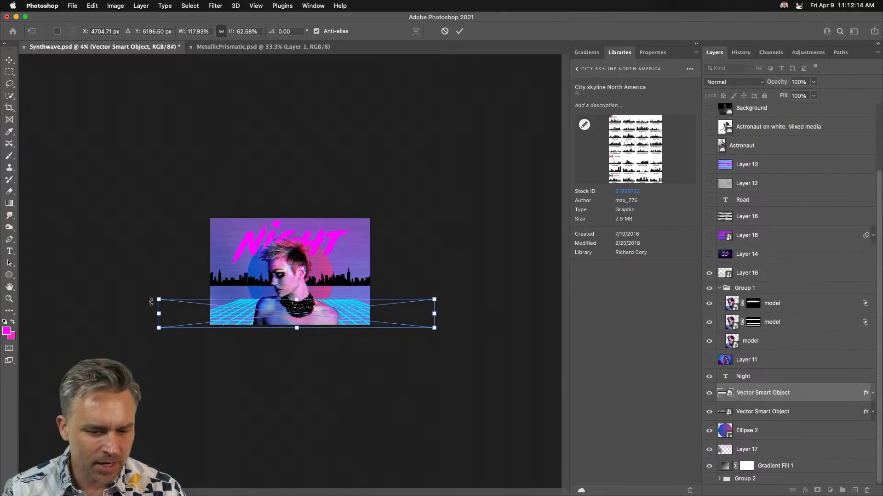
drag(157, 300, 47, 289)
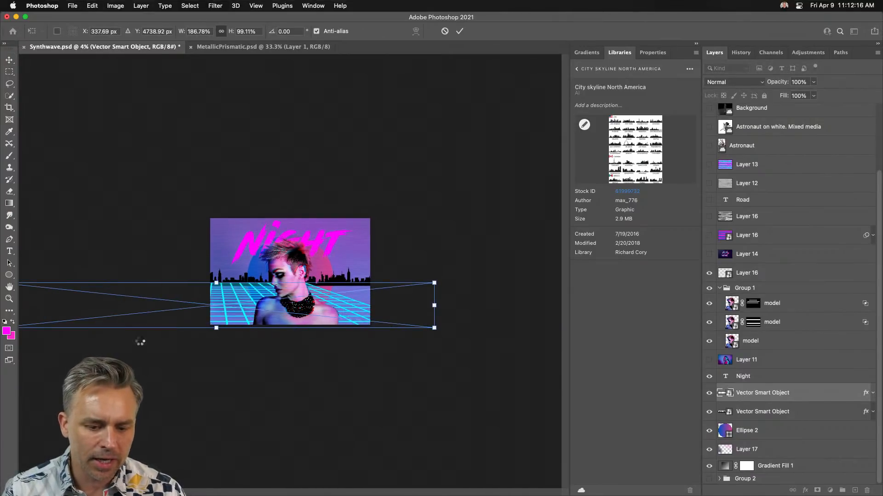
key(Return)
Reposition the enlarged cyan grid so its top edge meets the base of the skyline.
drag(158, 319, 187, 321)
key(super+plus)
key(super+plus)
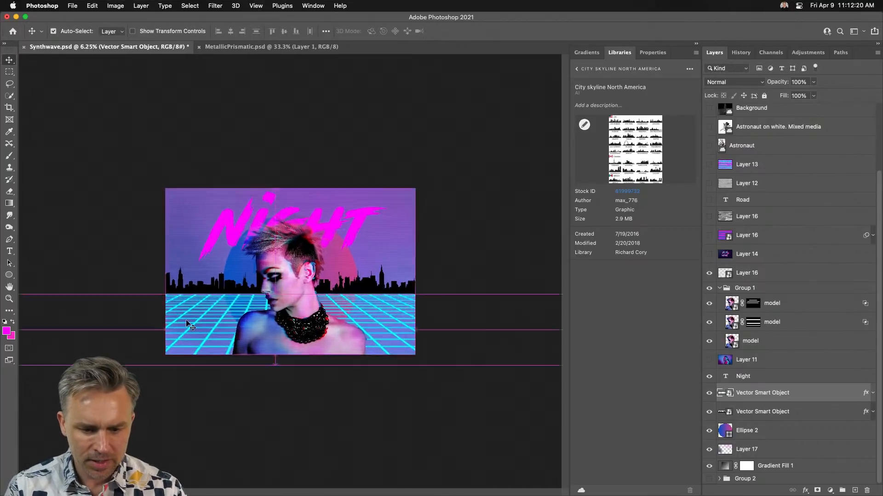
Open TEXT.psd from the Desktop folder in Finder.
key(super+plus)
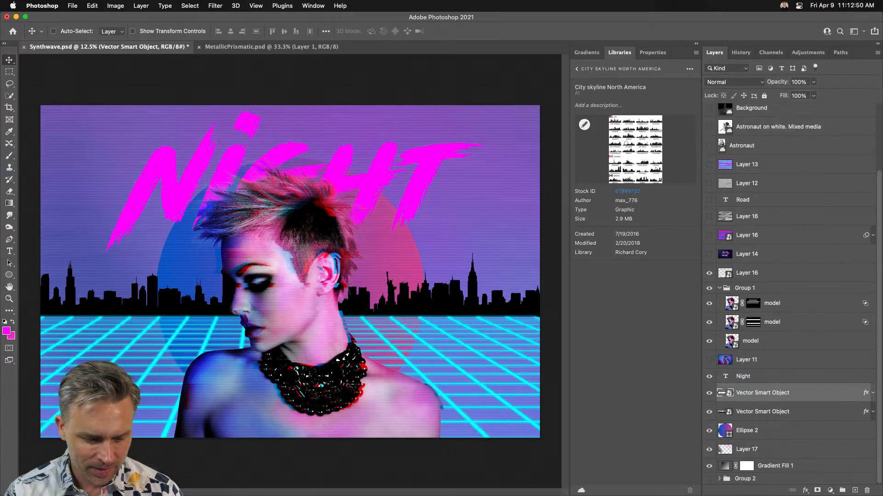
click(121, 485)
click(680, 322)
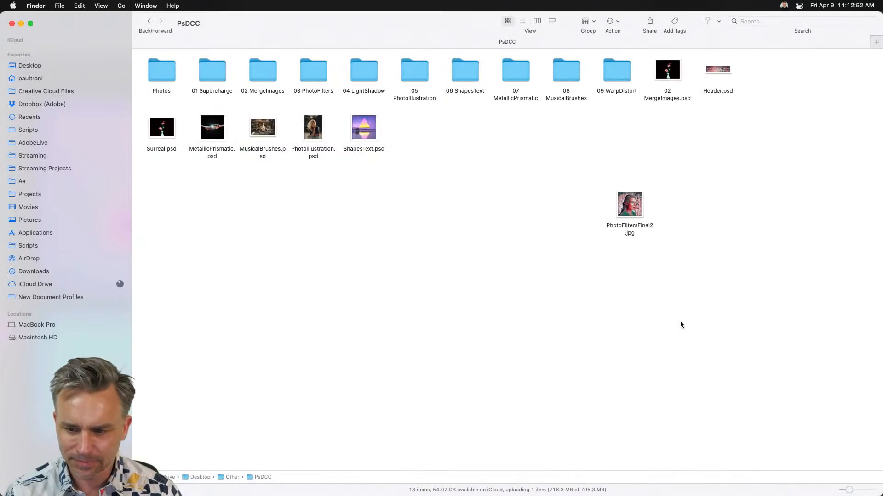
click(7, 68)
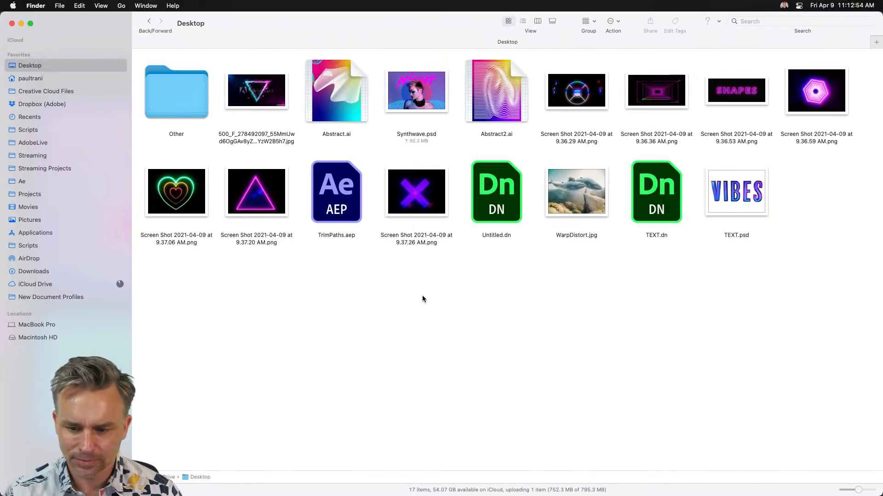
double_click(722, 199)
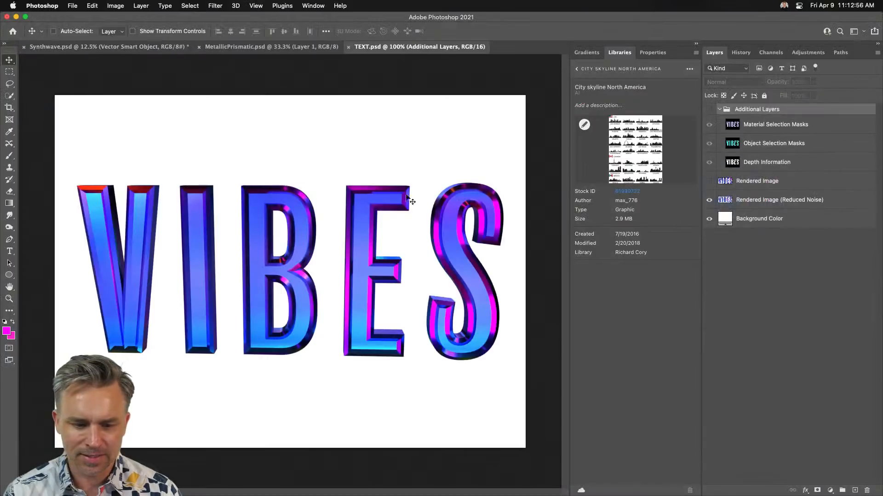
Show the Additional Layers group and hide Material Selection Masks to examine the Object Selection Masks layer.
click(708, 110)
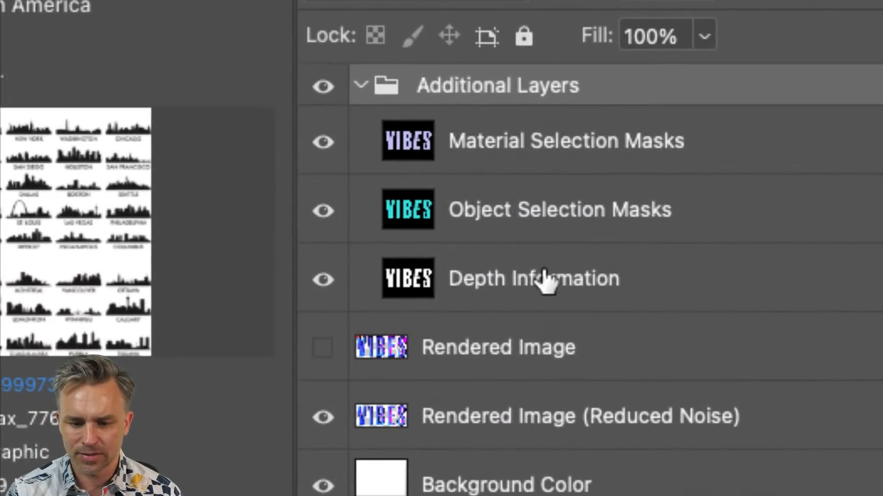
click(561, 207)
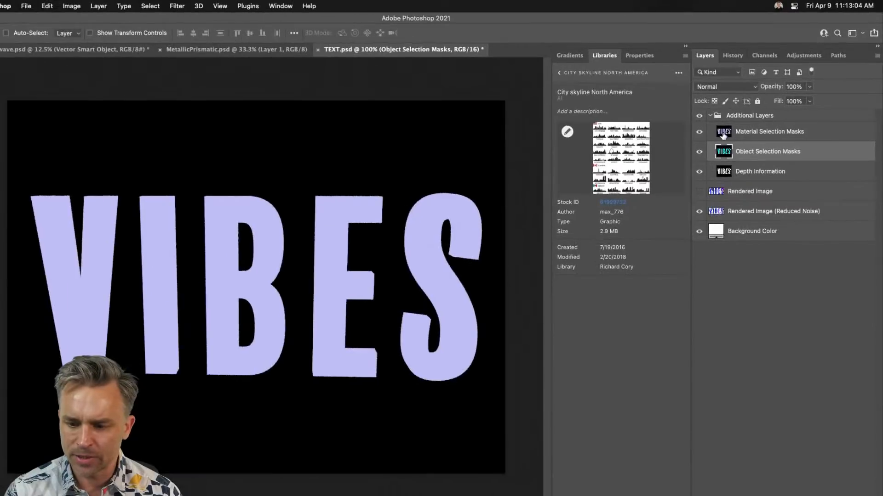
click(699, 133)
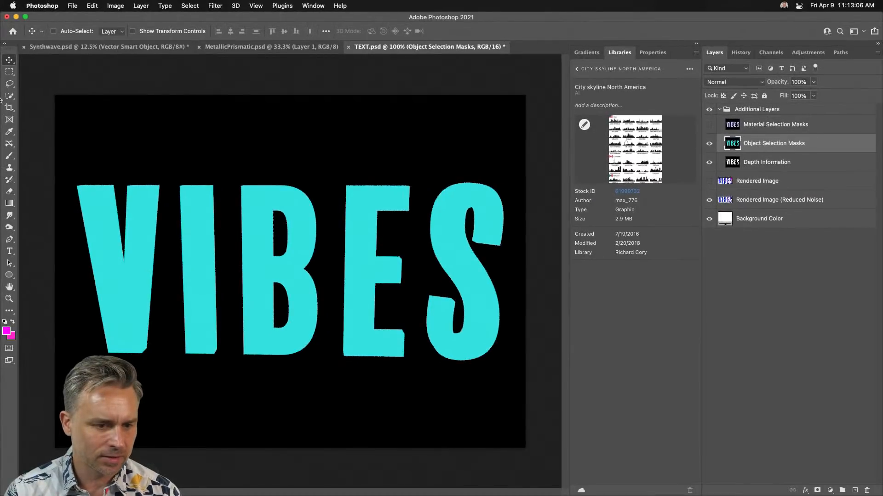
Try selecting all black areas of Object Selection Masks with the Magic Wand, Contiguous off, and deselect with Rendered Image (Reduced Noise) active.
click(9, 95)
click(40, 113)
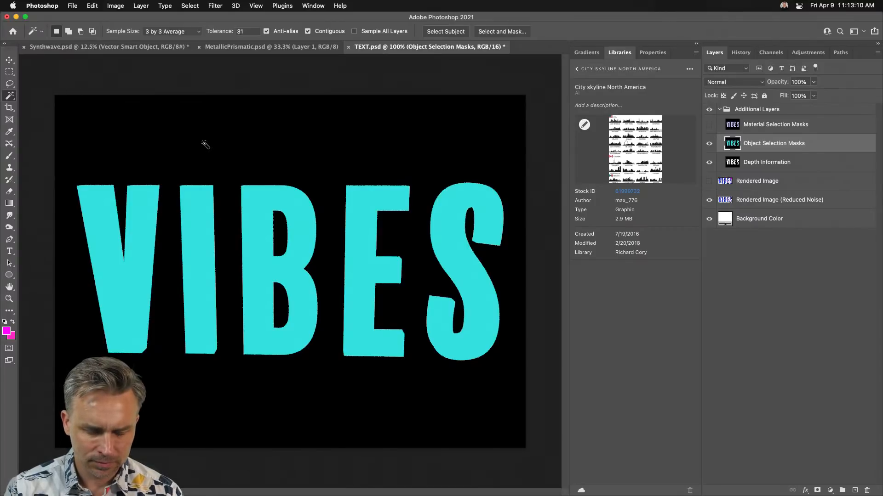
click(267, 152)
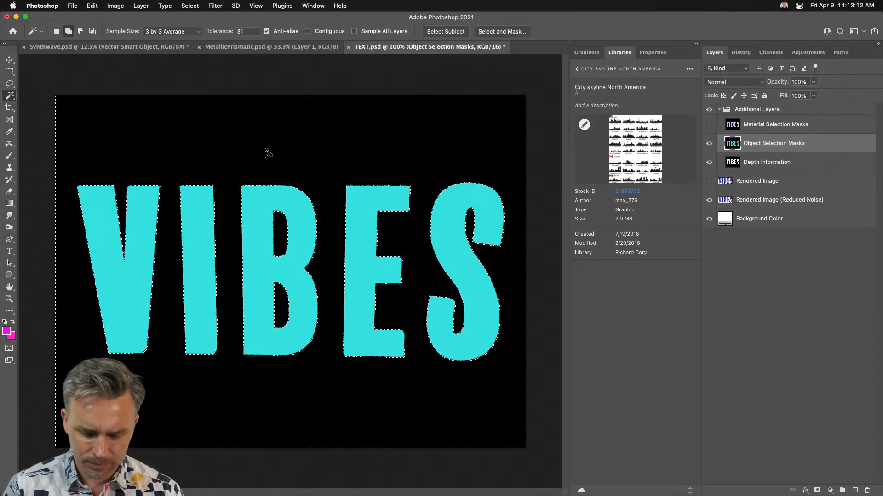
click(772, 200)
key(ctrl+d)
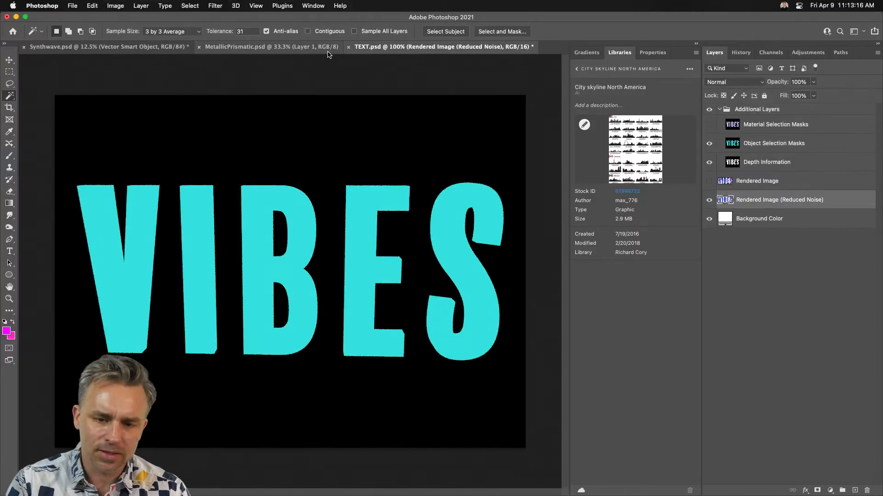
Tile the open documents, hide Additional Layers, and copy Rendered Image (Reduced Noise) into Synthwave.psd, accepting the bit-depth difference.
key(F2)
click(9, 60)
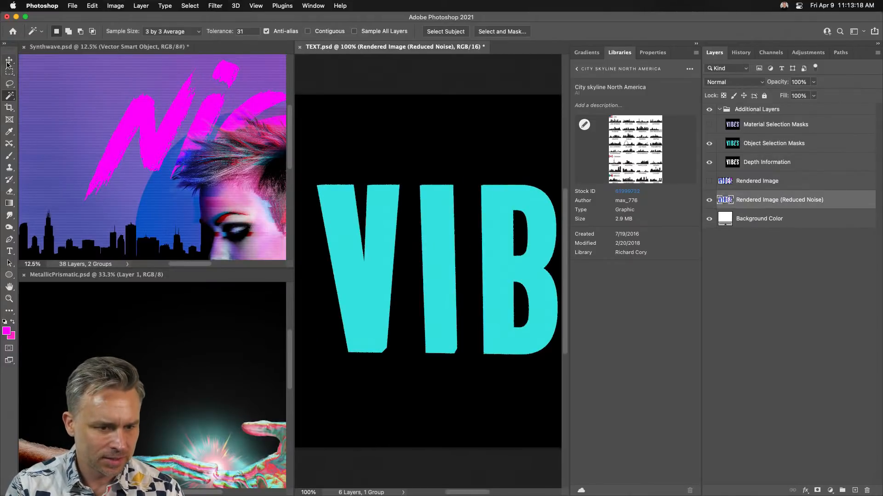
click(710, 110)
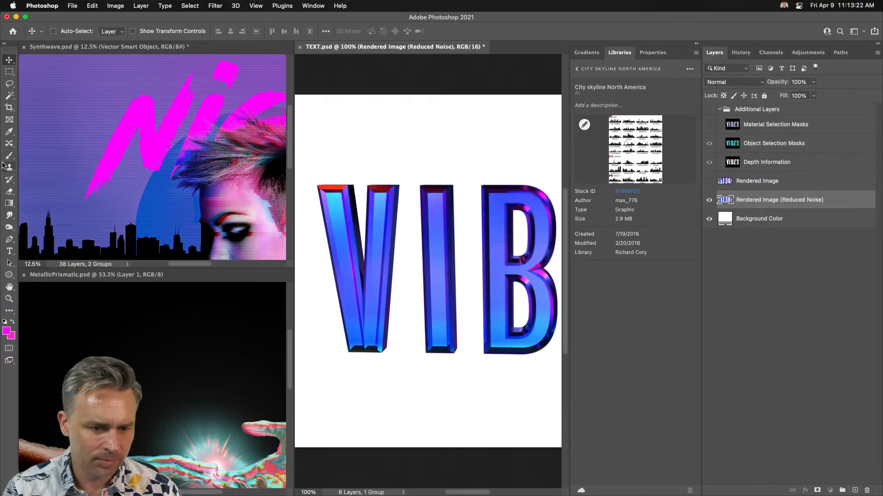
drag(733, 198, 174, 155)
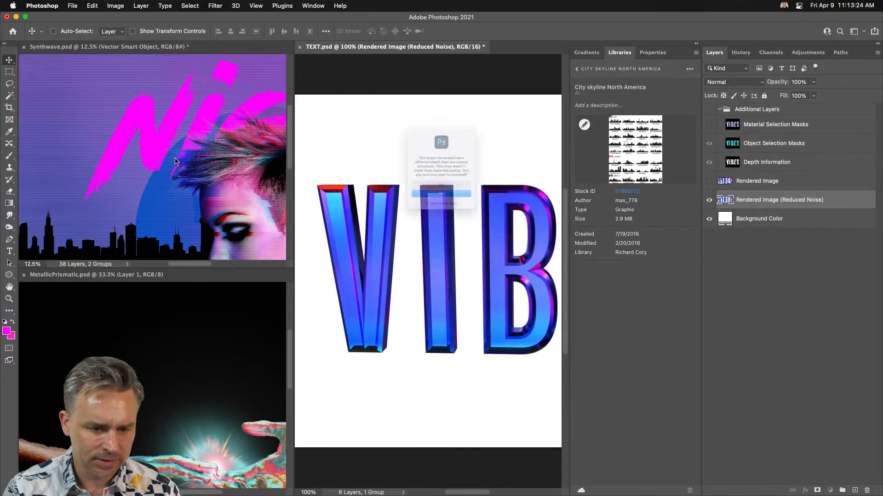
click(439, 196)
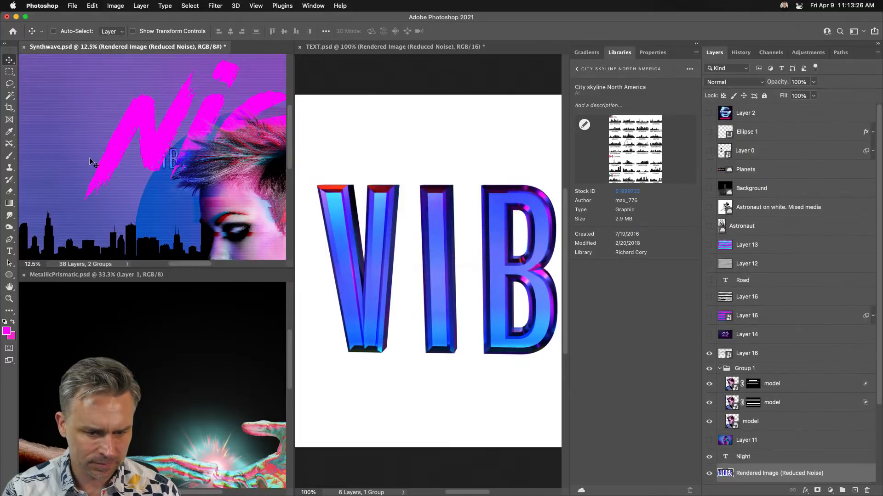
Enlarge the imported VIBES lettering so it spans nearly the full width of the poster.
drag(98, 207, 63, 242)
key(super+t)
drag(112, 230, 382, 65)
key(Return)
Close TEXT.psd and consolidate the remaining documents into one tabbed window with Synthwave.psd in front.
click(373, 86)
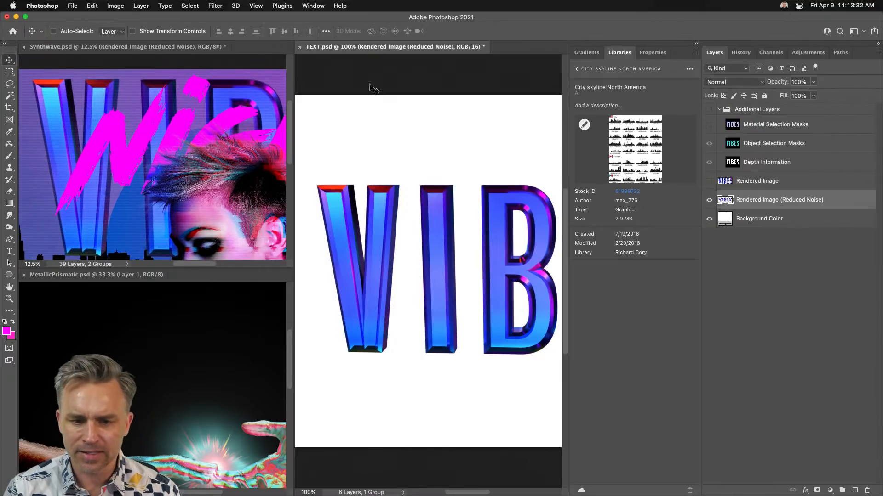
click(300, 47)
click(442, 195)
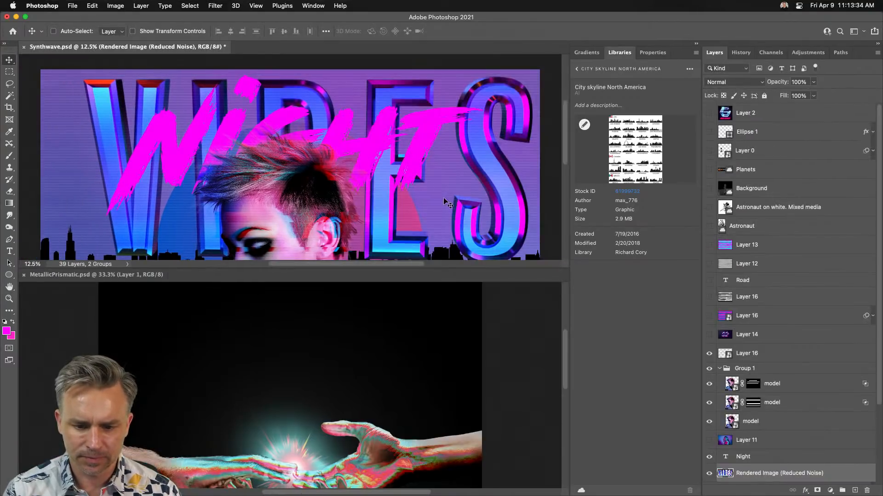
click(274, 391)
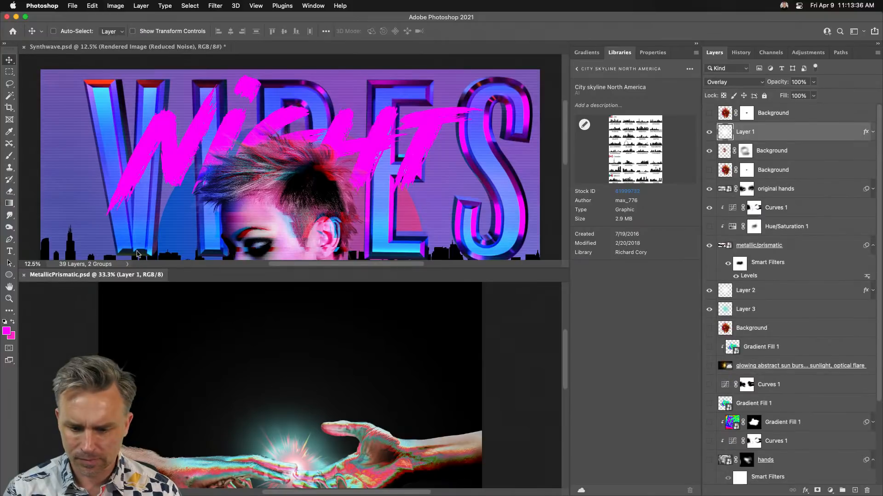
scroll(184, 354, down, 3)
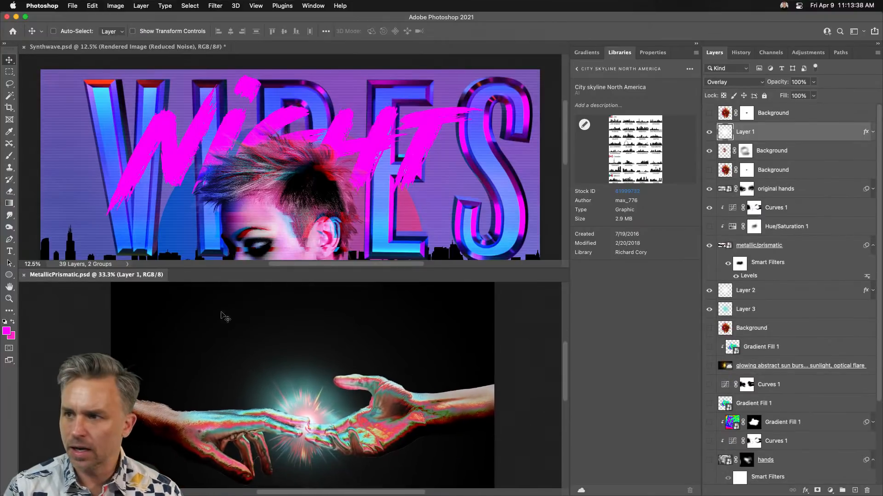
click(59, 129)
key(ctrl+super+c)
key(super)
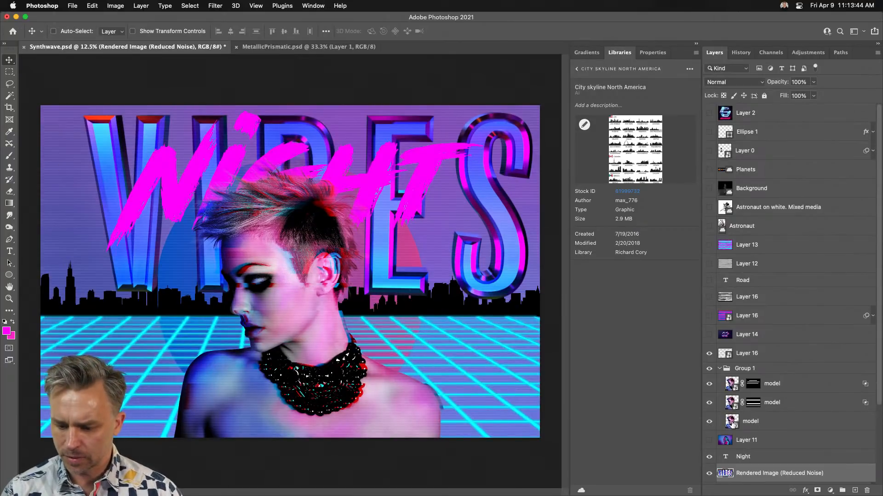
Rename the imported Rendered Image (Reduced Noise) layer as VIBES.
scroll(733, 424, down, 5)
double_click(753, 373)
text(VI)
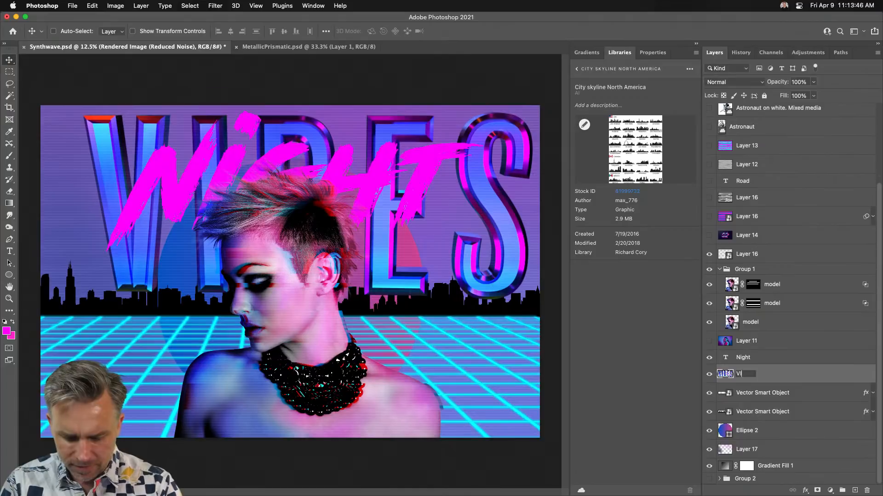
text(BES)
key(Return)
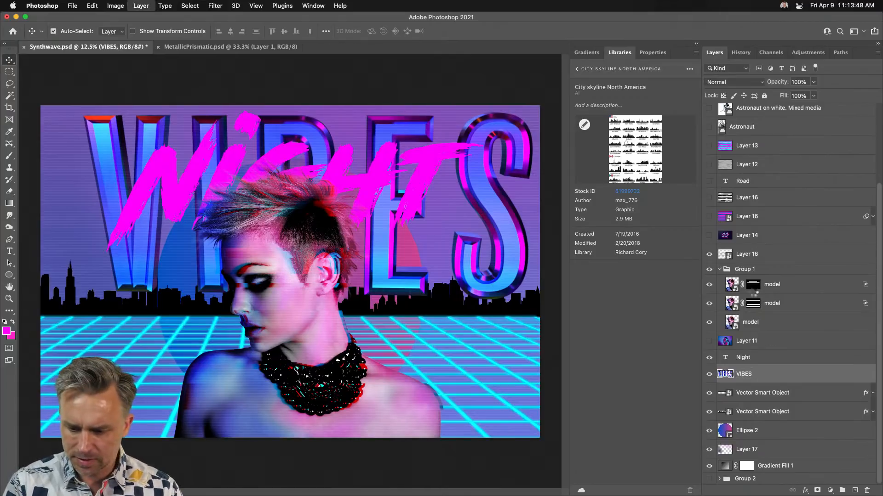
Convert the VIBES layer to a smart object and move it down so the lettering overlaps the skyline and grid.
key(super+t)
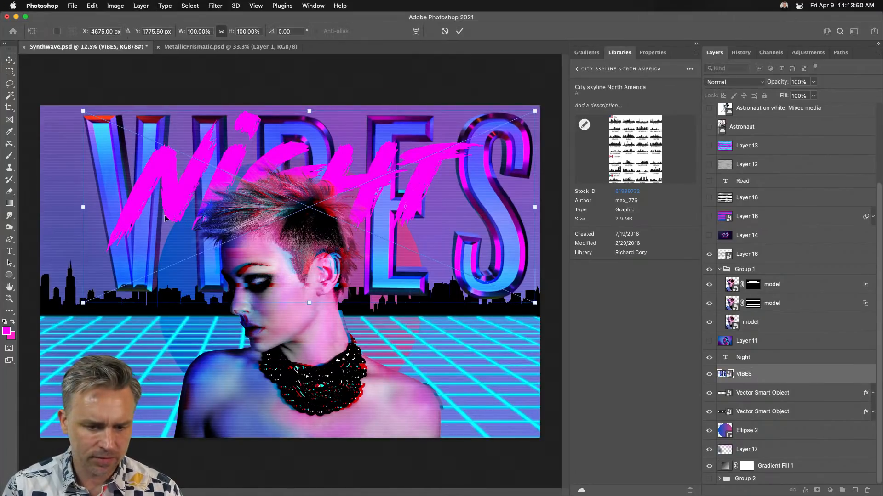
drag(165, 218, 146, 301)
key(Return)
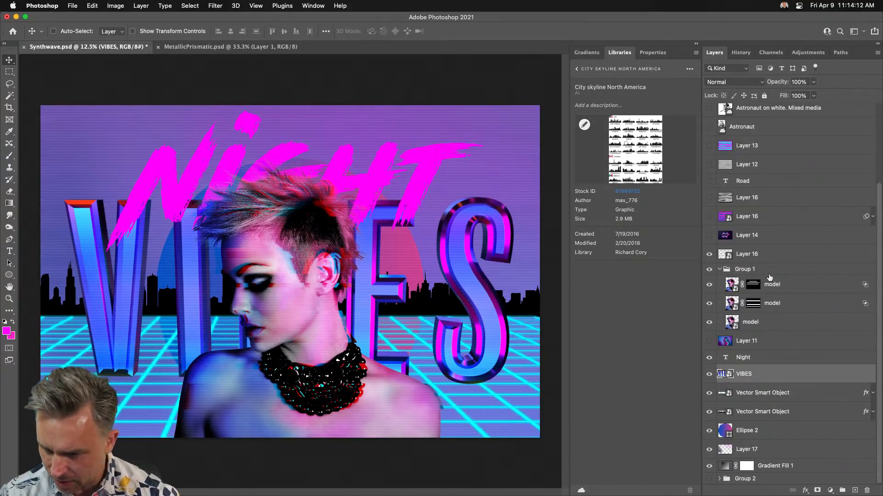
Collapse Group 1 containing the model layers and select the whole group.
click(767, 323)
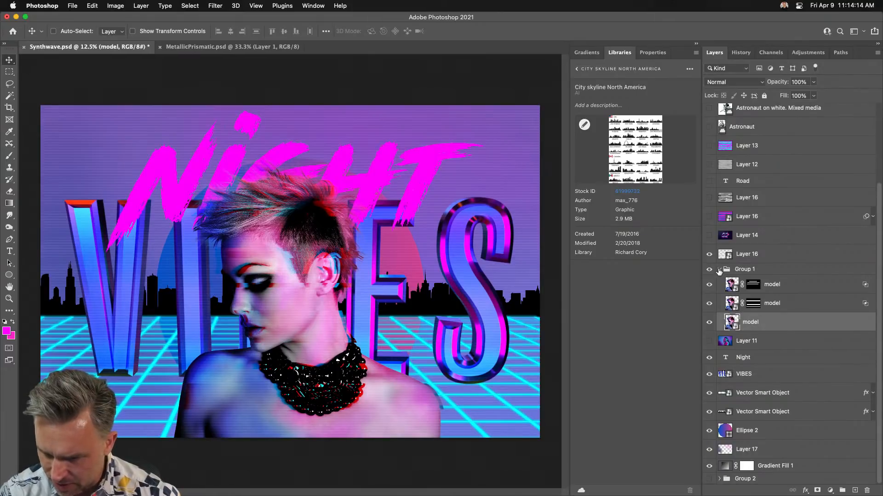
click(719, 270)
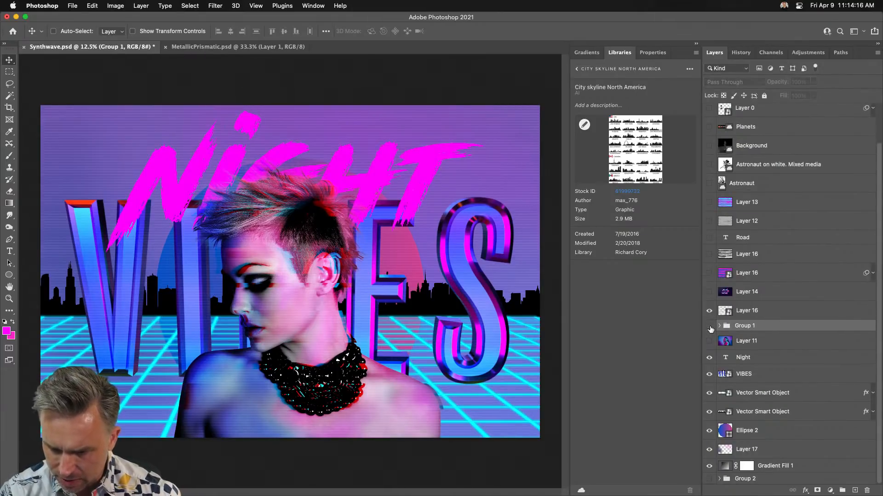
click(708, 325)
Try scaling the model group to about 70% and repositioning it so it rests on the poster's lower edge.
key(cmd+t)
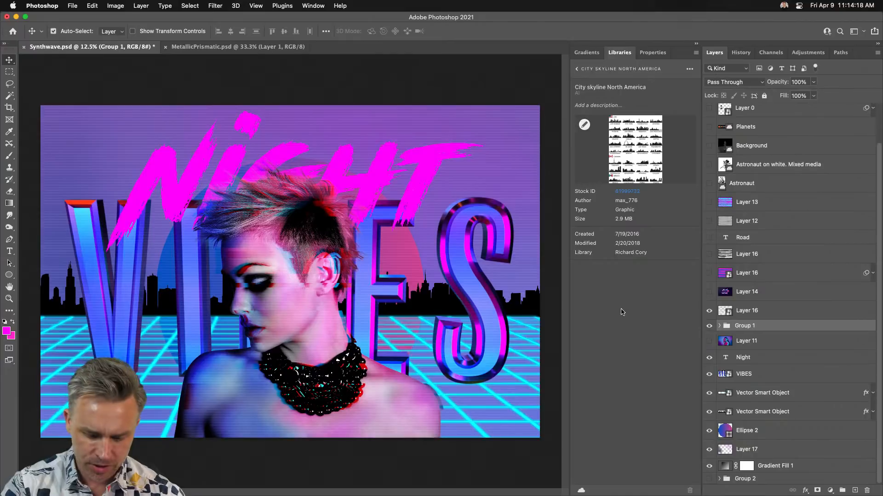
drag(443, 147, 371, 241)
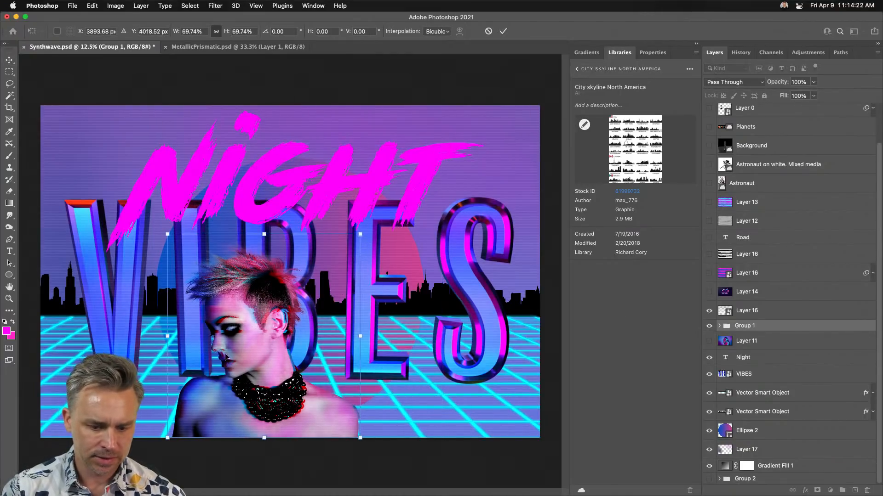
drag(228, 362, 268, 324)
key(Return)
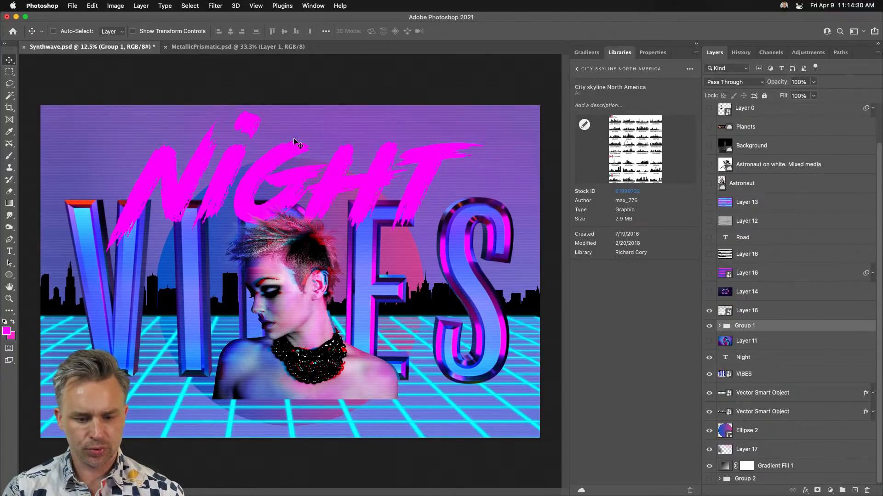
drag(264, 371, 271, 403)
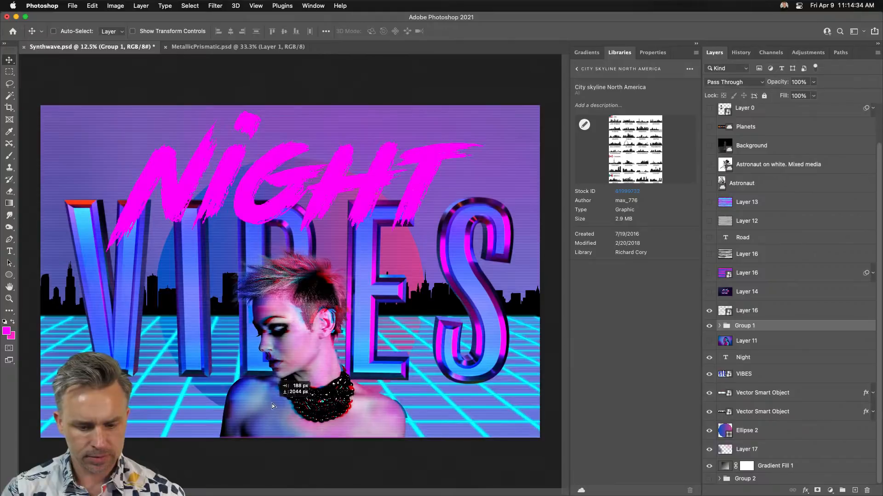
Undo the scaling and repositioning of the model group, keeping the group visible.
key(super+z)
key(super+z)
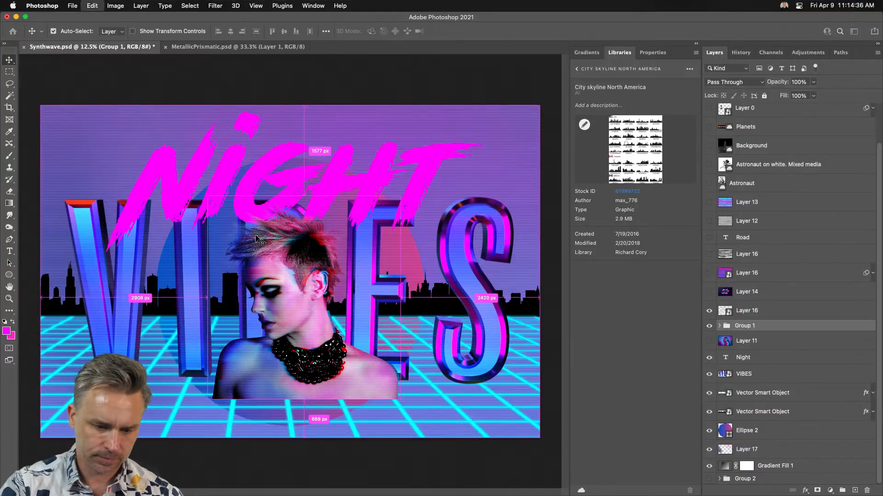
key(super+z)
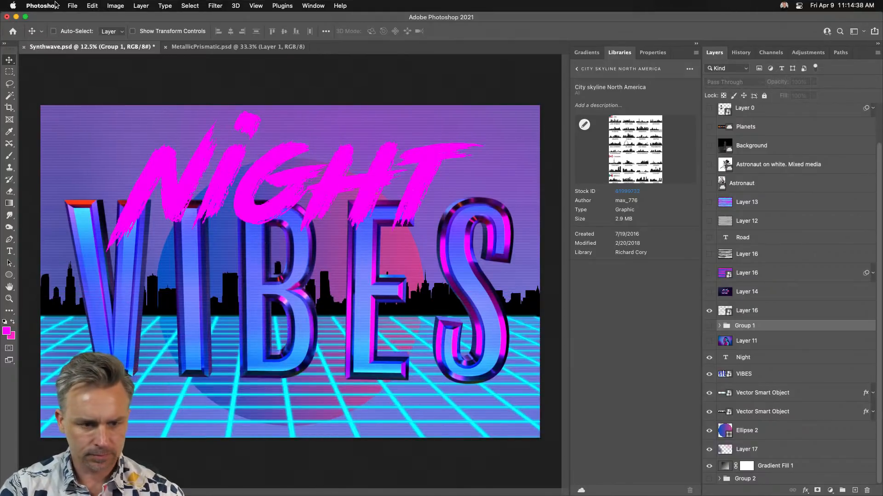
click(92, 5)
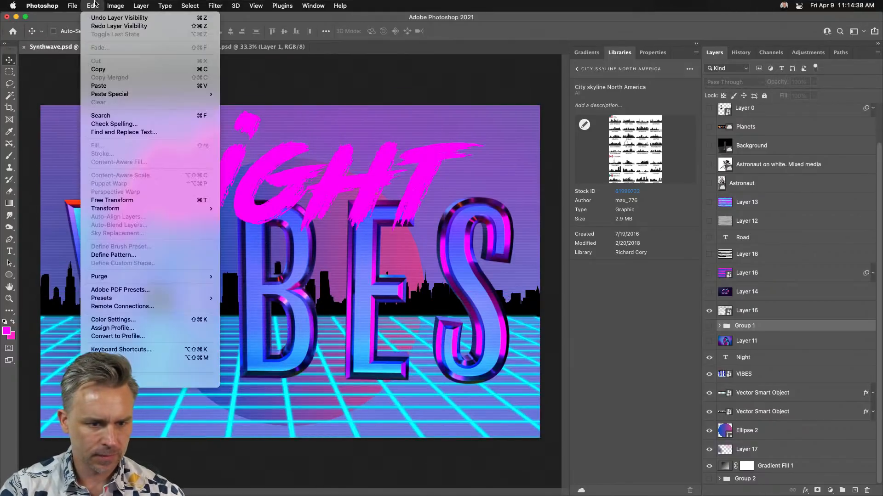
click(99, 26)
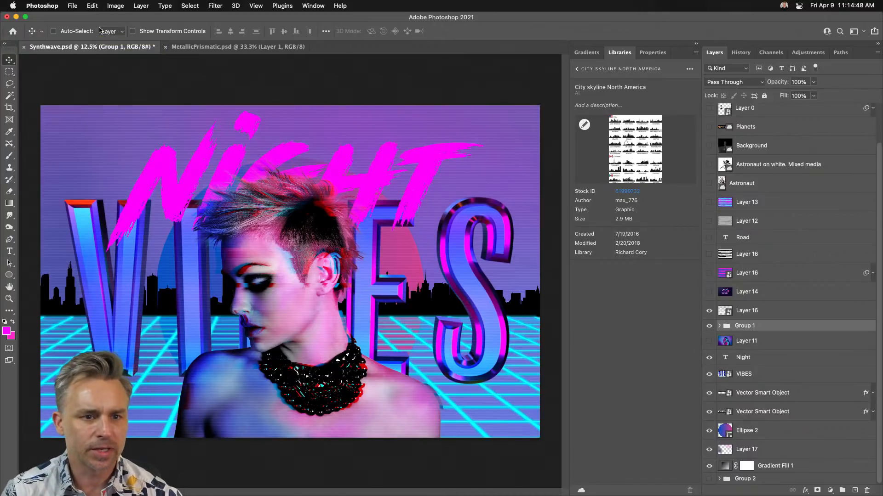
Scale the model group to about 88% and shift it so it stands near the poster's center on the lower edge.
key(cmd+t)
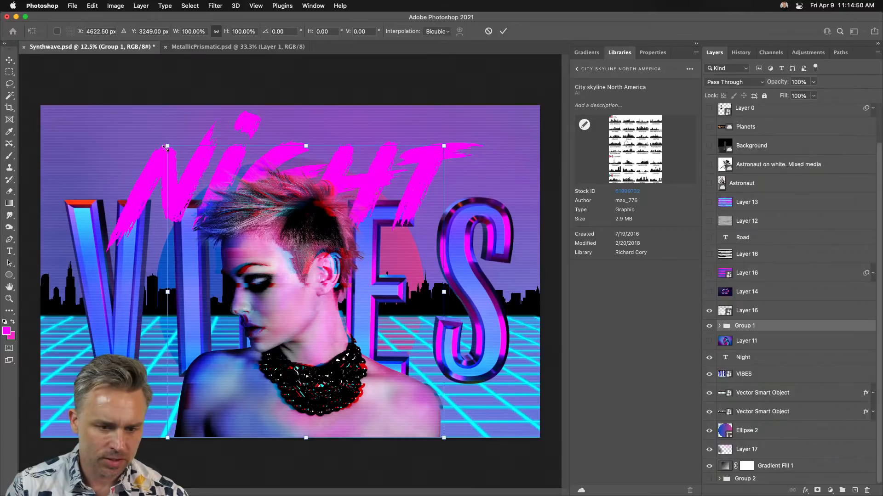
drag(179, 178, 206, 194)
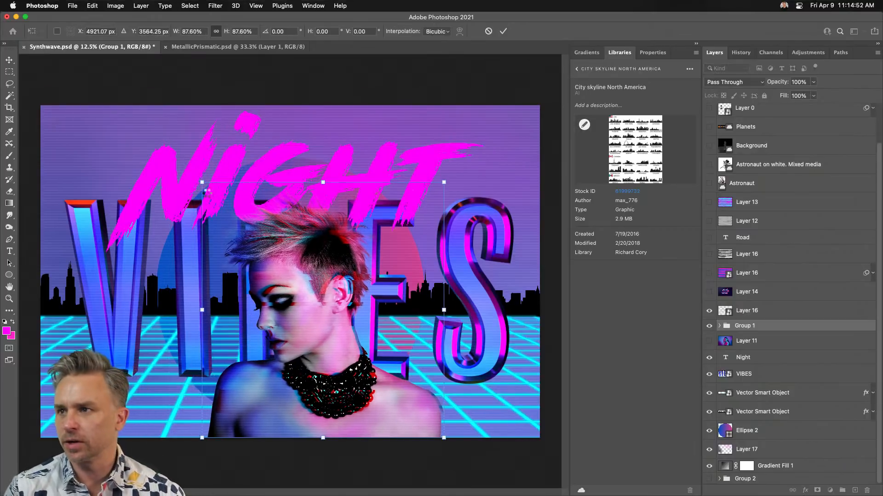
key(Return)
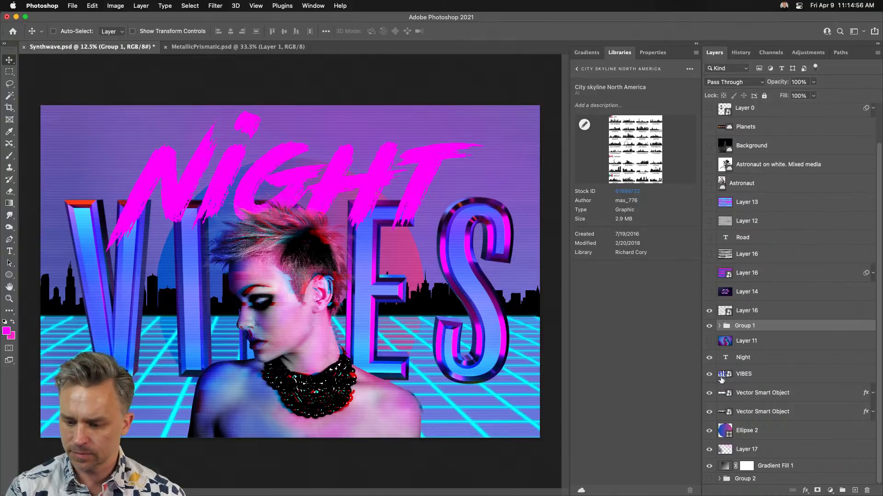
Enlarge the VIBES smart object to about 108% so the lettering spans nearly the full poster width.
click(755, 376)
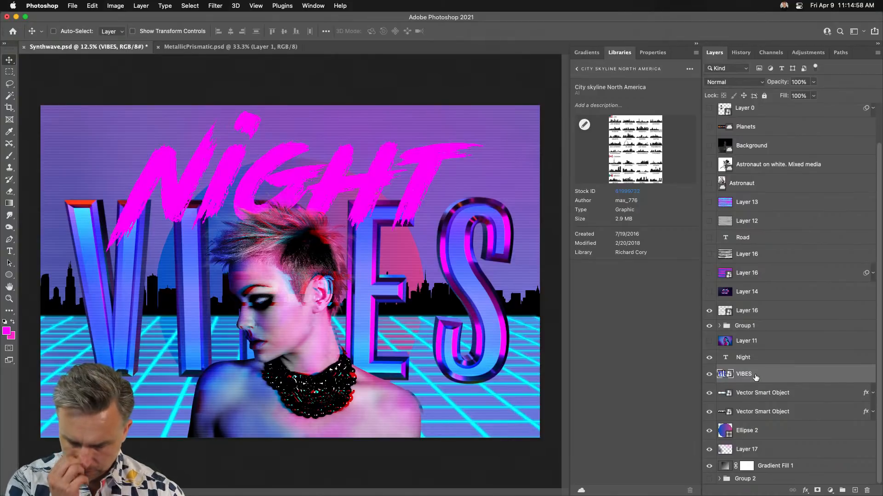
key(super+t)
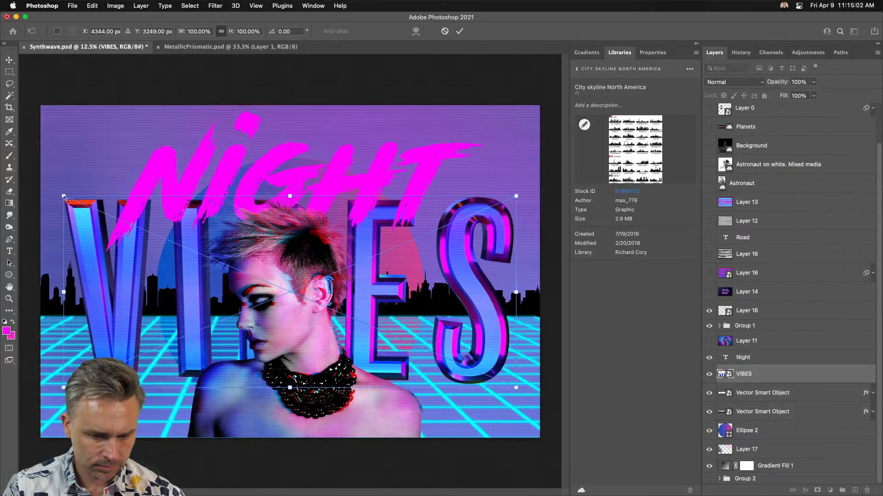
drag(65, 198, 43, 187)
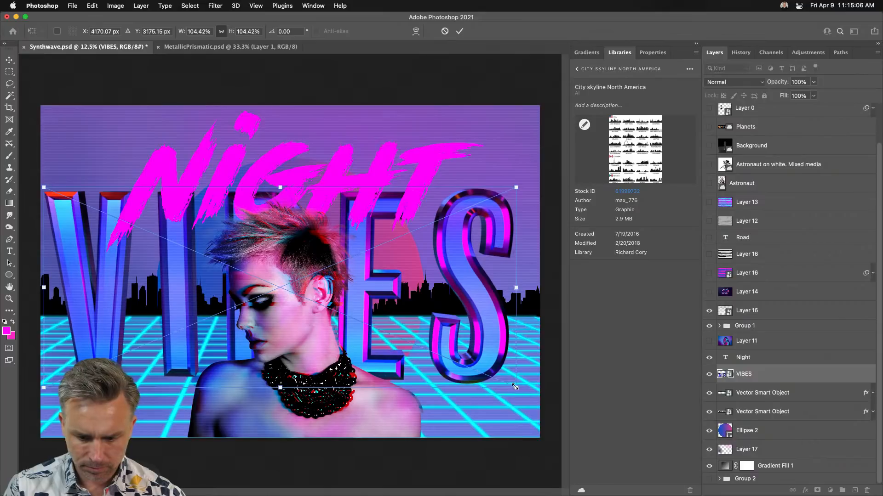
drag(515, 387, 529, 401)
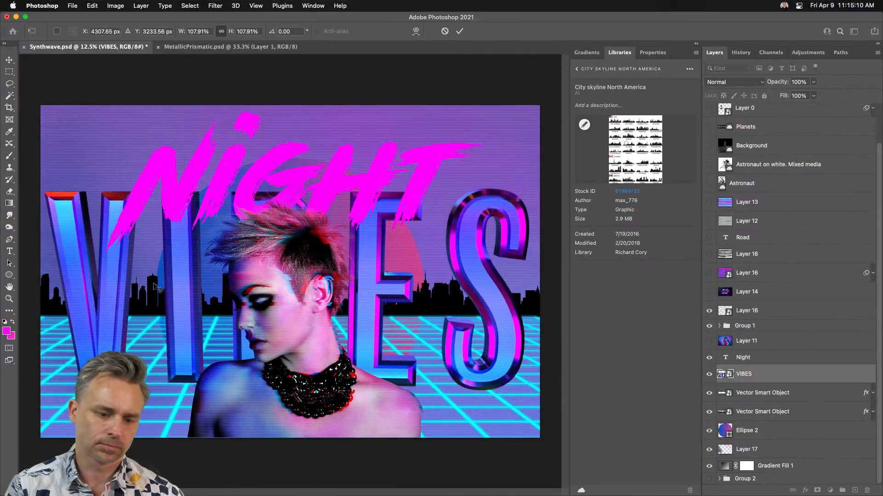
key(Return)
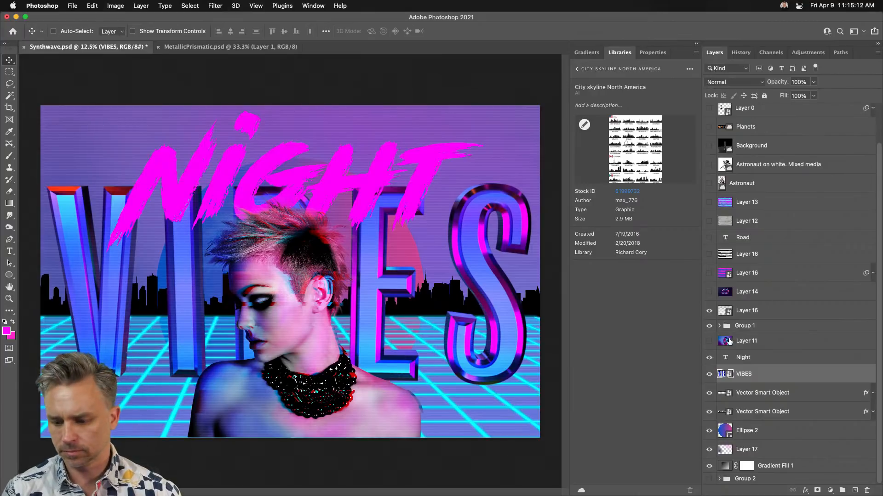
With Group 1 hidden, scale the Night text to about 88%, place it over the upper-left part of VIBES, and save the document.
click(763, 341)
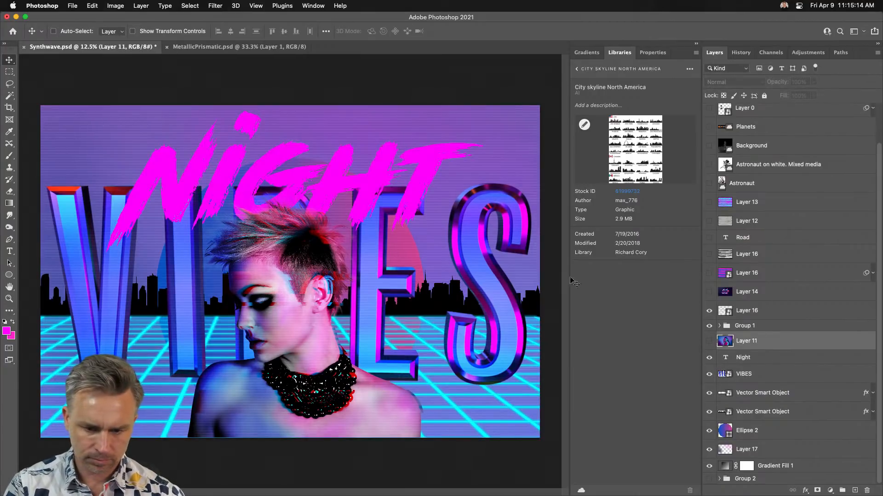
click(751, 359)
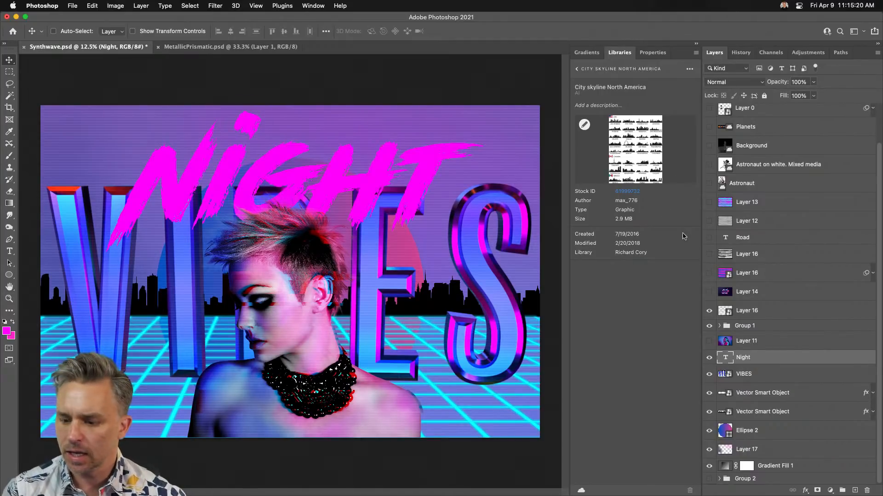
click(707, 328)
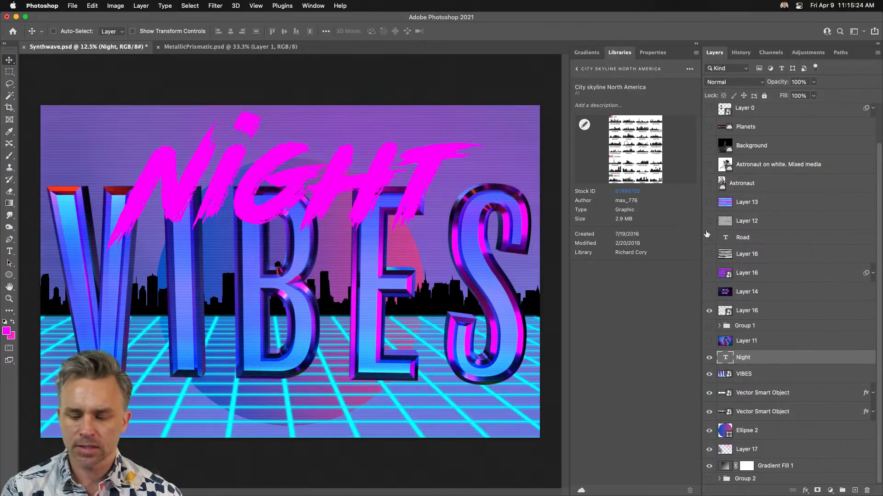
key(super+t)
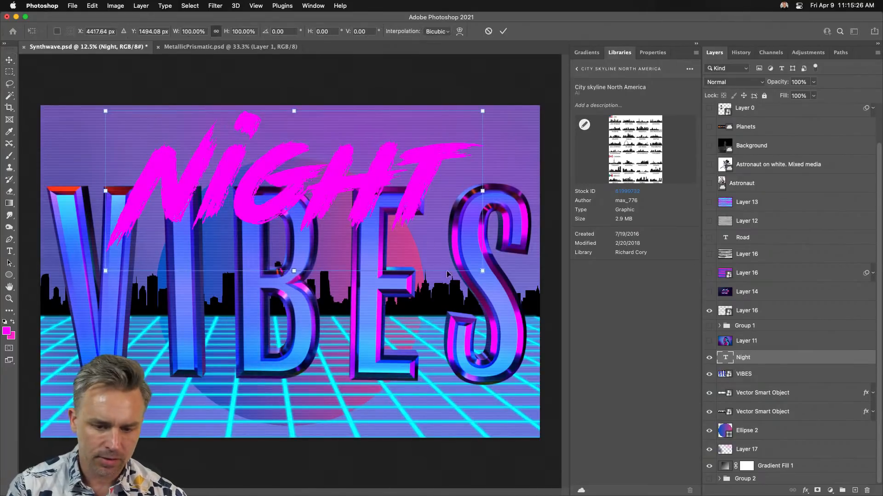
drag(371, 188, 322, 183)
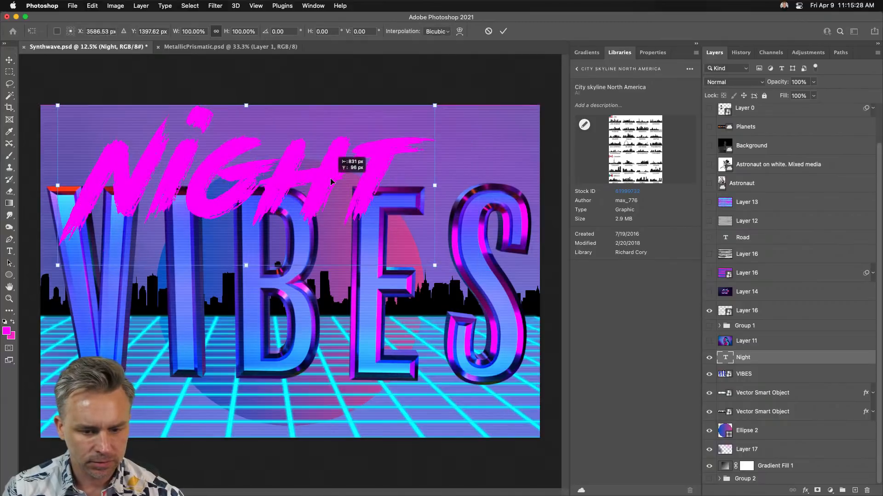
drag(434, 266, 390, 246)
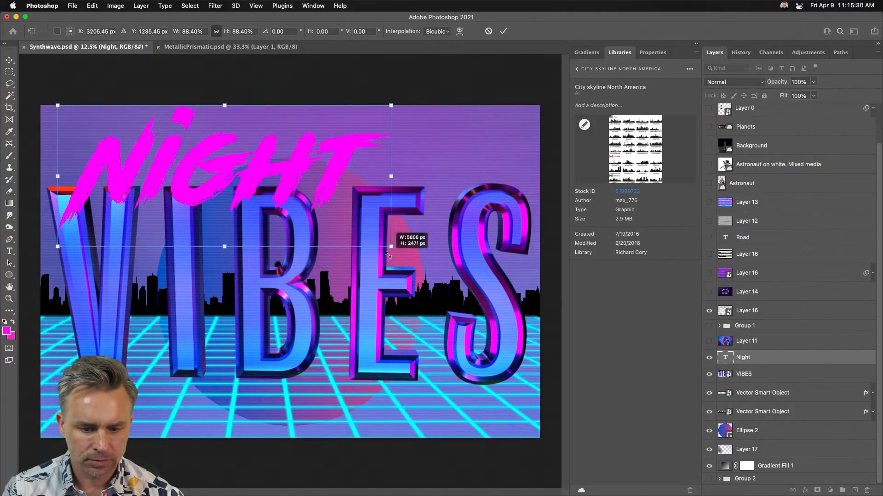
key(Return)
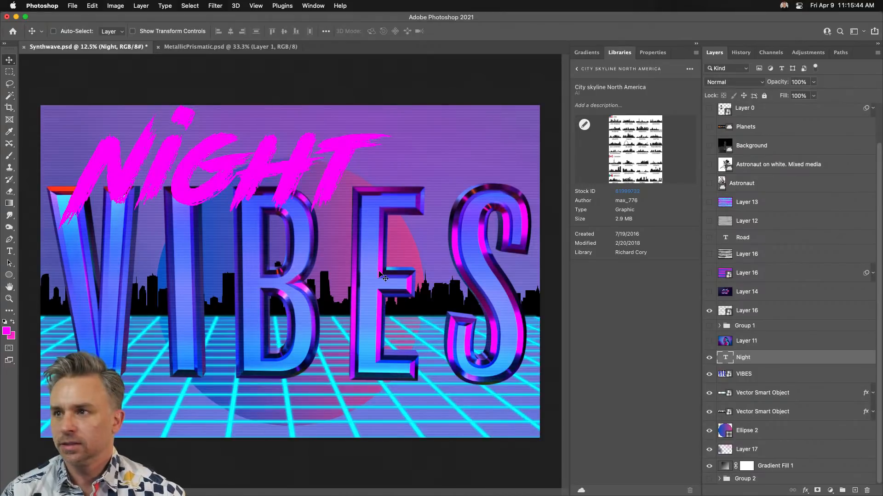
key(super+s)
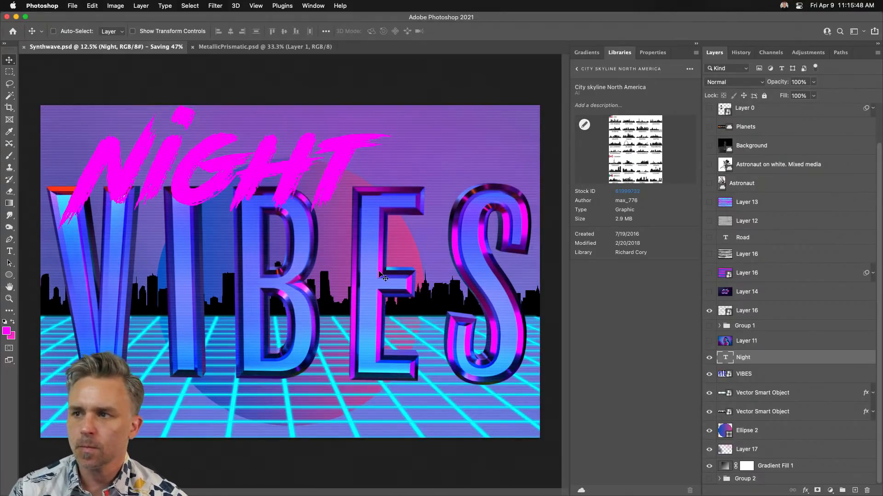
Move Layer 11 directly above the Road layer and mask out its background, leaving the layer hidden.
click(710, 341)
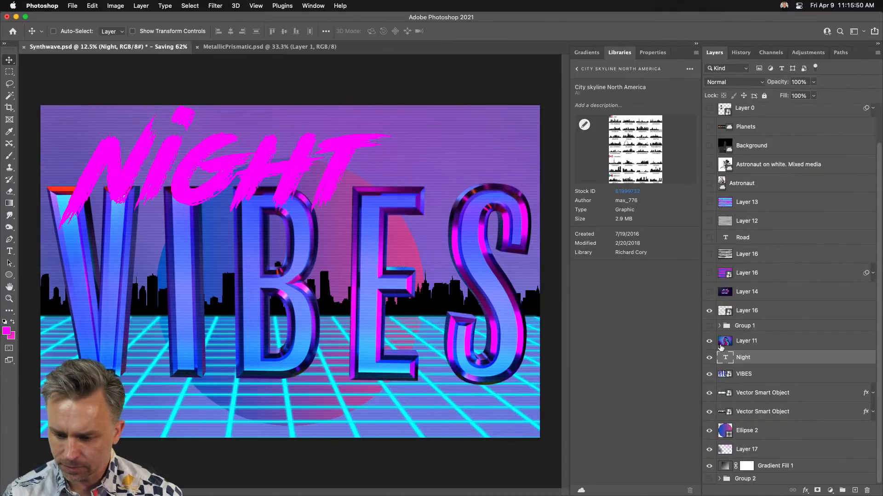
click(725, 343)
drag(728, 344, 750, 237)
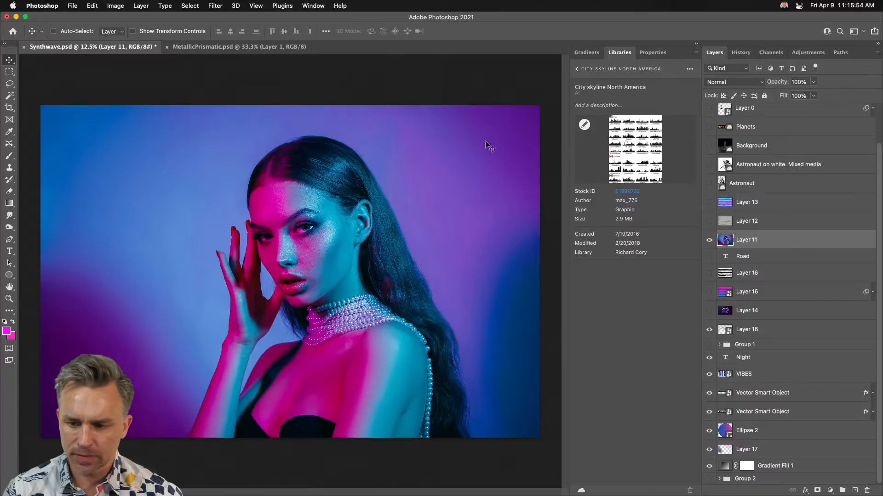
click(653, 53)
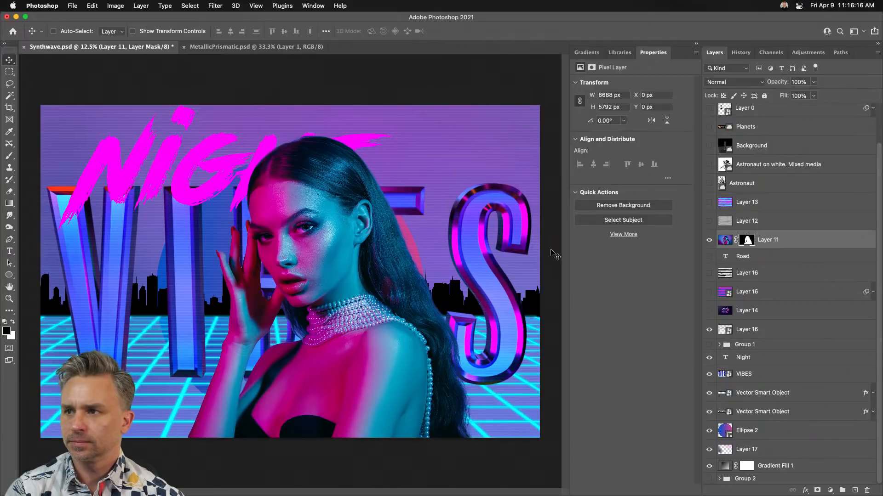
click(710, 240)
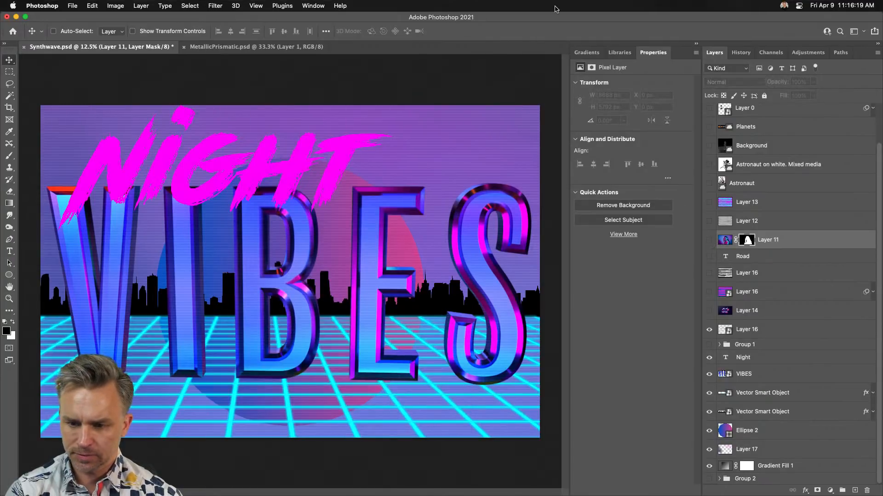
click(304, 5)
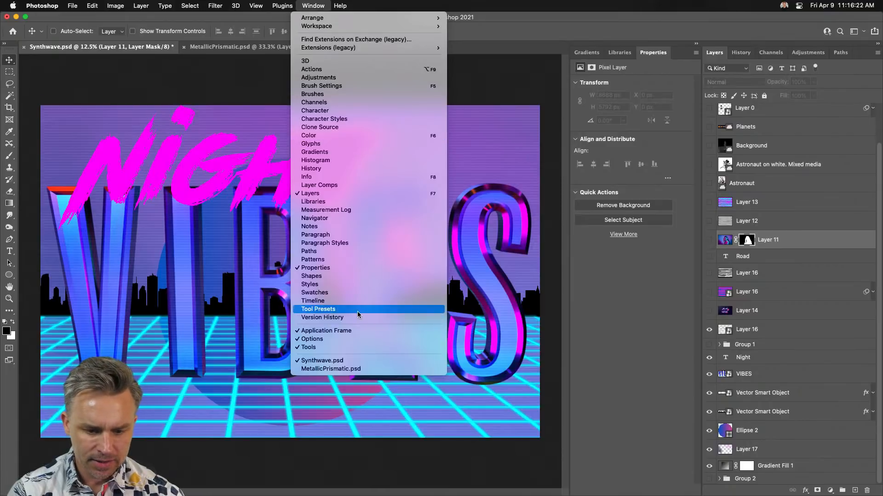
click(375, 284)
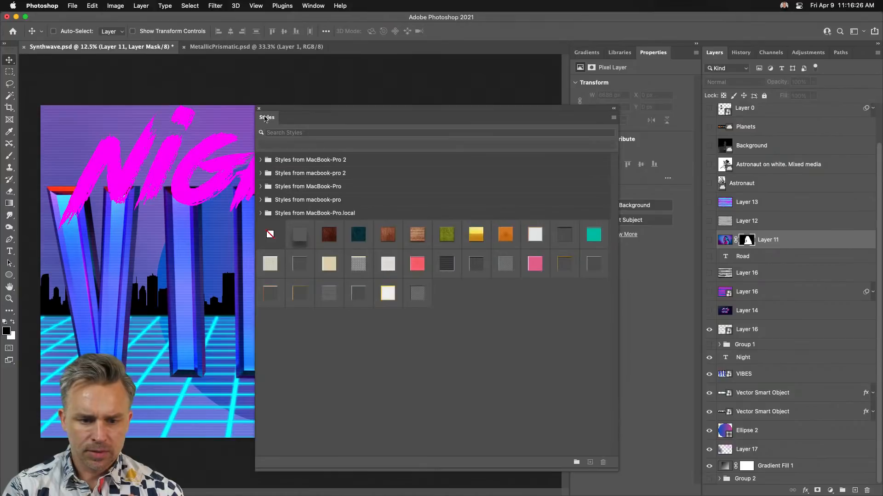
click(258, 110)
Place the leaning palm tree from the preset shapes over the letter I, about 2145 by 2531 px.
click(313, 6)
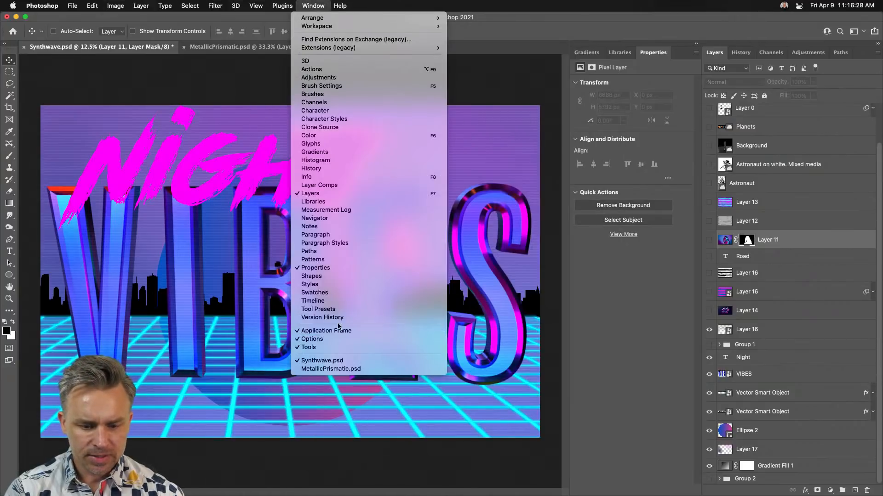
click(345, 277)
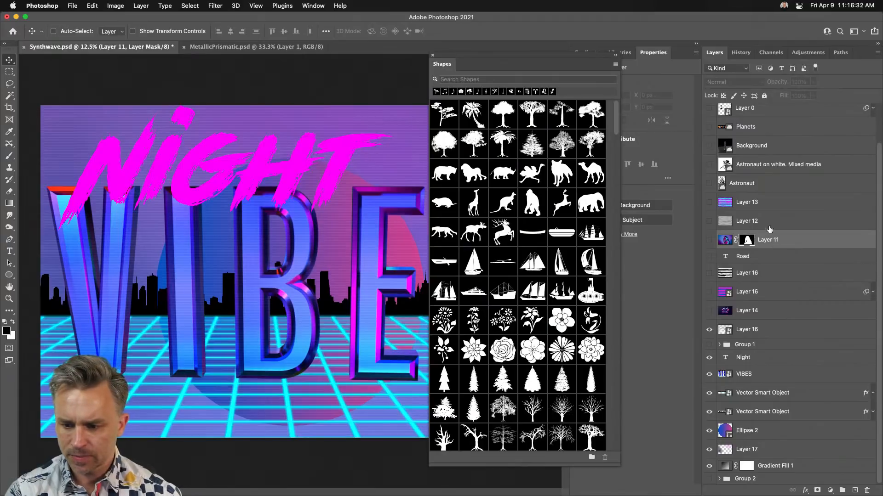
drag(478, 119, 263, 198)
drag(208, 283, 205, 339)
key(Return)
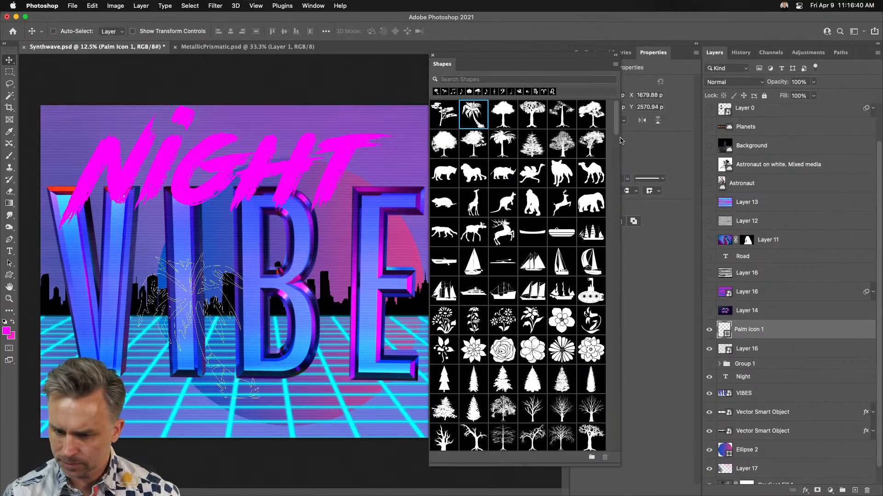
Place the straight palm tree preset shape, about 2334 px square, over the letters B and E, and save the document.
drag(518, 66, 453, 199)
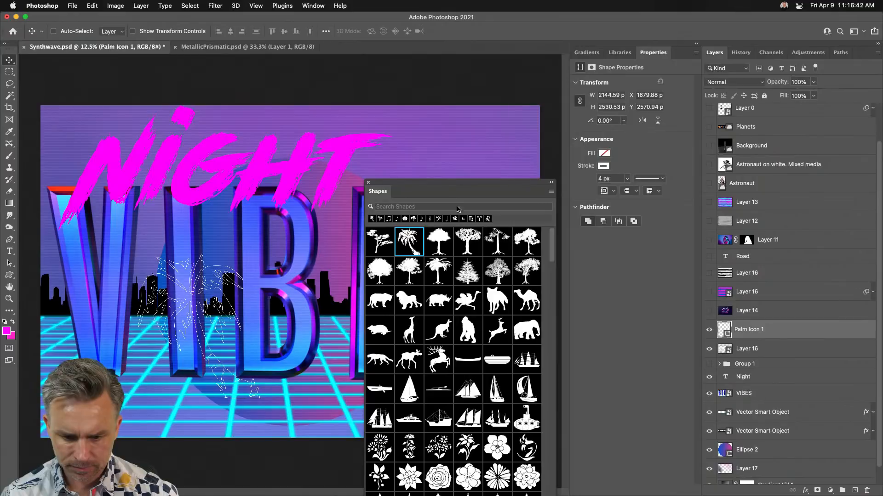
drag(438, 274, 241, 302)
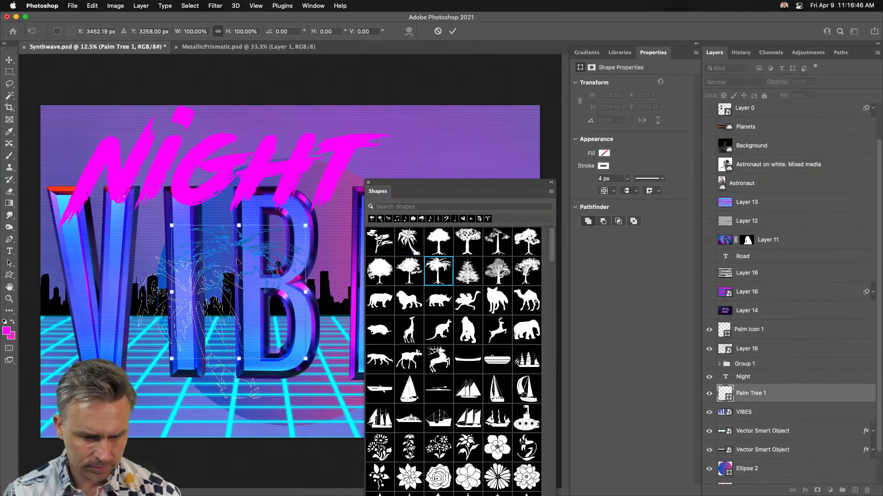
drag(245, 245, 291, 273)
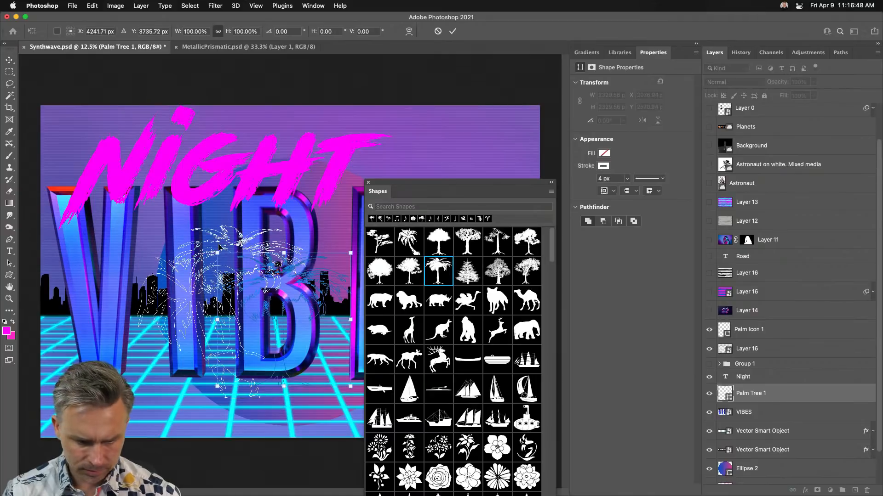
key(Return)
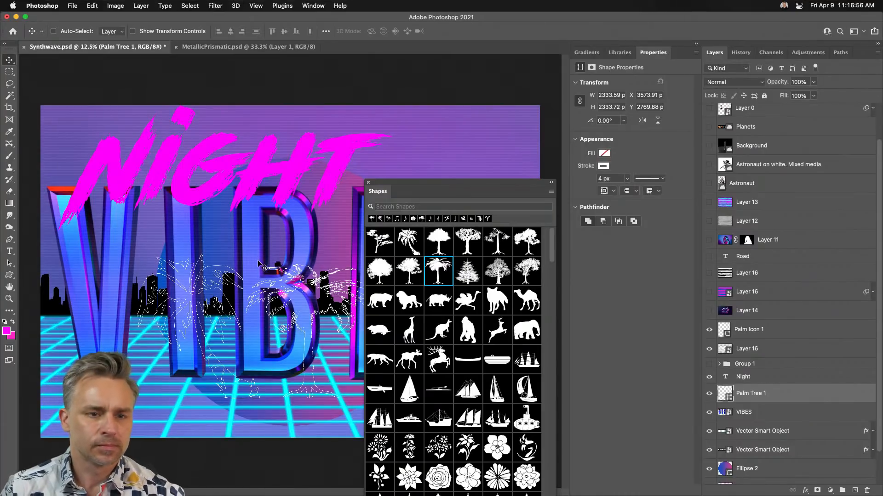
key(super+s)
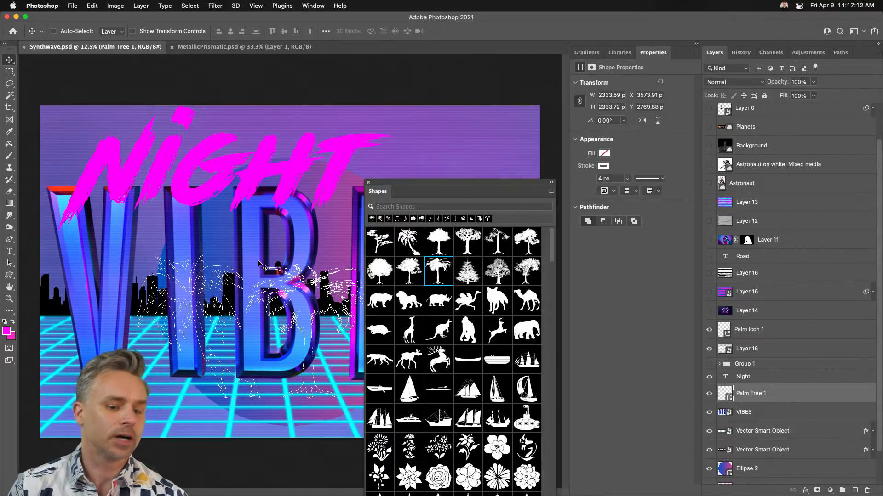
click(368, 184)
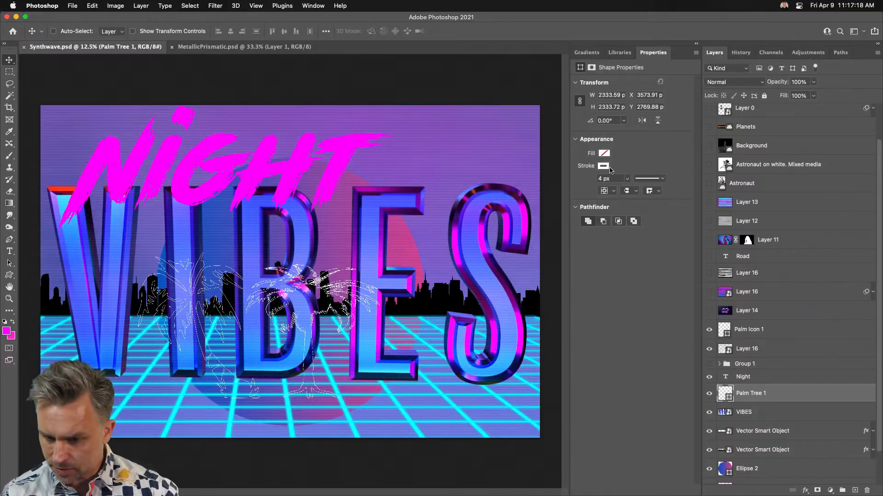
Give the straight palm tree shape a black fill and remove its stroke.
click(603, 154)
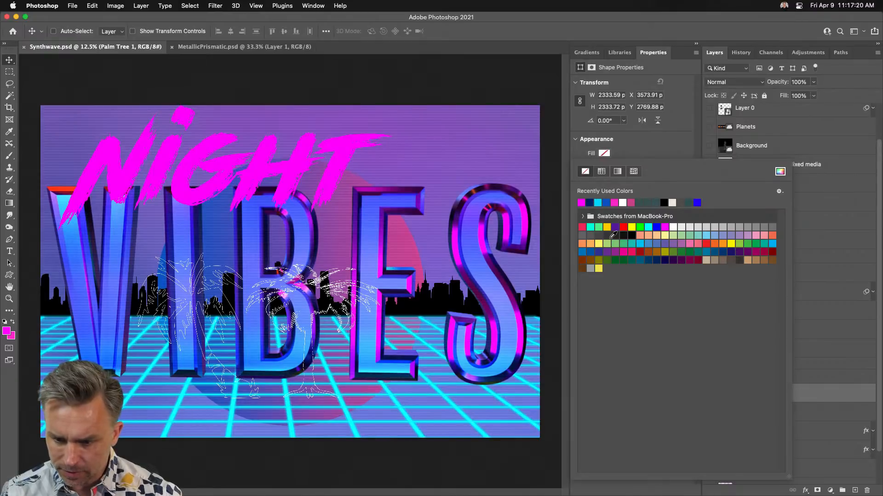
click(633, 236)
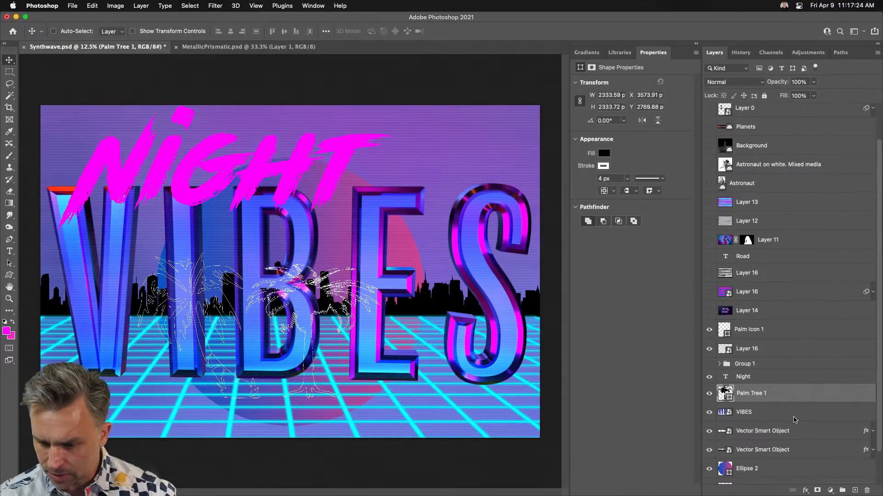
click(604, 167)
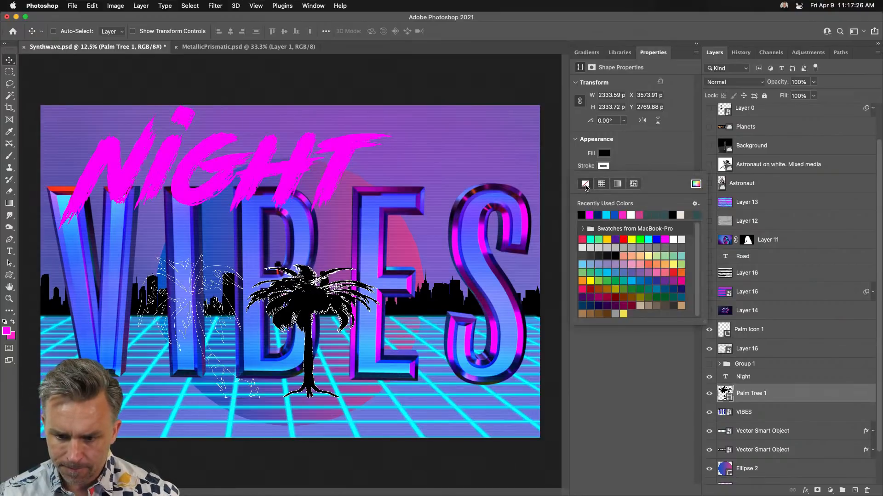
click(596, 211)
Give the leaning palm tree shape a black fill and remove its stroke.
click(750, 329)
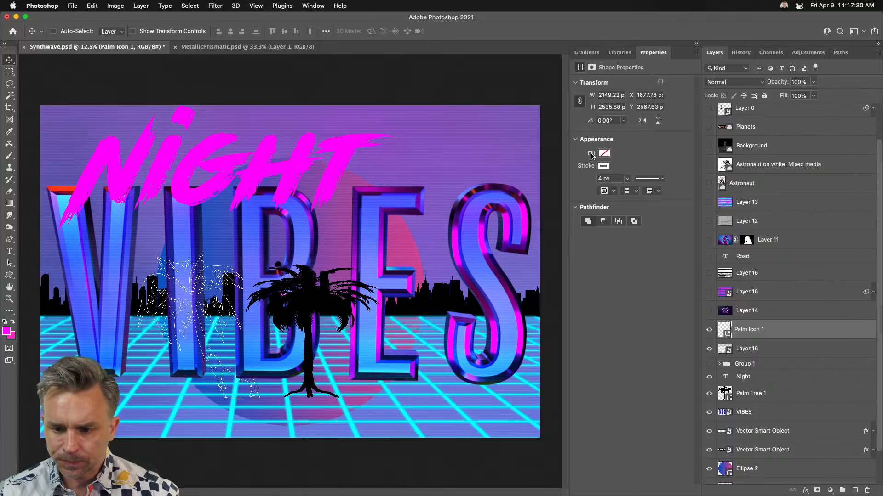
click(604, 154)
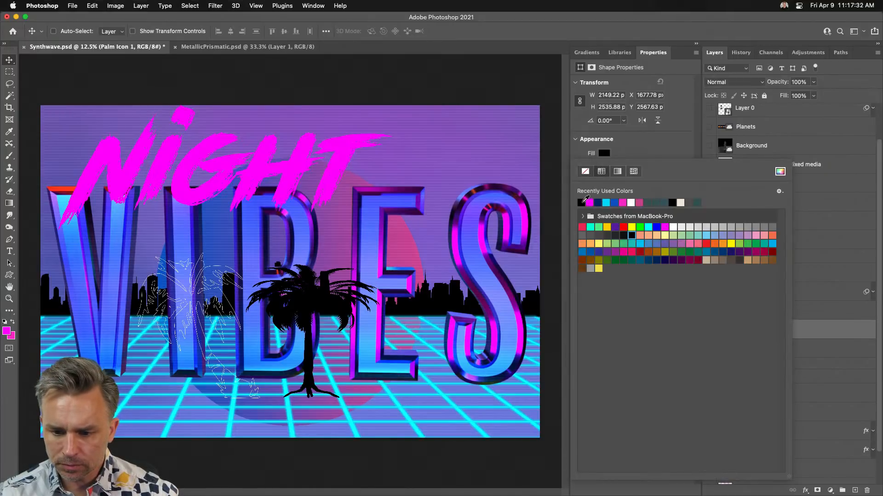
double_click(581, 203)
click(603, 166)
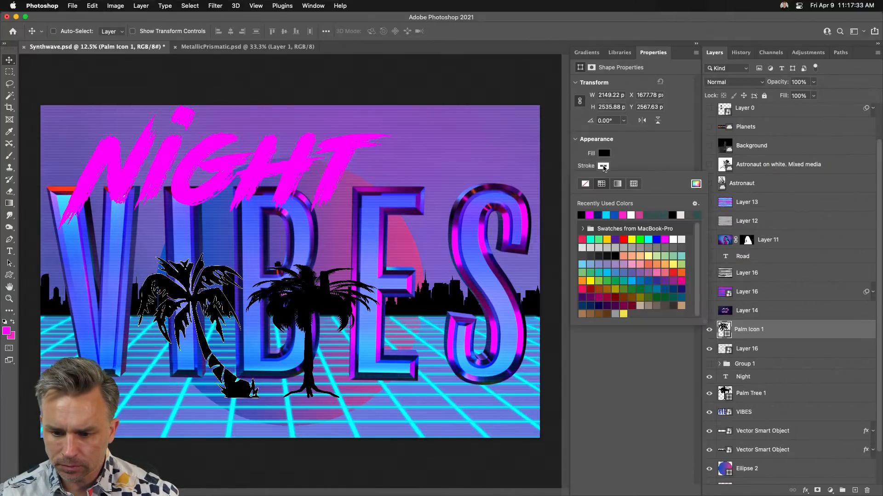
double_click(585, 184)
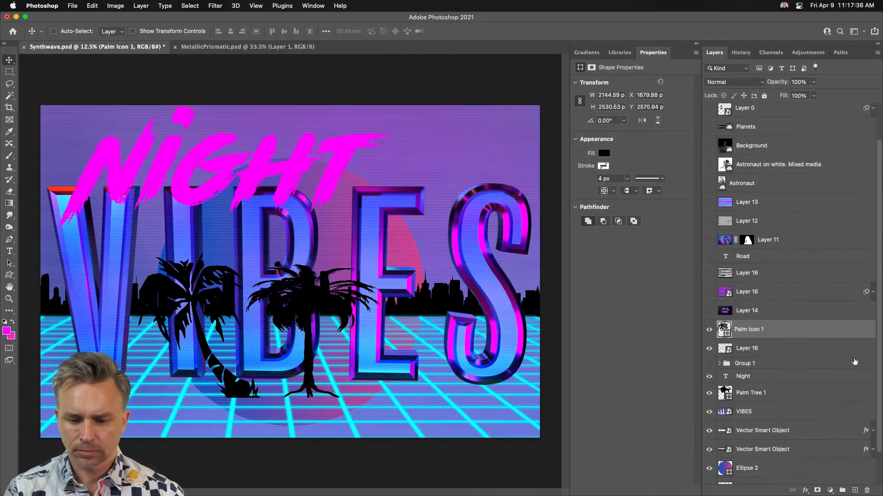
Shift the leaning palm between the letters I and B, and the straight palm, stacked directly above it, over the letter E.
drag(324, 304, 345, 302)
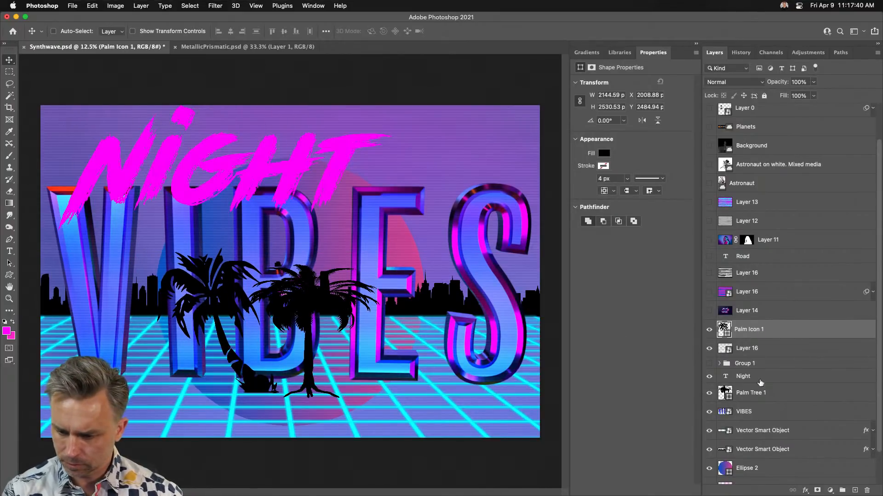
drag(752, 394, 783, 323)
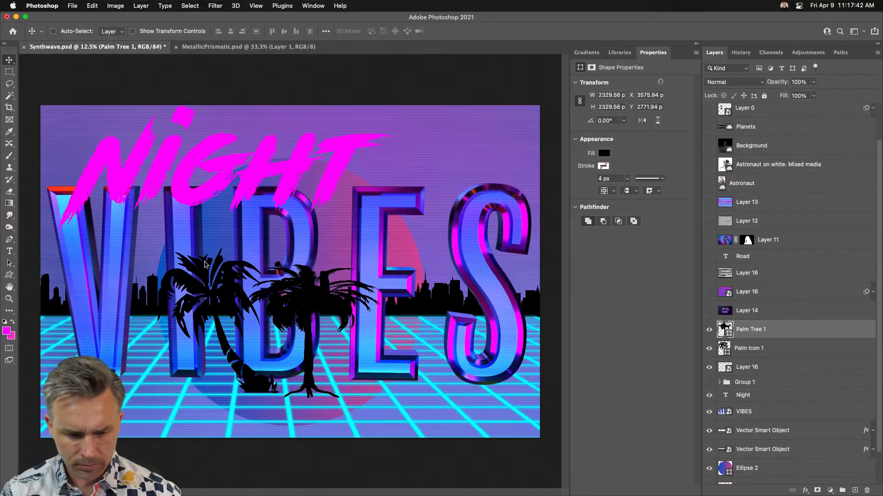
drag(305, 301, 375, 290)
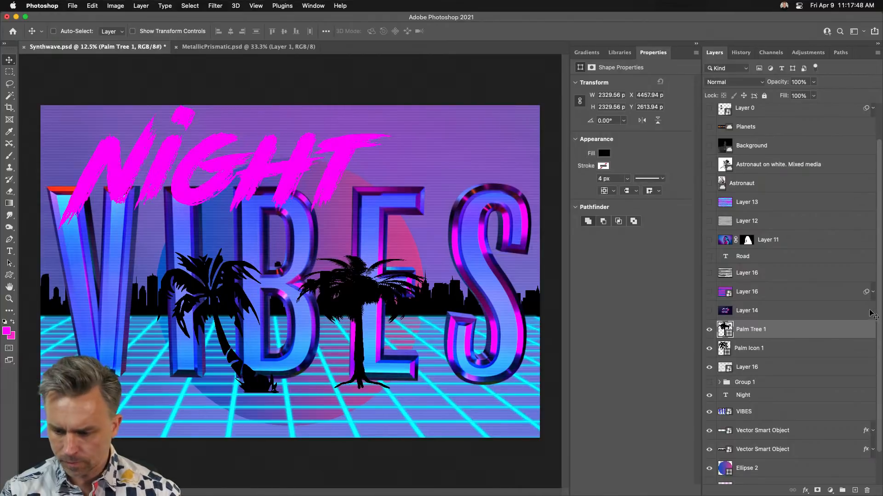
Scale the Night and VIBES layers down together about their centre so the lettering roughly spans the sun circle's width.
click(747, 413)
shift+click(760, 399)
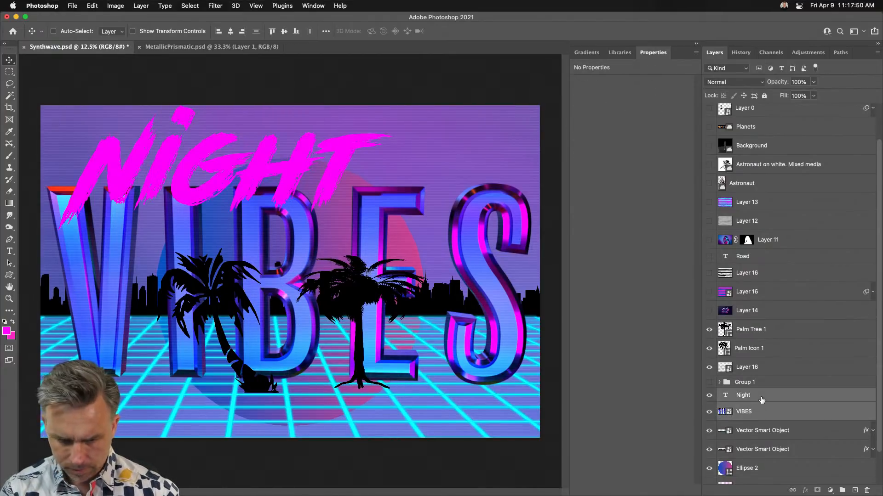
key(super+t)
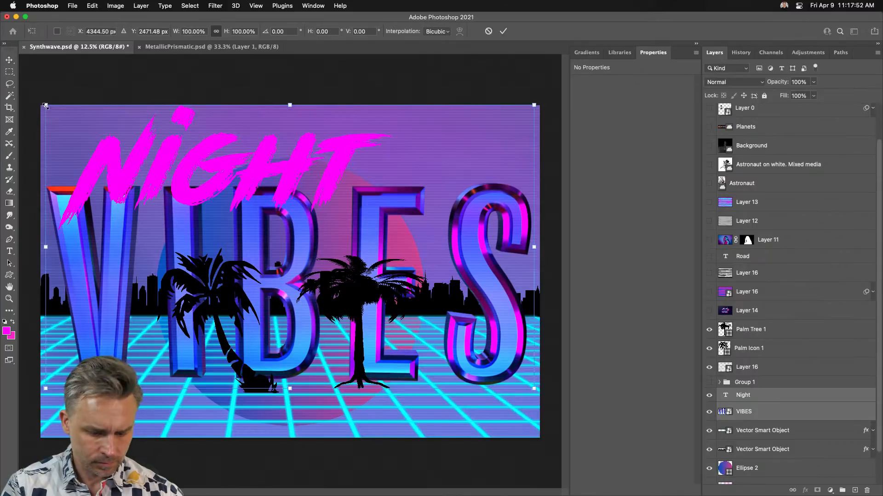
drag(45, 105, 140, 191)
key(Return)
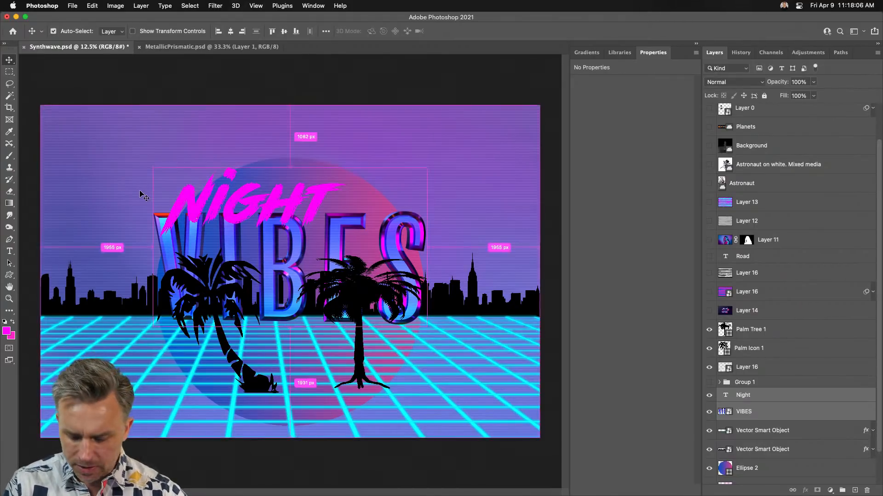
Move the straight palm tree up and to the right, in front of the letter S.
key(super+equal)
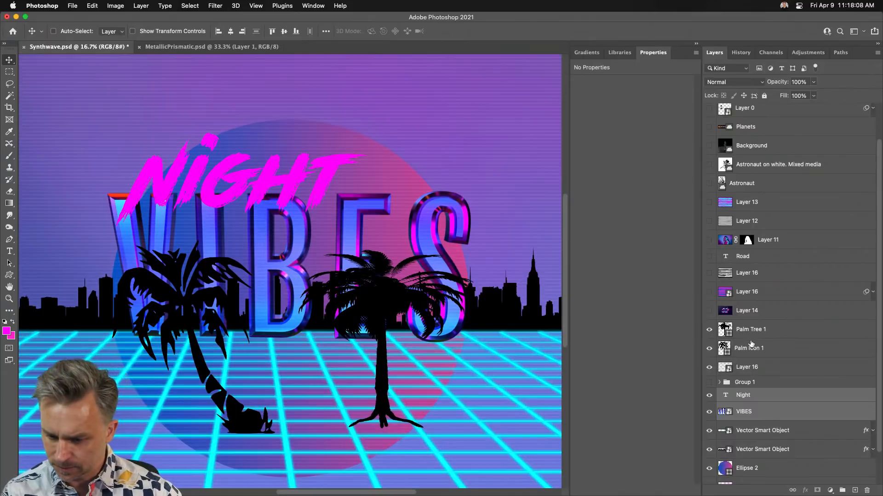
click(762, 331)
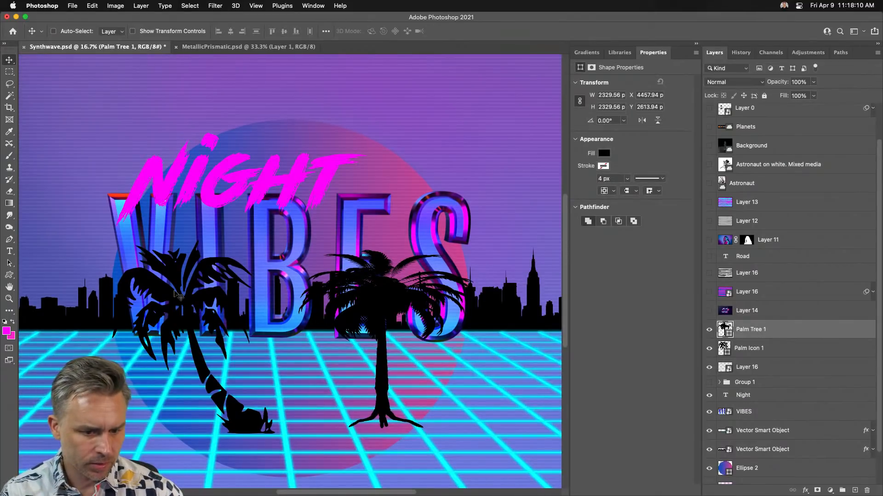
drag(248, 304, 220, 247)
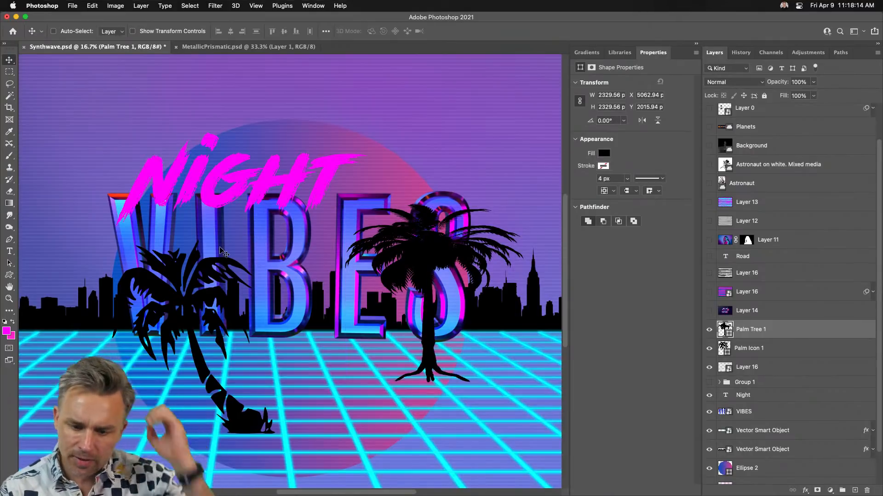
Warp the straight palm tree so its trunk leans to the right and its crown fans outward.
click(93, 6)
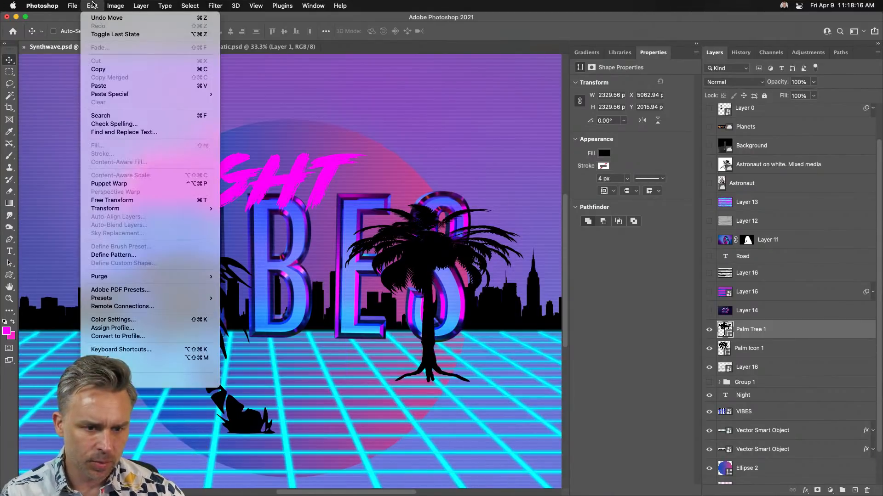
mouse_move(210, 211)
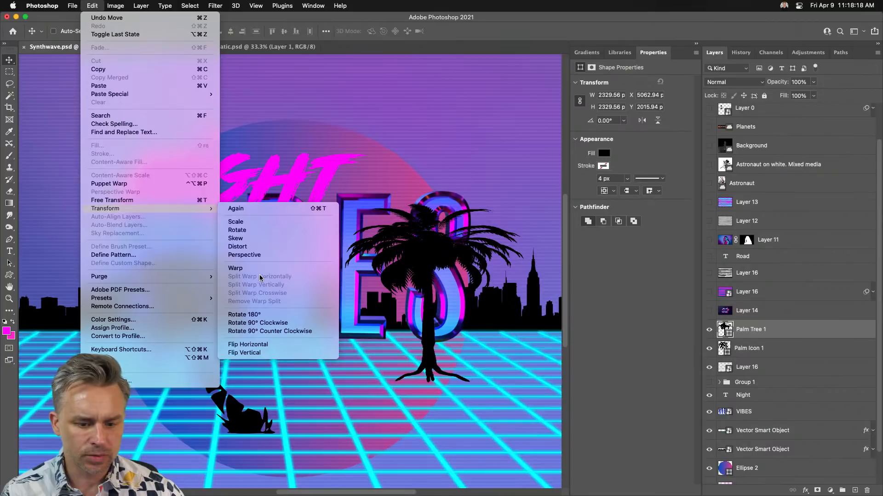
click(234, 268)
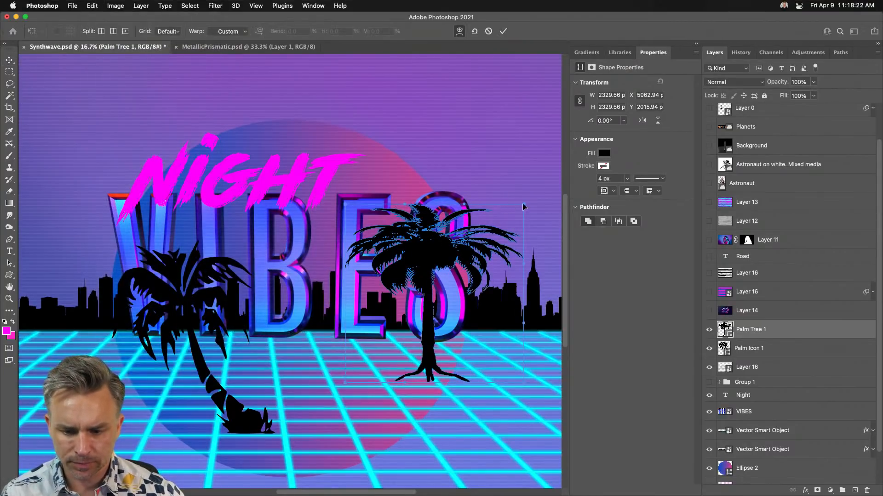
drag(523, 204, 614, 205)
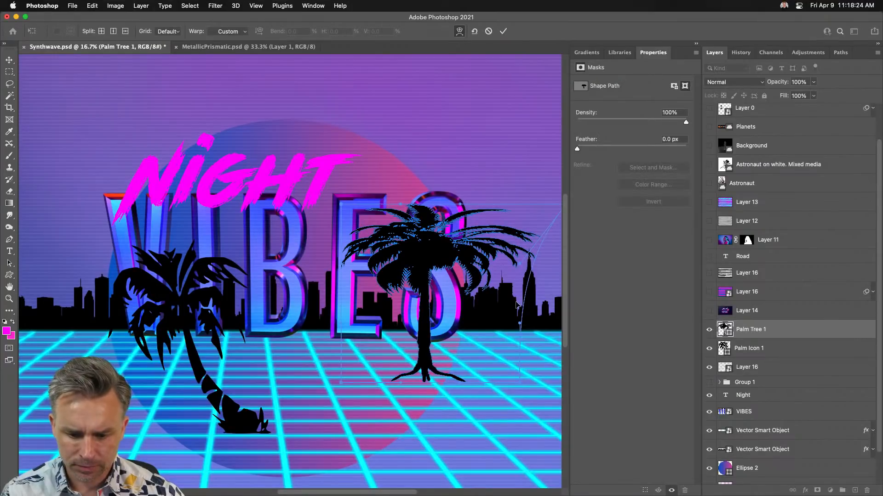
drag(528, 303, 541, 304)
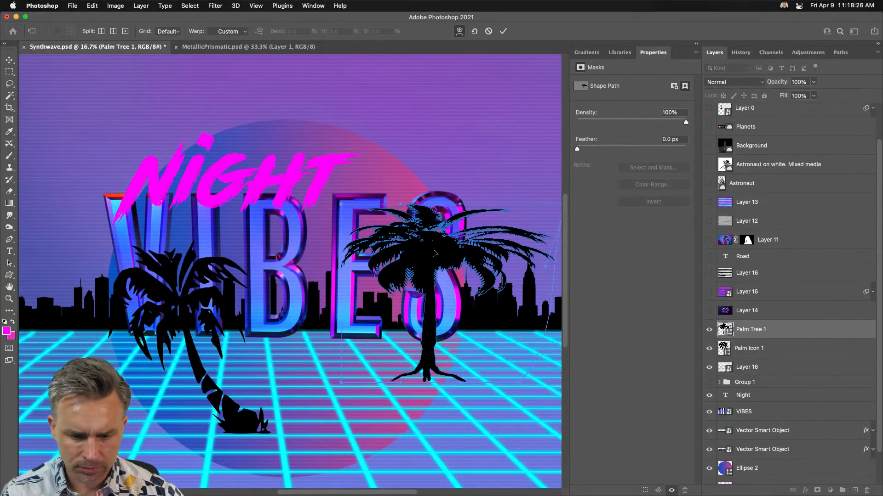
drag(433, 253, 463, 254)
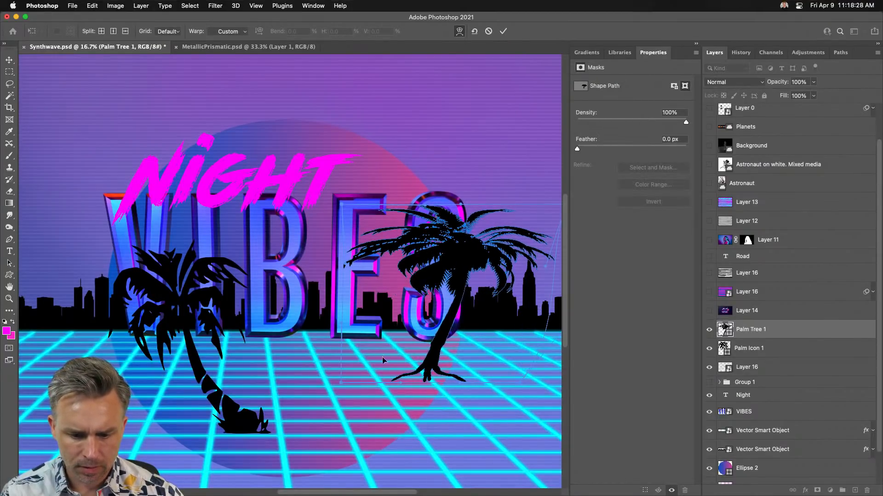
drag(341, 204, 388, 206)
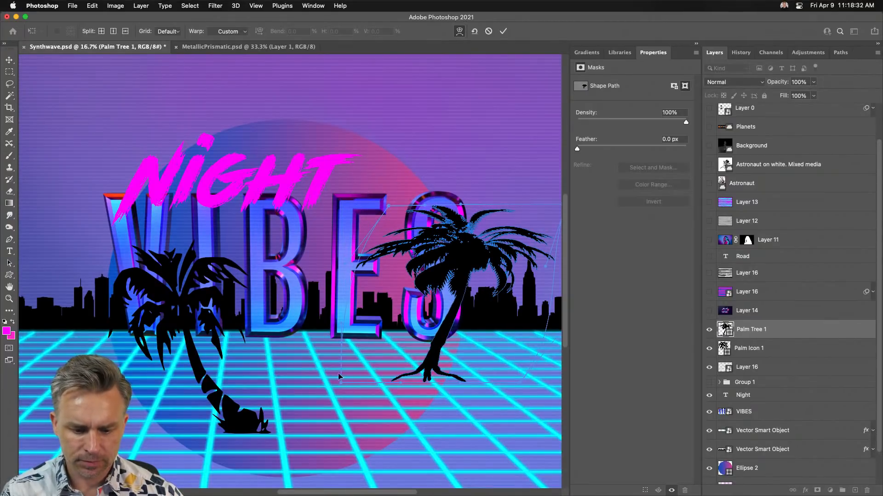
drag(338, 376, 328, 363)
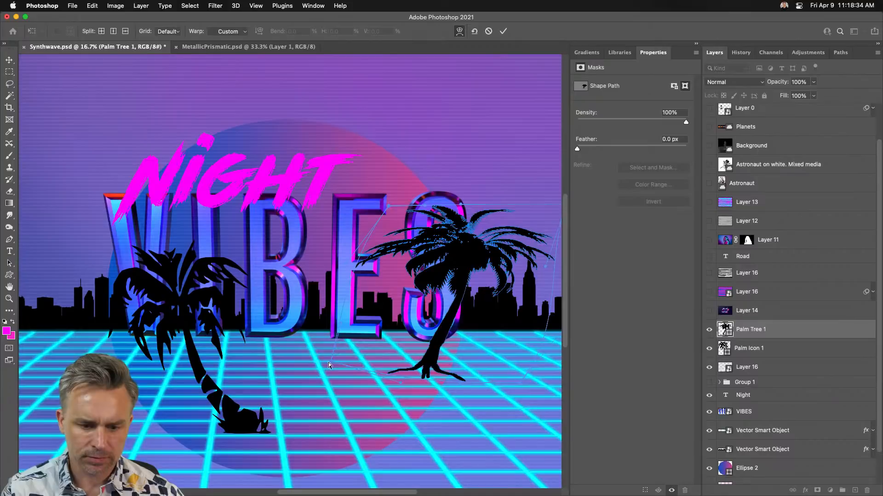
key(Return)
Frame the lettering with the warped palm beside the S and the leaning palm beside the V, and save the document.
drag(447, 262, 478, 254)
super+click(170, 307)
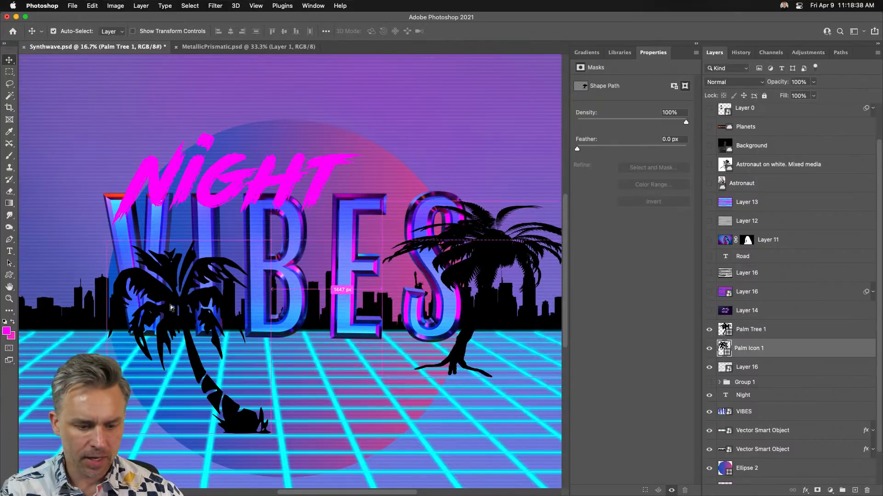
drag(171, 307, 68, 263)
drag(478, 252, 492, 253)
key(super+s)
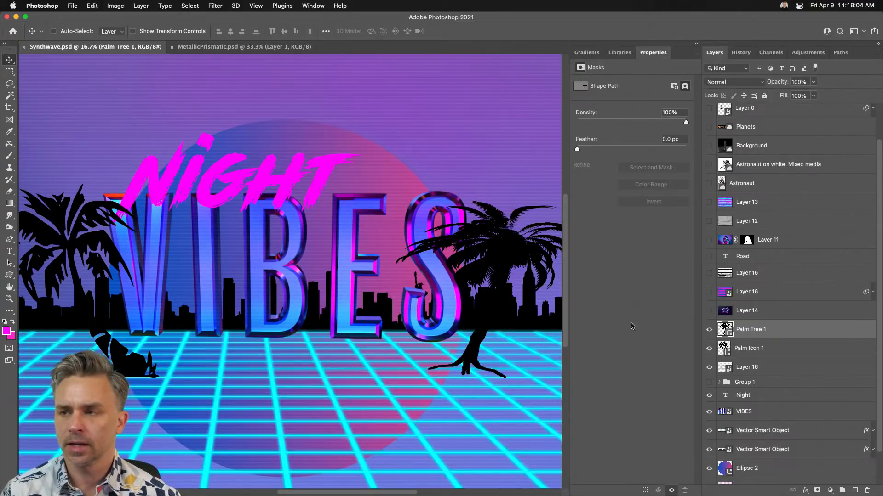
Place the curved-sail sailboat from the preset shapes on the canvas, about 4077 by 5353 px.
click(316, 5)
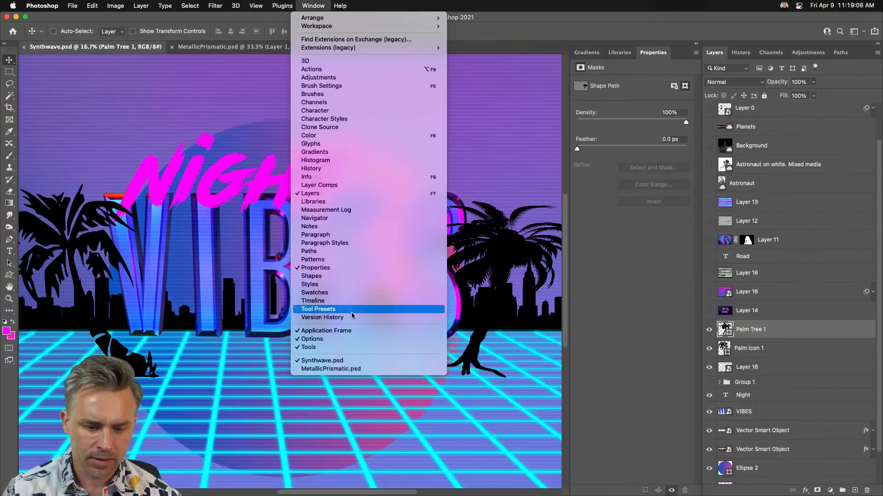
click(354, 277)
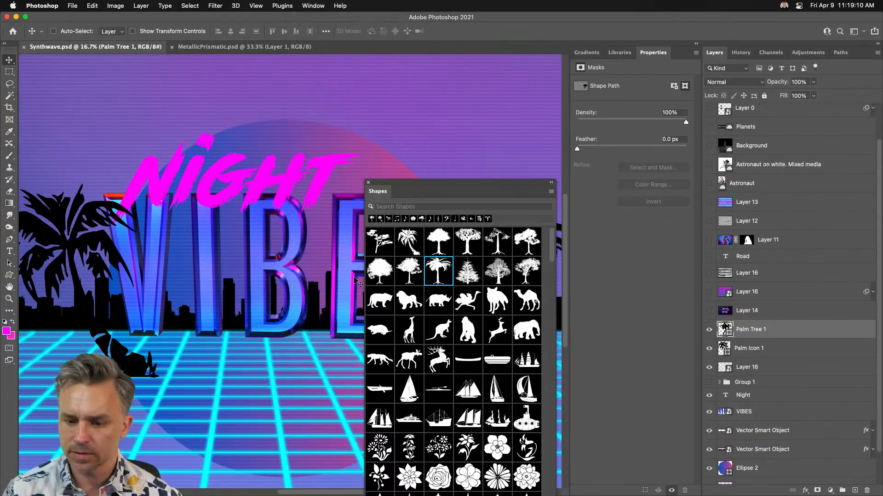
drag(463, 201, 486, 68)
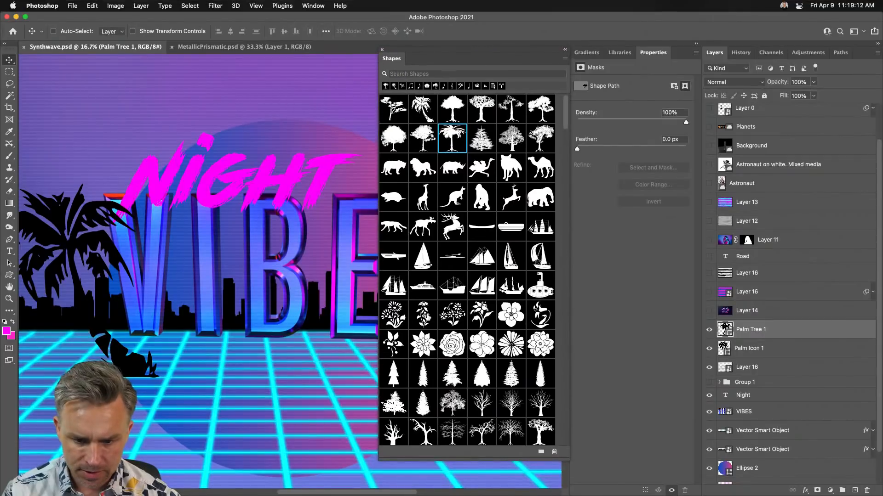
scroll(432, 288, down, 4)
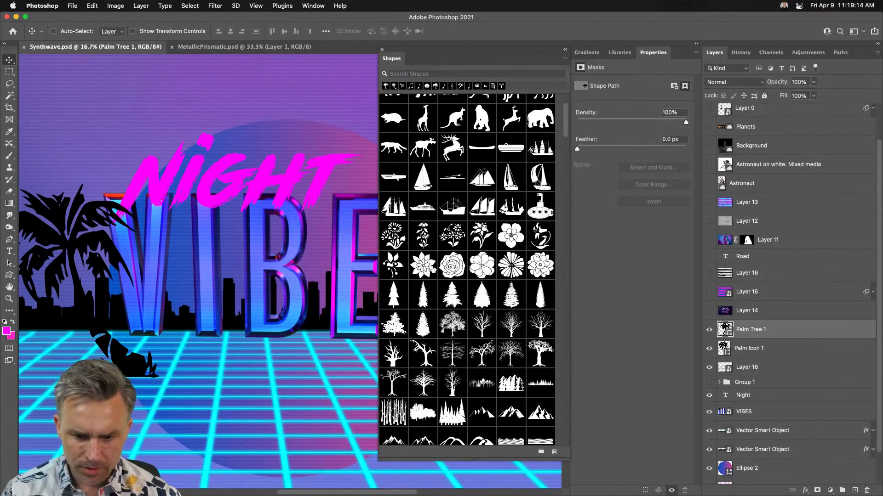
scroll(442, 246, up, 1)
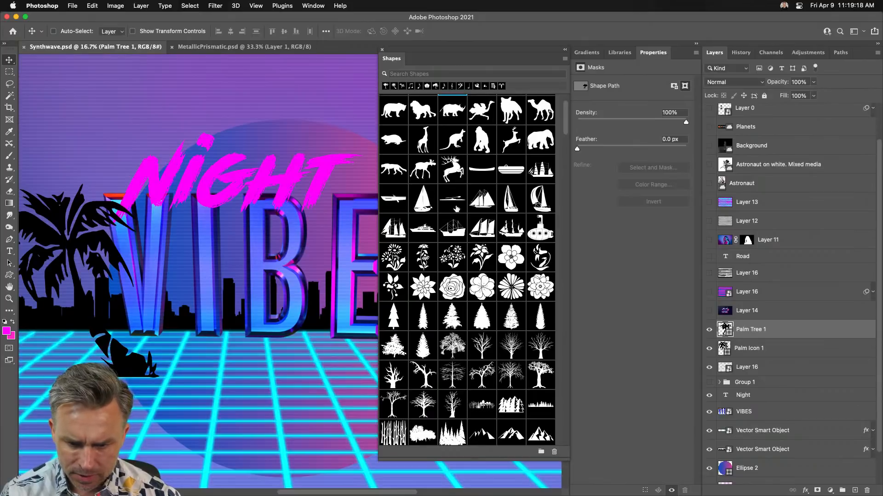
drag(541, 207, 297, 396)
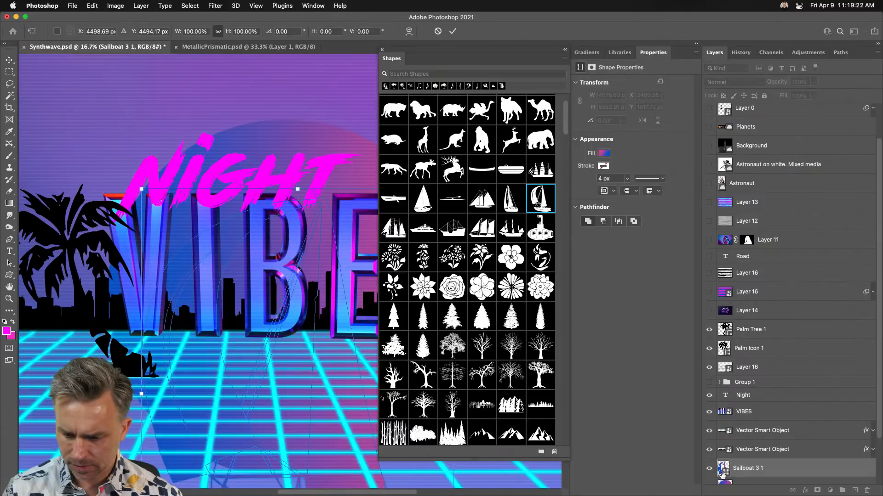
key(Return)
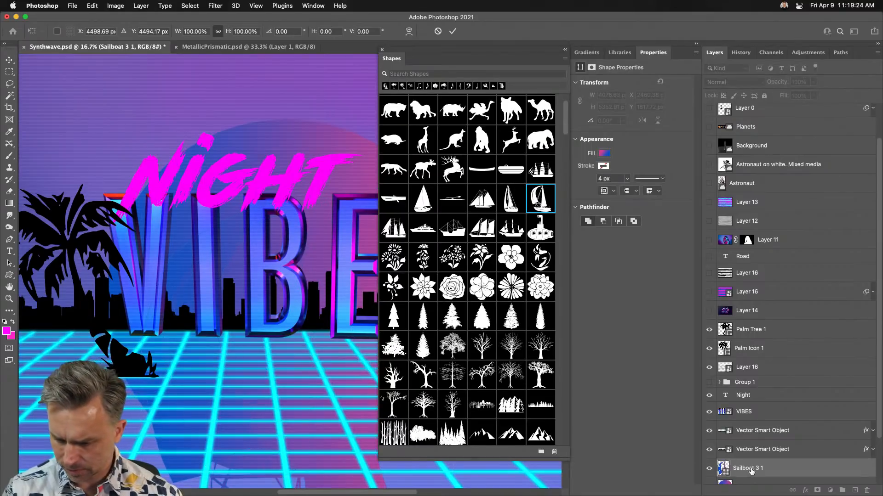
Move the sailboat layer directly above the palm tree layers and replace its gradient fill with solid black.
drag(744, 470, 765, 327)
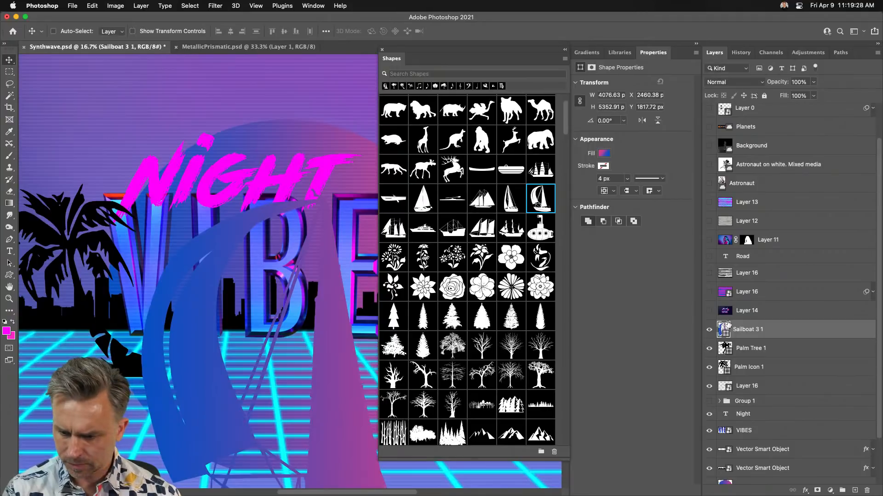
click(605, 155)
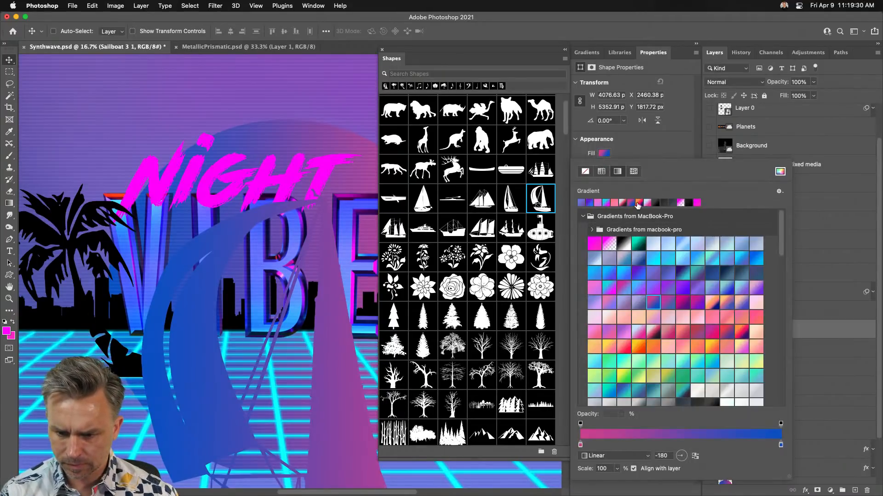
click(585, 172)
click(602, 172)
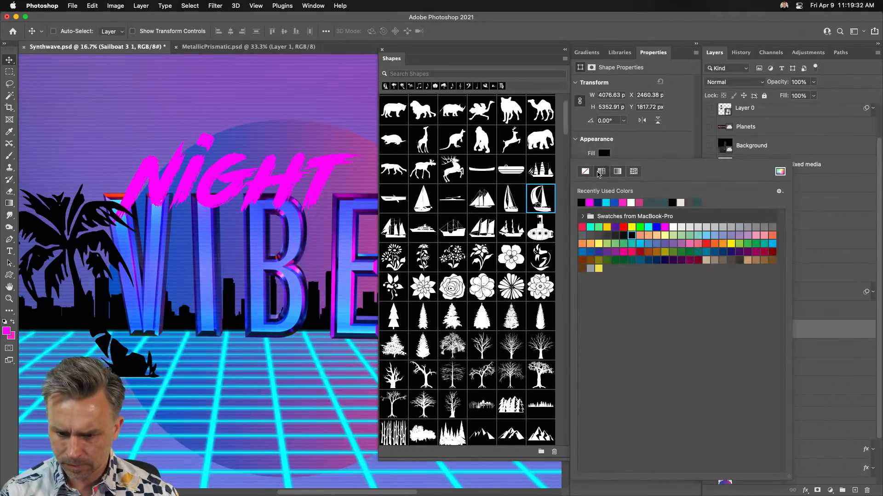
click(190, 296)
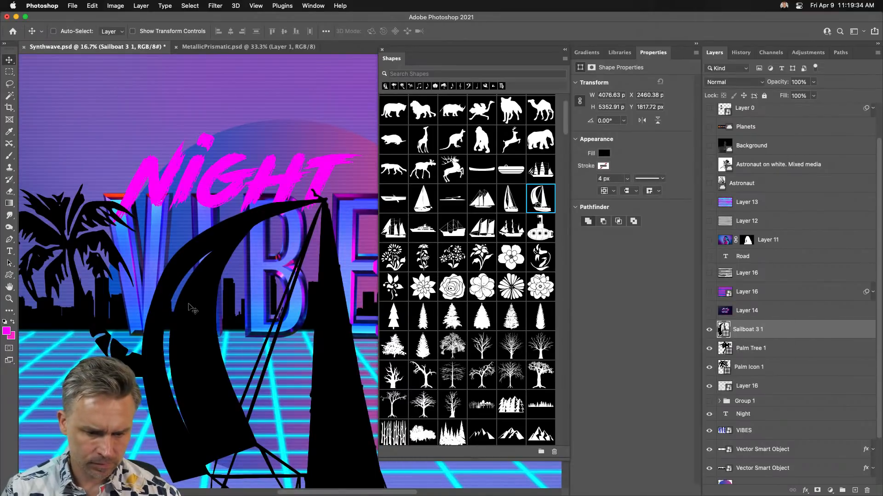
Dock the floating Shapes panel beside Properties so the whole poster canvas is uncovered.
key(super+t)
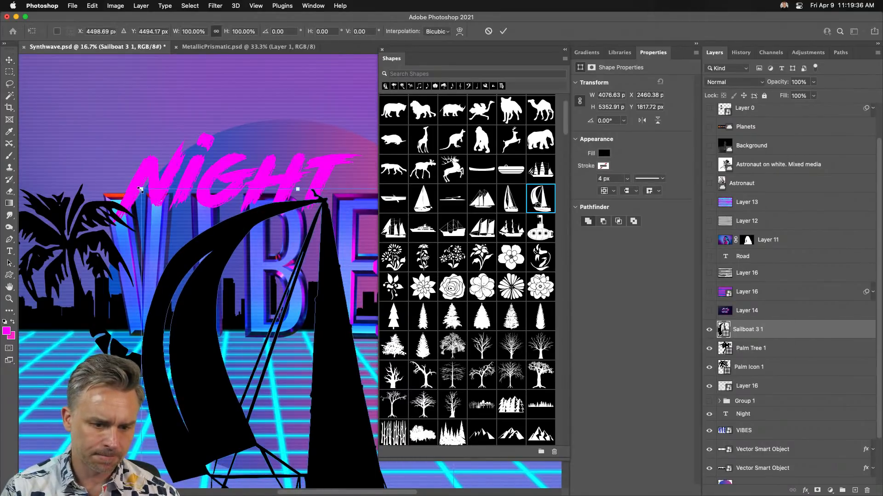
key(Return)
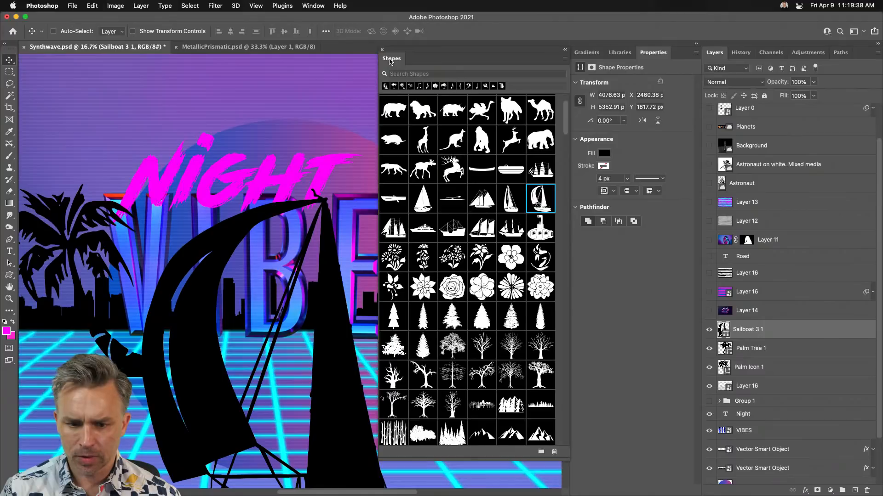
drag(389, 61, 601, 56)
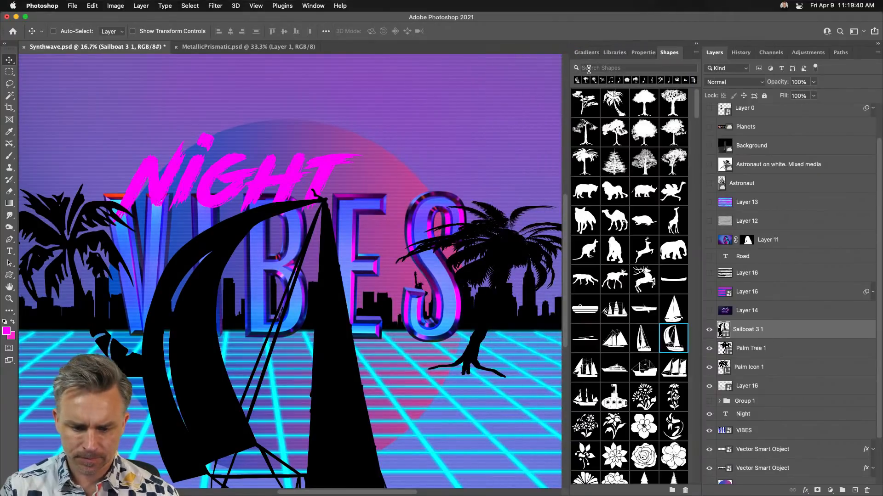
key(super+minus)
key(super+minus)
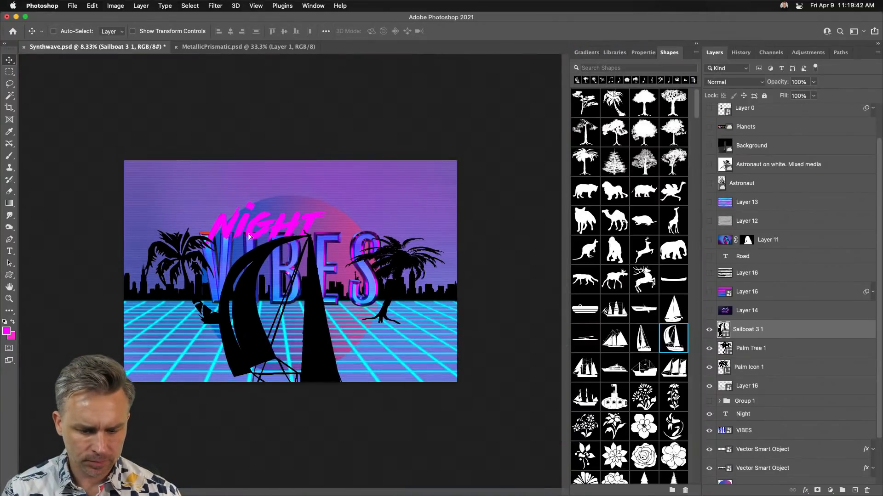
Scale the sailboat down proportionally and place it on the grid in front of the palm beside the S.
drag(219, 314, 253, 260)
key(super+t)
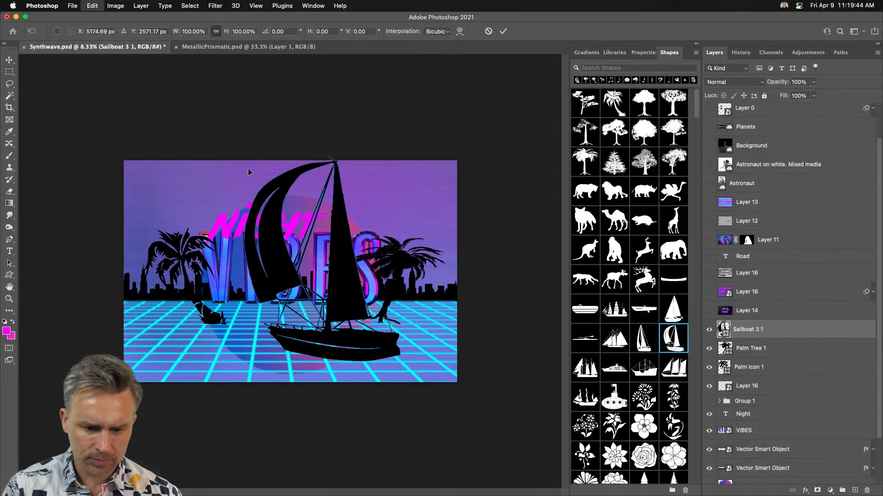
drag(244, 157, 332, 304)
drag(386, 345, 338, 341)
key(super+equal)
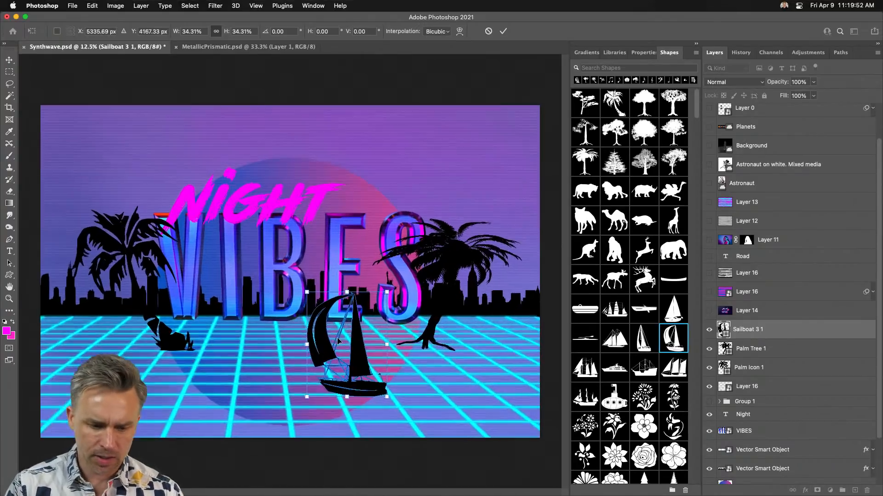
key(super+equal)
key(super+minus)
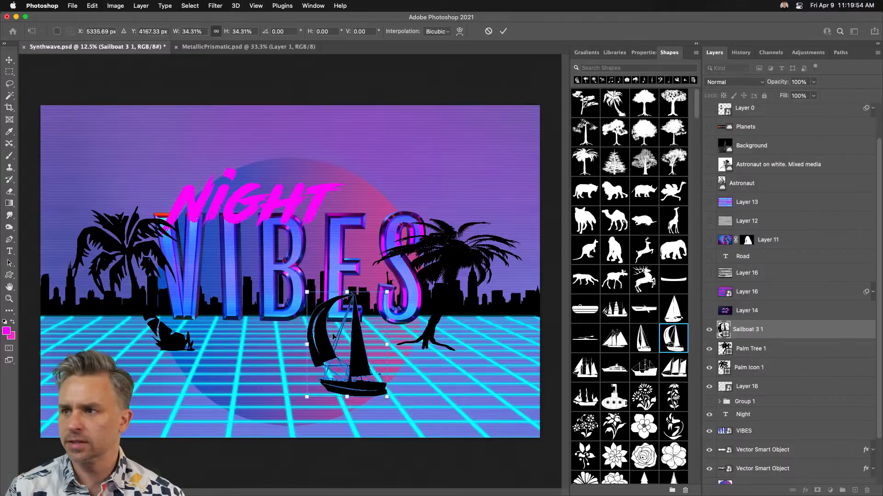
drag(308, 297, 272, 247)
drag(312, 315, 414, 338)
key(Return)
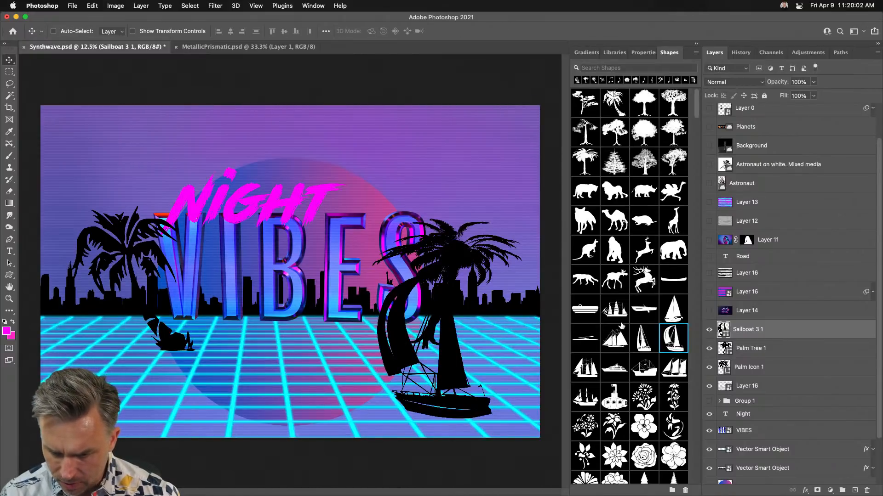
Place the preset yacht, about 3955 by 1319 px, with its layer directly above the sailboat layer, and hide the sailboat.
scroll(621, 325, down, 2)
drag(615, 346, 191, 336)
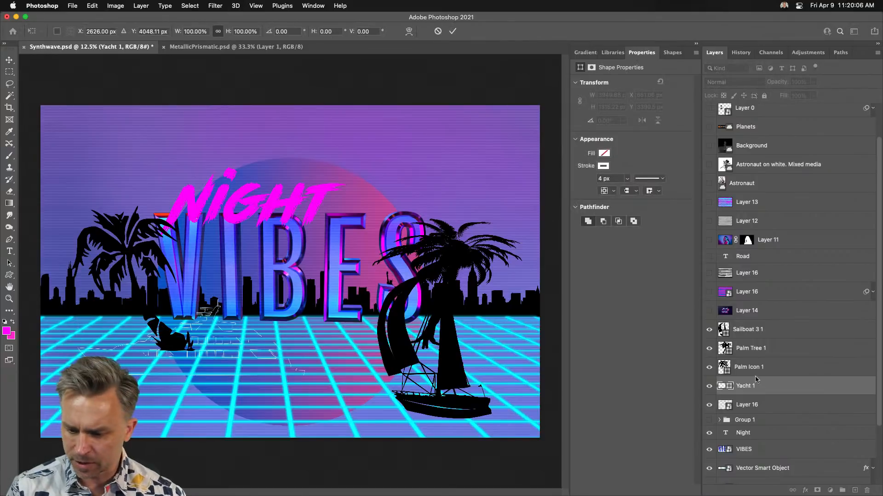
drag(756, 379, 759, 320)
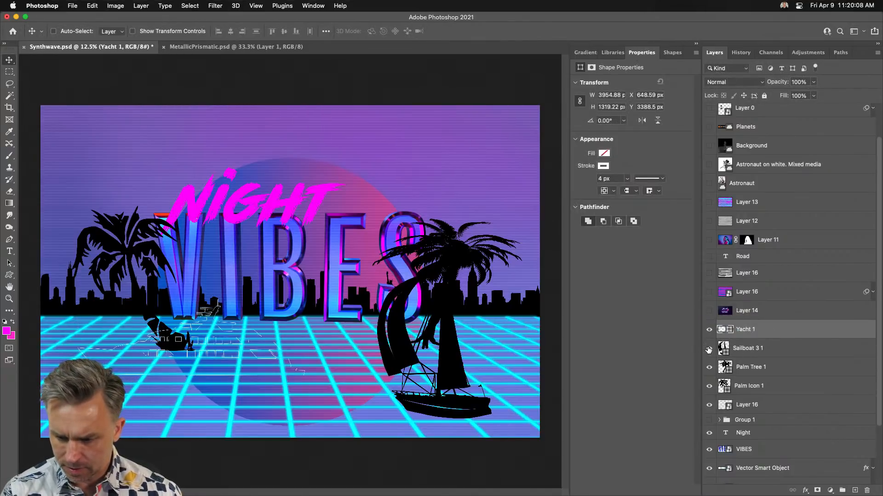
click(709, 350)
Fill the yacht with solid black and remove its stroke.
click(604, 154)
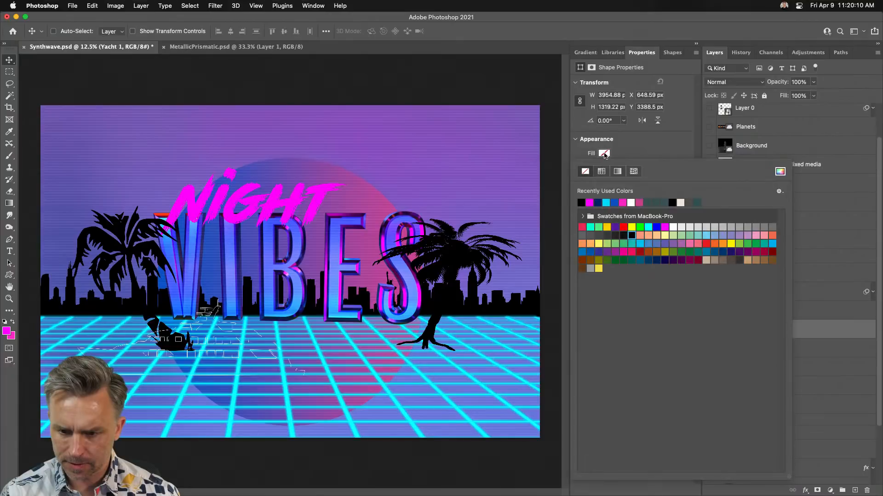
double_click(581, 202)
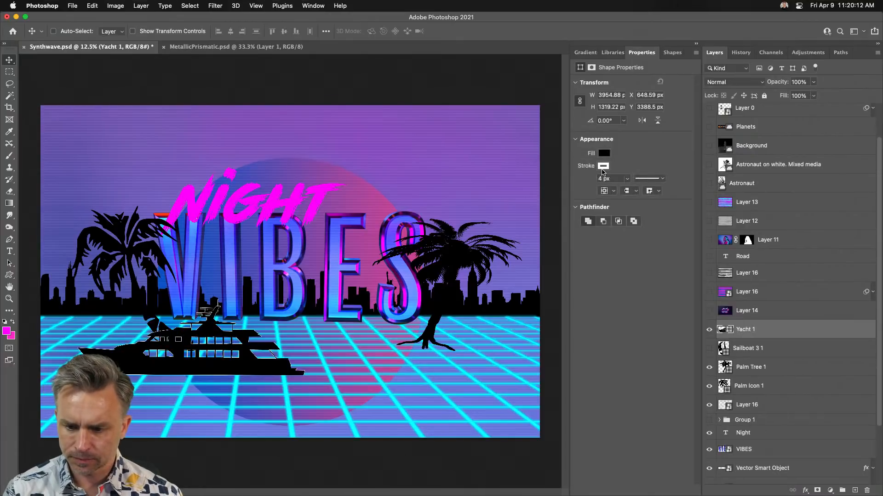
click(602, 169)
click(585, 184)
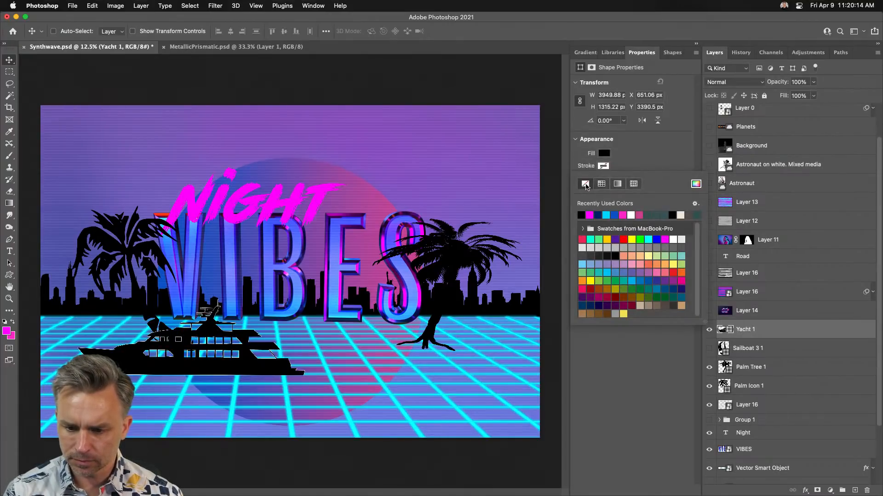
click(237, 345)
Move the yacht onto the grid below the B, E and S and scale it to about 3581 by 1192 px.
mouse_move(148, 353)
mouse_down()
mouse_move(311, 366)
mouse_move(298, 367)
mouse_up()
key(super+t)
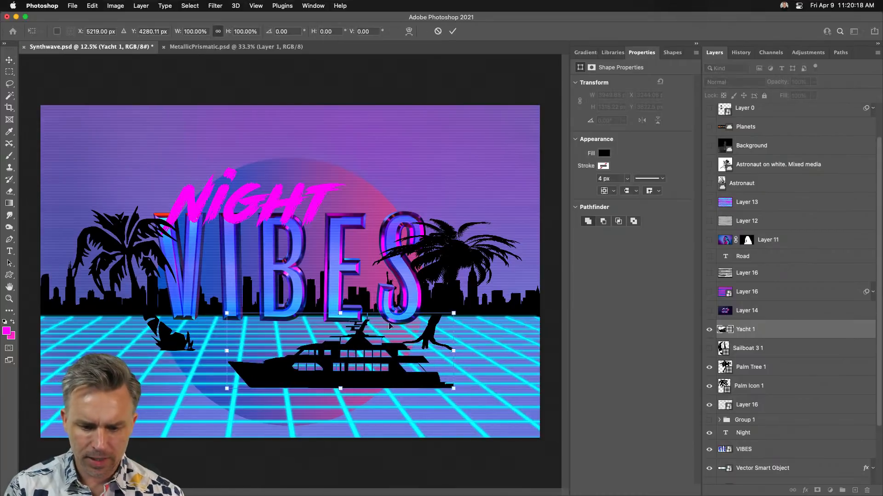
drag(453, 313, 432, 321)
key(Return)
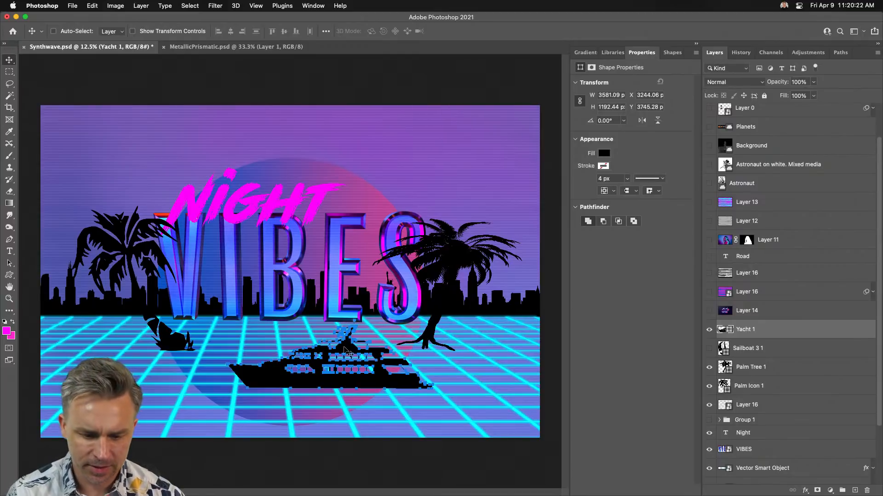
Scale both palm trees down together and reposition them so their crowns overlap the V and the S.
click(741, 375)
shift+click(741, 386)
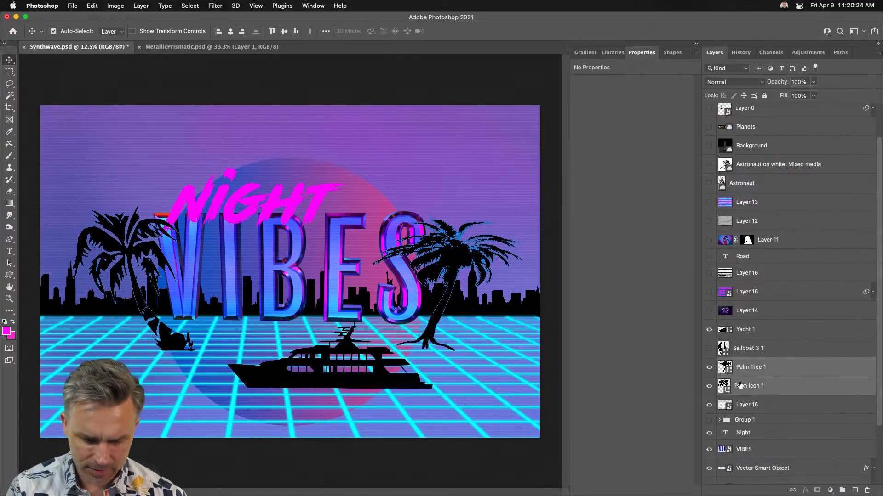
key(super+t)
click(441, 197)
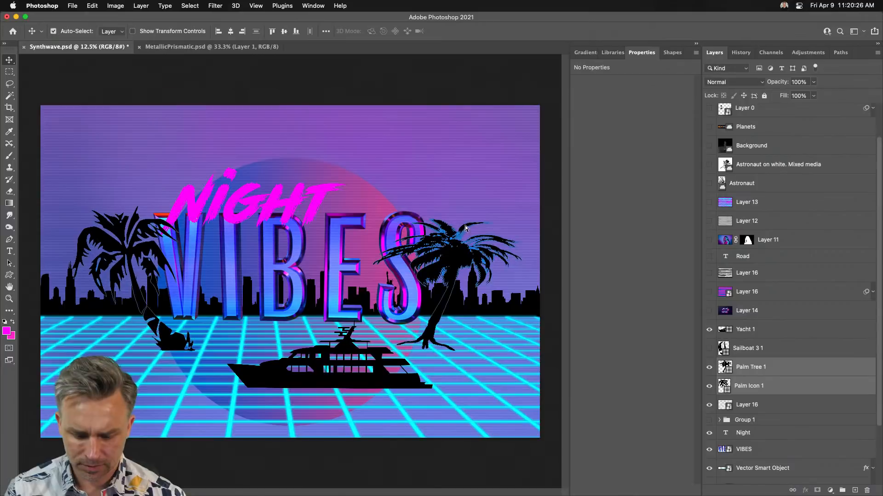
key(super+t)
drag(519, 205, 445, 231)
key(Return)
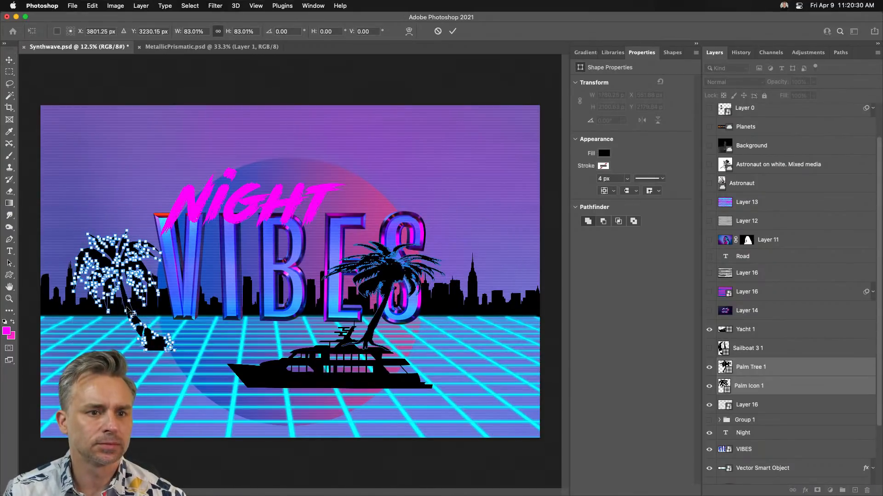
drag(133, 305, 177, 301)
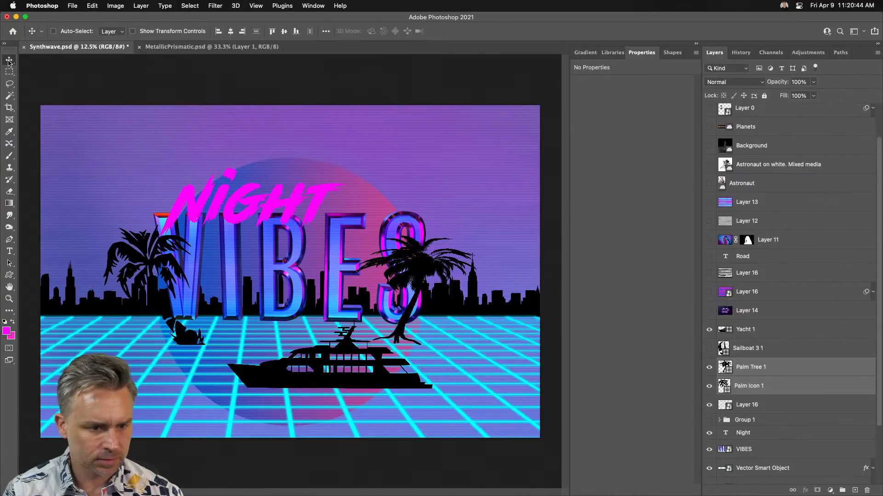
Shift the palm beside the S slightly to the right so more of the letter shows.
click(767, 404)
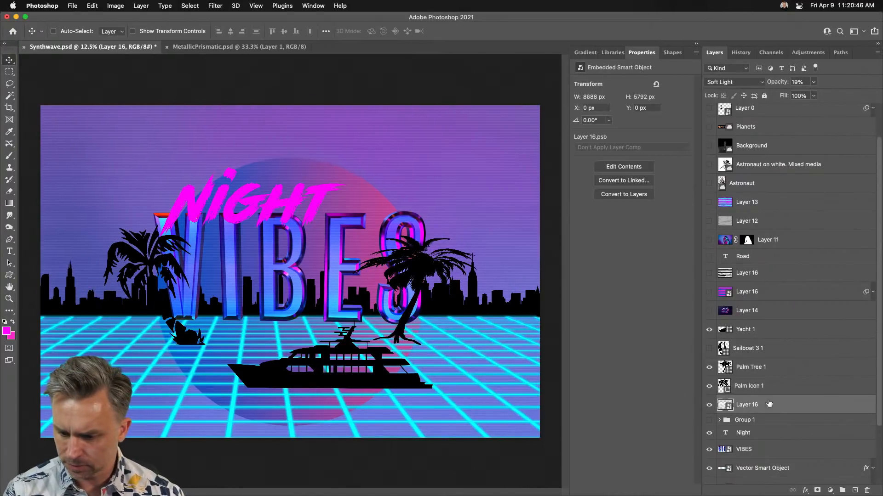
click(769, 374)
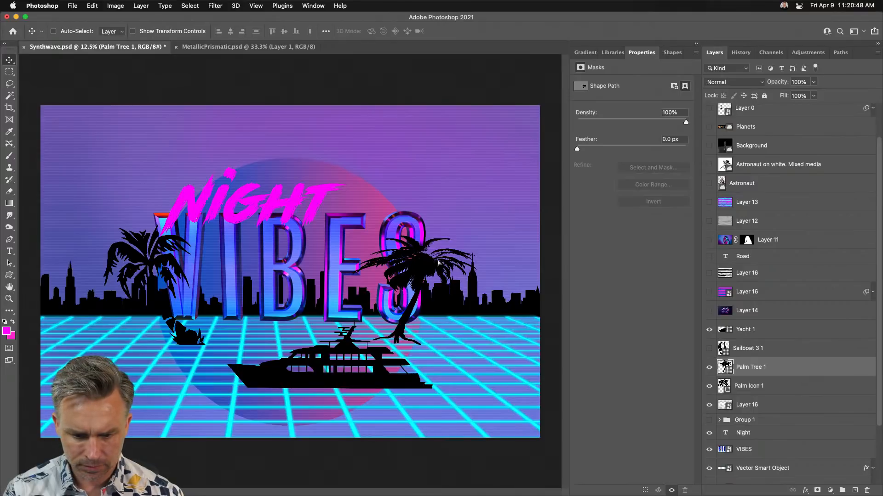
drag(420, 262, 441, 261)
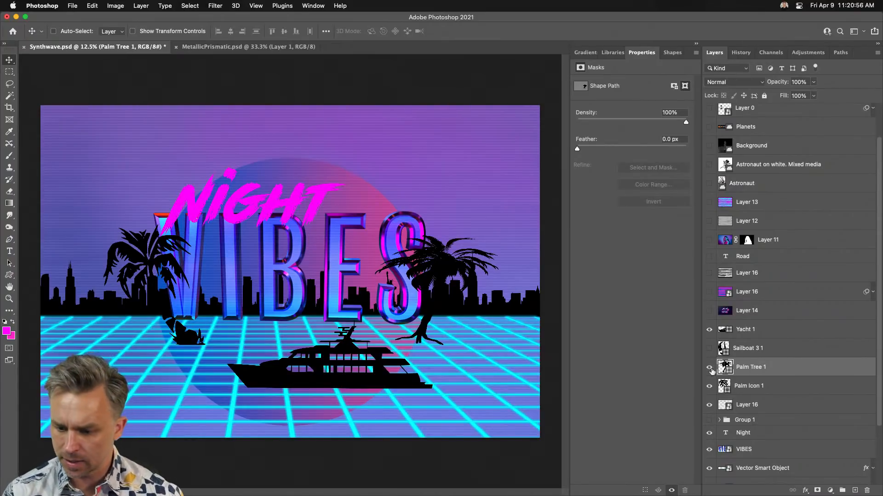
Check the hidden scan-line layer, hide it again, and move the Soft Light Layer 16 above the yacht layer.
click(709, 275)
click(733, 280)
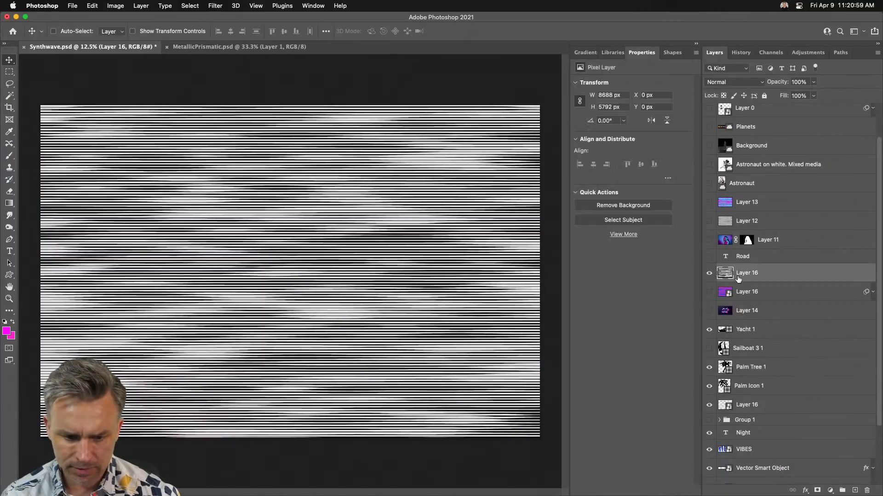
click(709, 275)
drag(742, 407, 745, 329)
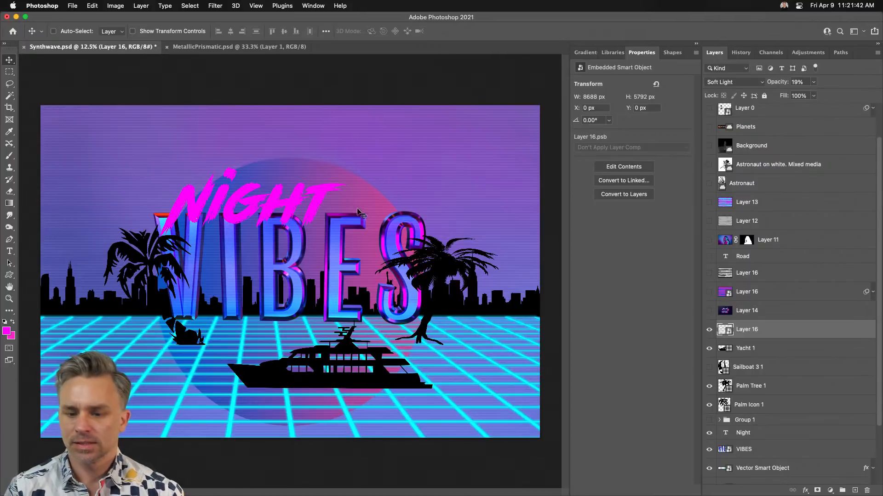
Raise the gradient circle behind the lettering to a Y position of about 170 px, keeping it horizontally centred.
scroll(731, 317, down, 4)
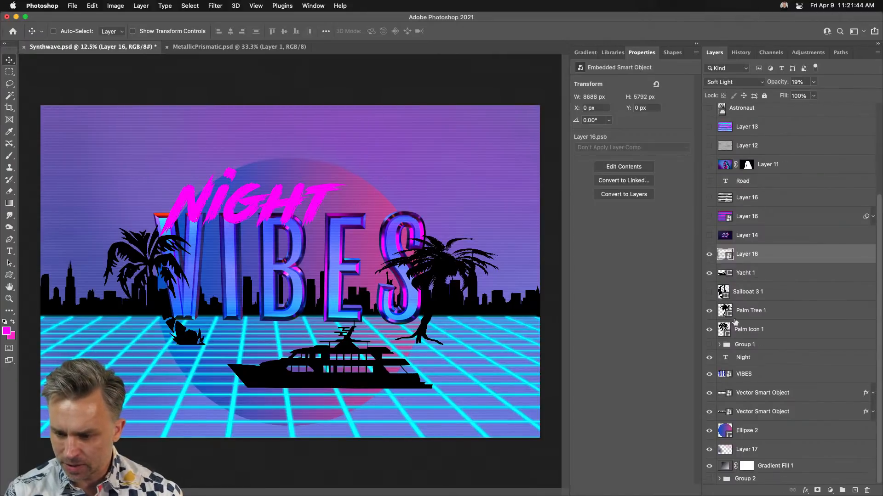
click(754, 432)
drag(263, 301, 267, 262)
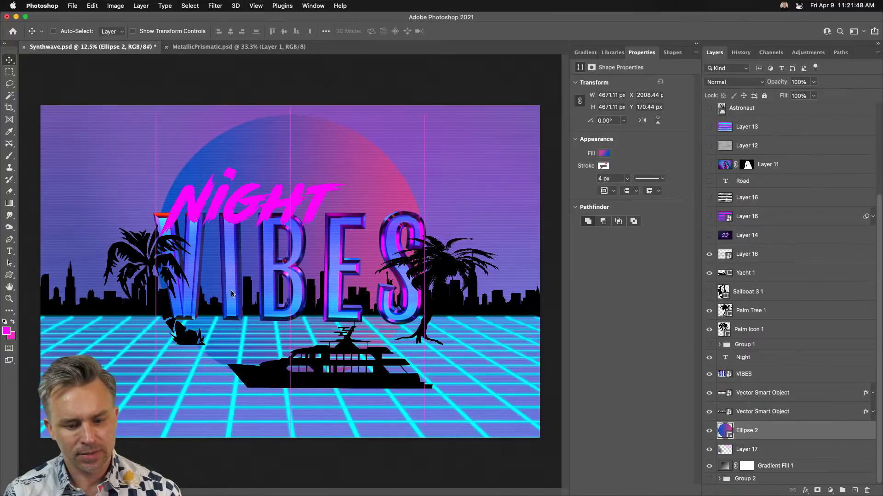
Mask the gradient circle with a rectangular selection so only the part above the grid horizon shows.
click(9, 72)
drag(59, 112, 535, 320)
click(817, 491)
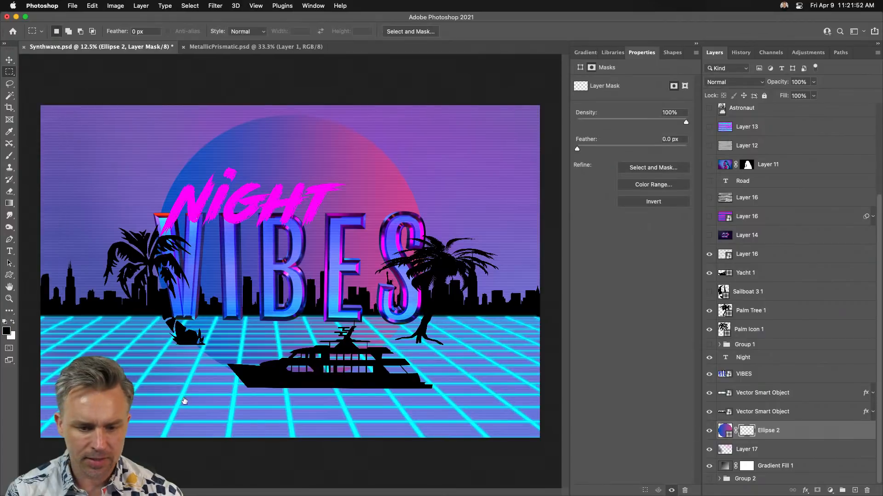
click(8, 58)
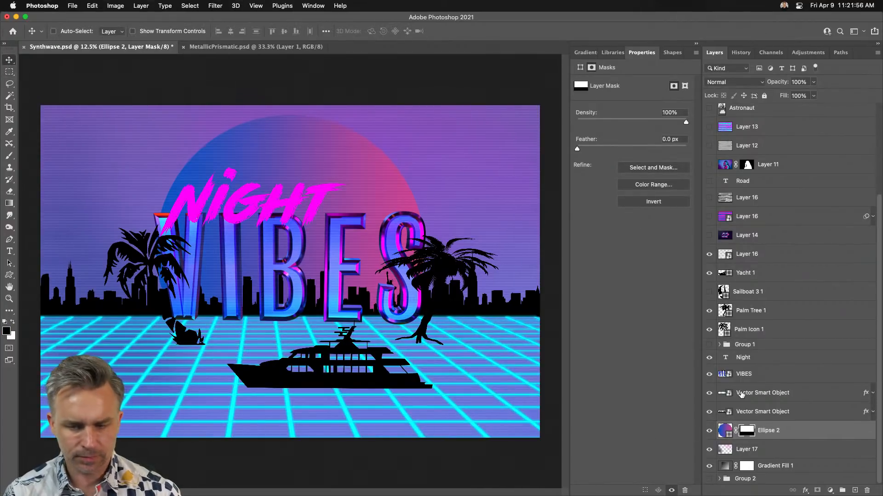
Copy the entire canvas merged and paste it as a new layer above Layer 2.
scroll(785, 121, up, 5)
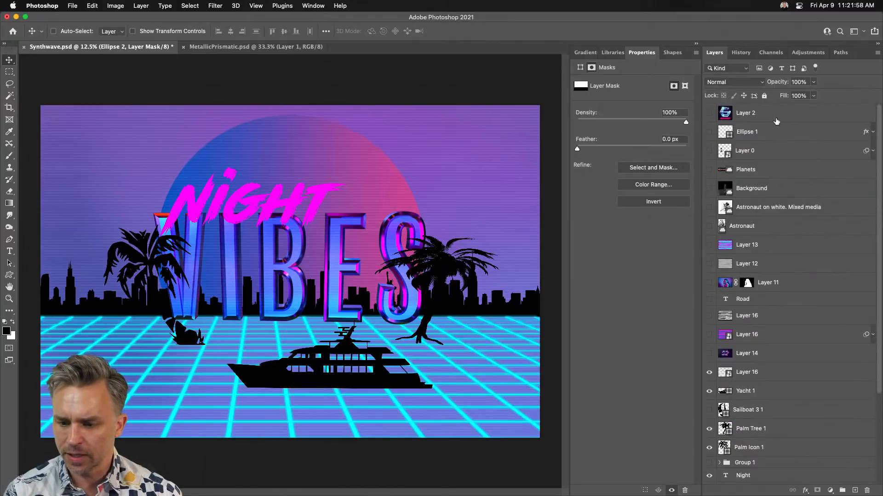
click(788, 116)
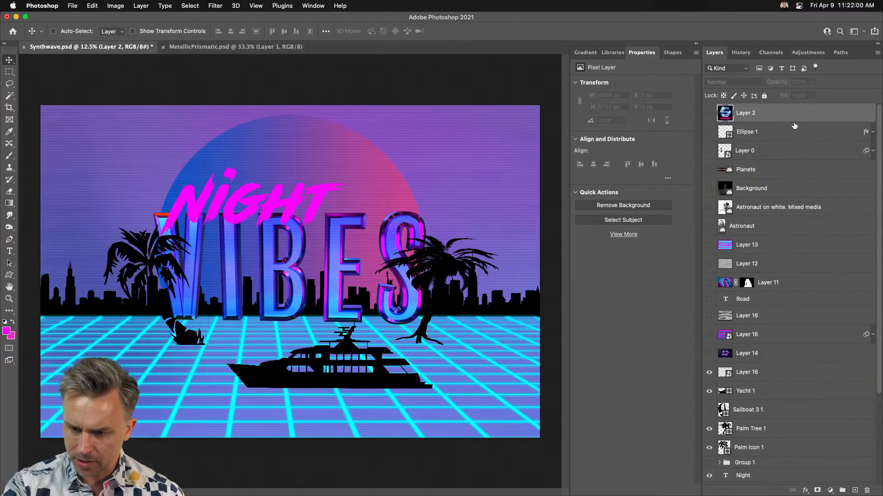
key(super+a)
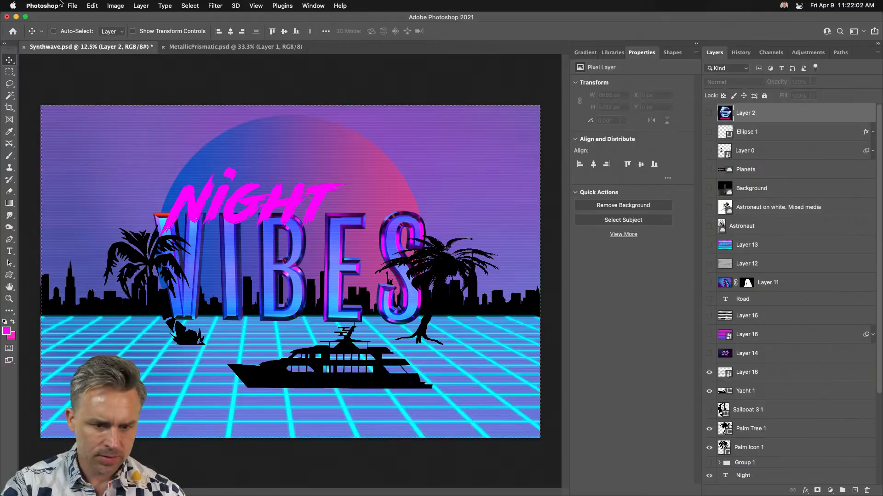
click(92, 6)
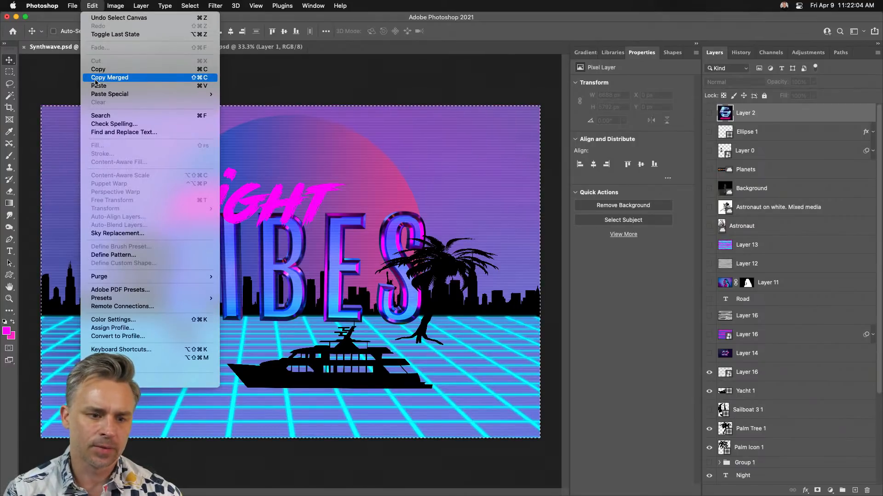
click(96, 80)
key(super+v)
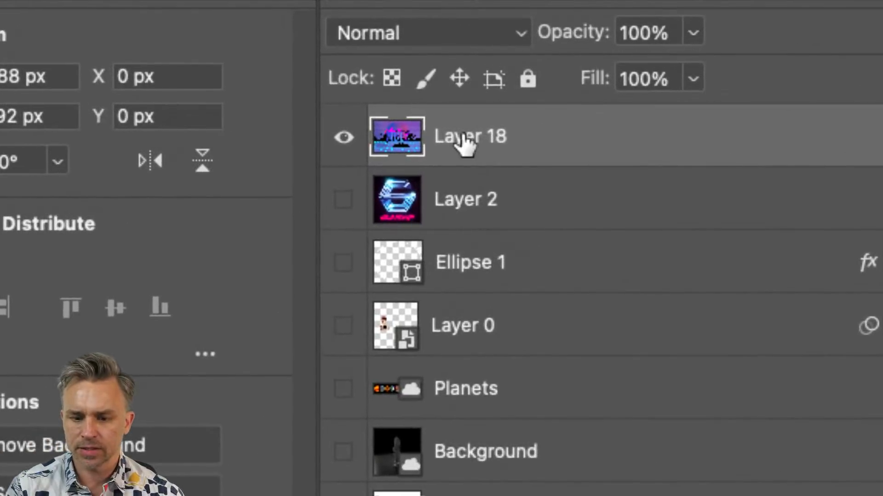
Rename the pasted merged layer as FINAL.
double_click(464, 138)
text(FINAL)
key(Return)
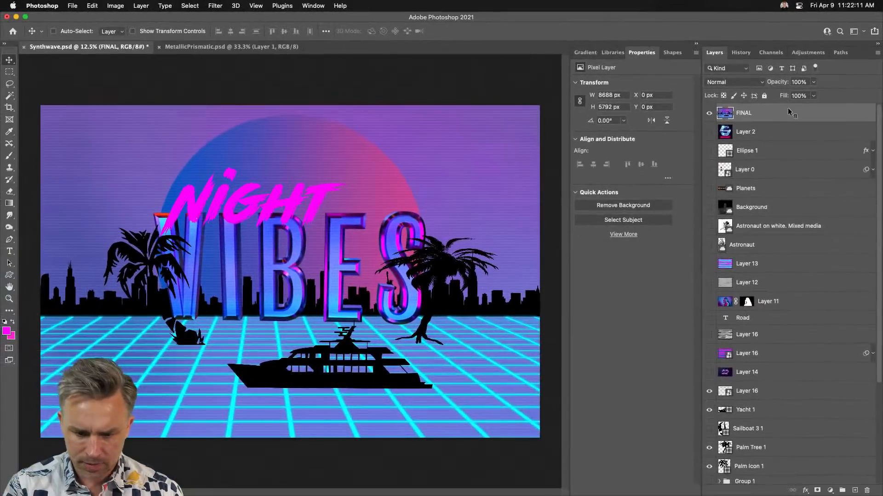
scroll(789, 111, down, 4)
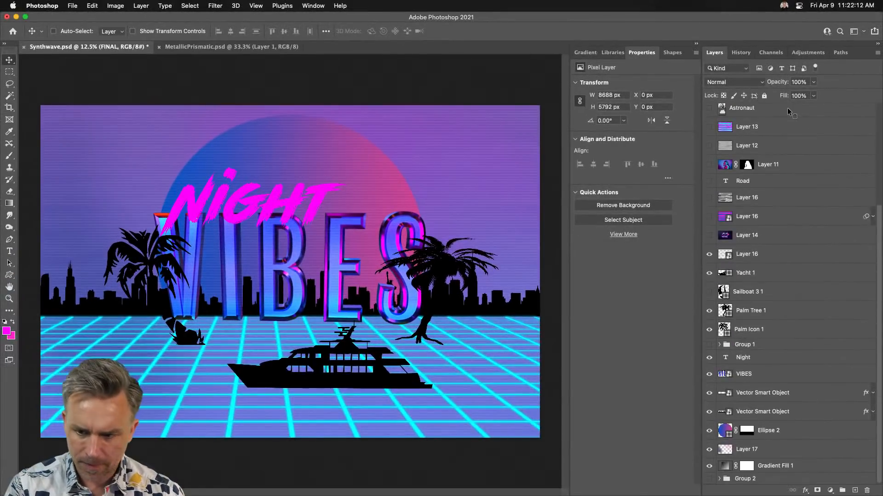
Duplicate the merged FINAL layer, setting the copy to Dissolve mode and shifting it to an X position of -40 px.
scroll(790, 112, up, 4)
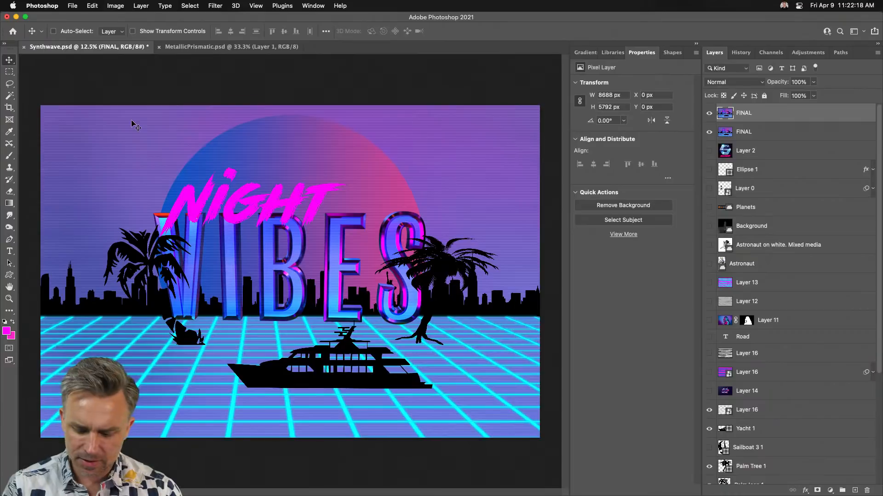
key(shift+plus)
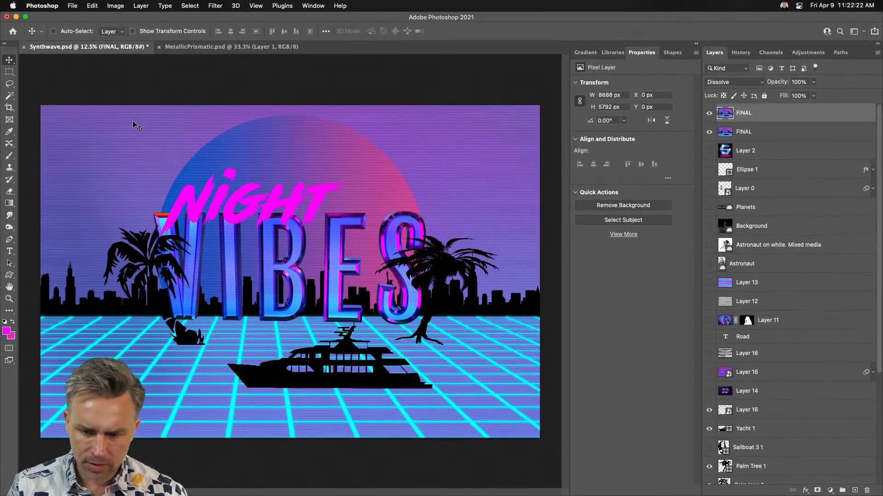
key(shift+Left)
key(shift+Left)
key(shift+Left)
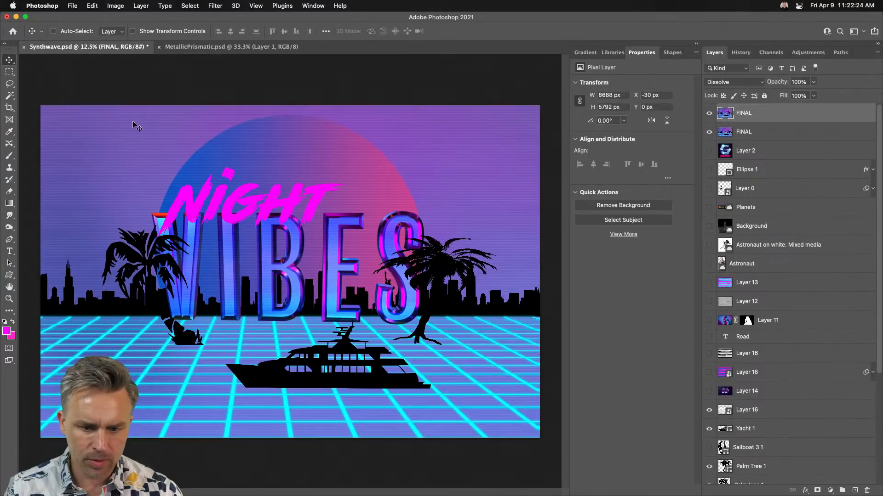
click(709, 114)
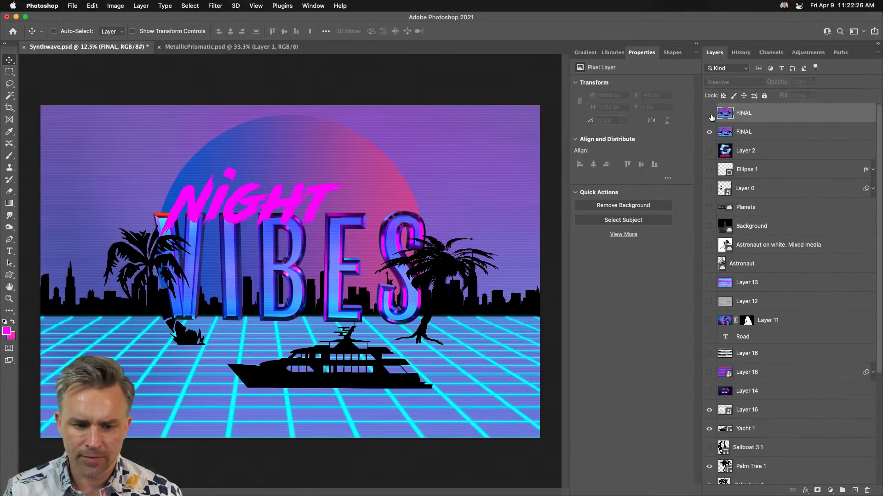
click(709, 113)
click(710, 114)
click(709, 113)
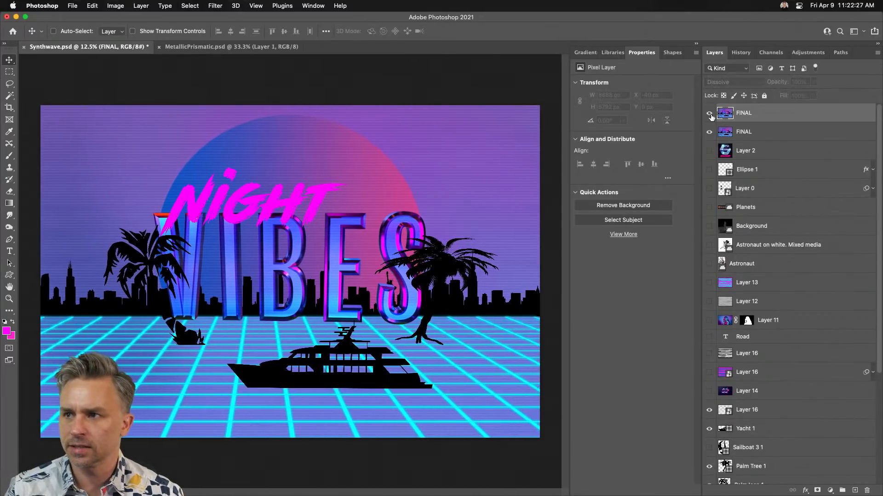
Restrict the shifted FINAL copy's advanced blending to the red channel only.
double_click(820, 119)
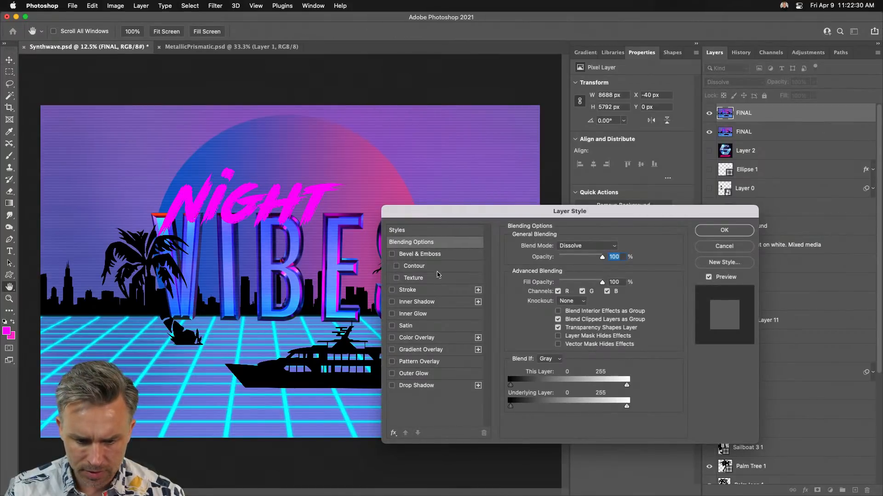
click(582, 291)
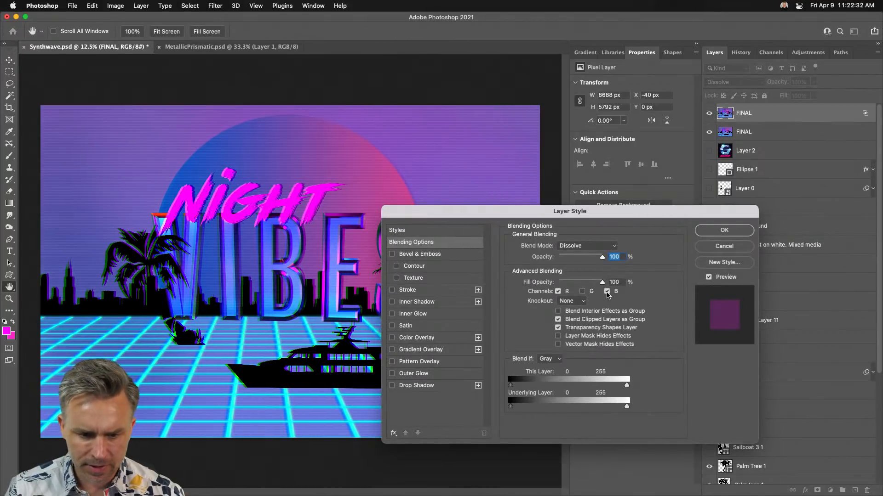
click(607, 291)
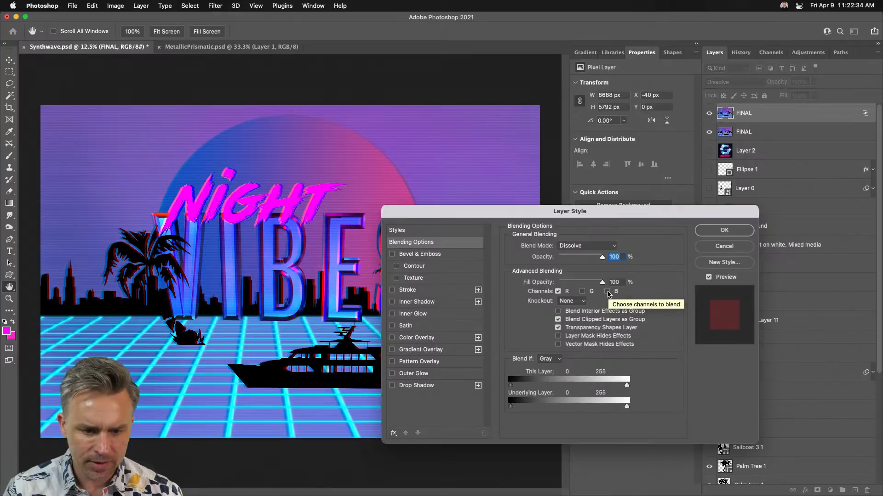
click(608, 292)
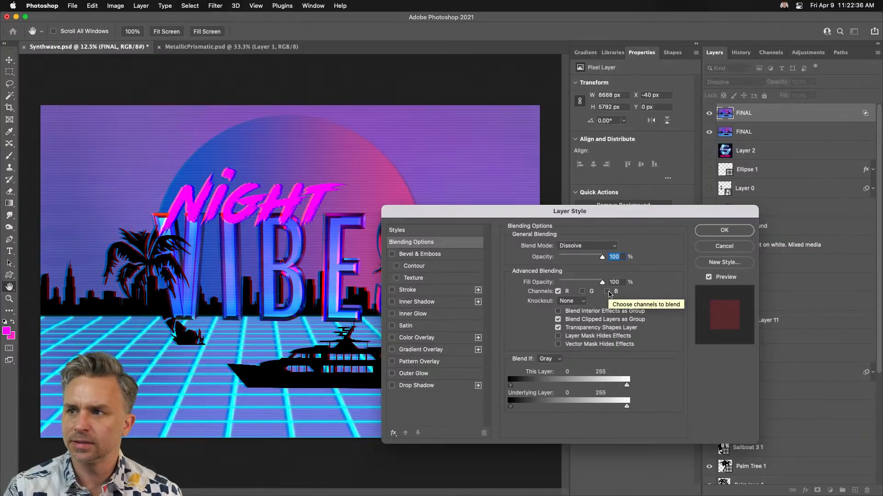
key(super+equal)
key(super+equal)
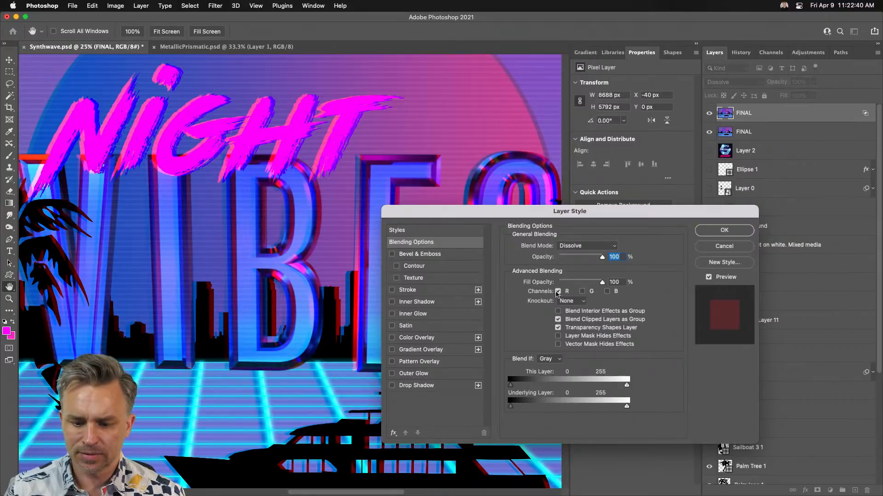
click(557, 291)
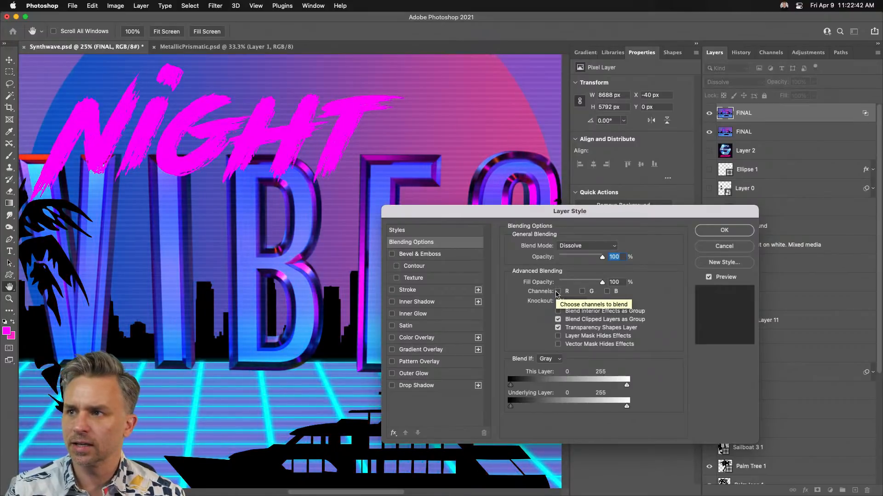
click(558, 291)
click(700, 230)
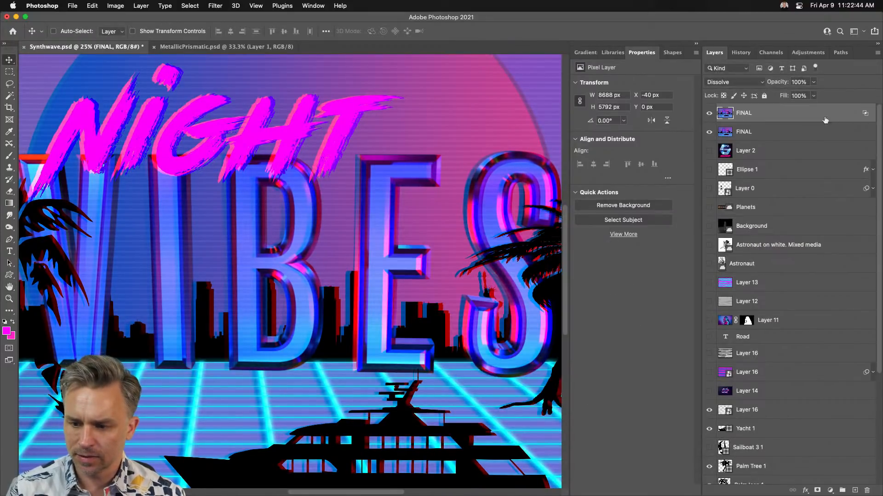
Duplicate the red-channel FINAL copy and restrict the new duplicate's blending to the blue channel only.
key(super+j)
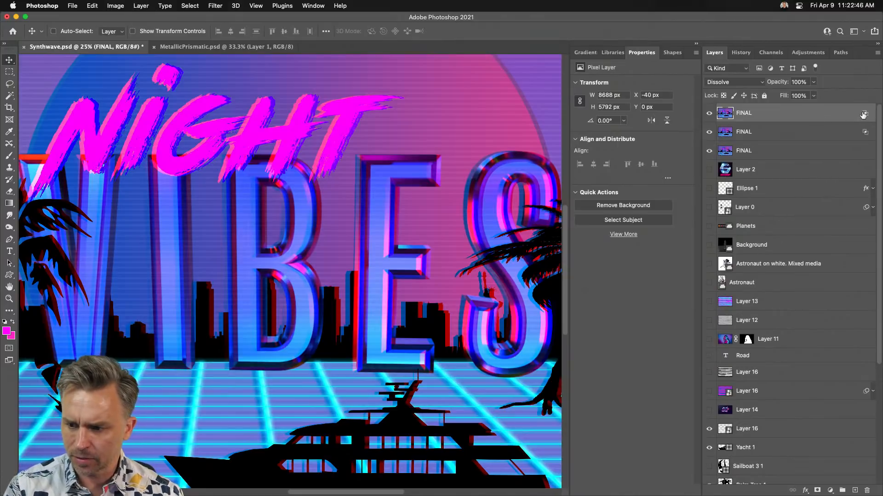
double_click(867, 115)
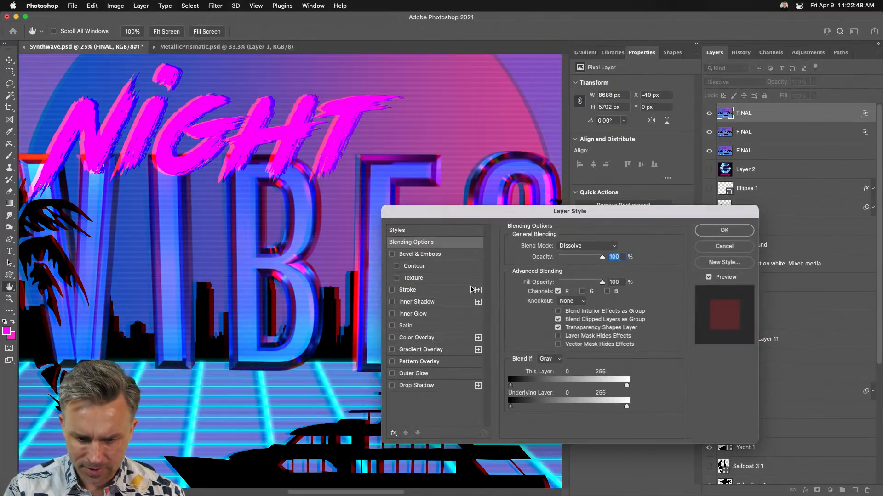
click(558, 291)
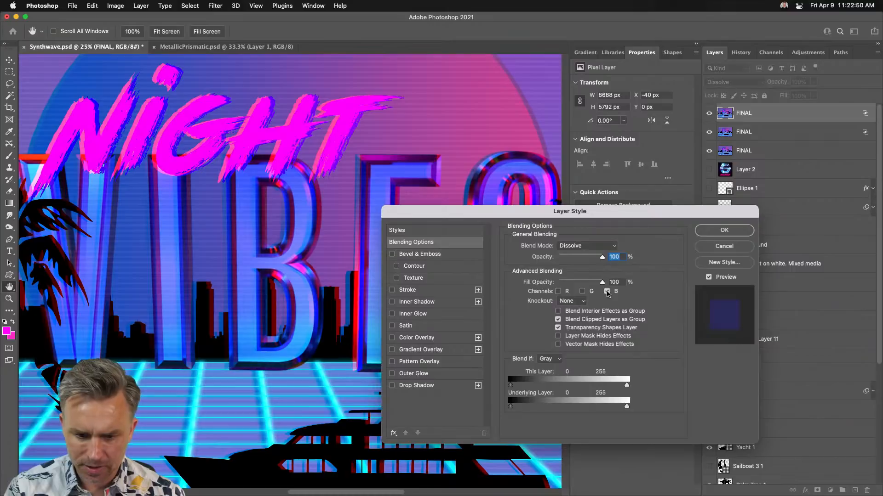
click(607, 293)
click(716, 229)
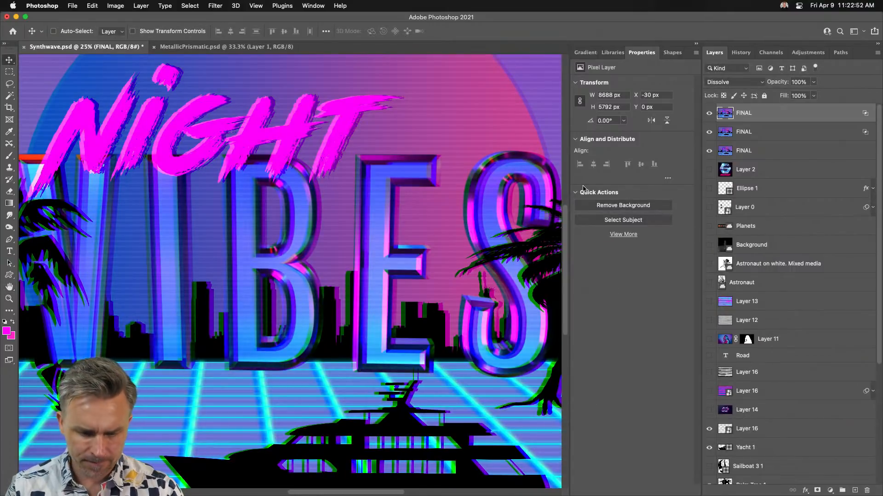
Shift the blue-channel FINAL copy horizontally to the right to an X position of 50 px.
key(shift+Right)
key(shift+Right)
key(shift+Right)
key(shift+Right)
key(shift+Right)
key(shift+Right)
key(shift+Right)
key(shift+Right)
key(shift+Right)
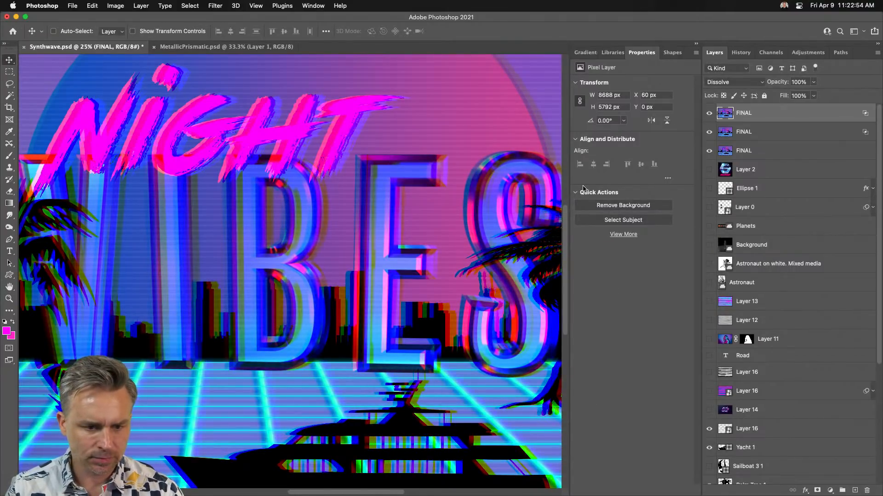
key(shift+Left)
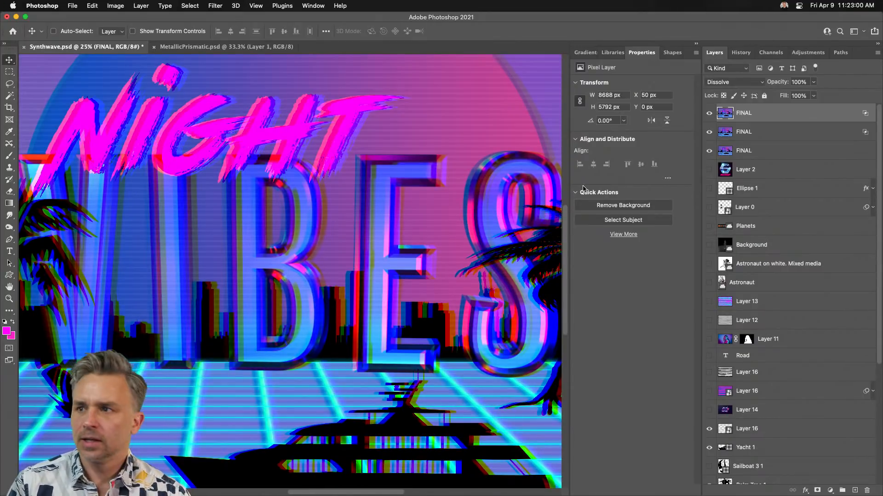
Duplicate the three FINAL layers together and merge the duplicates into a single layer above them.
key(super+plus)
key(super+plus)
key(super+plus)
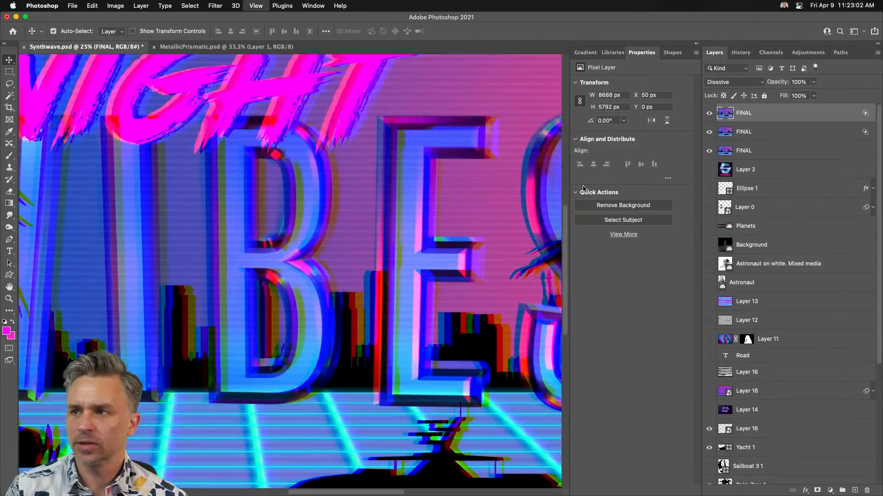
key(super+minus)
key(super+minus)
key(super+minus)
key(super+minus)
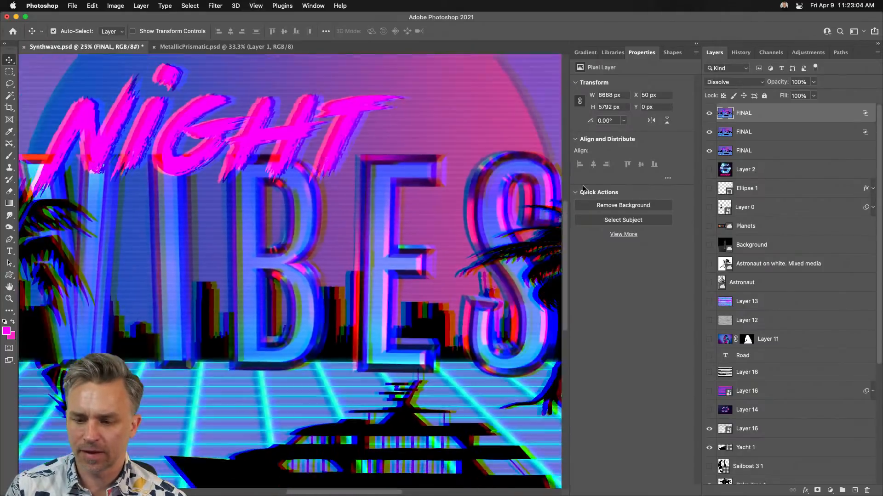
shift+click(789, 154)
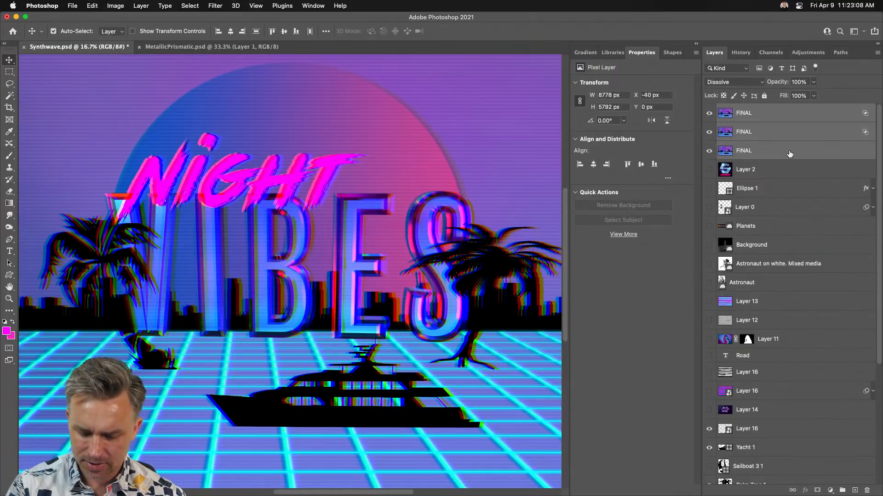
key(super+j)
right_click(790, 154)
click(701, 351)
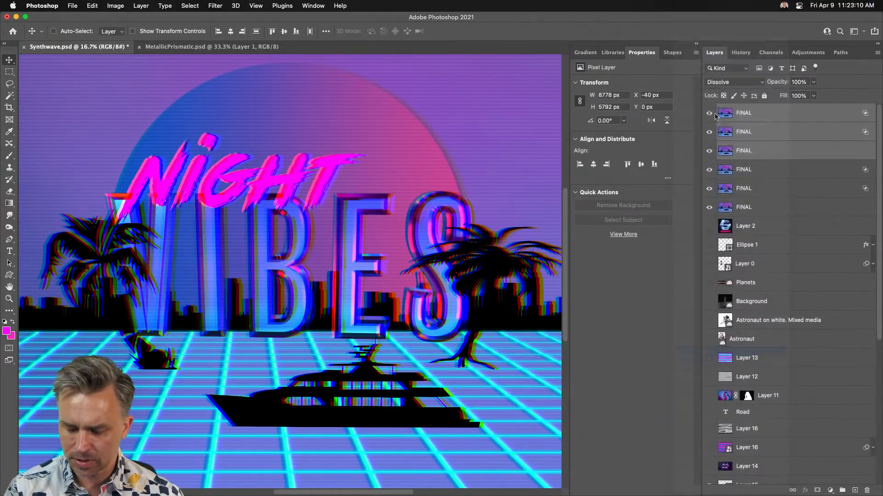
click(229, 4)
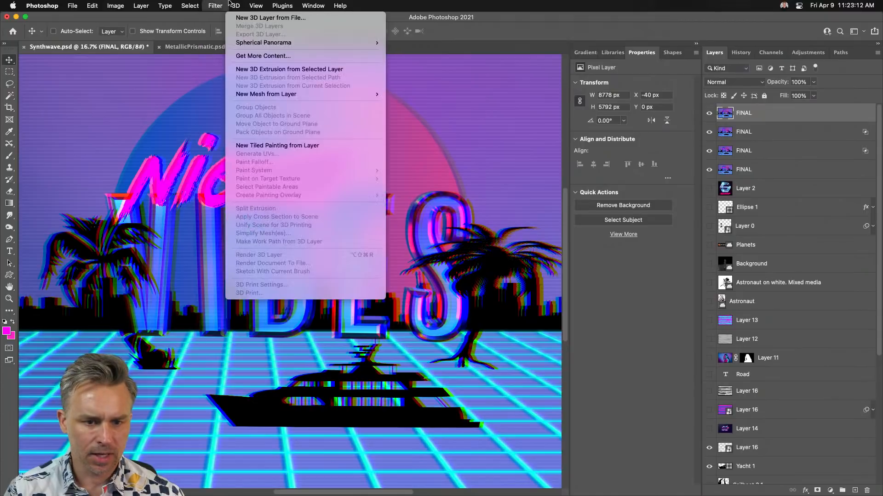
mouse_move(215, 5)
mouse_move(209, 116)
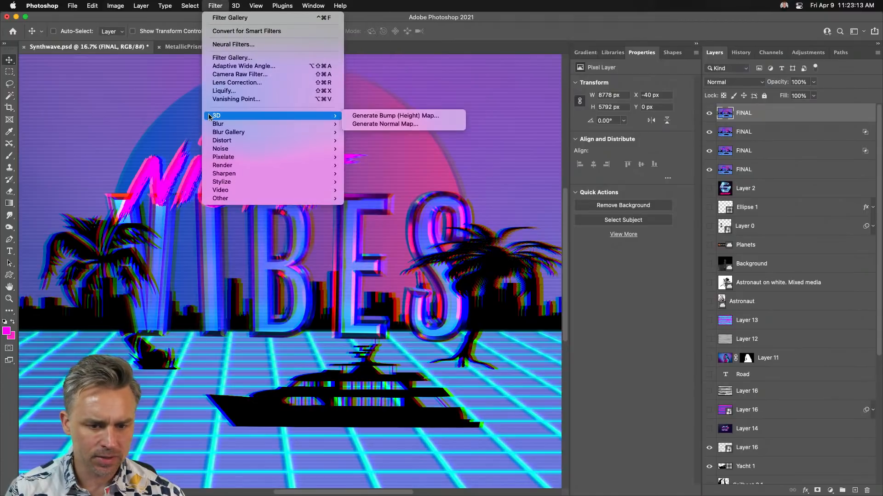
Add an empty layer above the newly merged FINAL layer and hide that merged layer.
click(761, 112)
click(854, 490)
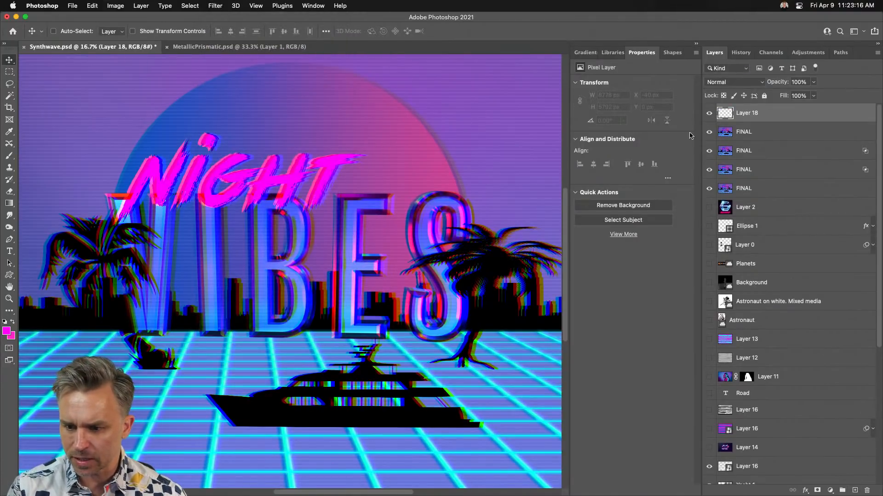
click(709, 133)
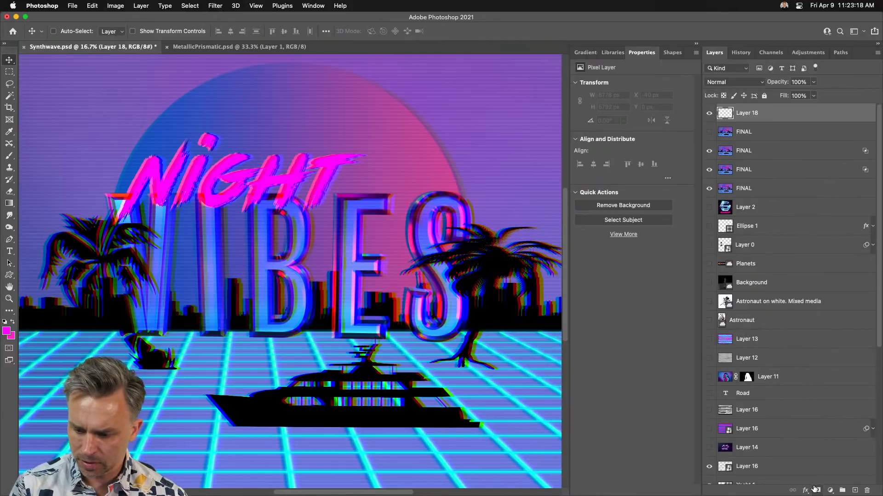
Create another new layer on top in Soft Light mode, filled with the neutral 50% gray.
alt+click(855, 490)
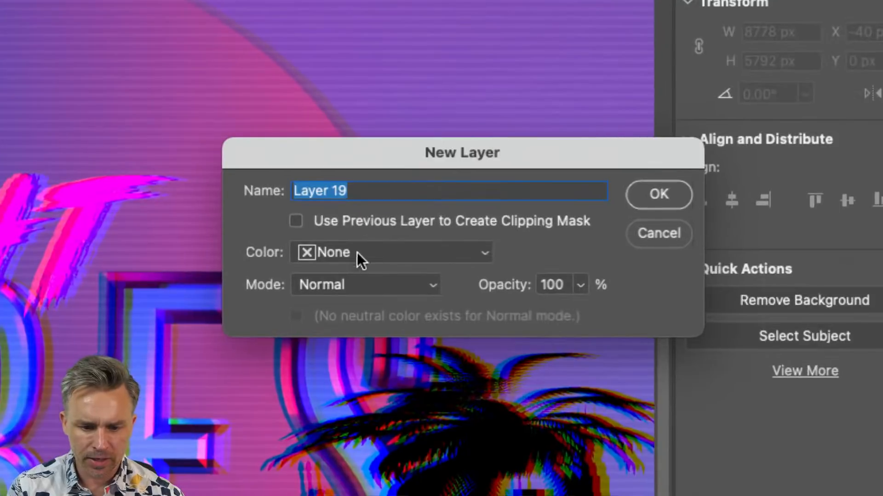
click(348, 285)
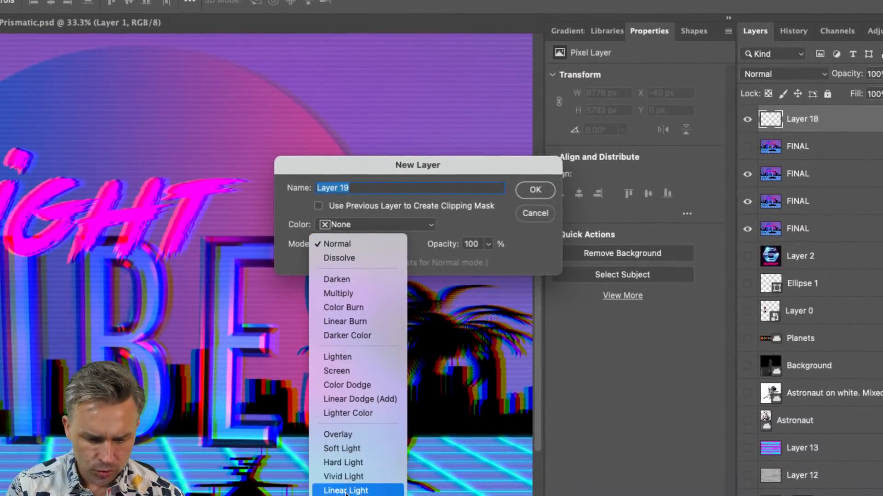
click(349, 385)
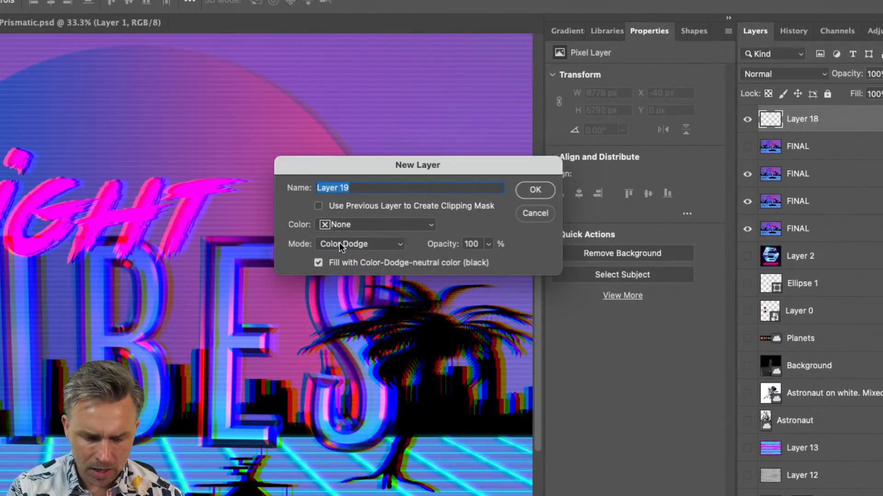
click(339, 243)
click(352, 229)
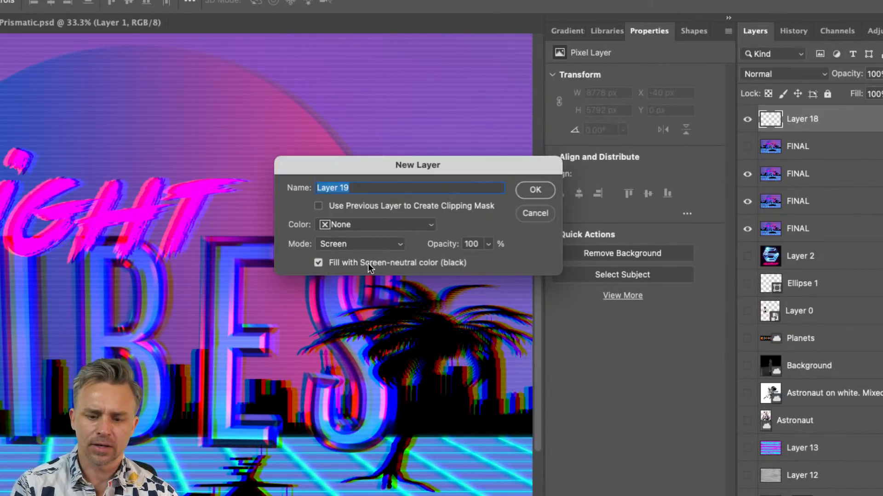
click(358, 244)
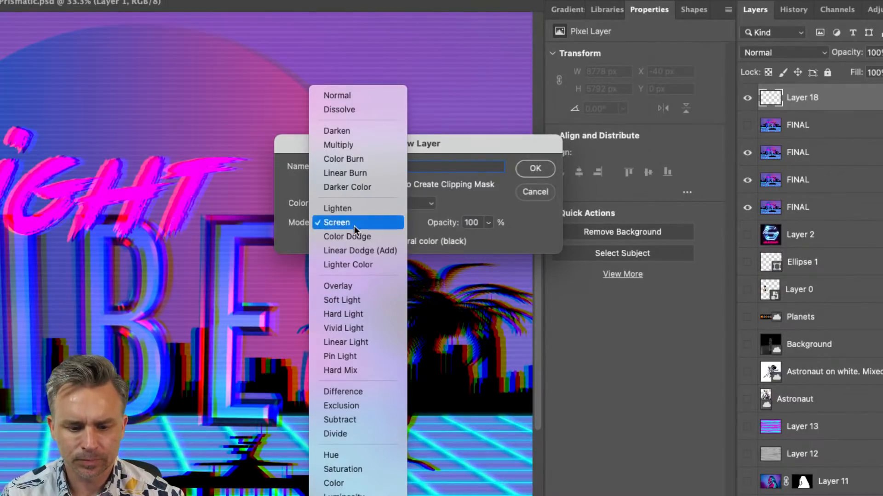
click(346, 302)
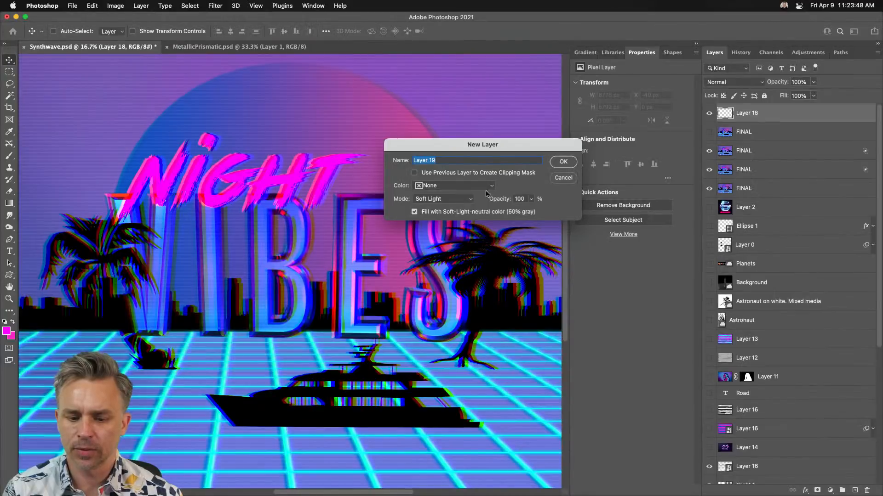
click(571, 166)
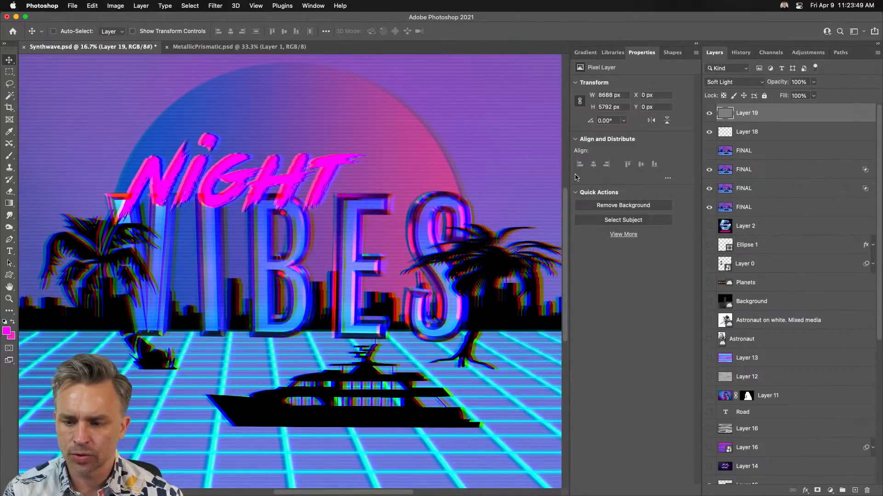
Set the 50% gray layer's blend mode to Normal.
click(730, 83)
scroll(731, 84, up, 3)
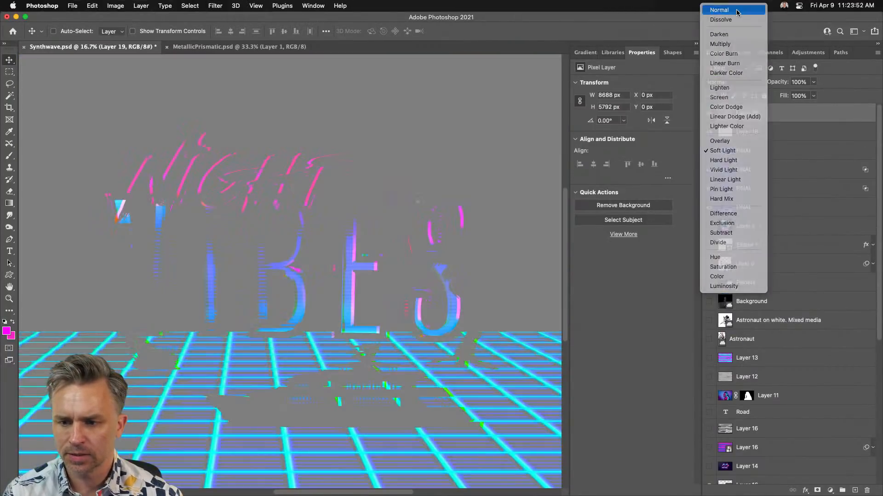
click(735, 11)
click(233, 6)
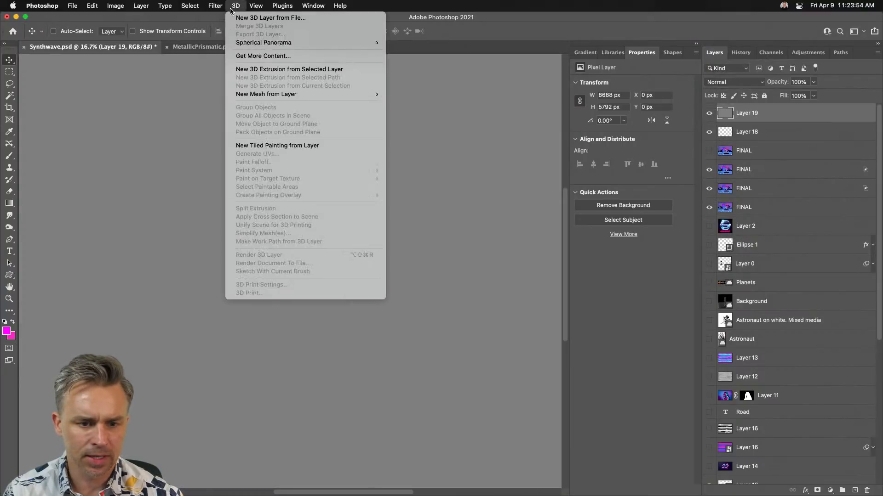
Add monochromatic Gaussian noise of about 110.66% to the 50% gray layer.
mouse_move(219, 6)
mouse_move(225, 167)
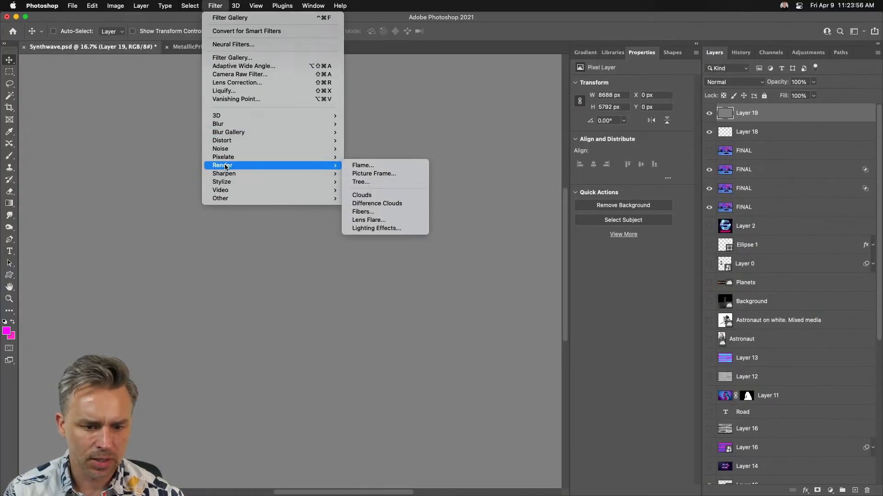
mouse_move(313, 158)
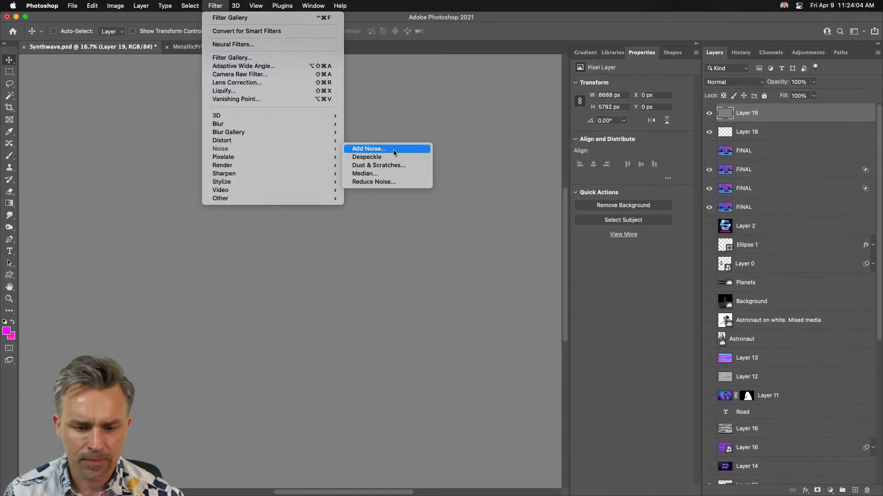
click(393, 150)
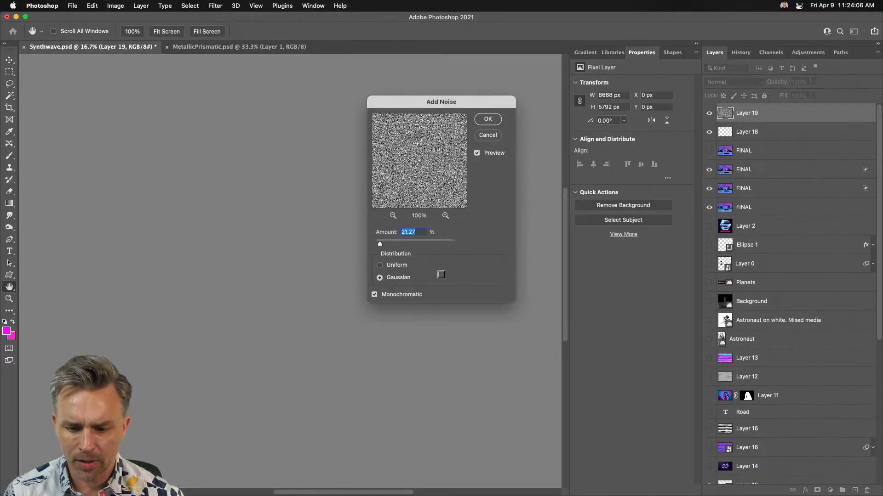
click(409, 242)
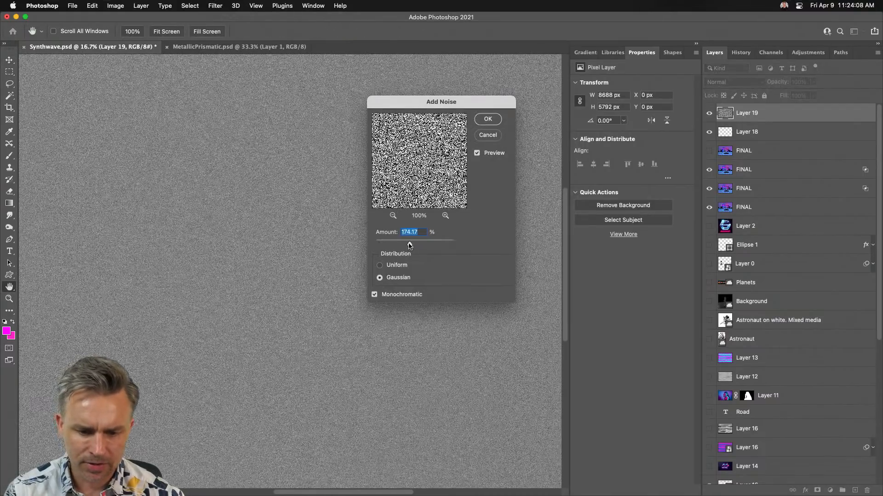
click(396, 244)
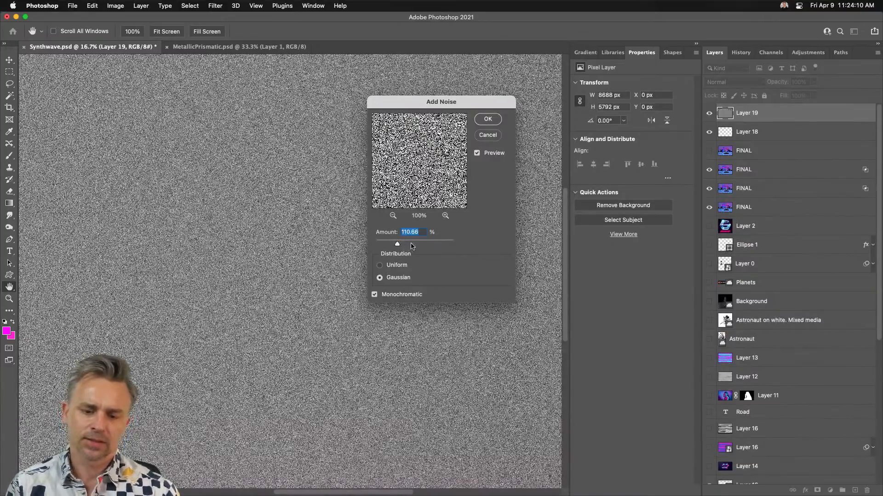
click(491, 122)
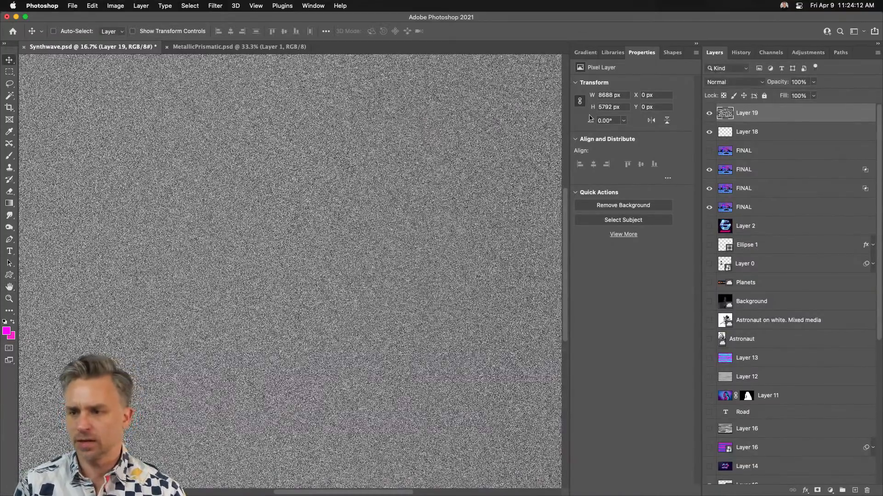
Set the noise layer's blend mode to Soft Light and preview the whole poster full screen.
click(733, 82)
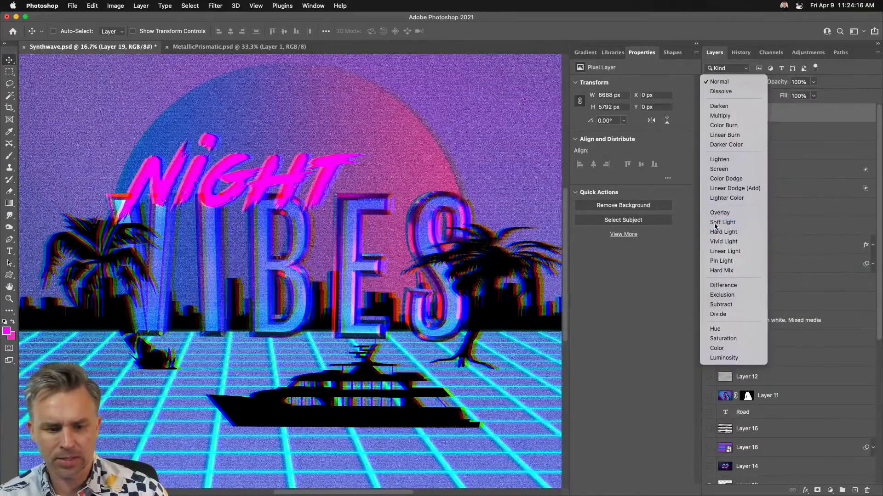
click(720, 223)
key(super+equal)
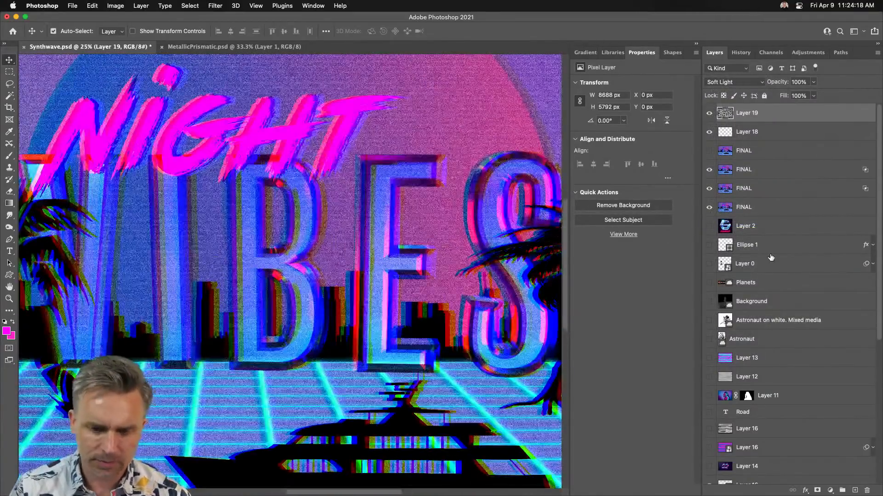
key(super+minus)
key(f)
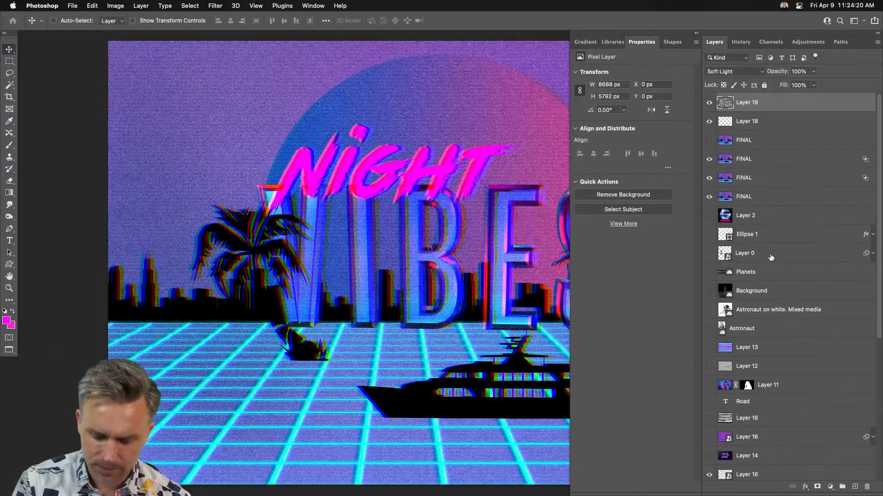
key(f)
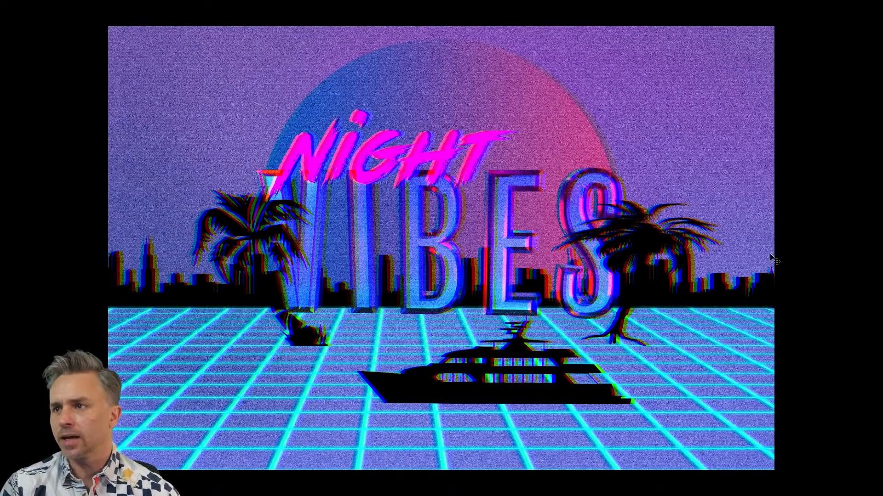
key(f)
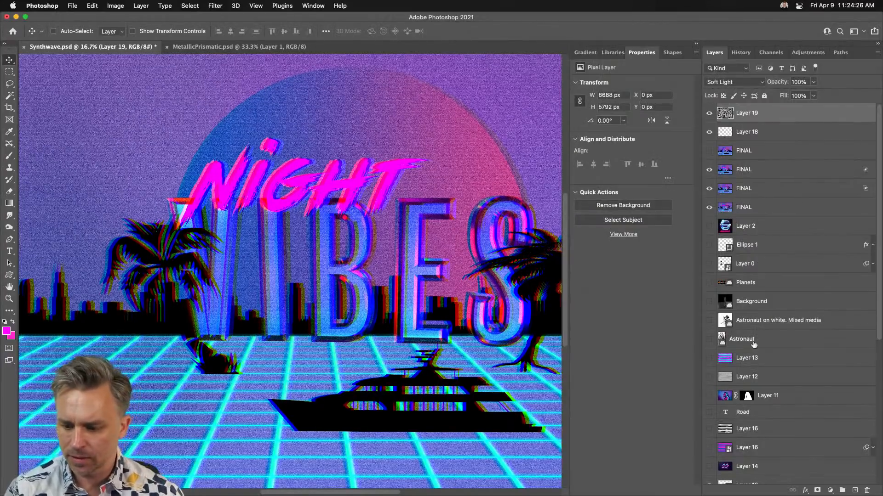
Hide the three visible FINAL layers and show the portrait in Group 1, leaving that group selected.
drag(710, 171, 710, 212)
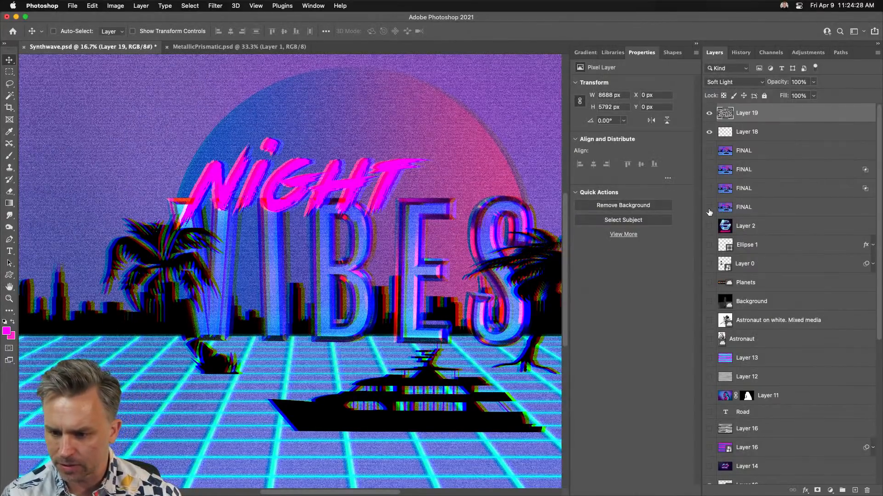
scroll(717, 398, down, 10)
scroll(717, 398, up, 1)
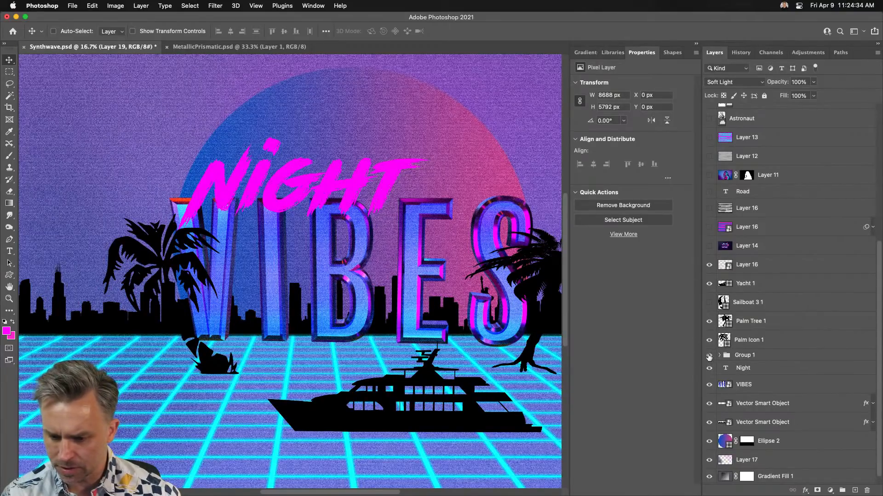
click(766, 357)
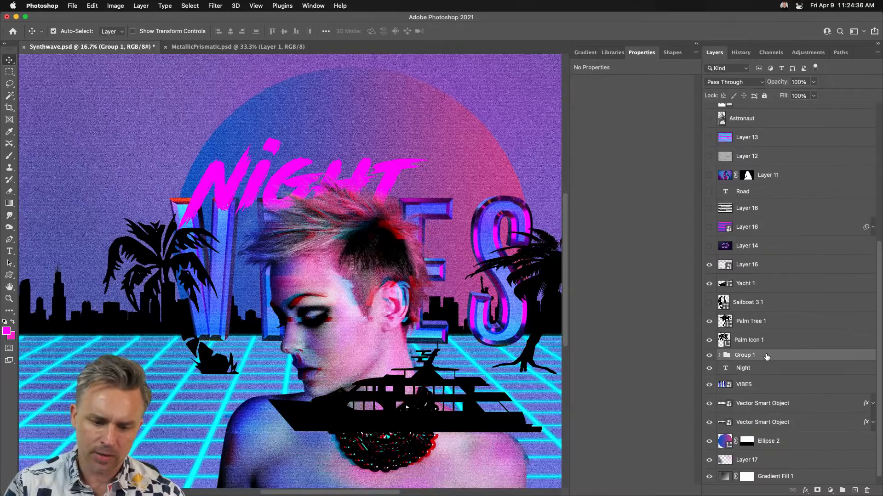
Move the portrait group across to the right edge of the poster.
key(super+minus)
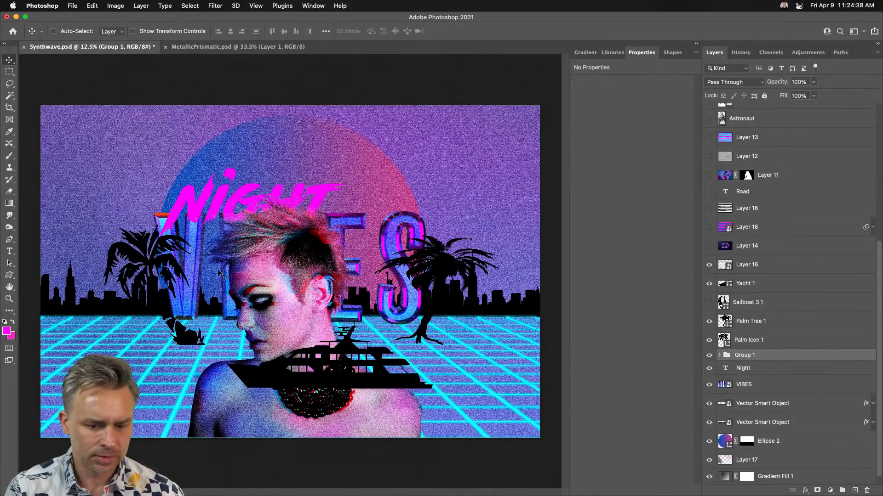
drag(362, 285, 491, 294)
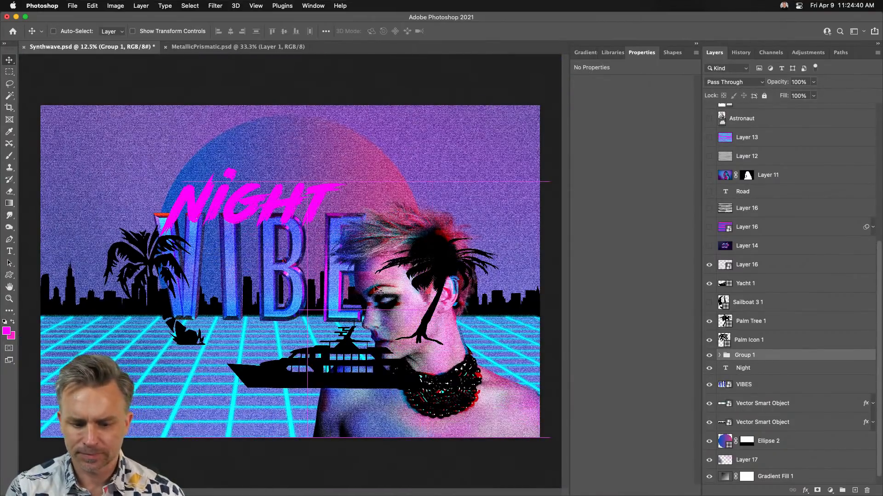
drag(381, 245, 452, 247)
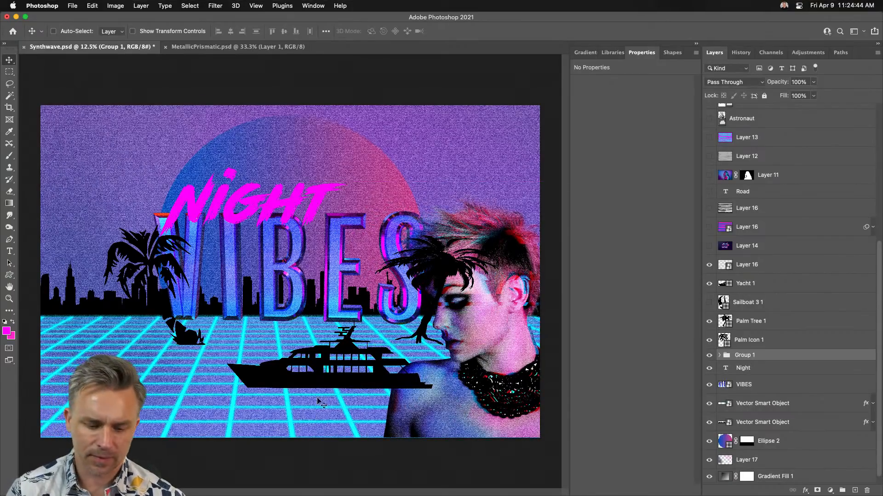
Select the noise layer at the top of the stack and lock it completely.
super+click(302, 384)
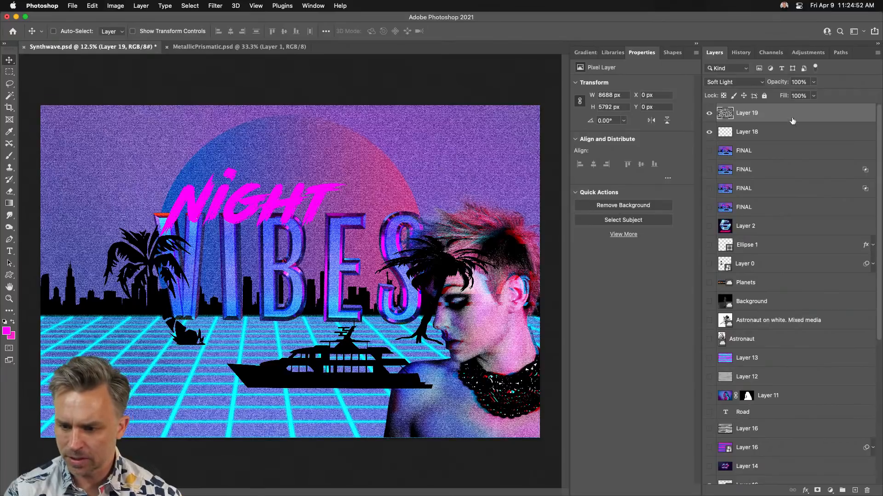
click(764, 95)
Reorder Group 1 beneath both Vector Smart Object layers and place the portrait in front of the sun, behind the lettering.
scroll(761, 311, down, 5)
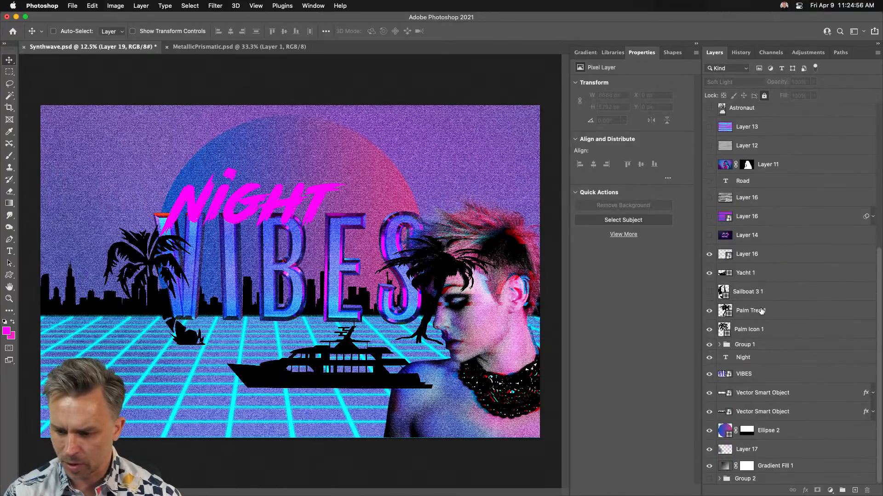
click(763, 399)
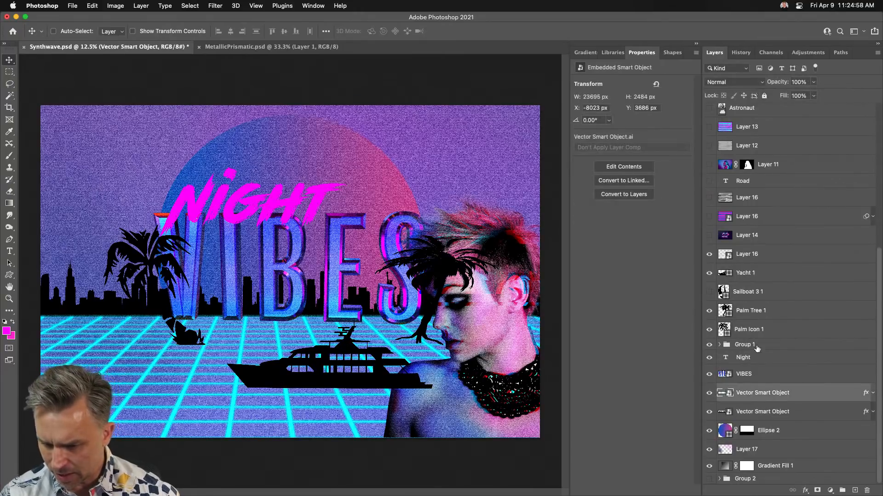
click(748, 344)
drag(748, 345, 787, 420)
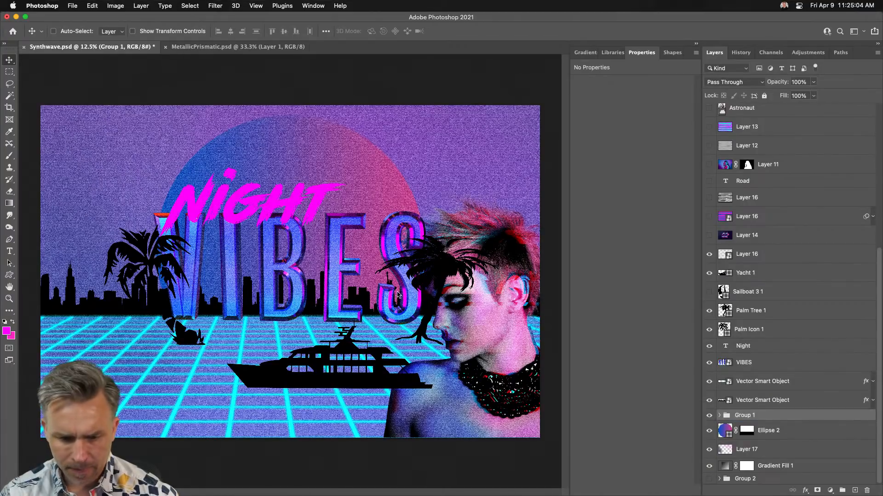
drag(462, 377, 303, 267)
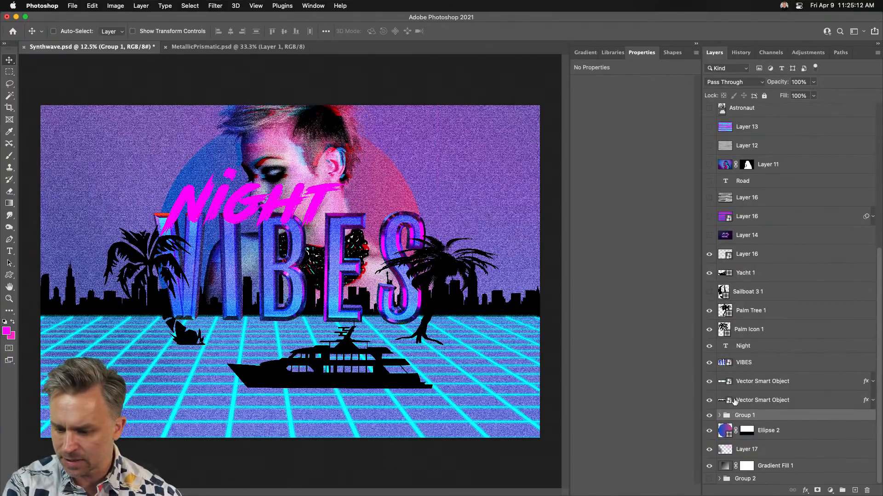
Move all layers from the lower Vector Smart Object up to Yacht 1 together about 550 px down the poster.
click(747, 399)
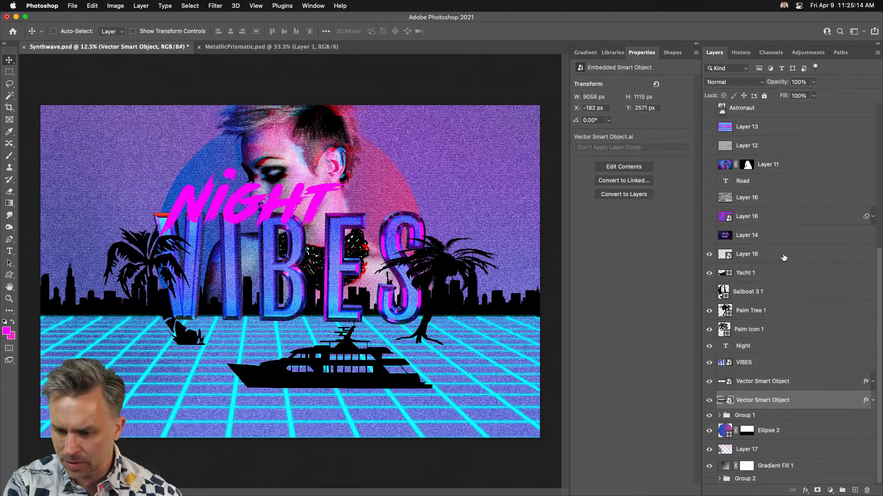
shift+click(786, 274)
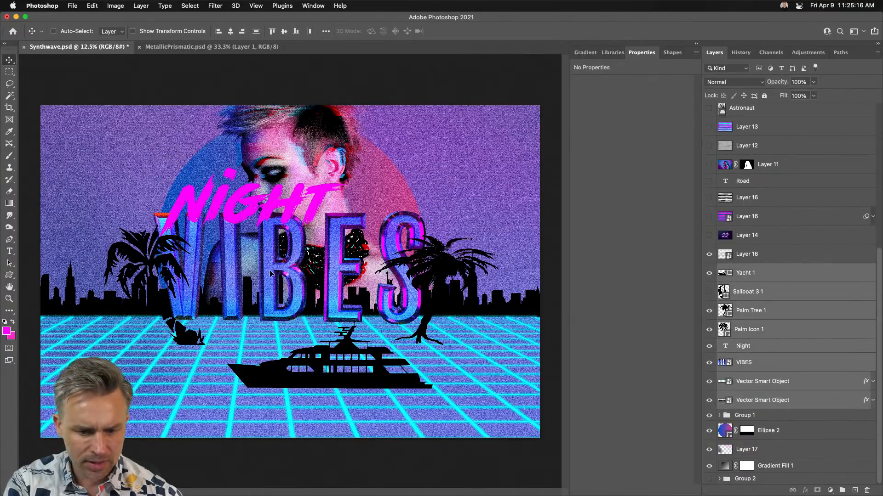
drag(270, 272, 271, 282)
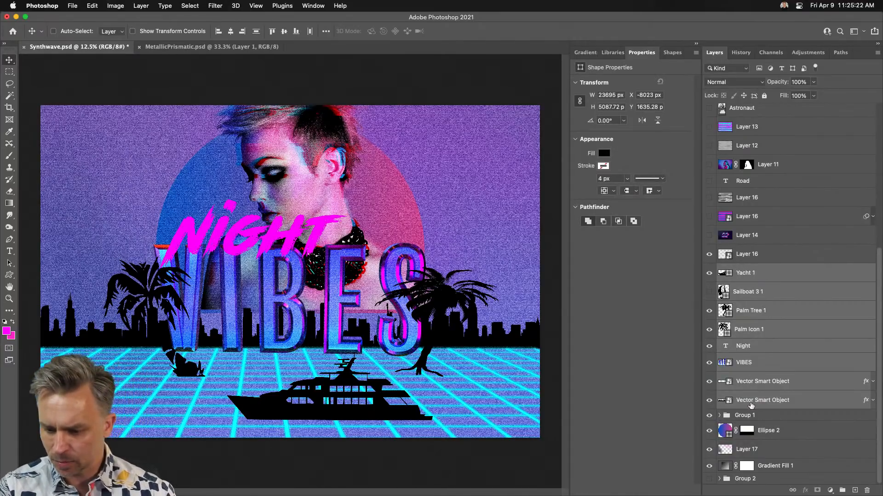
Shift the portrait in Group 1 slightly down so the hair fits inside the poster's upper edge.
click(750, 404)
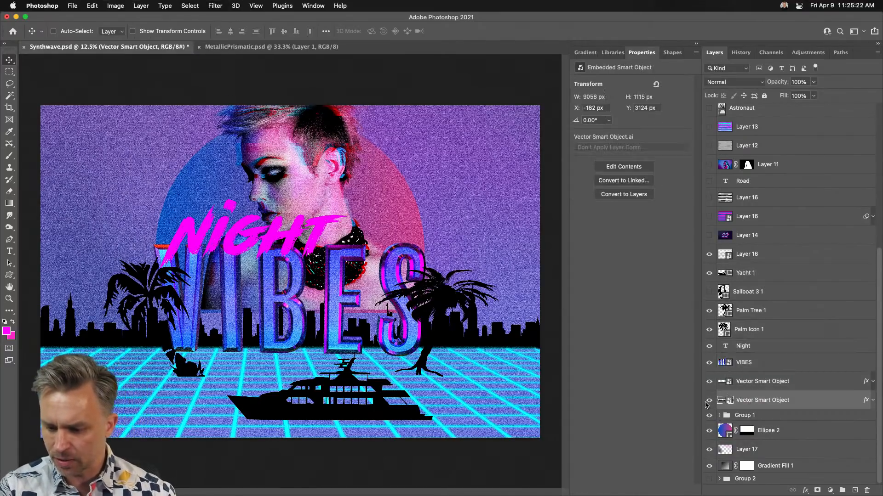
click(756, 416)
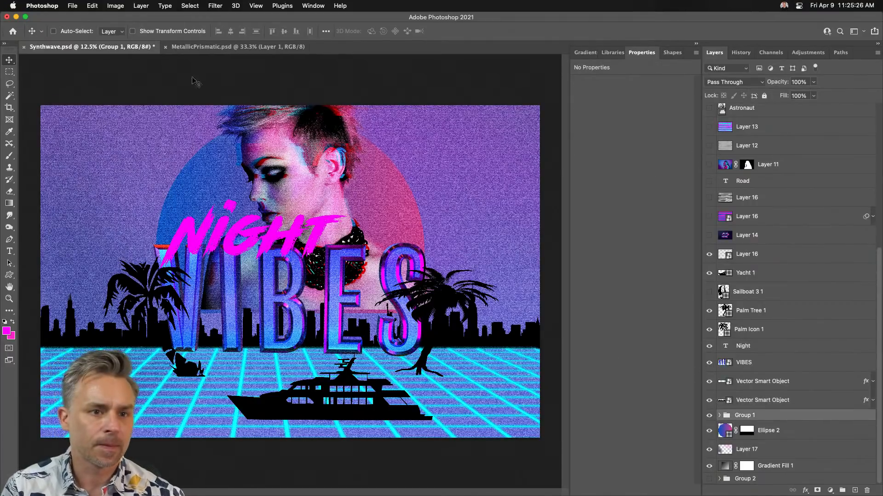
drag(281, 141, 282, 167)
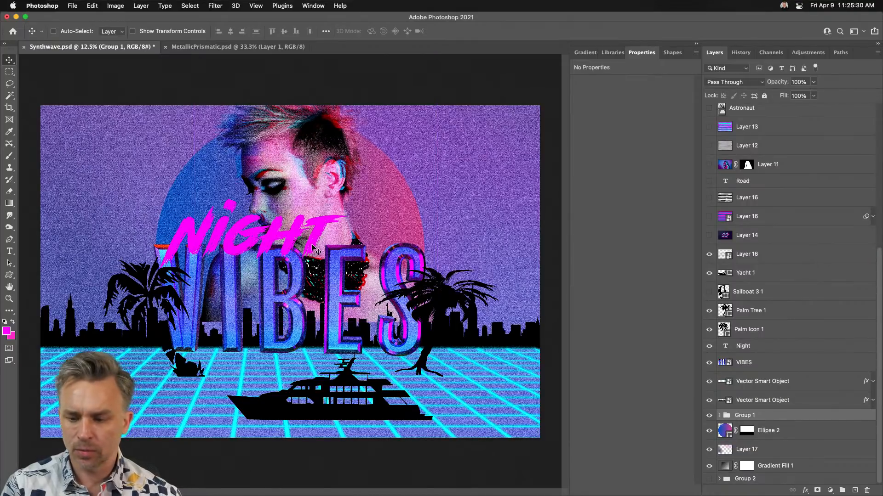
Move the Night text horizontally left to about X 561 px, clear of the portrait's face, and preview the poster full screen.
click(765, 261)
click(761, 347)
click(769, 363)
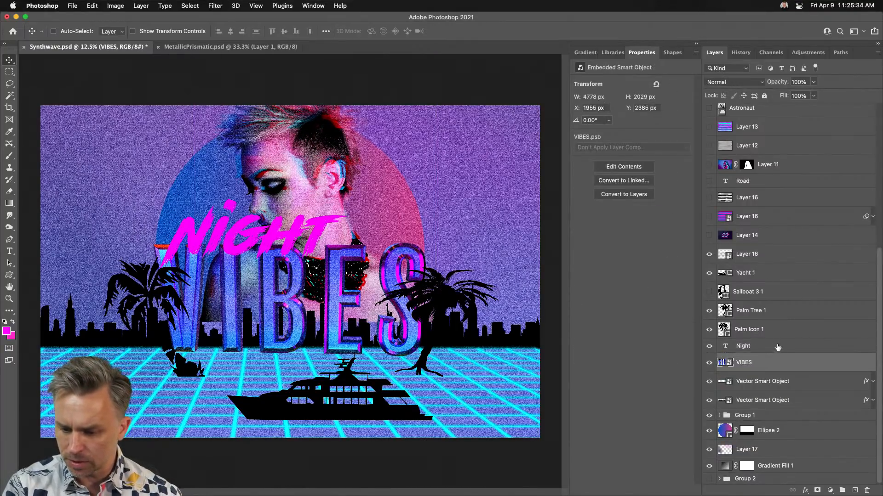
click(778, 347)
drag(186, 237, 89, 237)
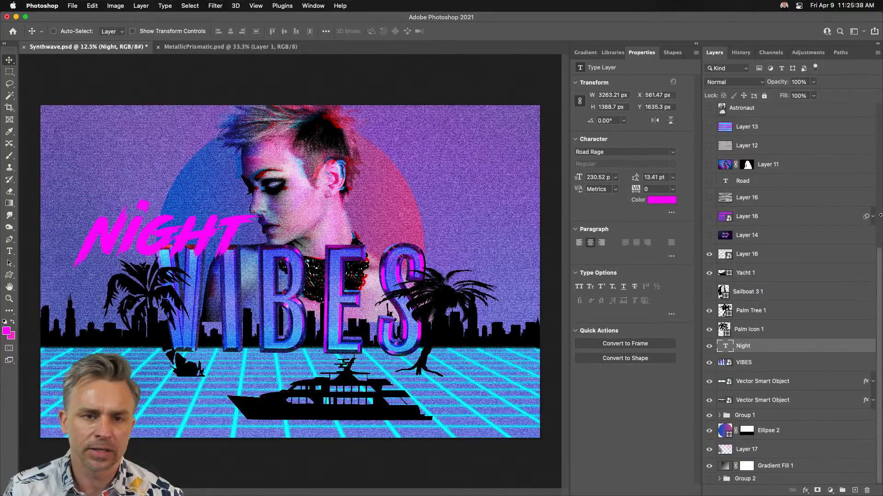
key(f)
key(f)
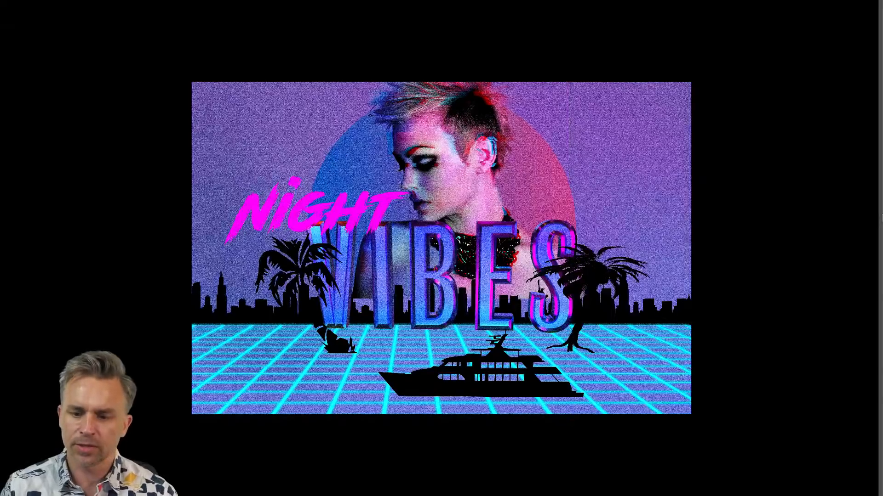
mouse_move(881, 217)
key(super+plus)
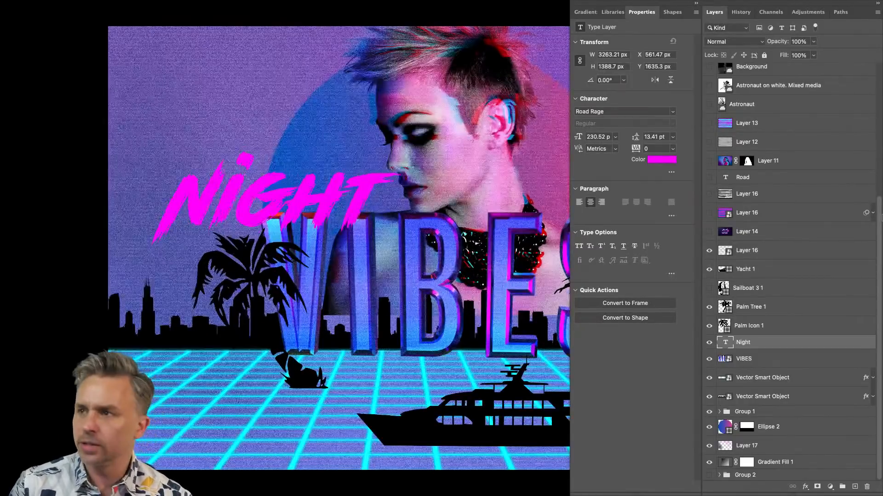